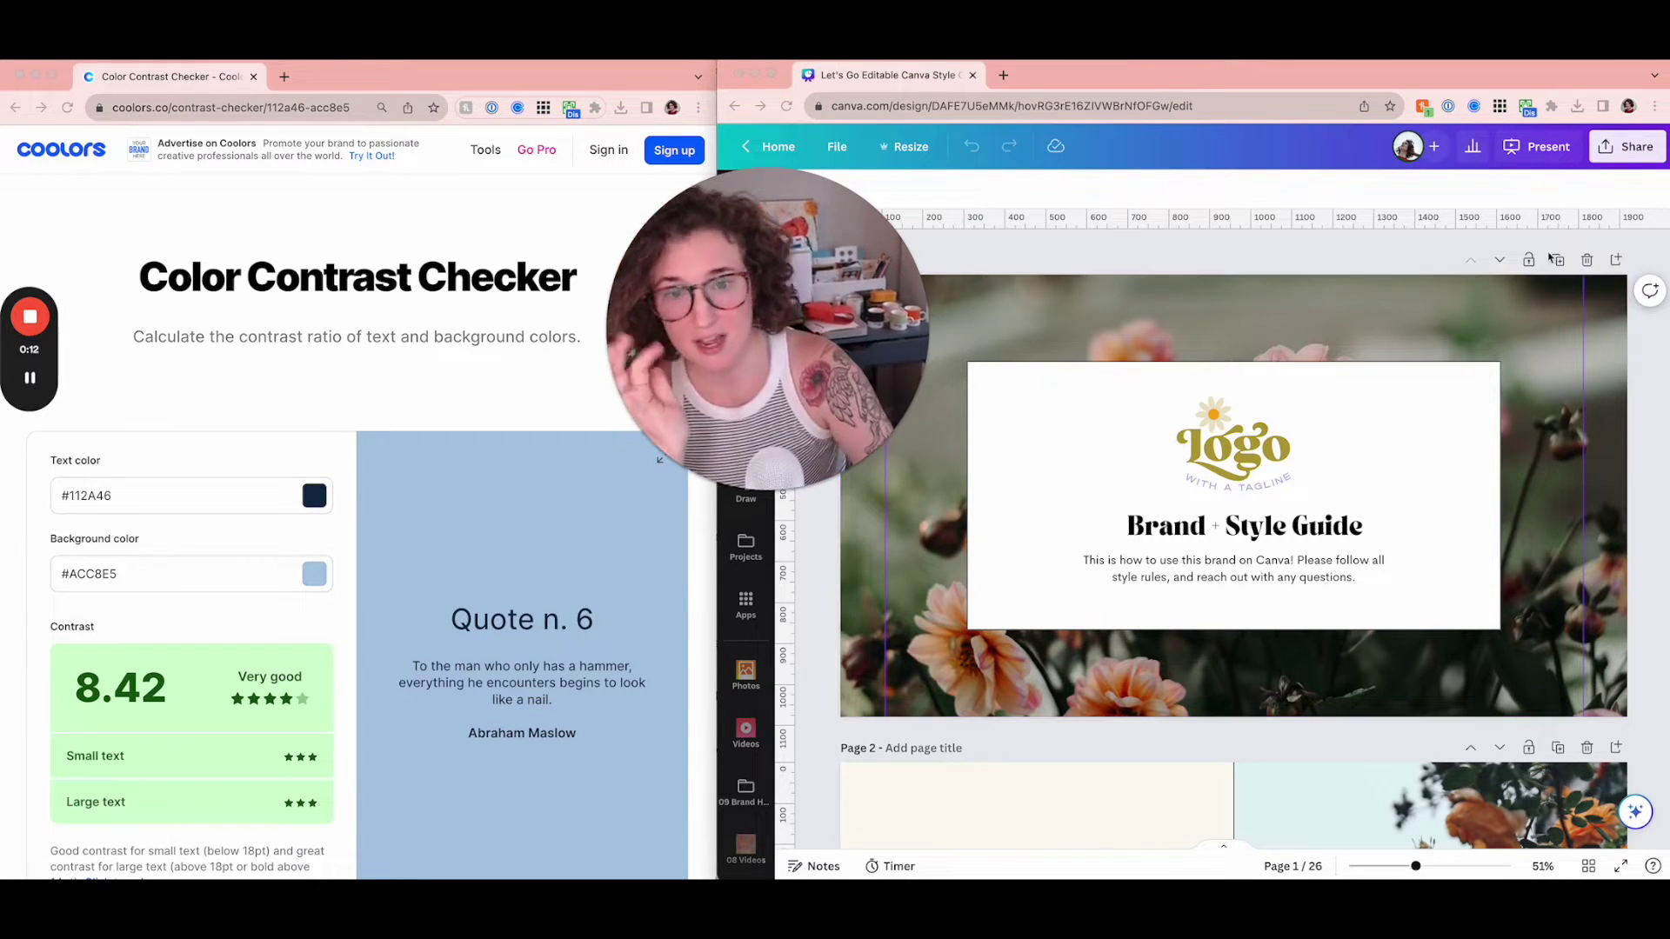
- Scroll the brand guide down to page 9, Color System, showing its hex colour swatches
left_click(1354, 270)
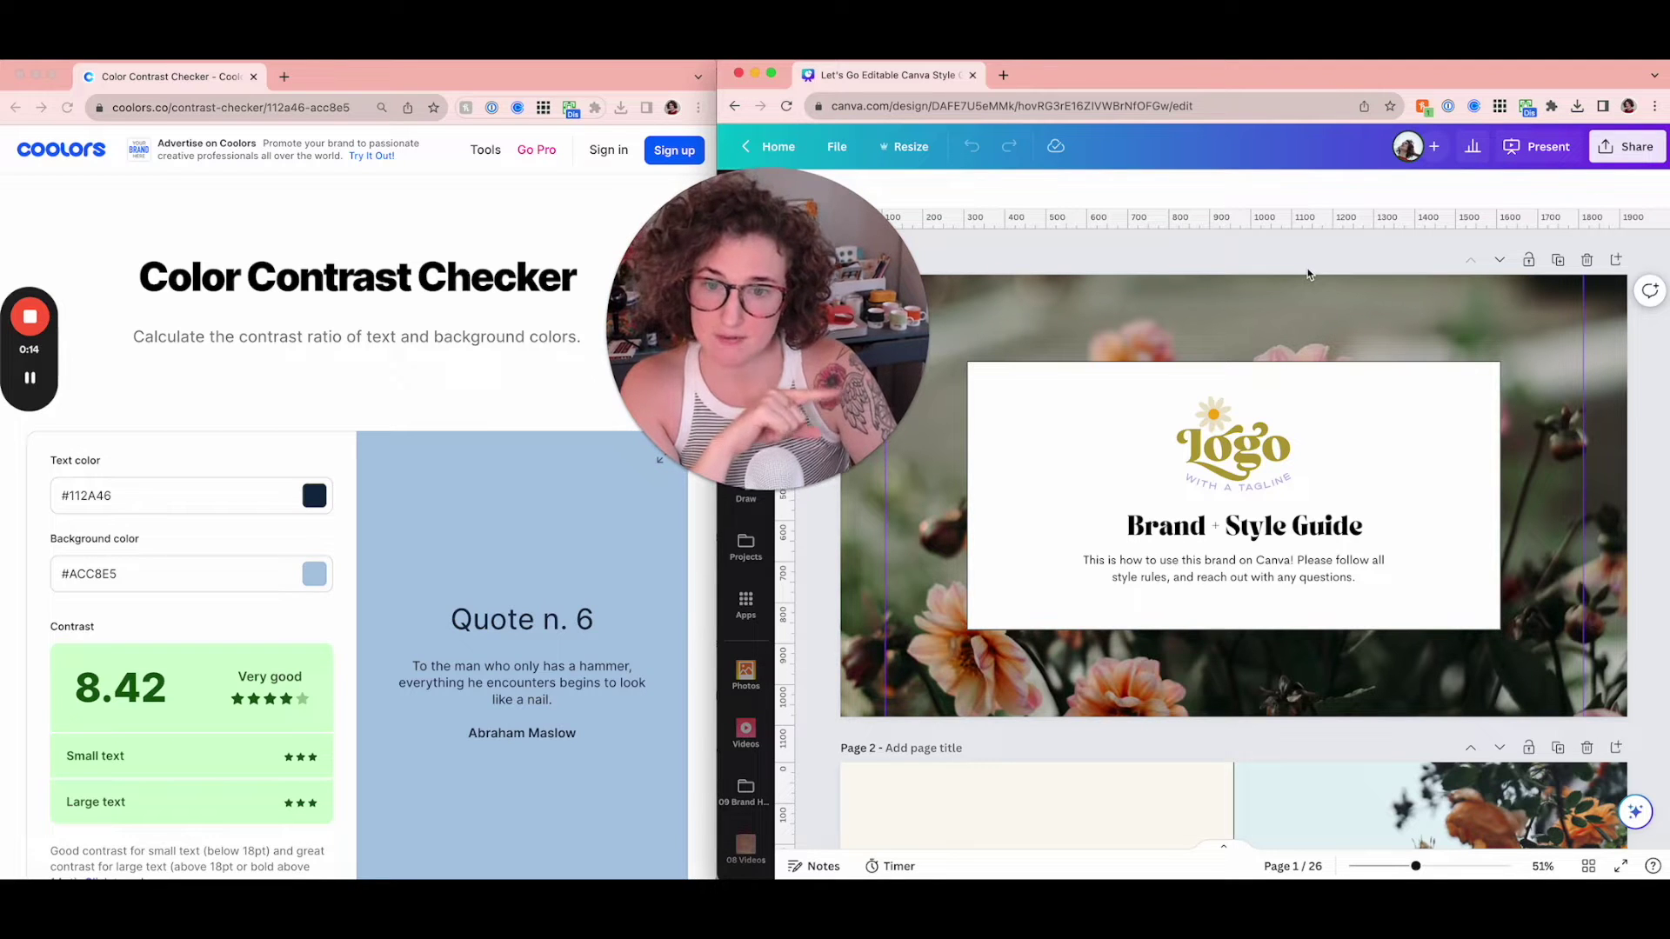
scroll(1309, 275, "down", 10)
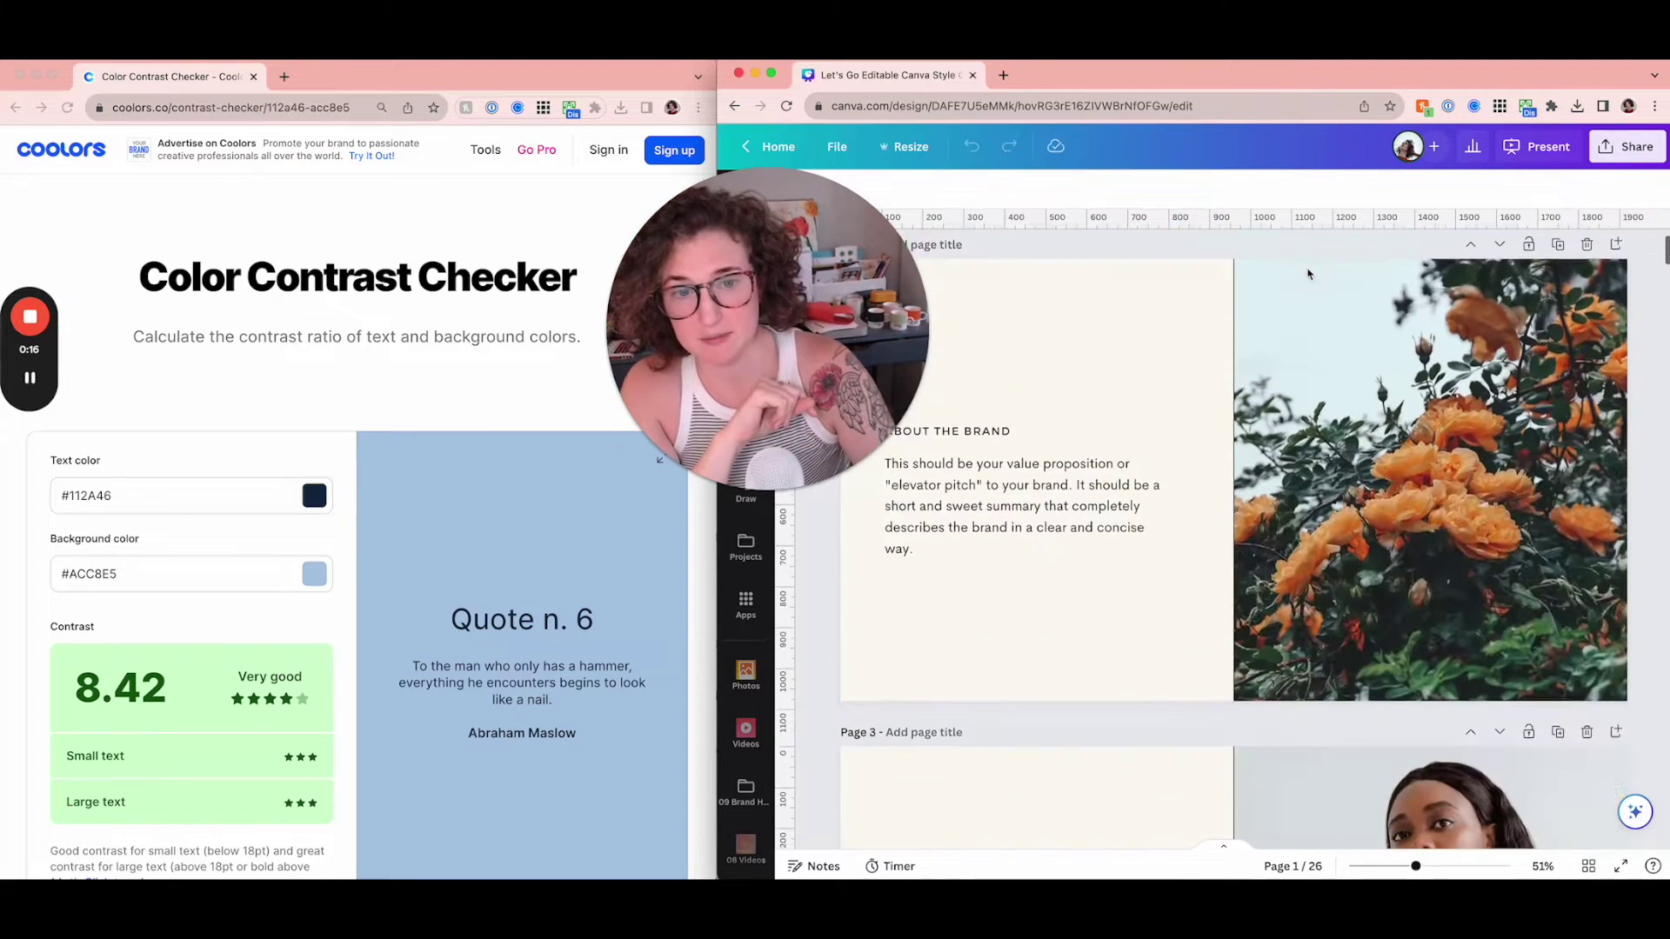
scroll(1309, 275, "down", 4)
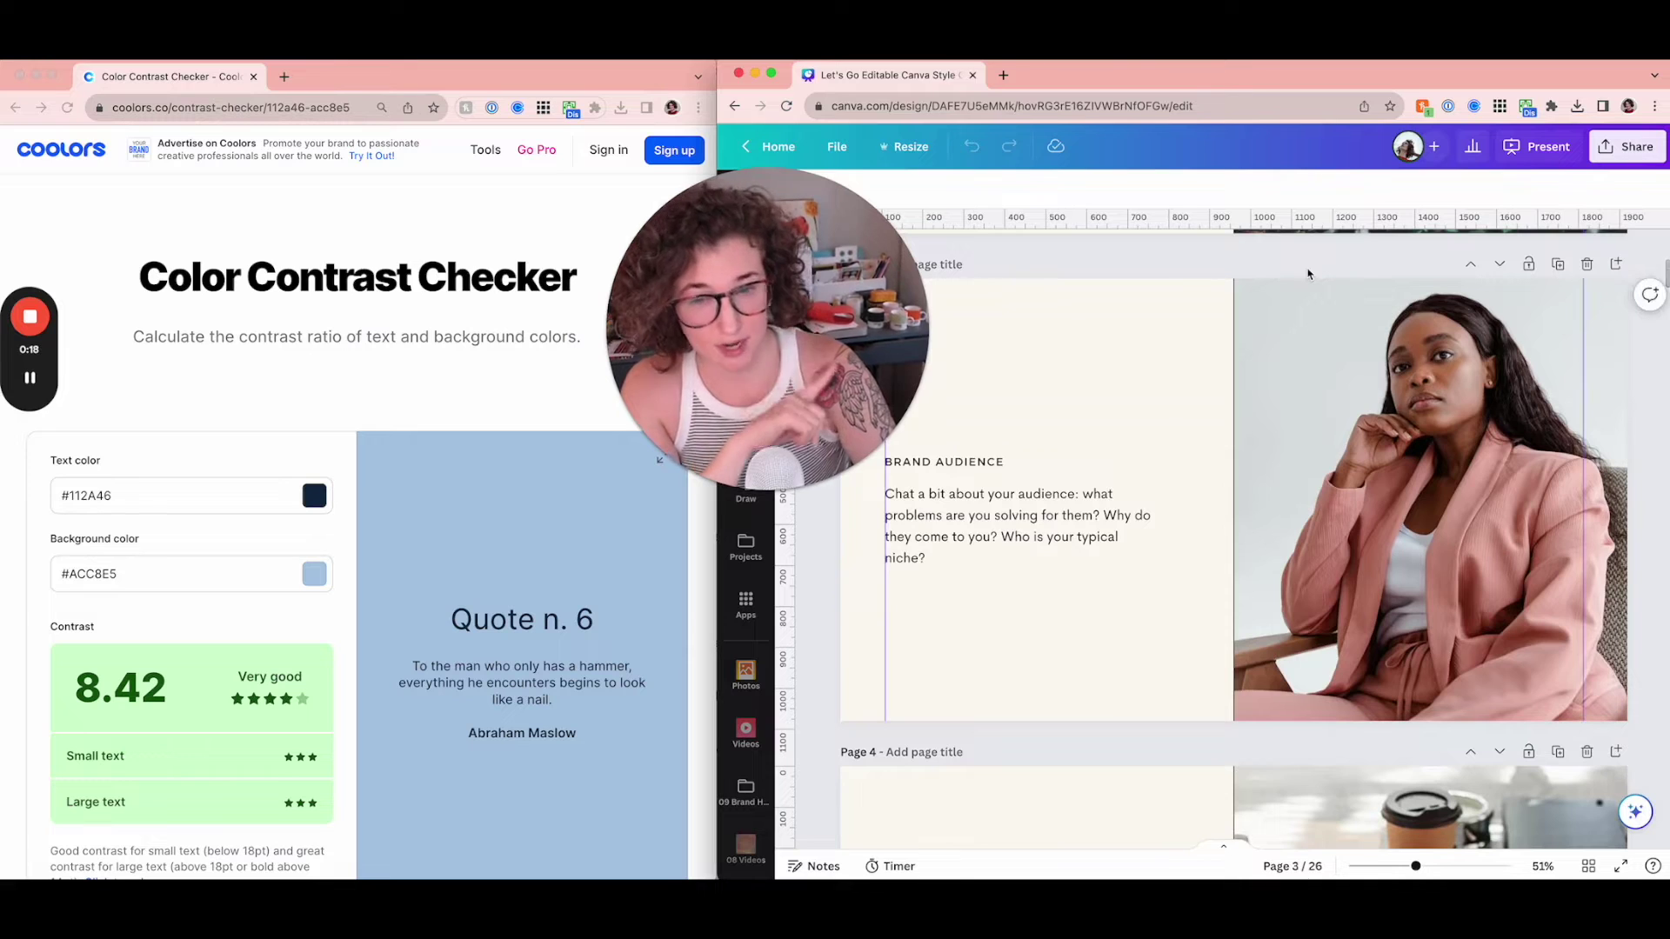
scroll(1307, 273, "down", 8)
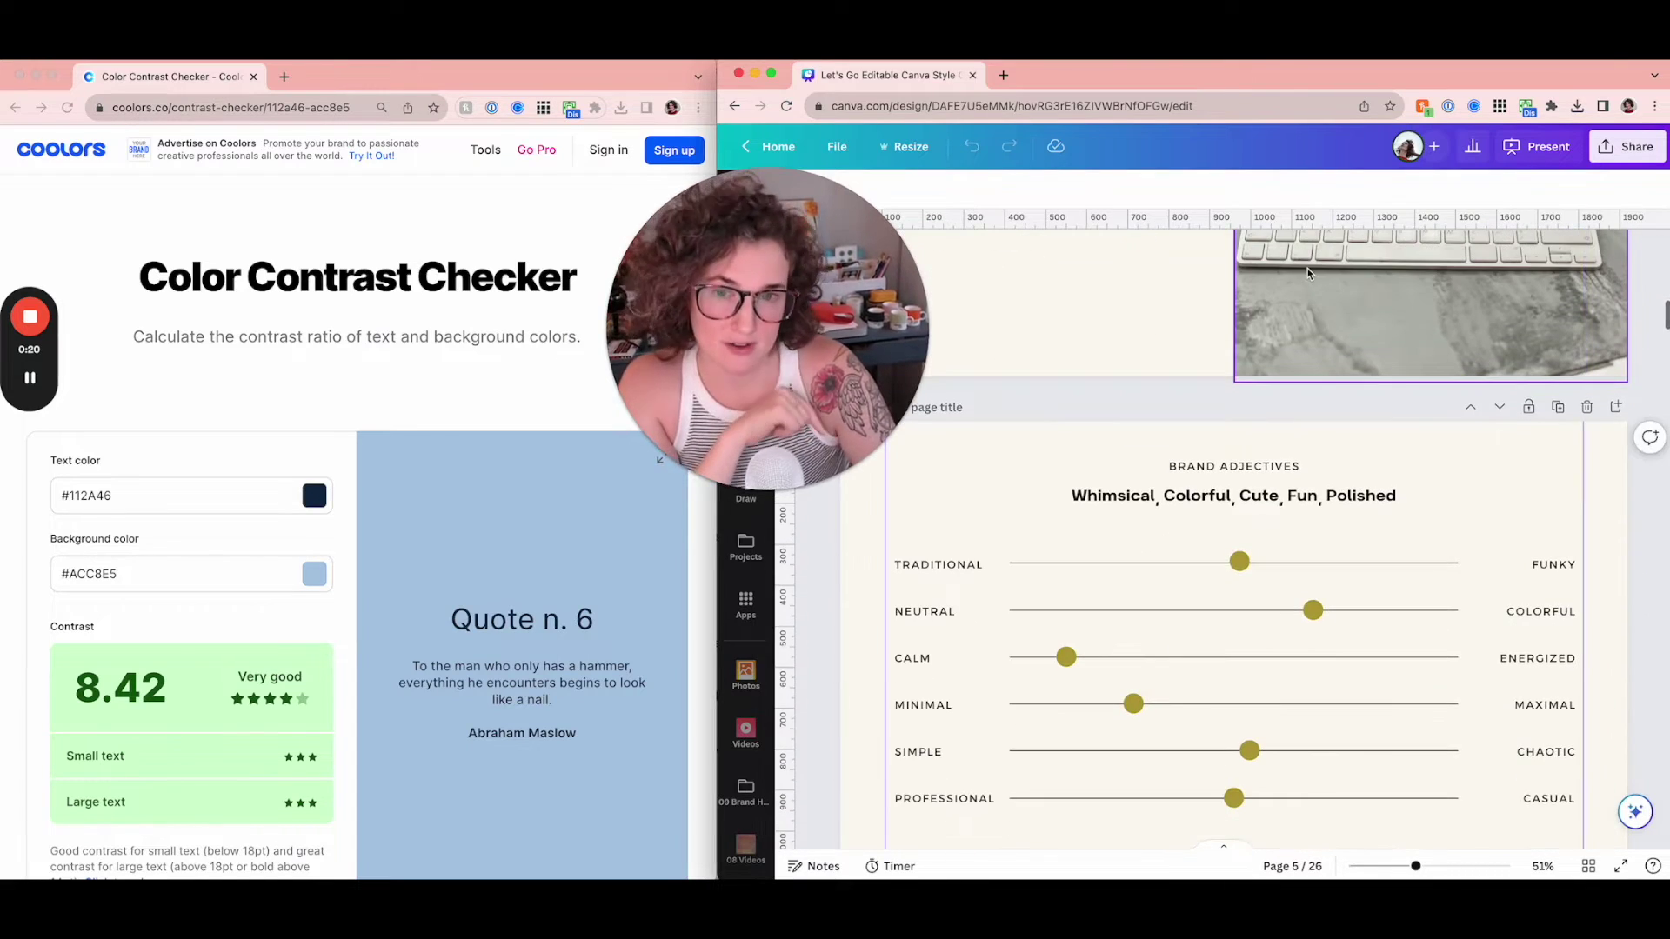
scroll(1307, 273, "down", 12)
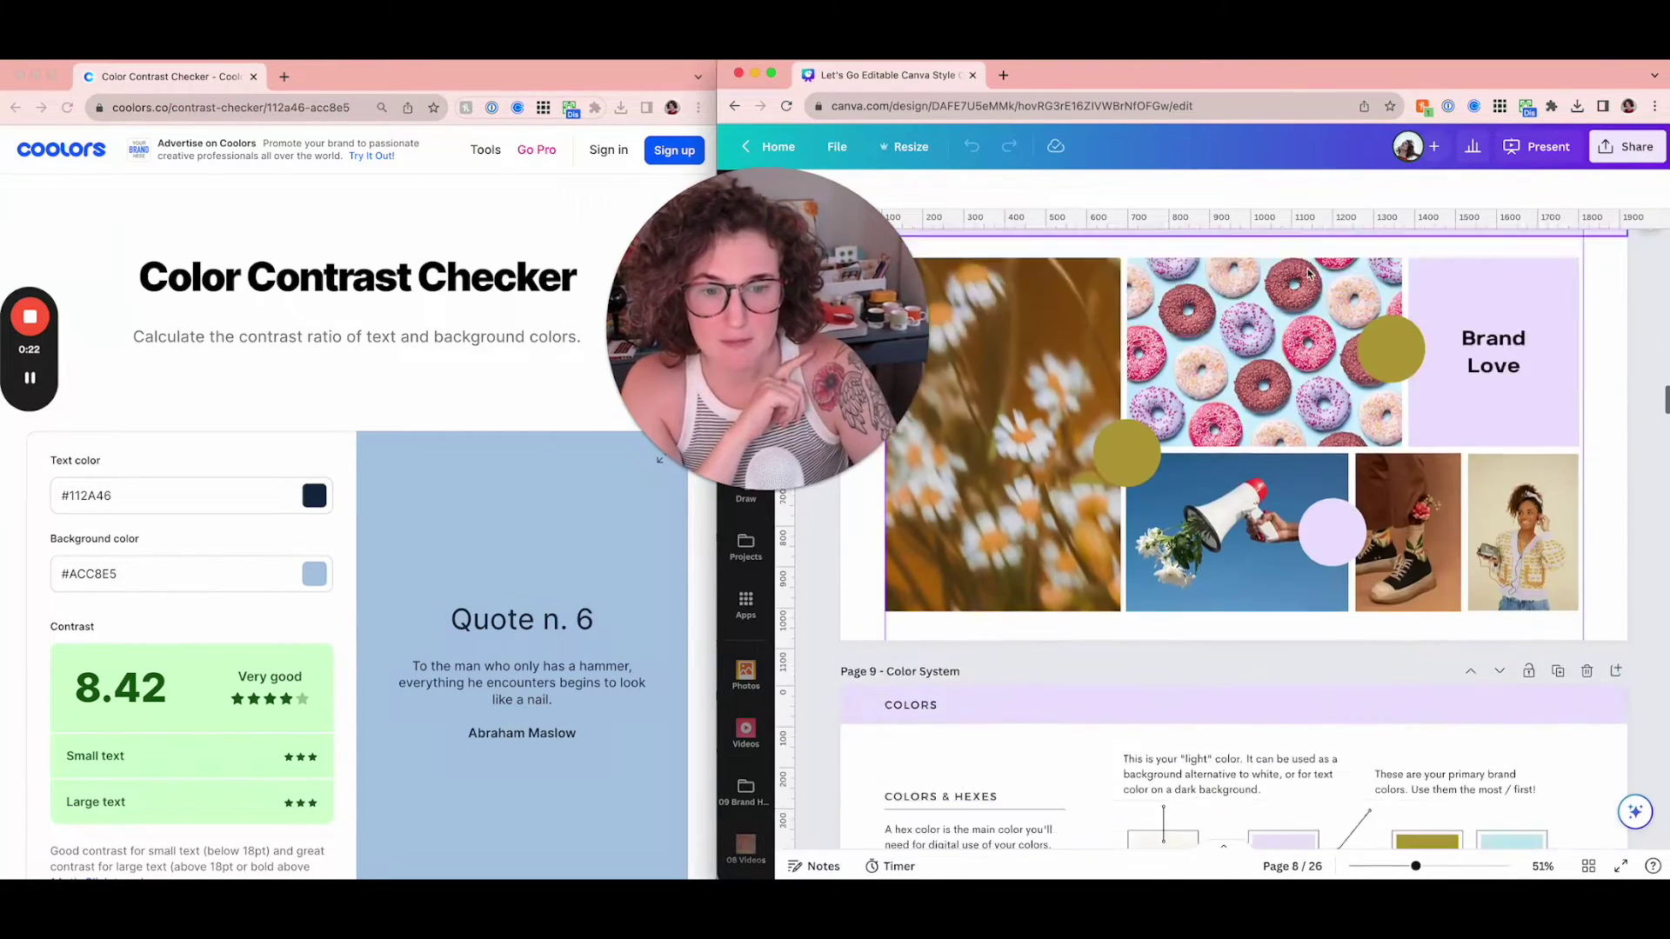
scroll(1309, 275, "down", 6)
scroll(1053, 392, "up", 2)
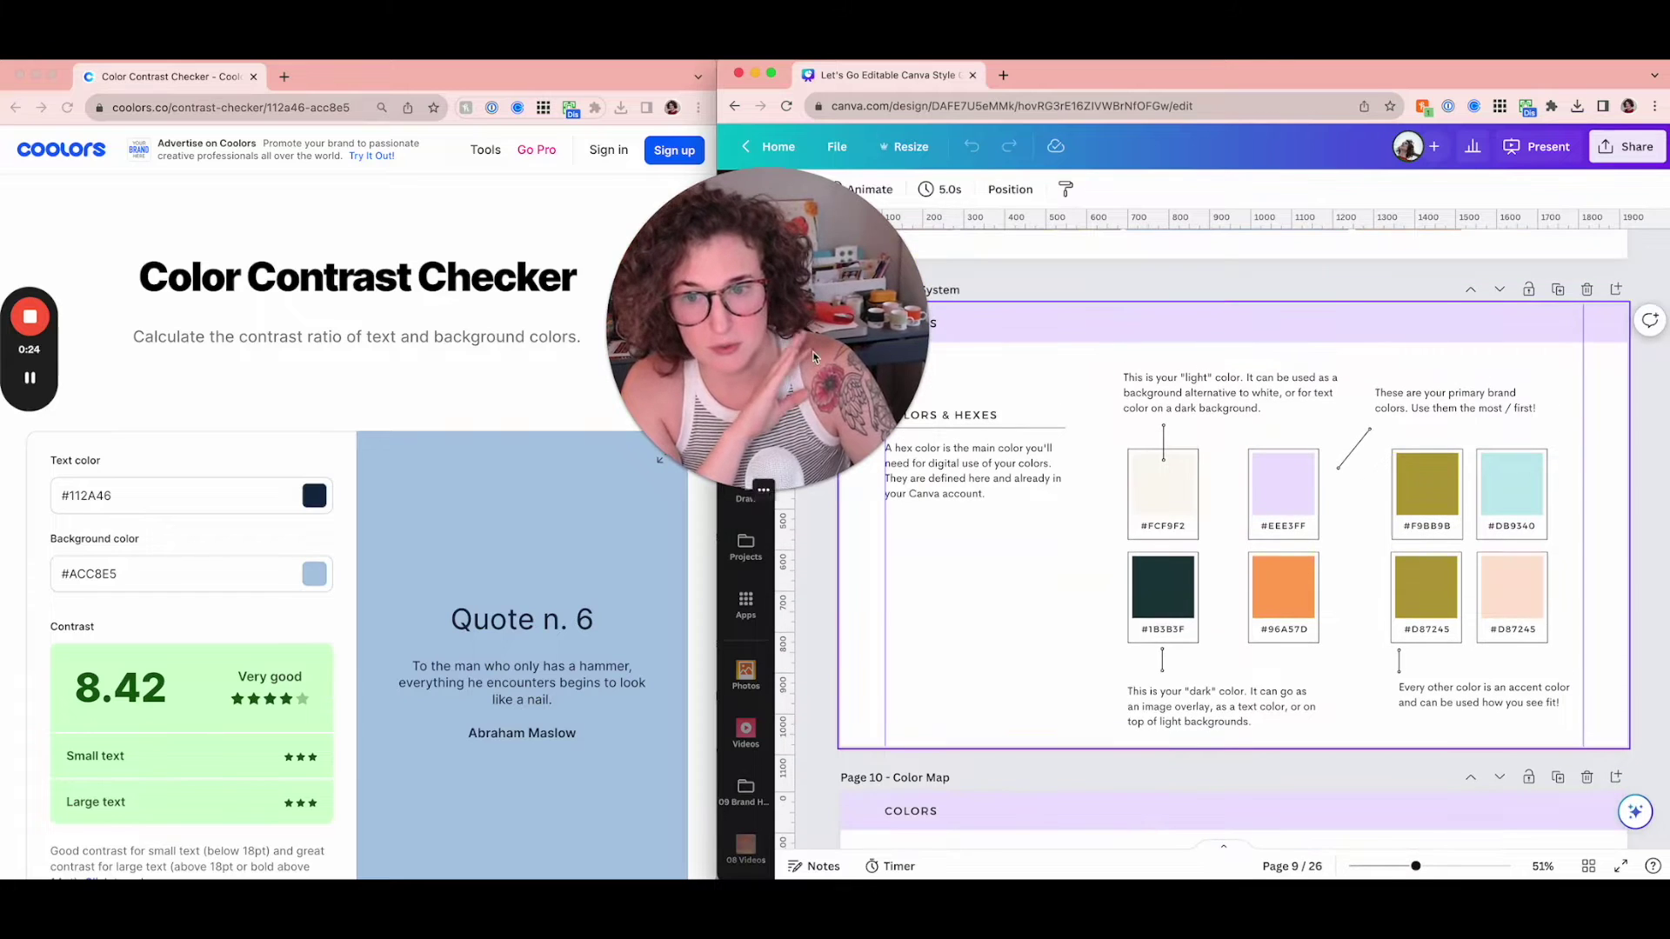
left_click_drag(813, 356, 450, 441)
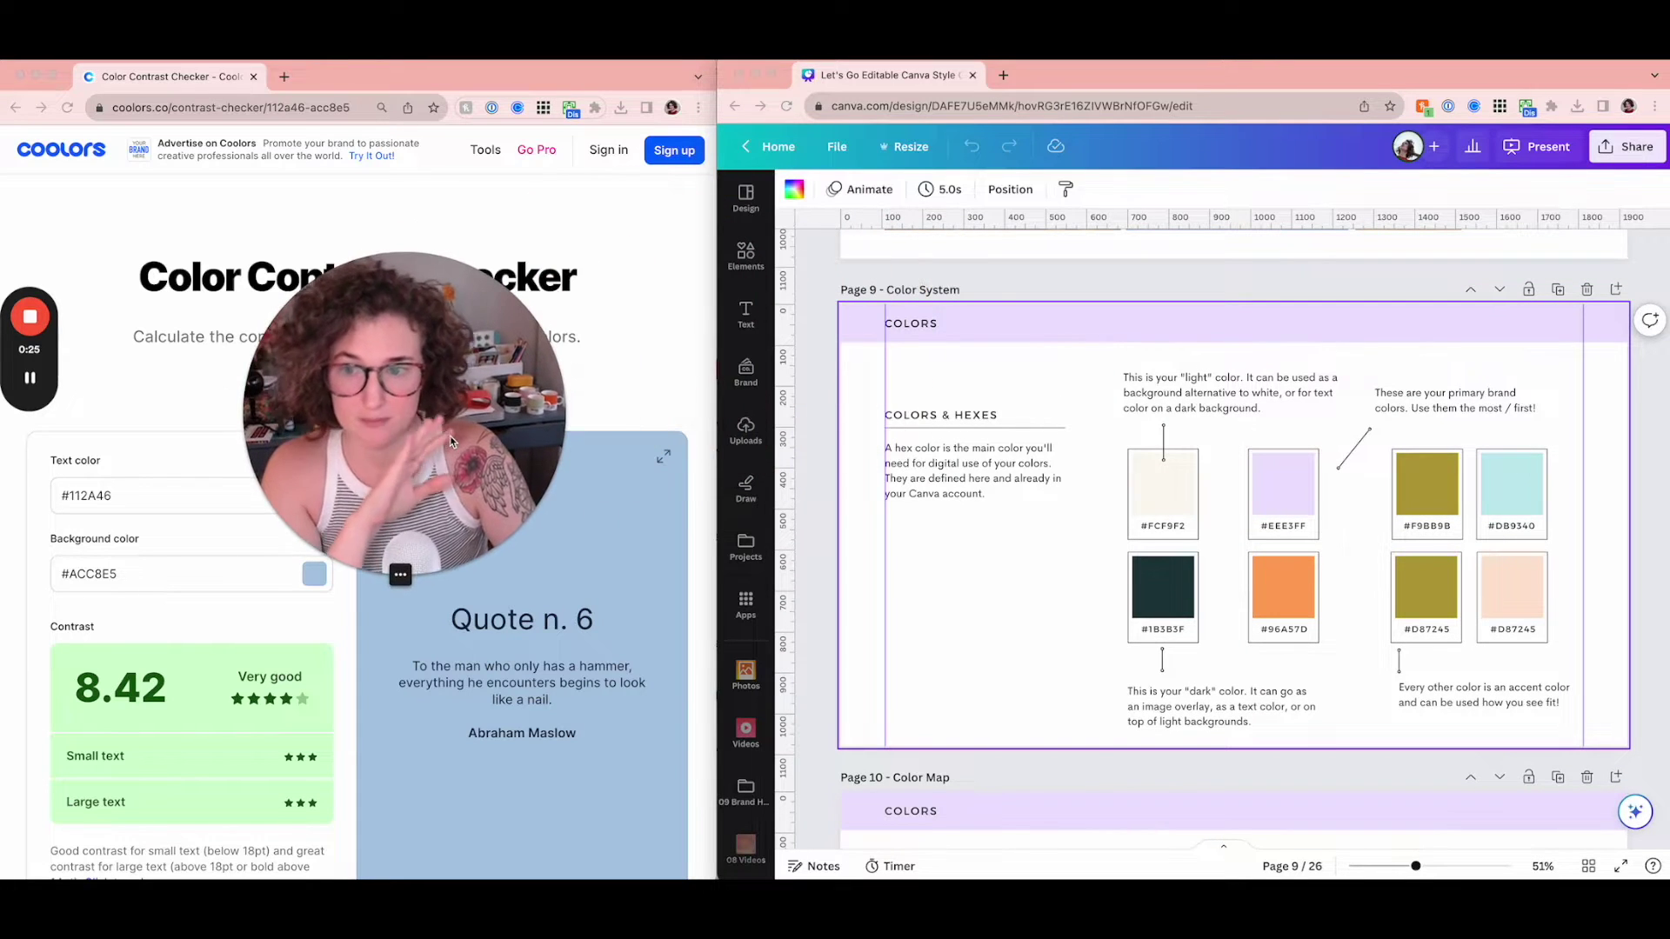
- Scroll to page 11 Color Matching, select it and duplicate the page
left_click(1088, 412)
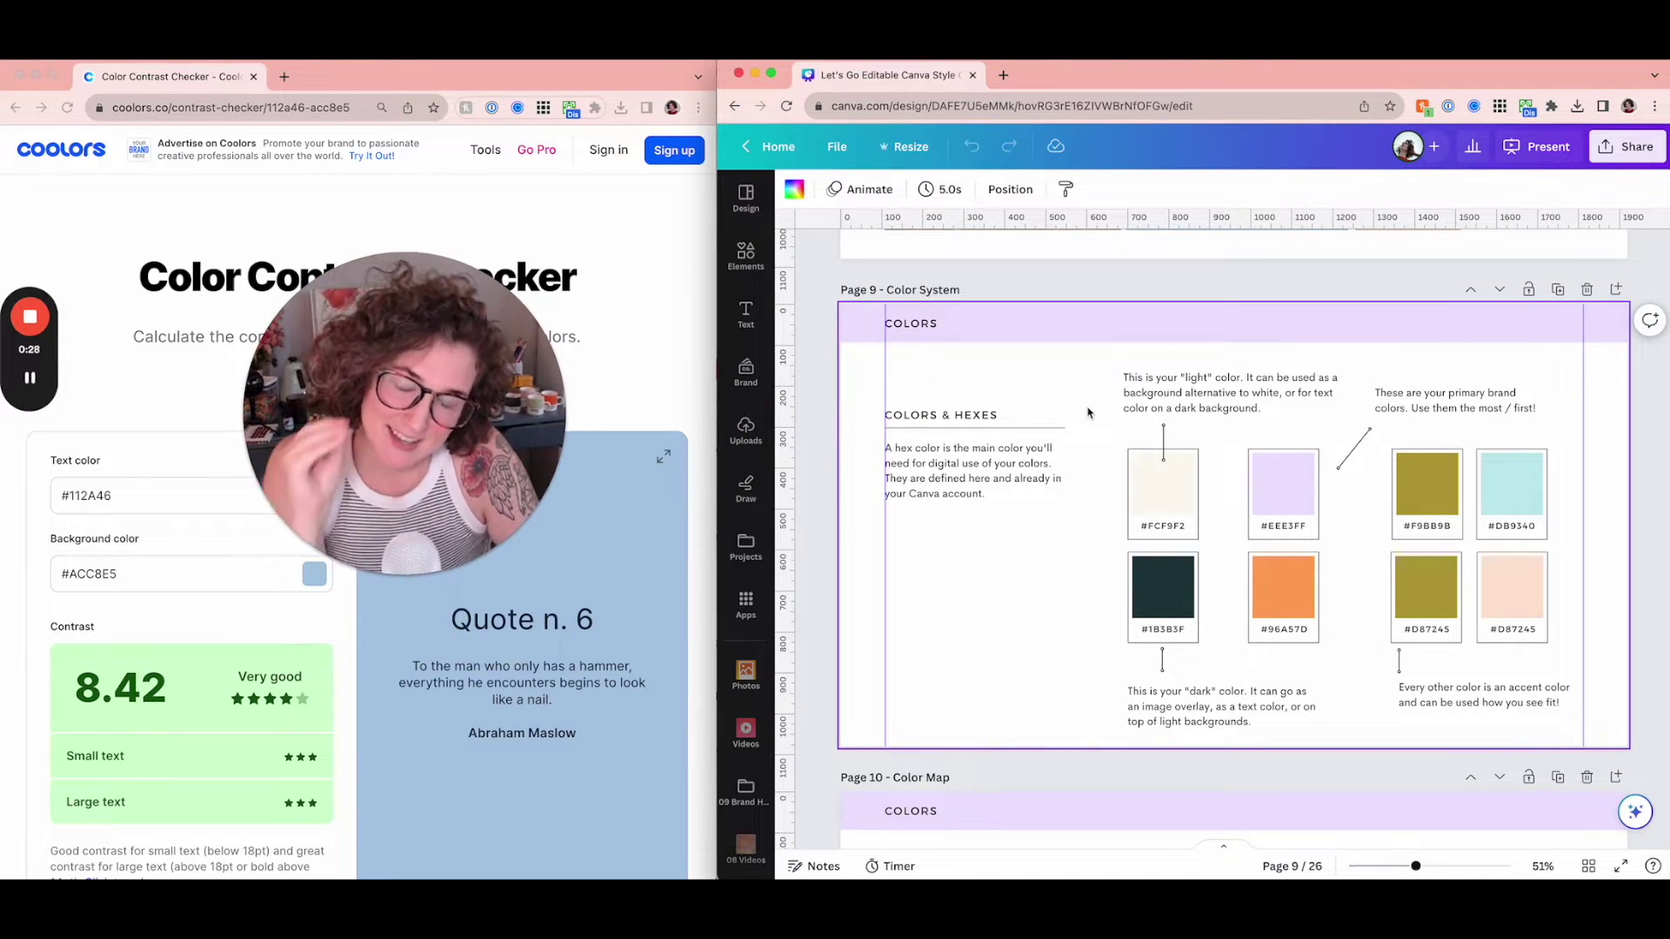
scroll(1492, 333, "down", 2)
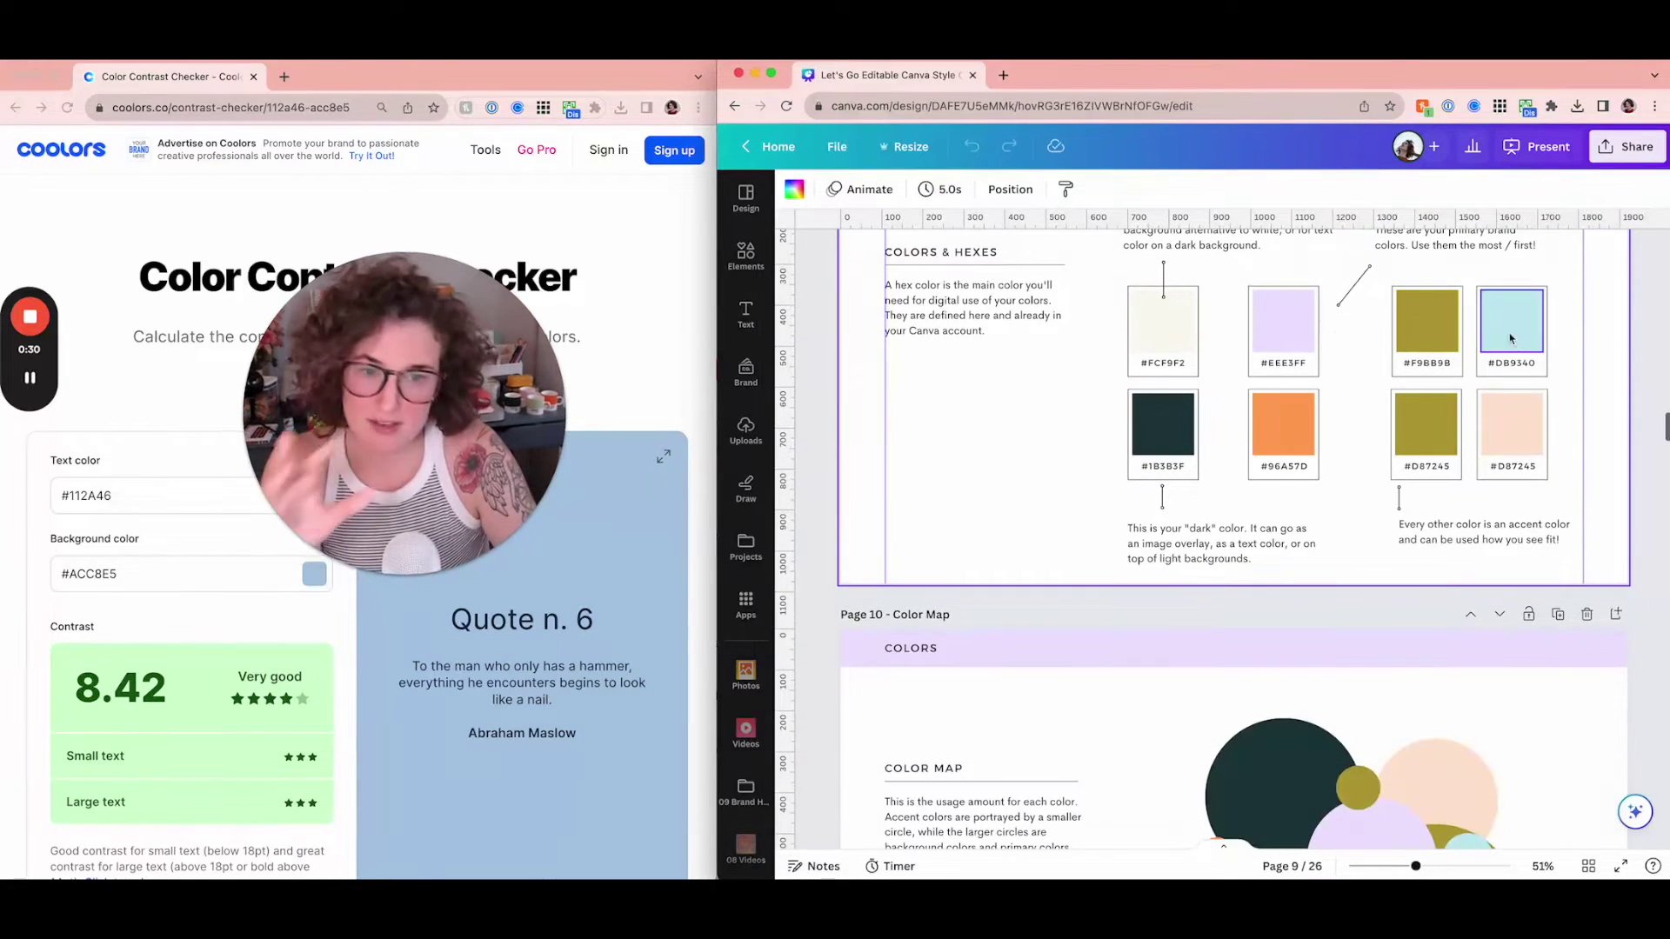
scroll(1361, 428, "down", 3)
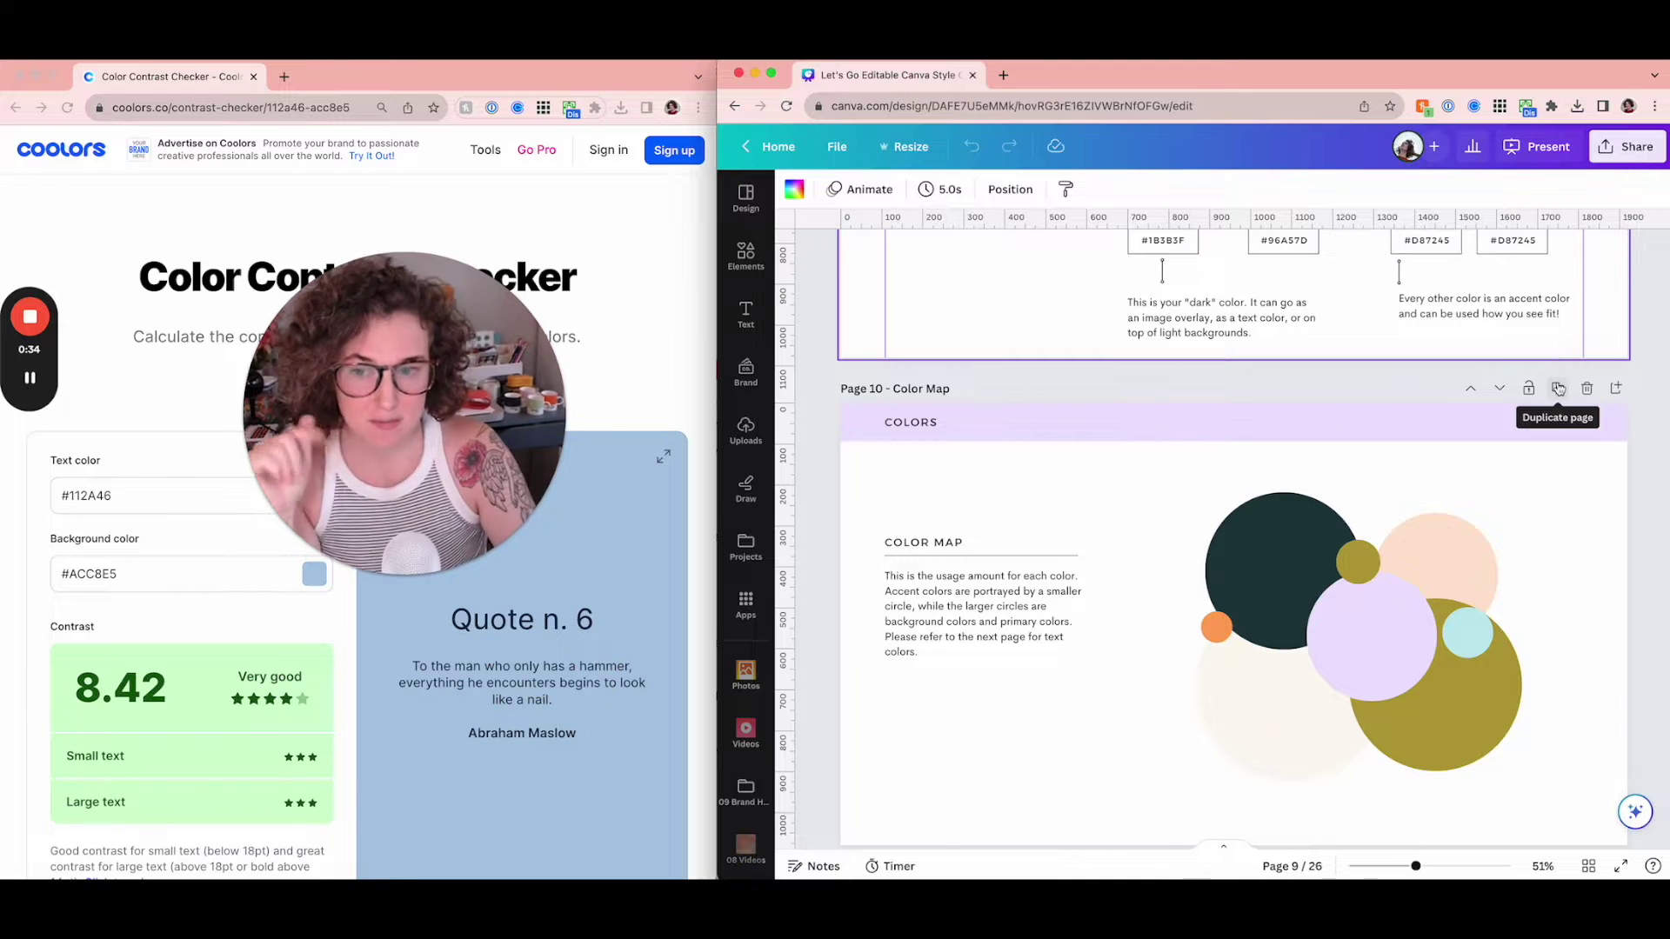
scroll(1557, 389, "down", 1)
scroll(1557, 383, "down", 7)
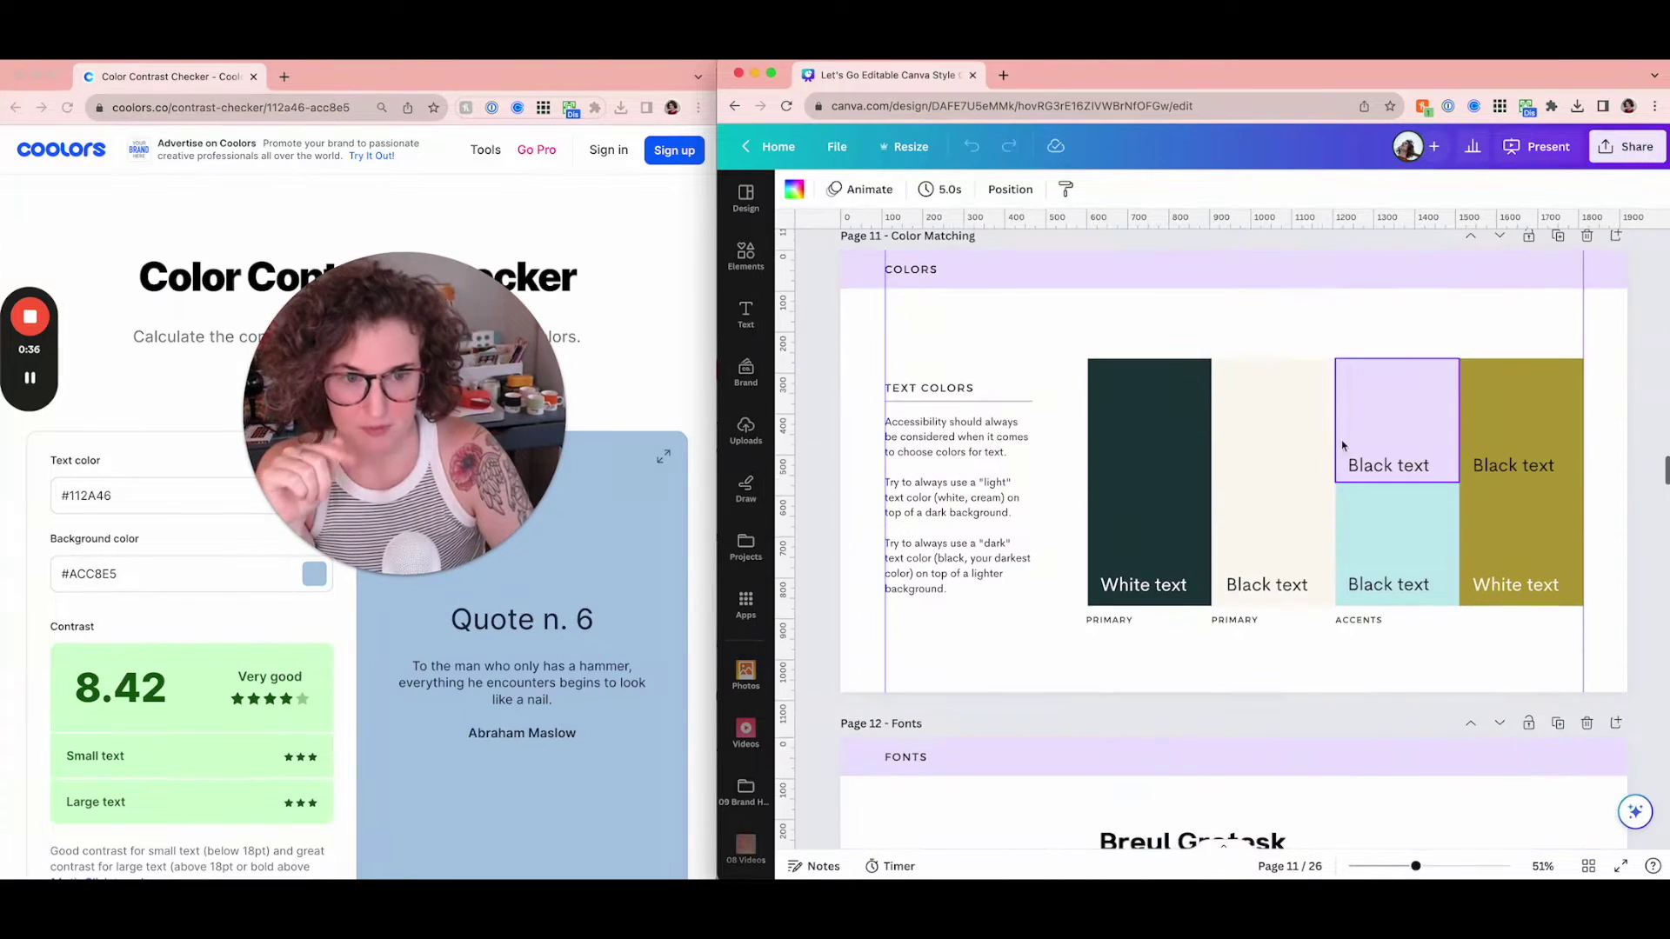
left_click(1292, 346)
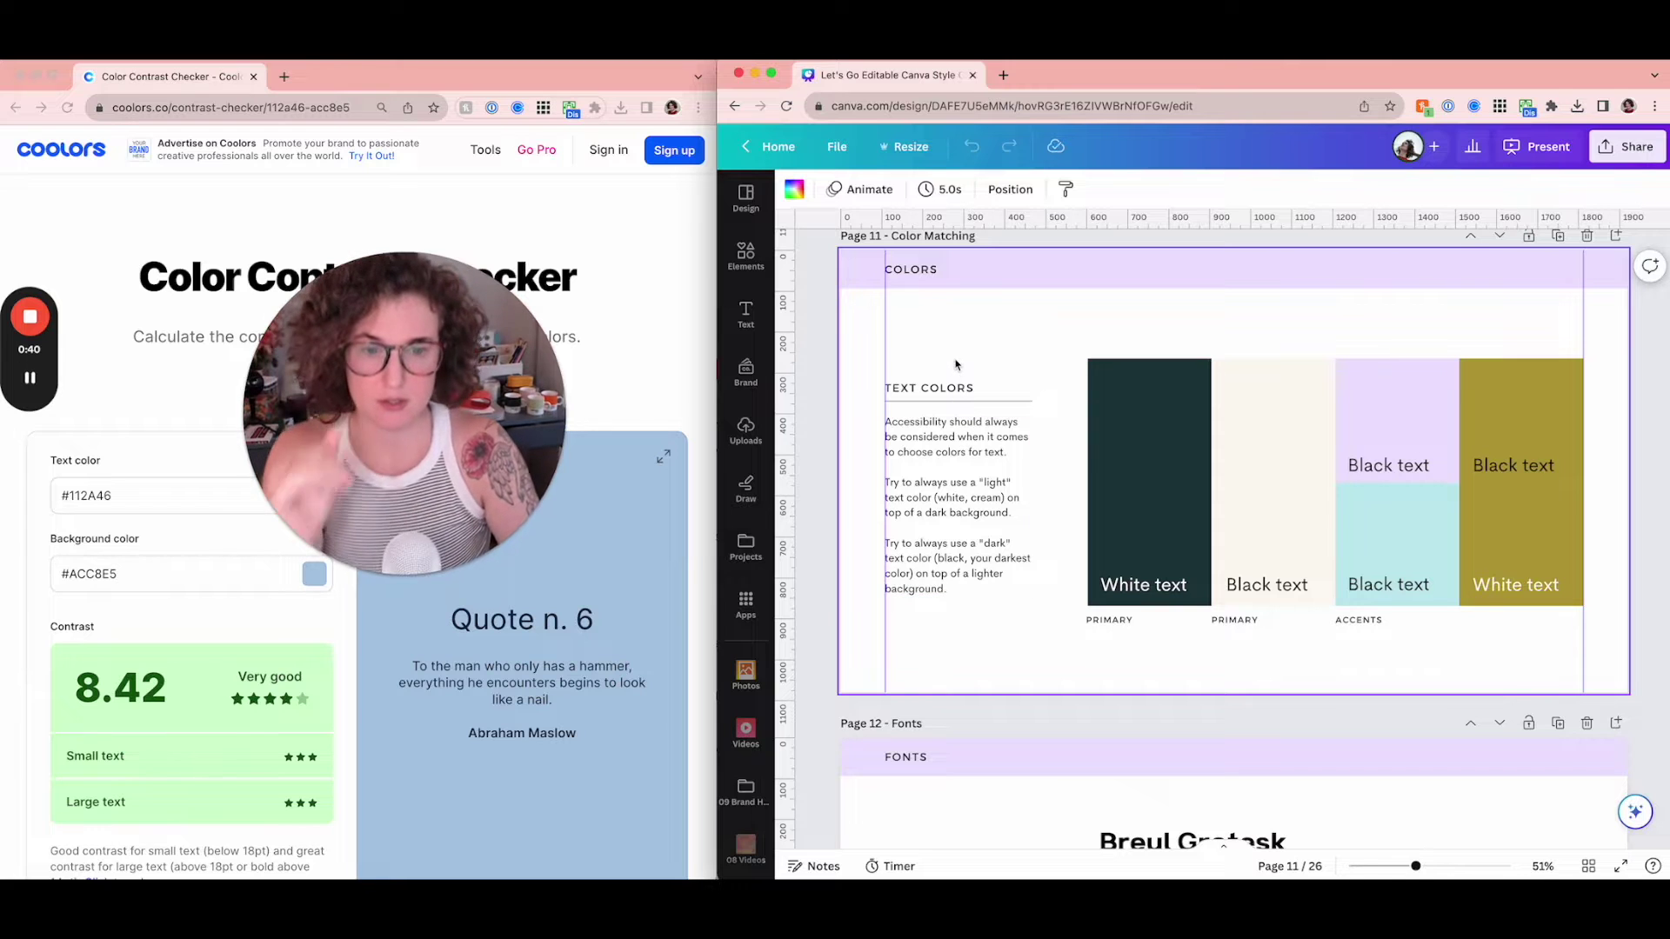
left_click(1557, 236)
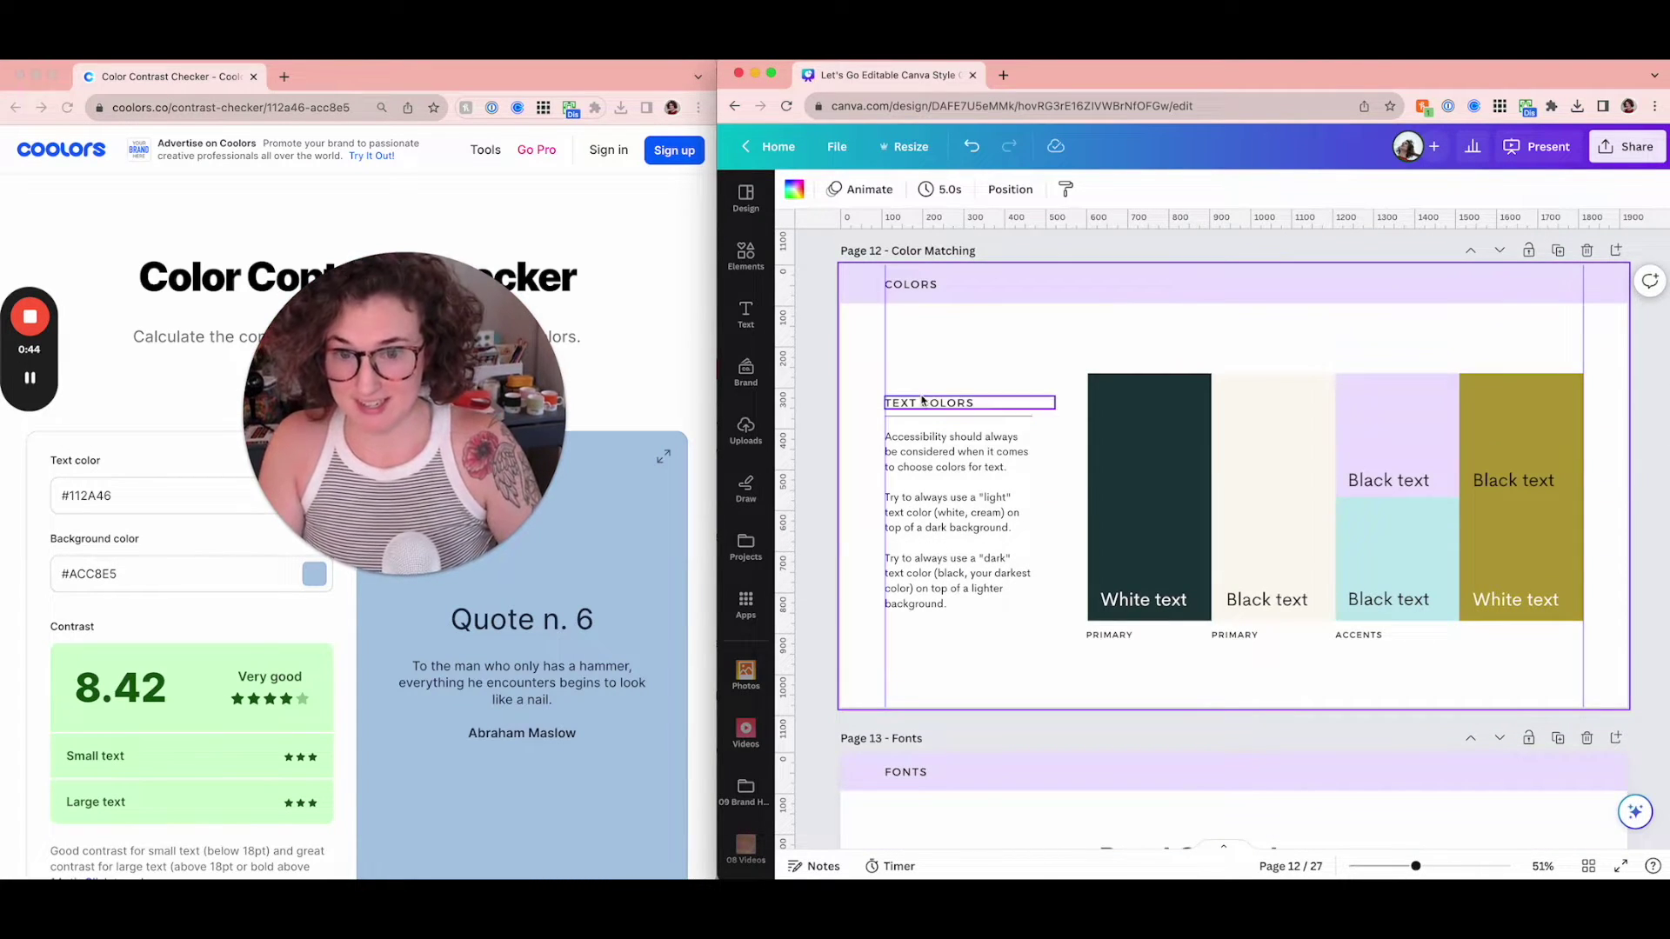
- Retitle the copy's heading ACCESSIBILITY, delete the body paragraph and move the heading up
double_click(917, 403)
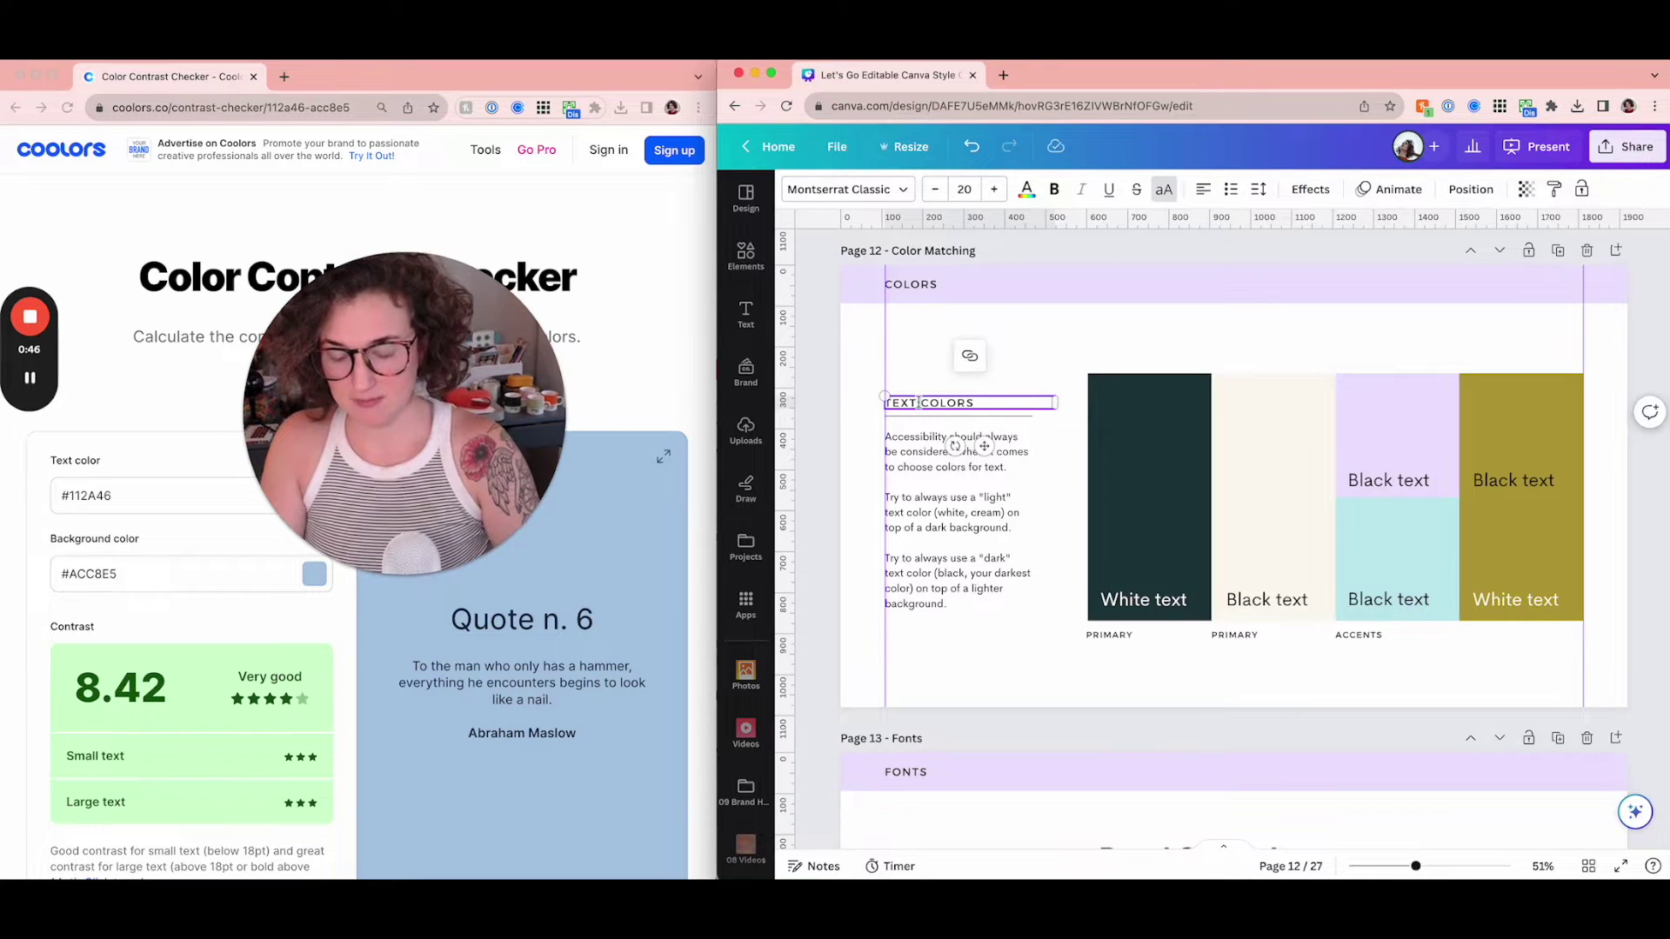
type("ACCESSIBILITY")
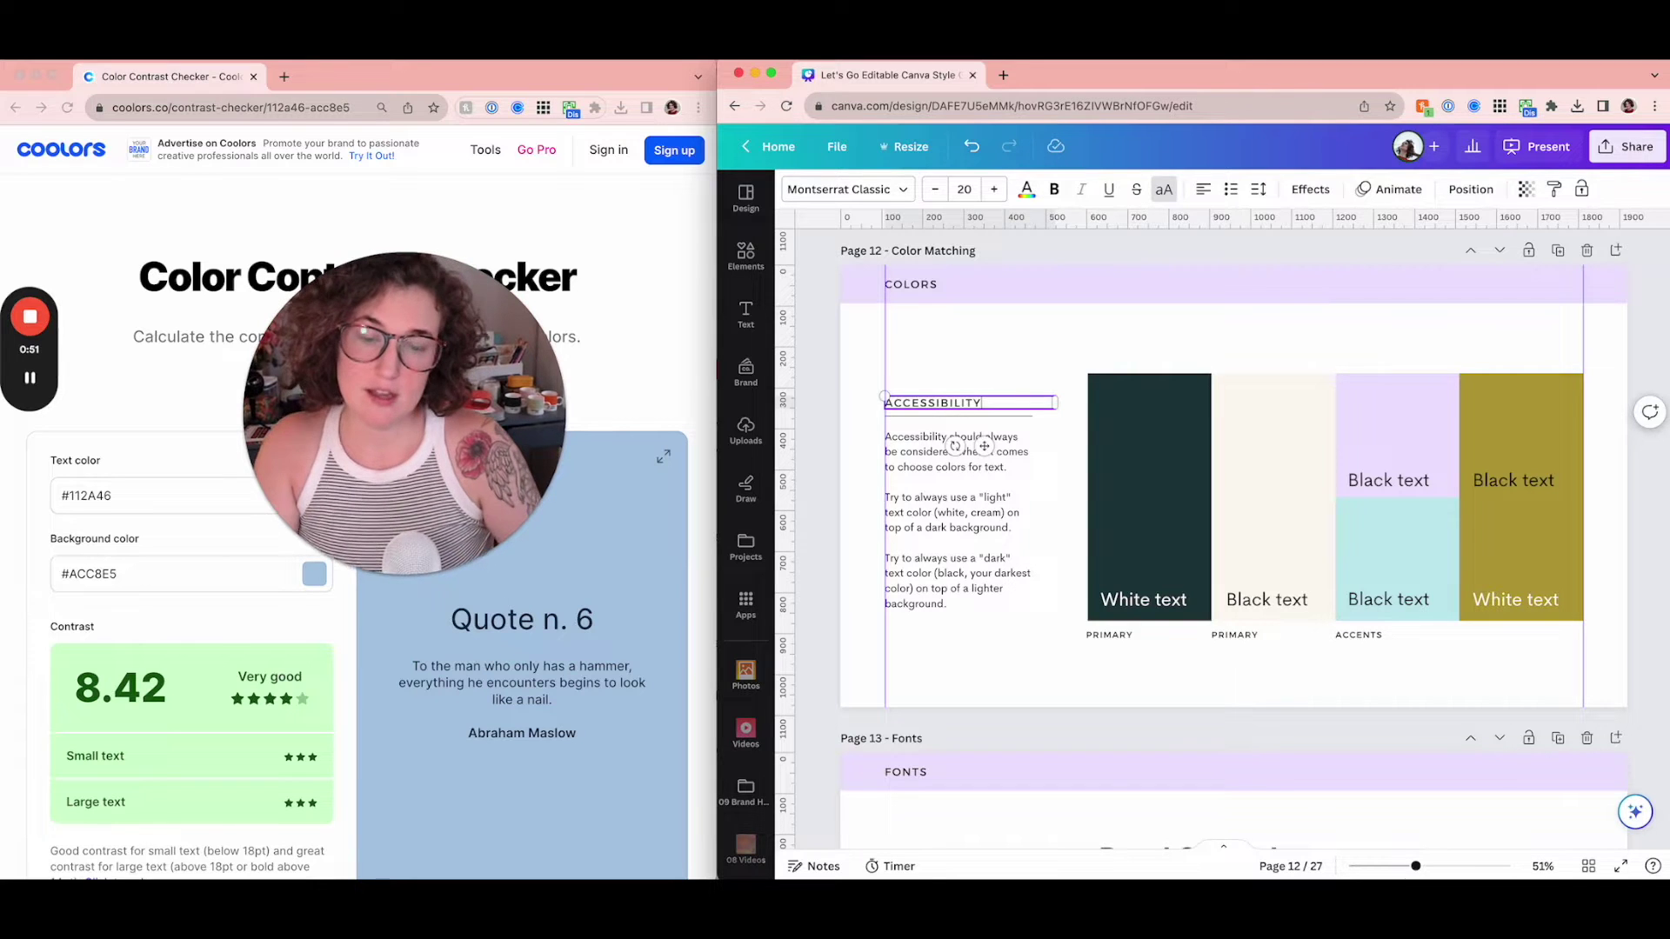
left_click(935, 443)
key("Delete")
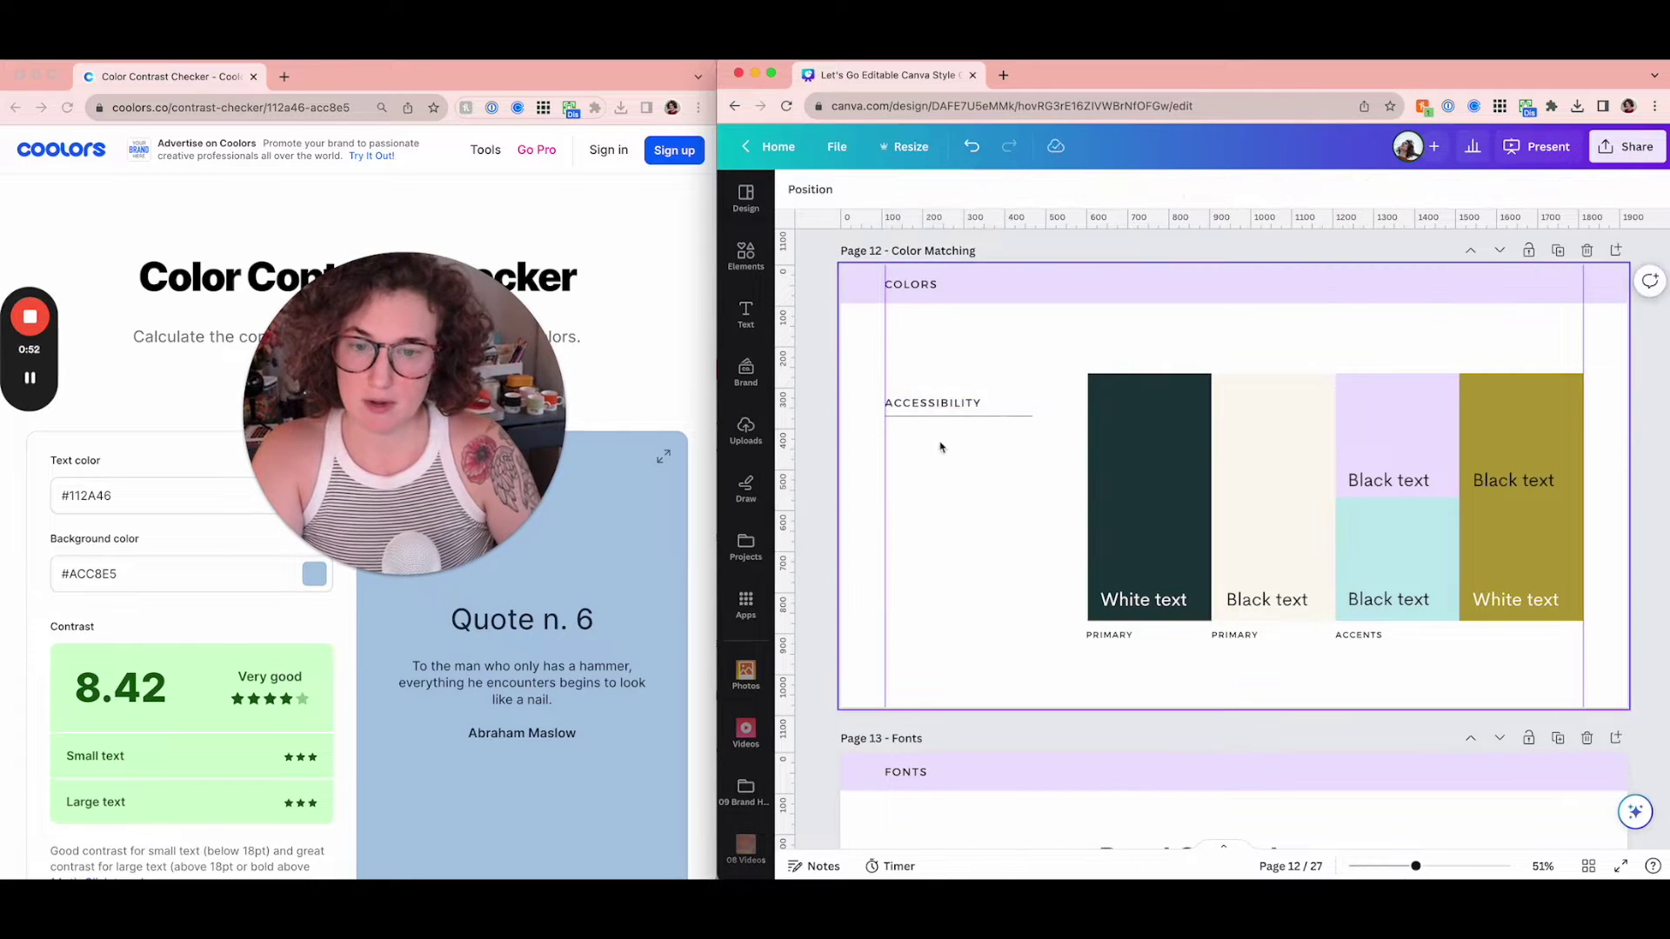
left_click_drag(921, 414, 922, 340)
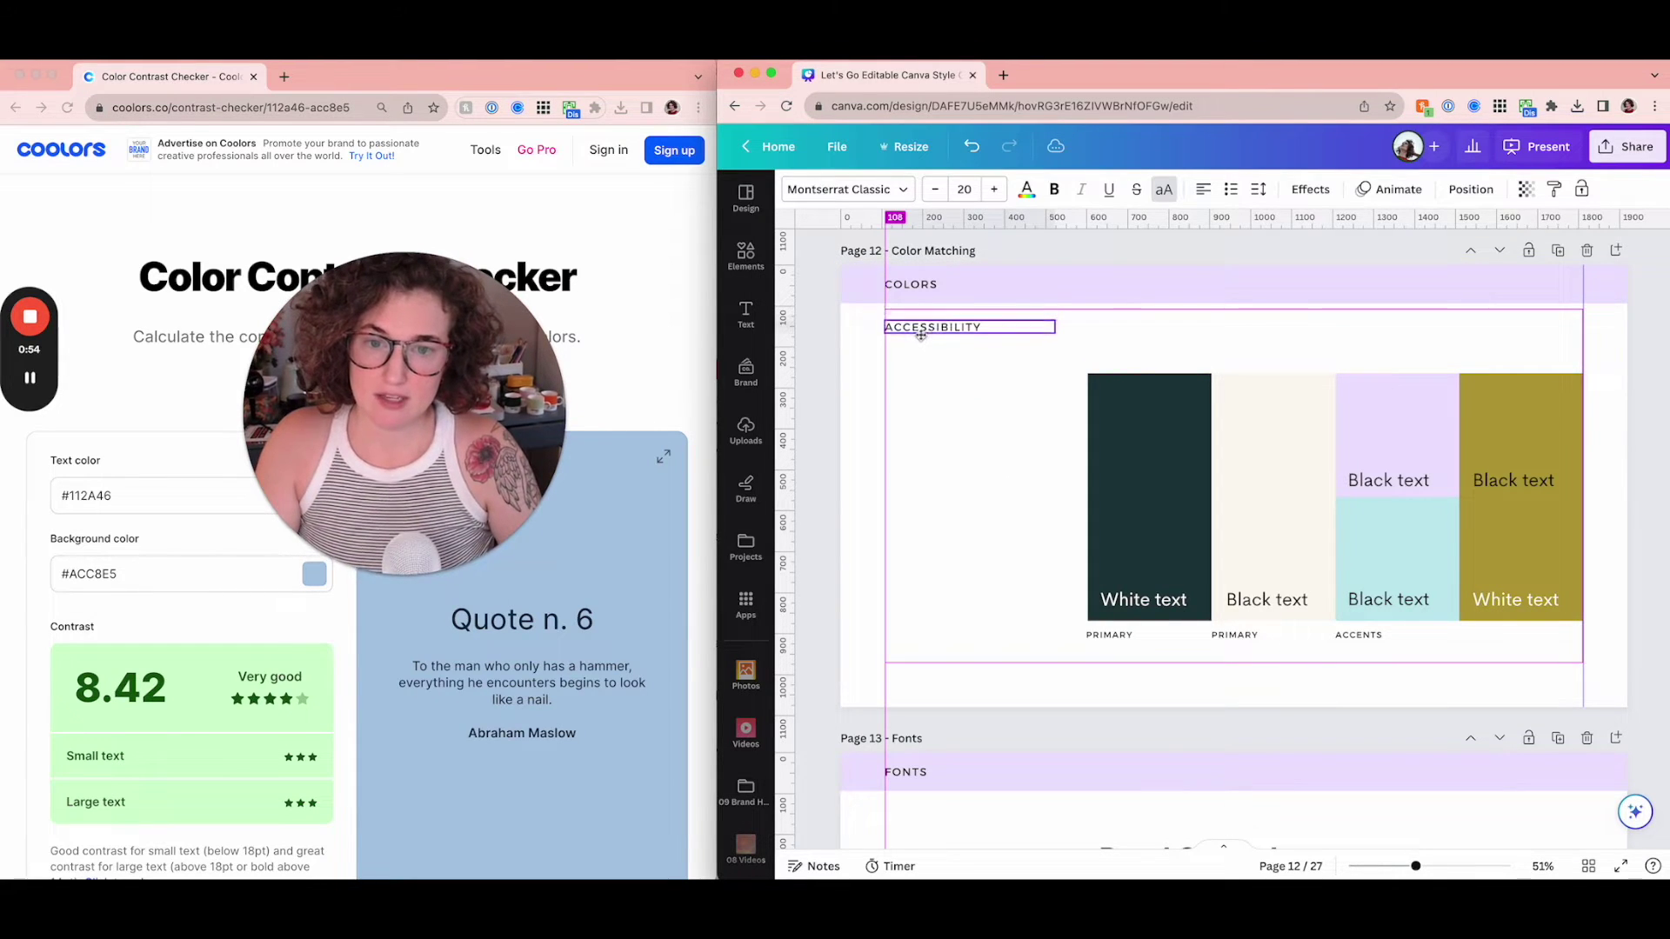
left_click(1036, 500)
- Move the dark green swatch to the left edge, making it shorter and wider
left_click_drag(1135, 544, 928, 537)
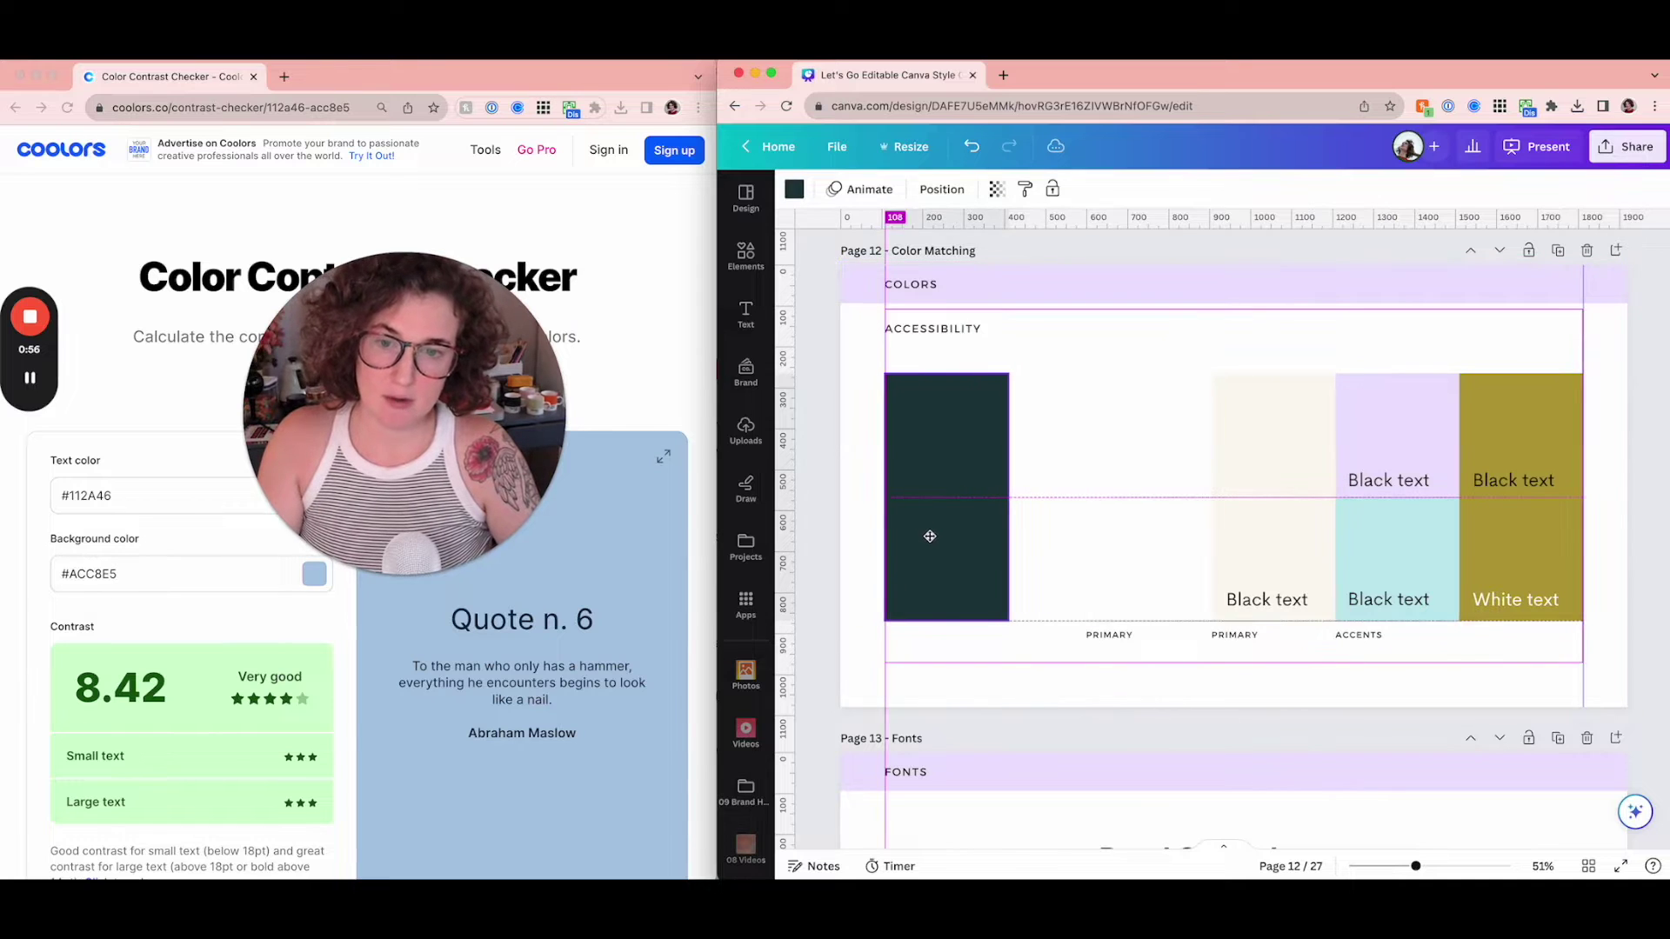
left_click_drag(944, 619, 946, 517)
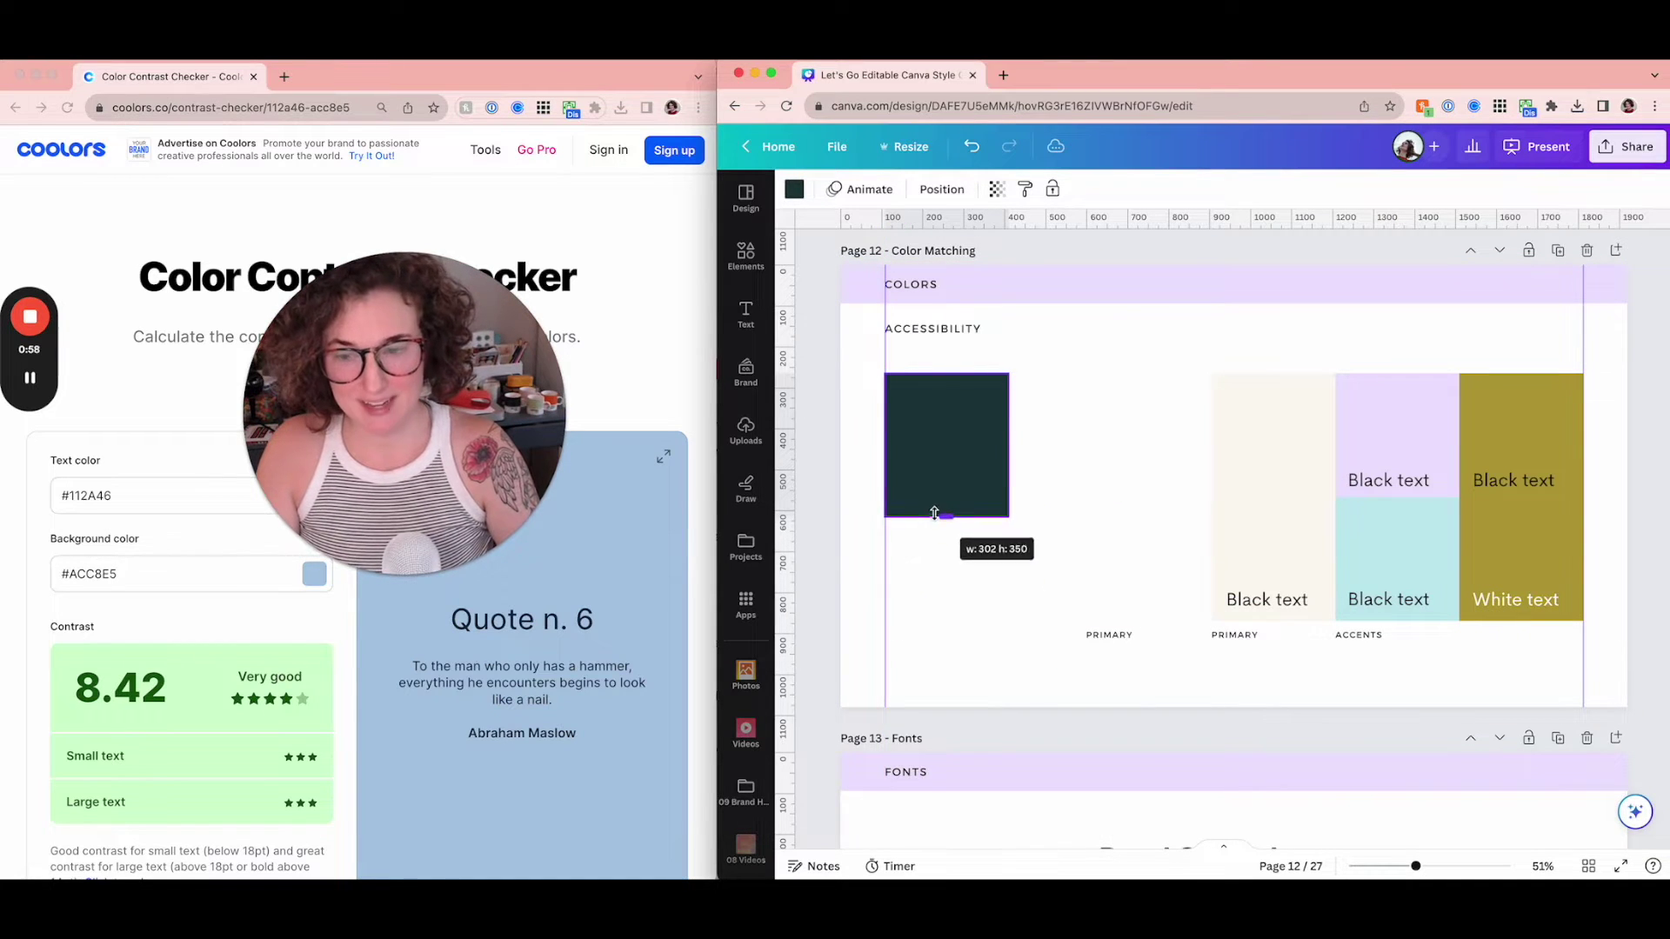
left_click_drag(1009, 442, 1054, 442)
left_click_drag(1124, 366, 1492, 644)
- Place the White text label on the dark rectangle as APPROVED and delete the old swatches
left_click(1088, 533)
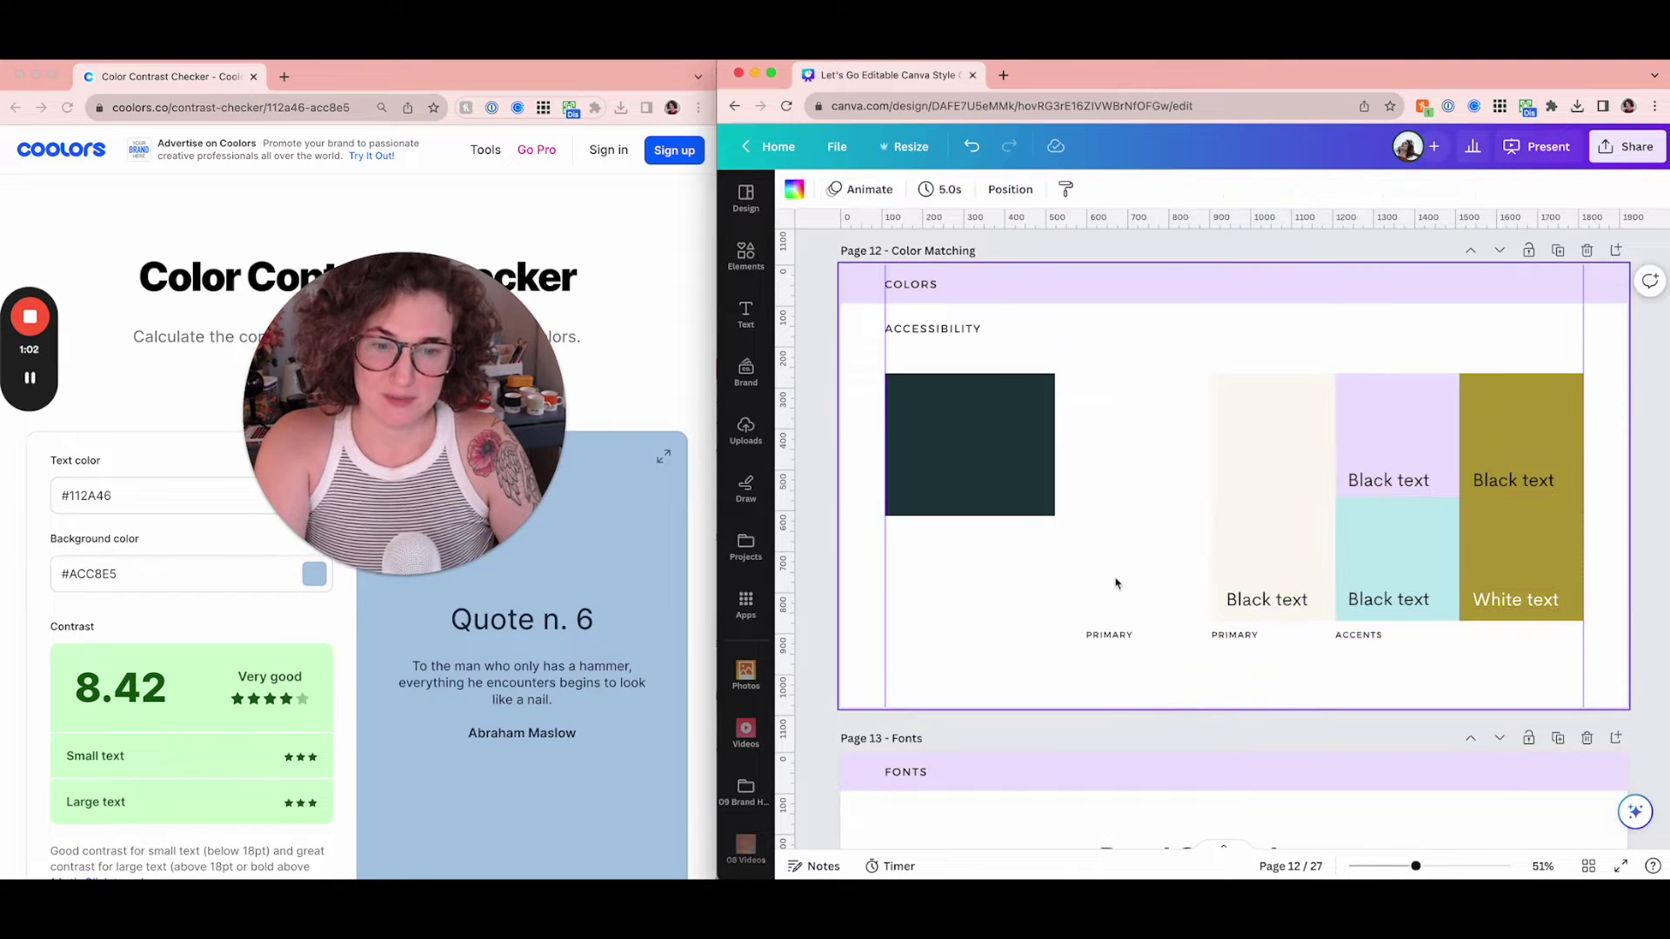
left_click(1142, 598)
left_click_drag(1143, 598, 948, 445)
double_click(948, 445)
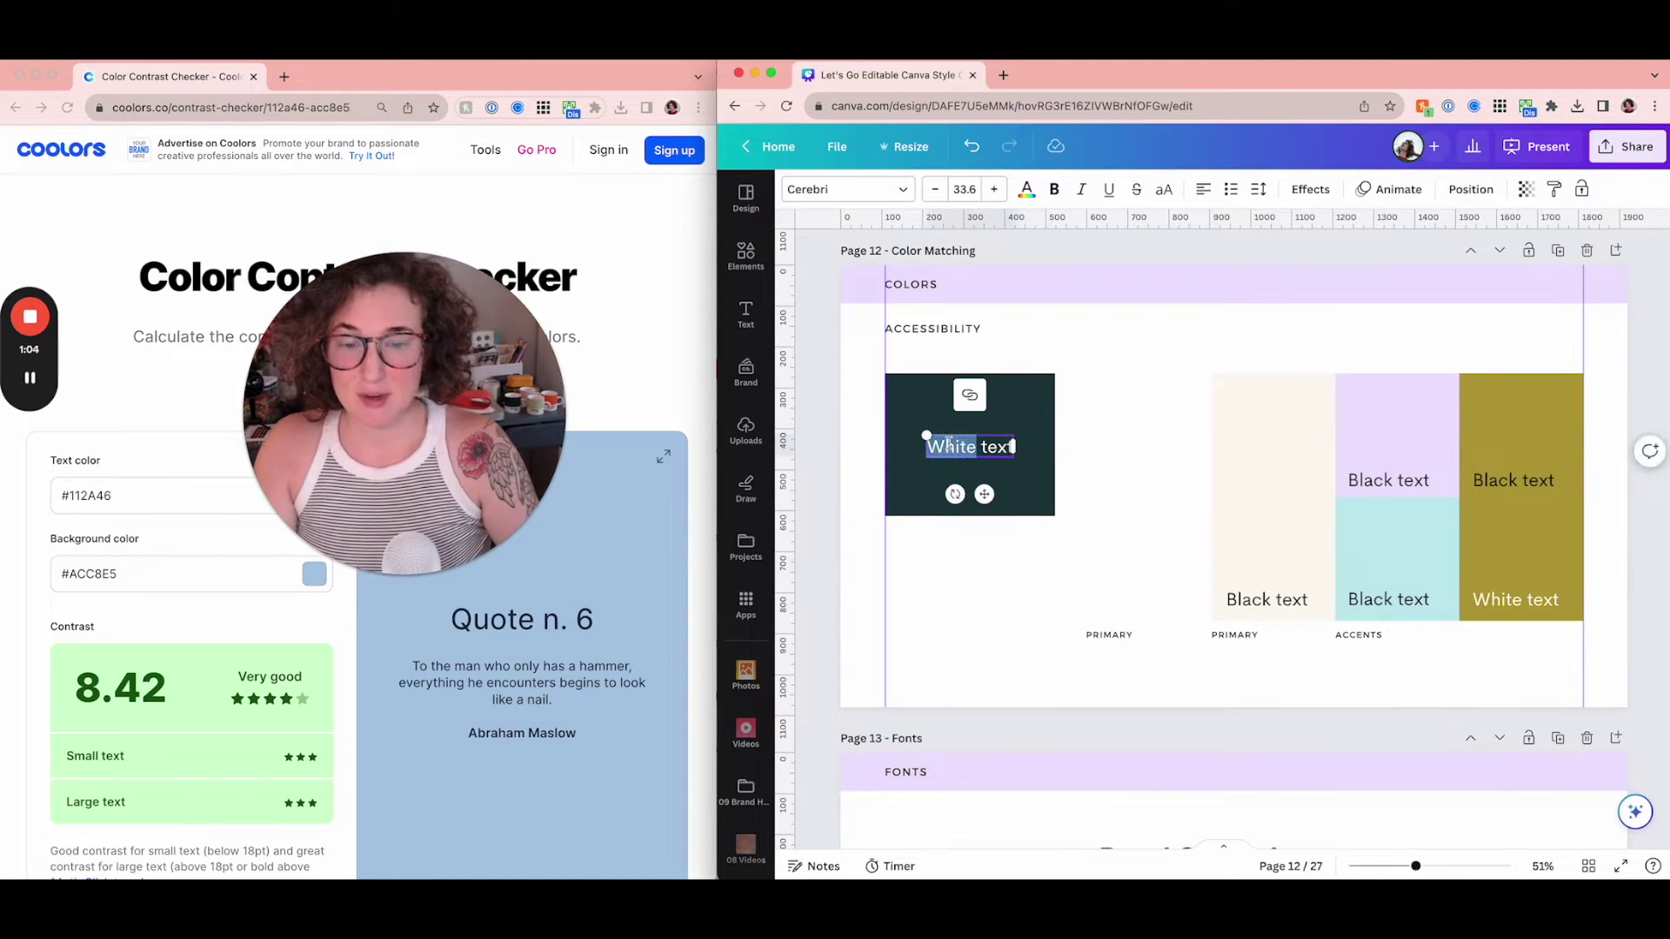
type("APPROVED")
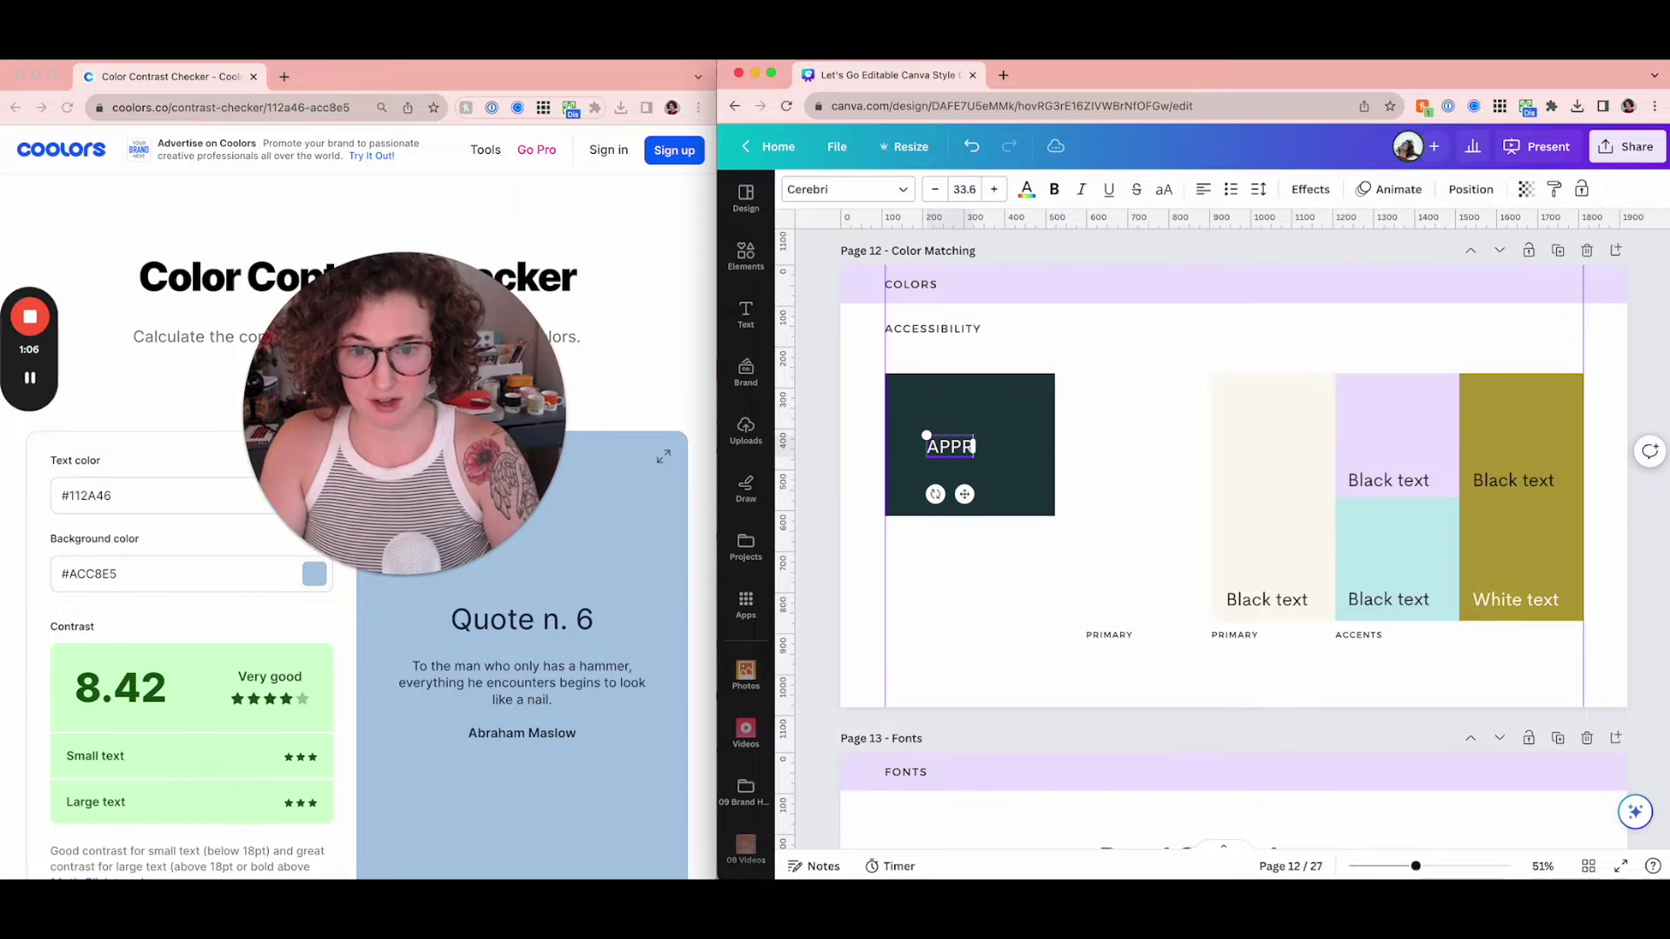
left_click(1125, 440)
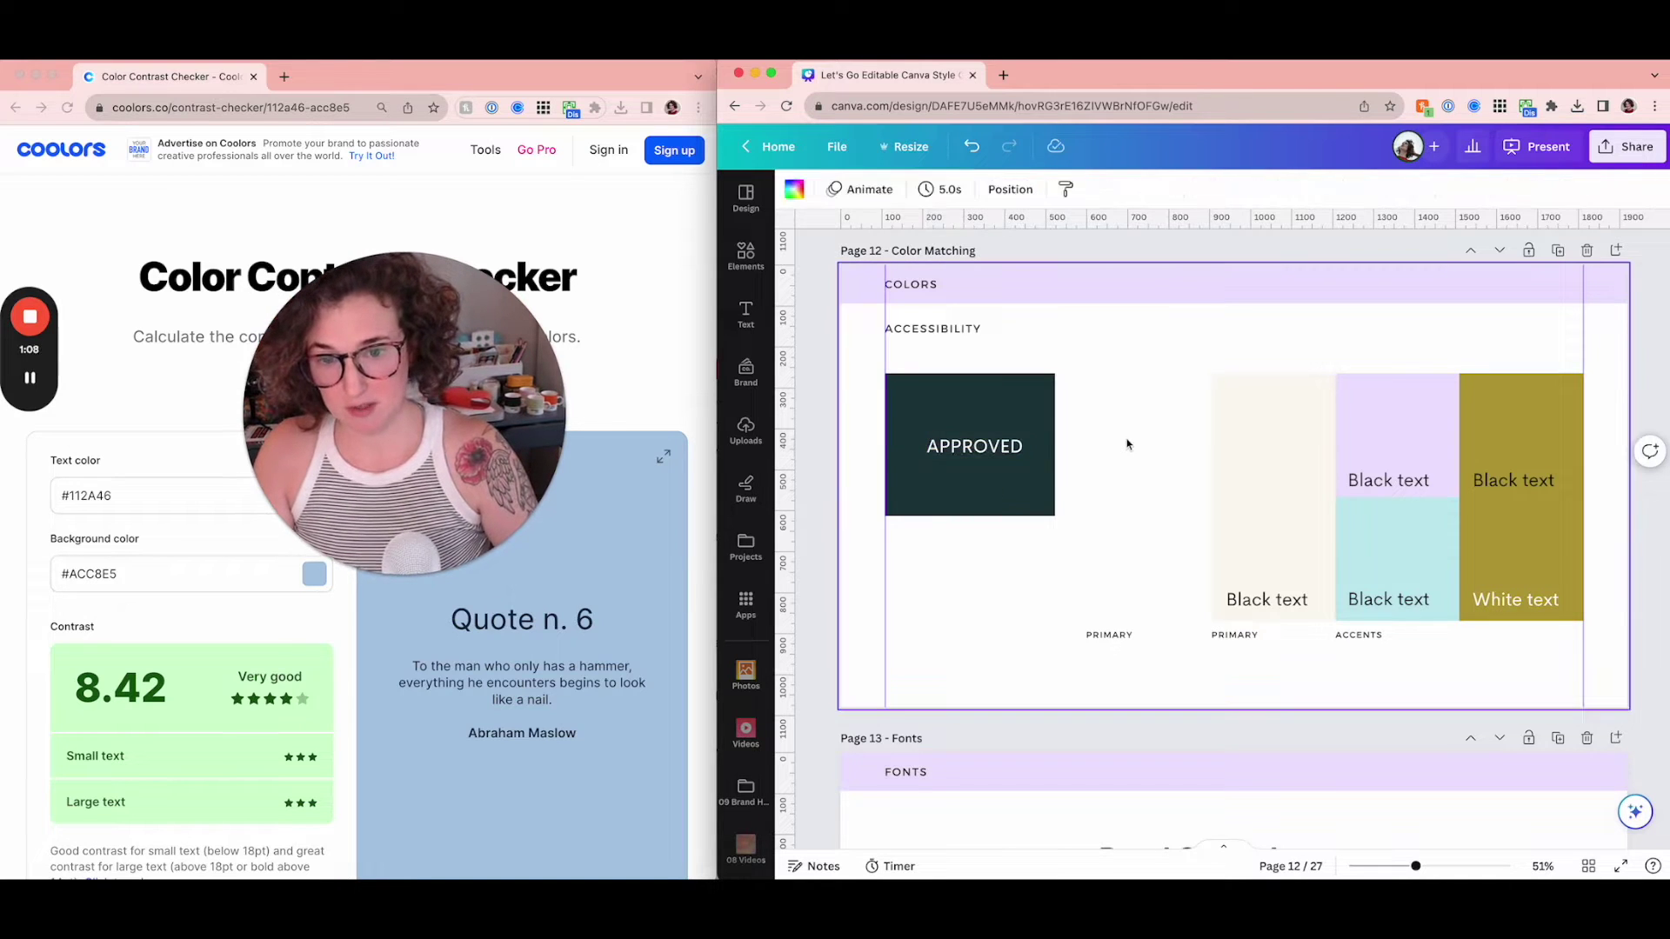
left_click_drag(1091, 412, 1531, 679)
key("Delete")
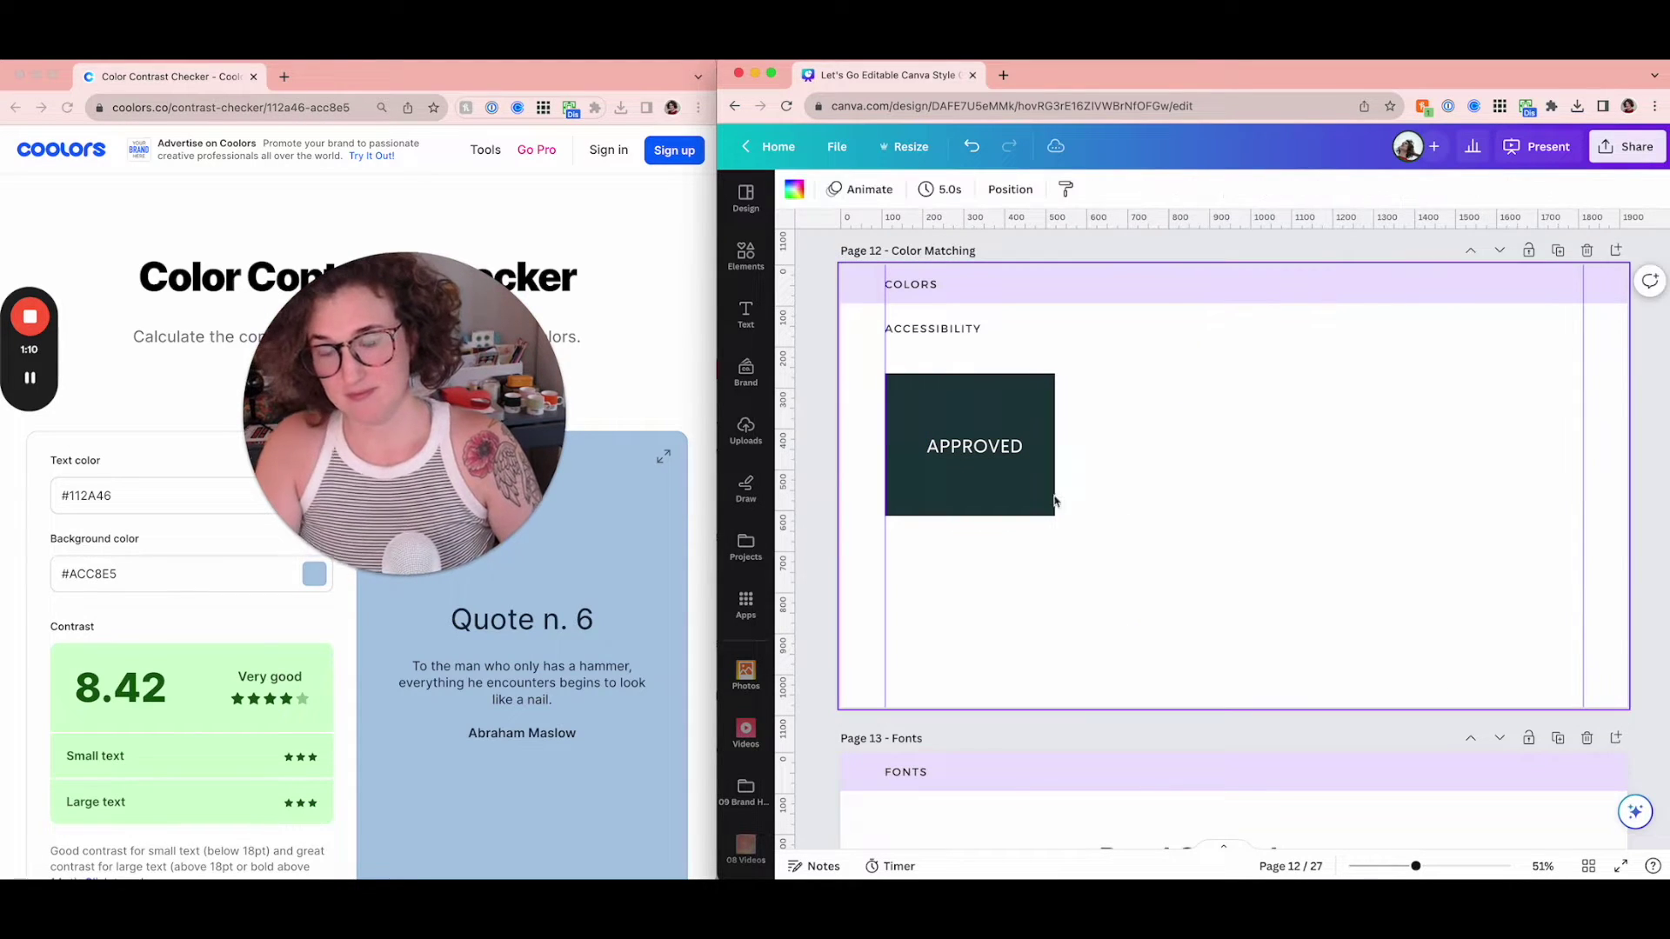
- Make APPROVED bold and copy the dark rectangle into a row of four
left_click(935, 454)
left_click(1054, 189)
left_click(1130, 565)
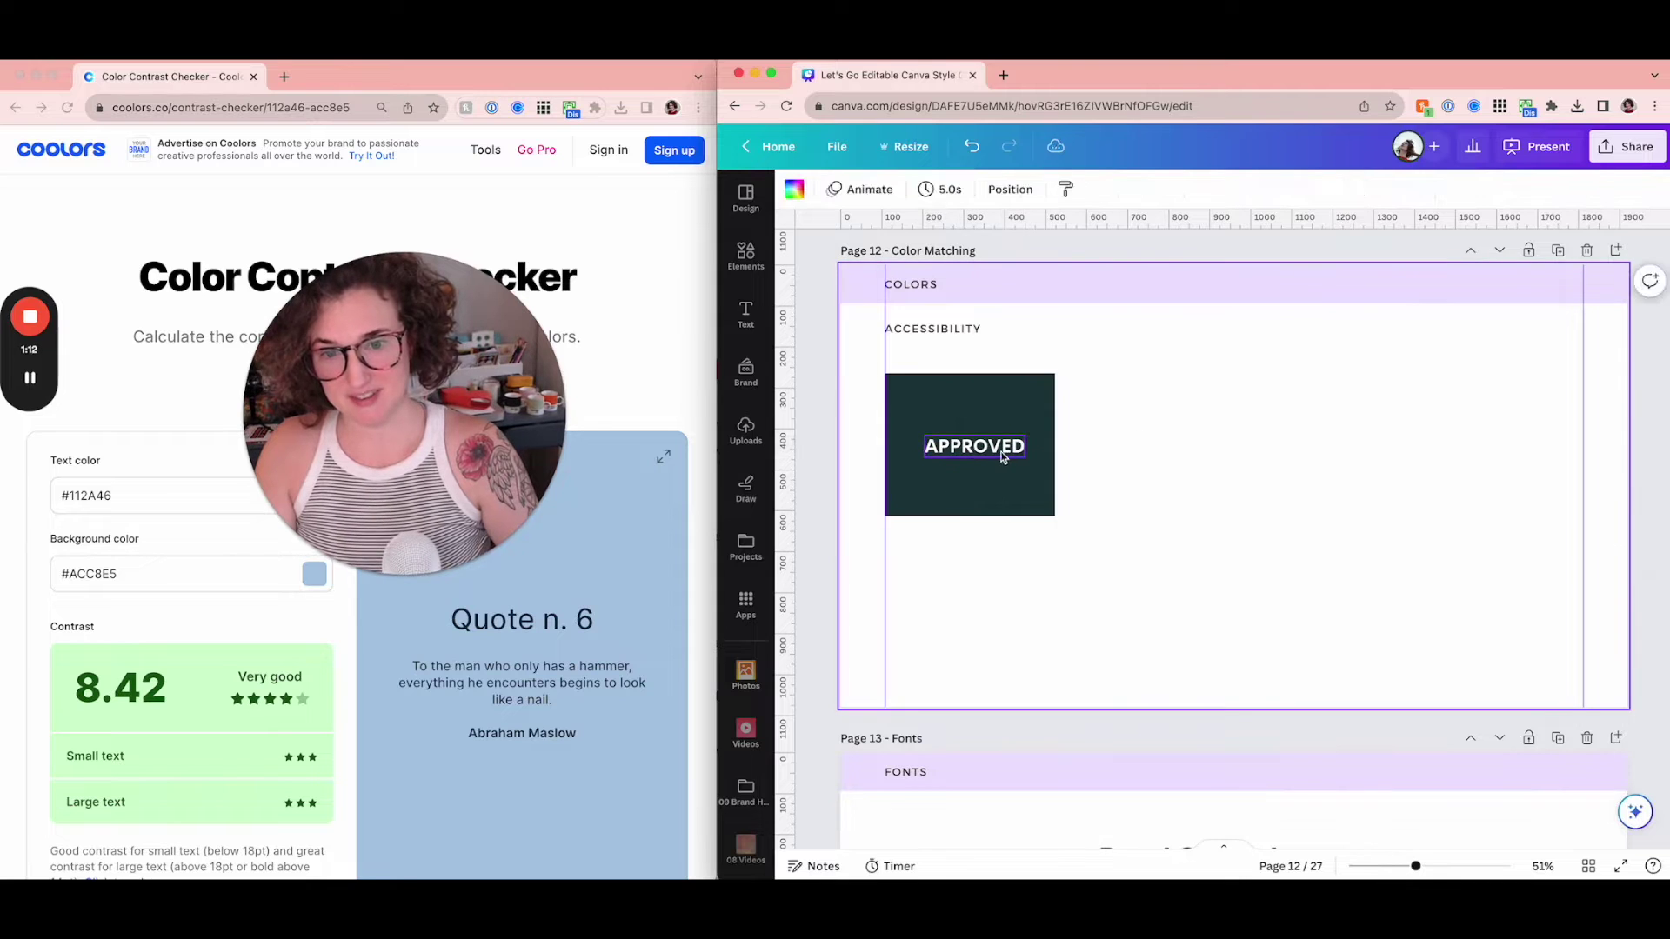
left_click(1002, 428)
left_click(1006, 429)
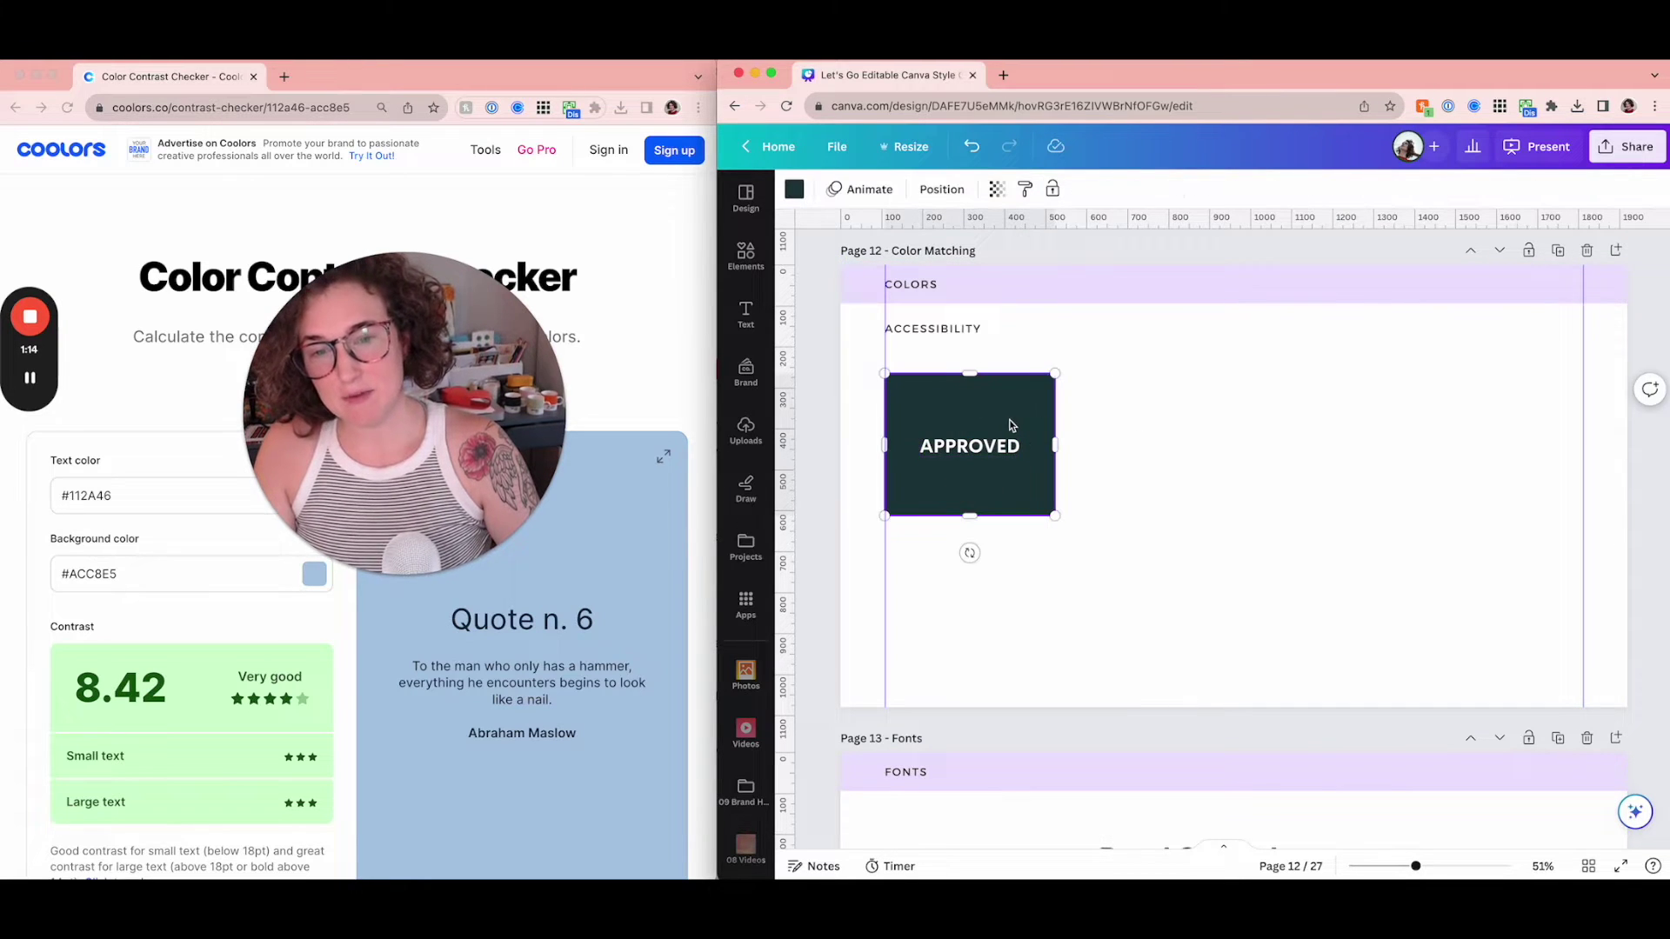
left_click_drag(1006, 429, 1505, 409)
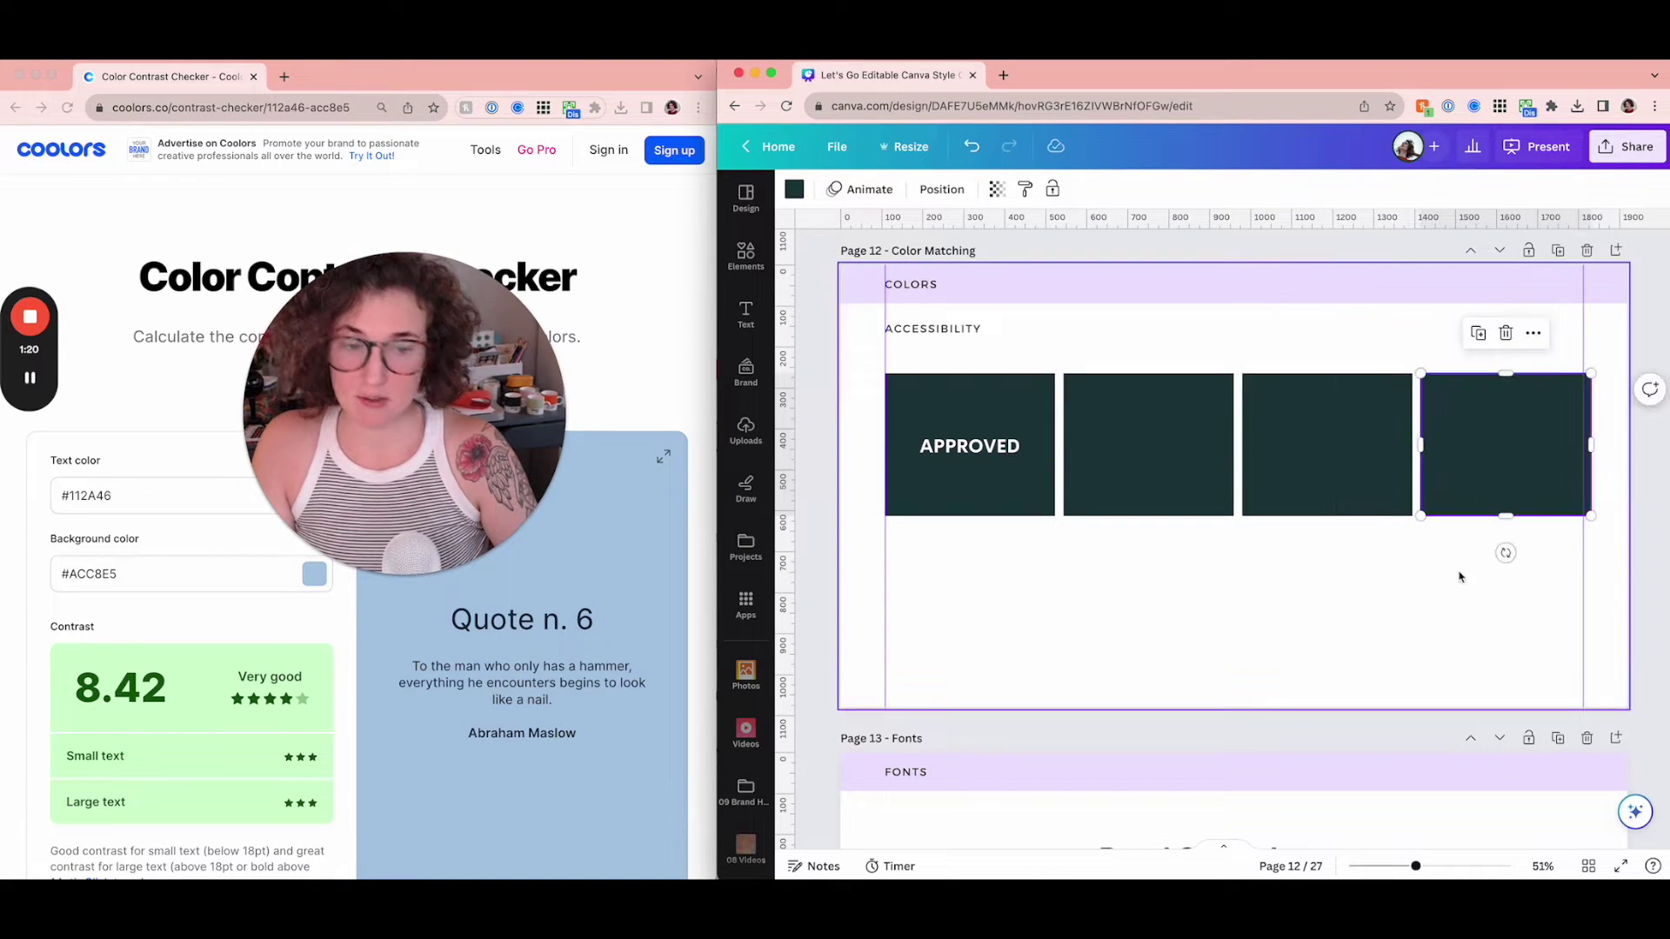
left_click_drag(1457, 578, 919, 460)
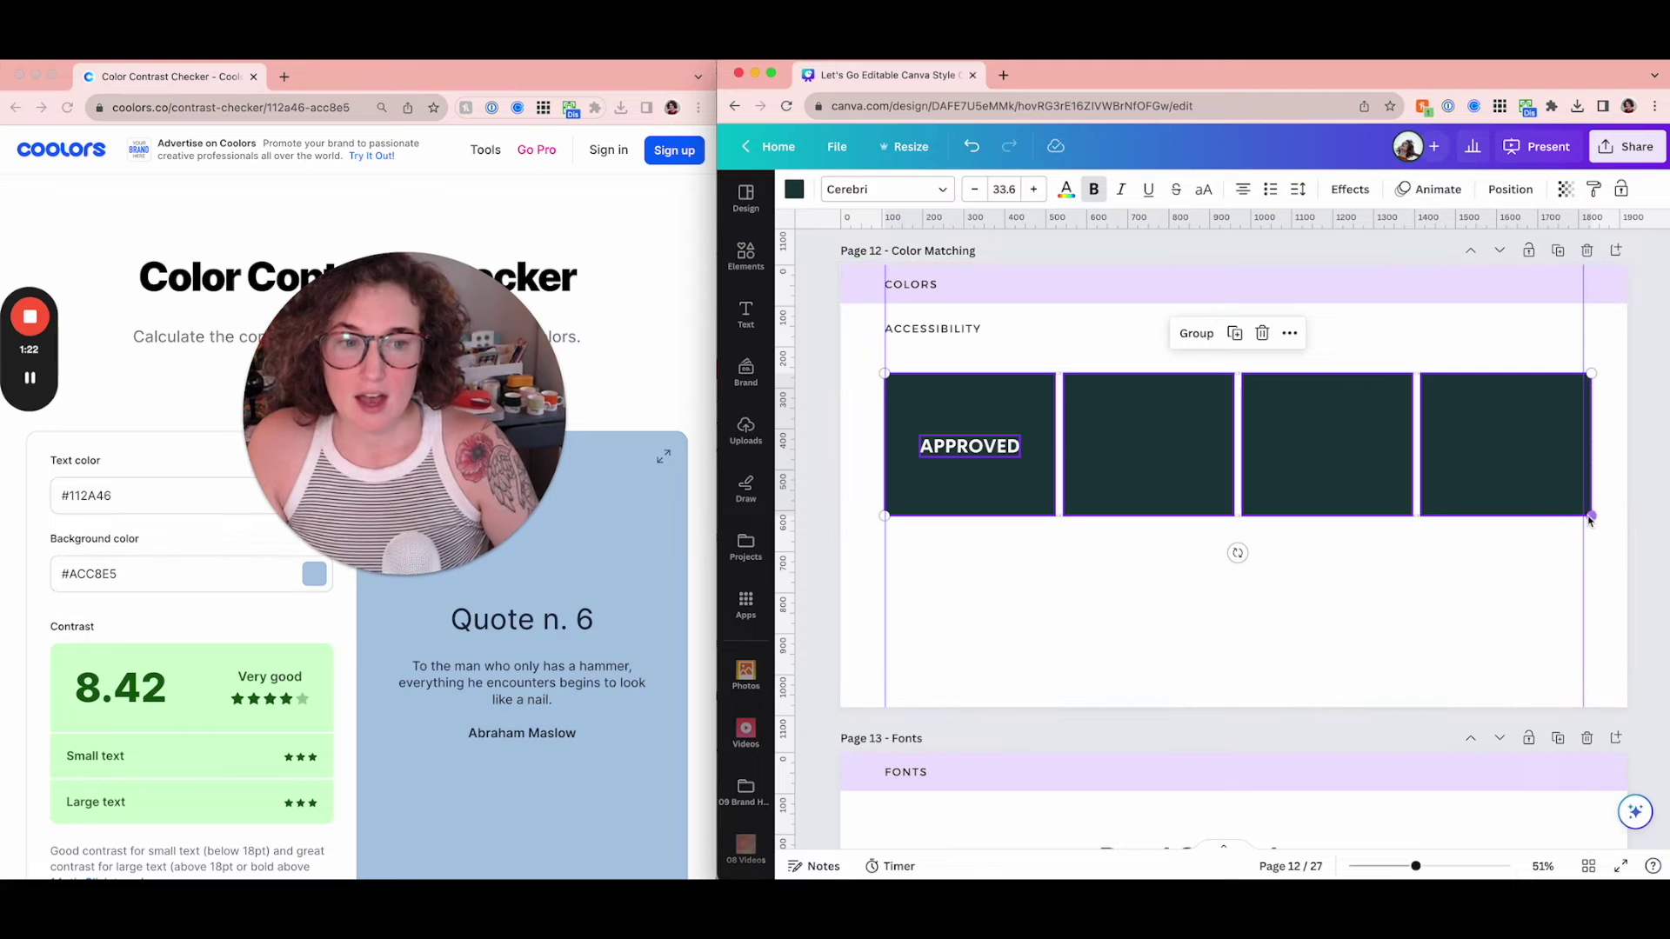
- Recolour the four top swatches red, dark green, blue and pink
left_click(1035, 387)
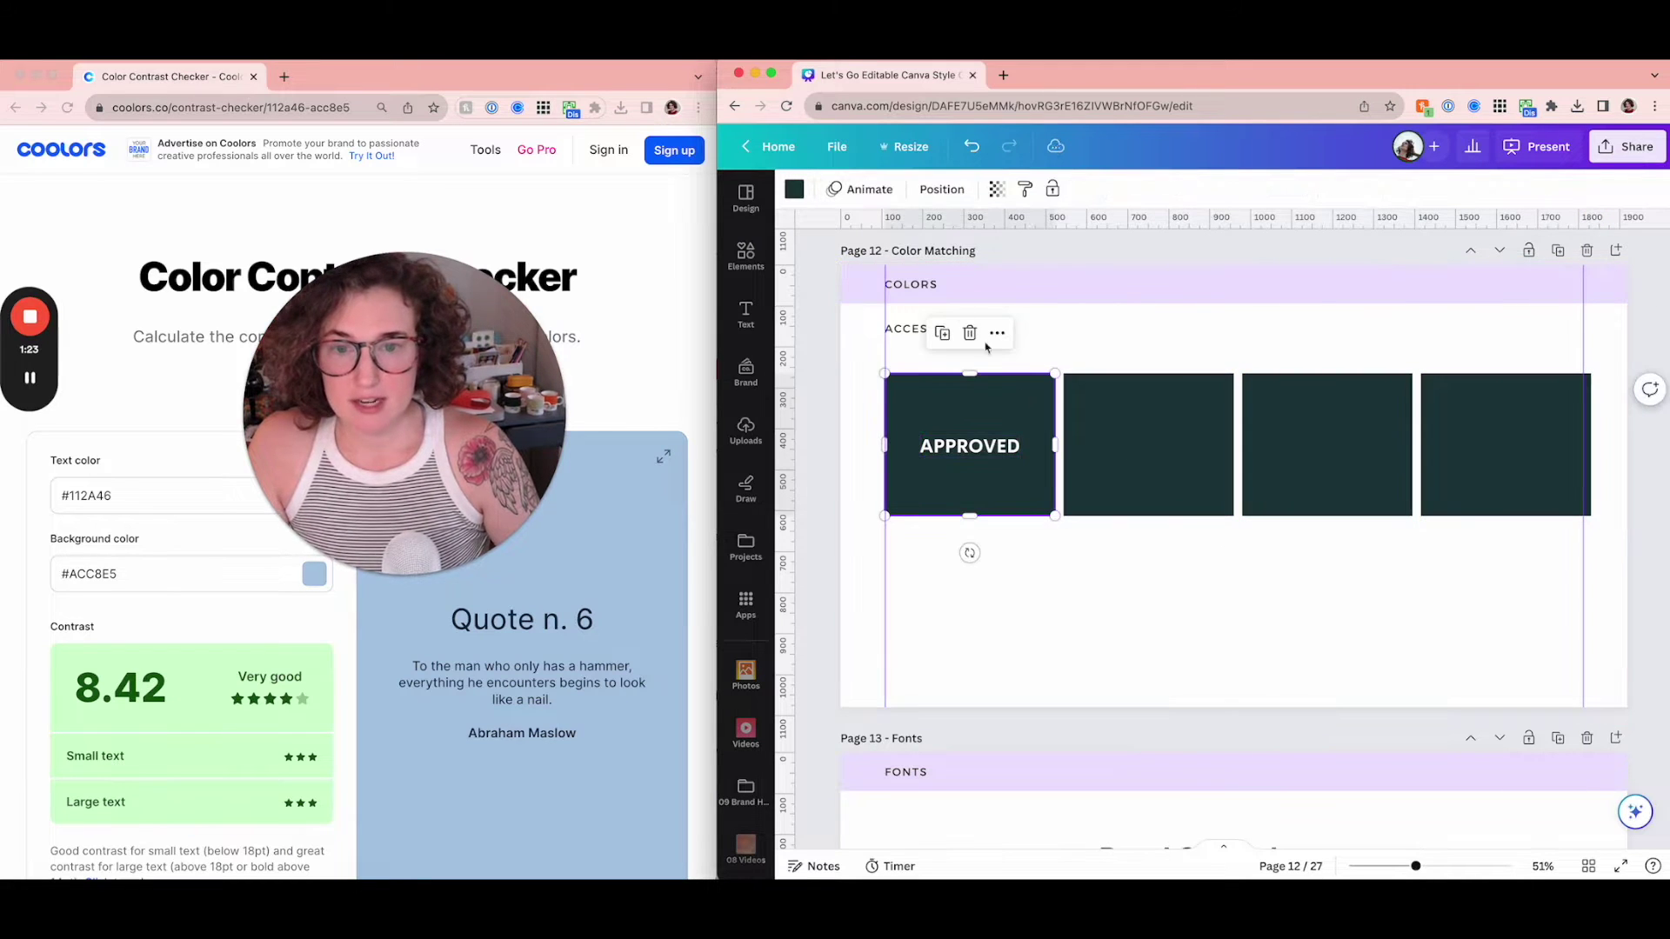
left_click(794, 189)
left_click(810, 581)
left_click(1344, 494)
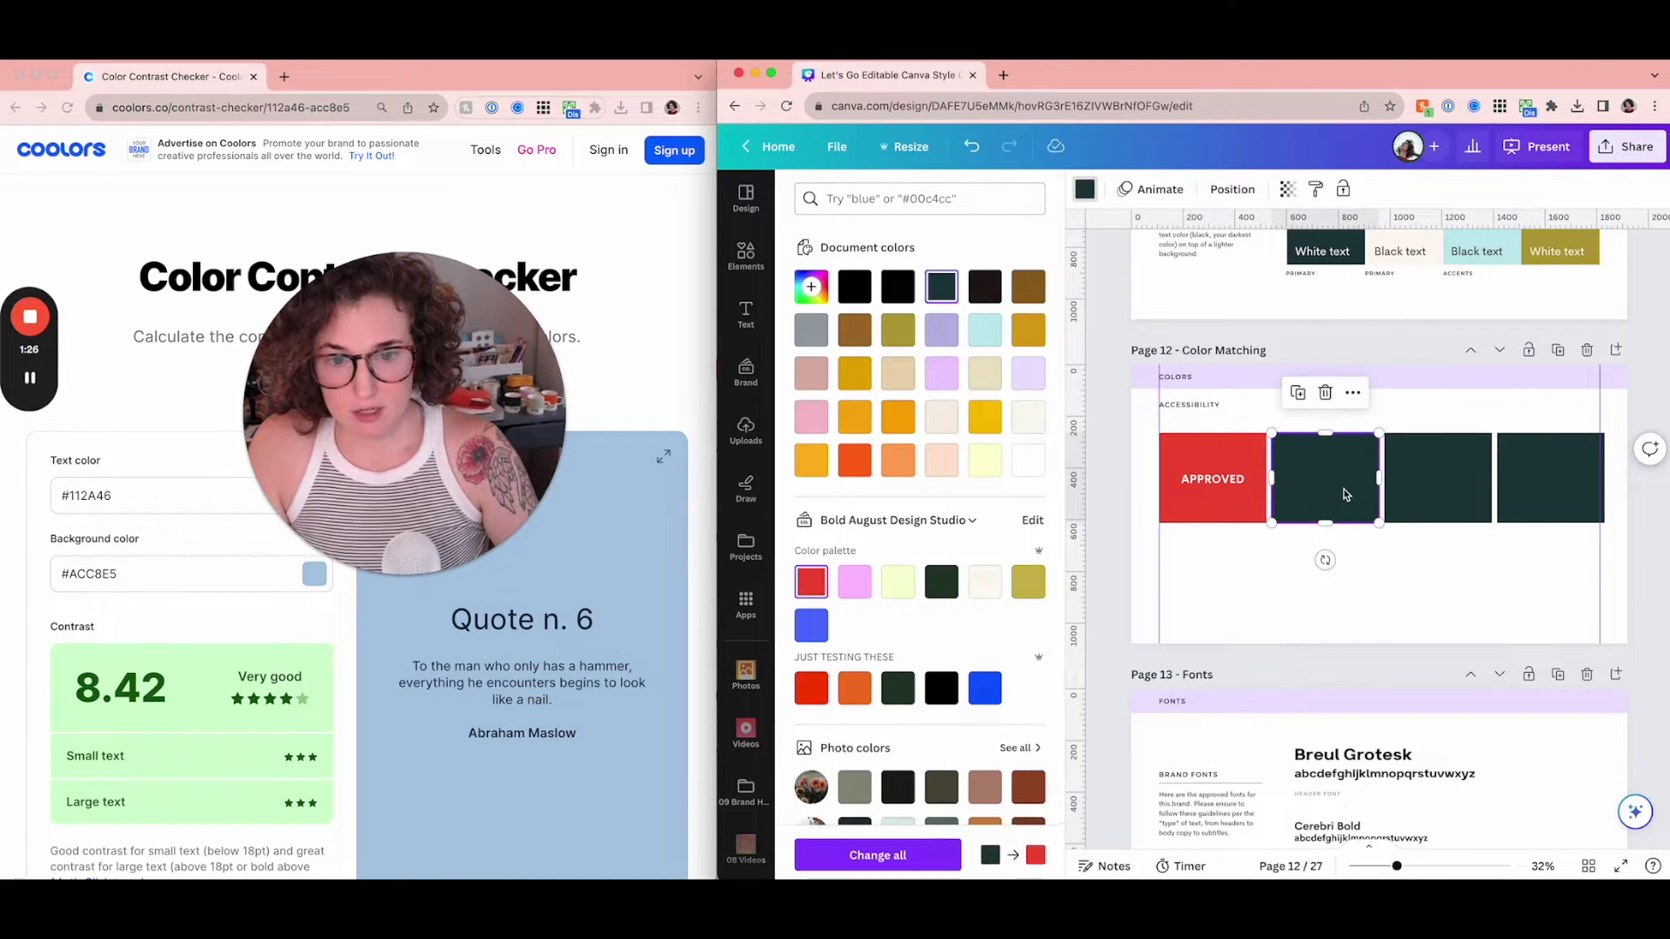
left_click(941, 581)
left_click(1435, 492)
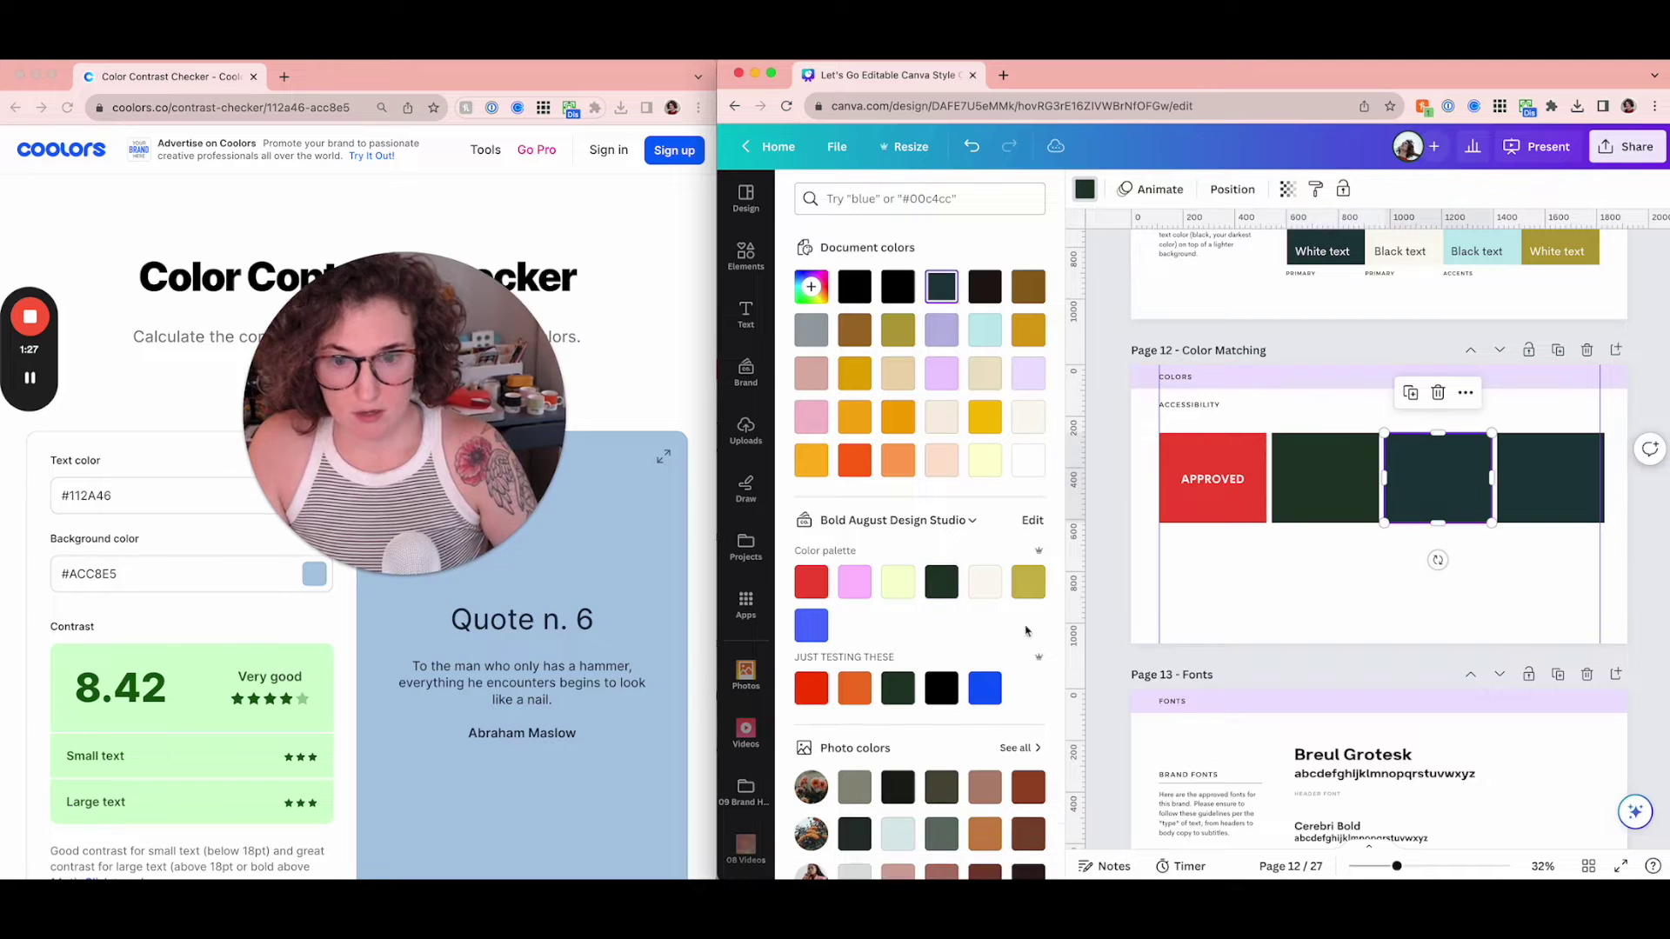
left_click(809, 626)
left_click(1550, 483)
left_click(854, 581)
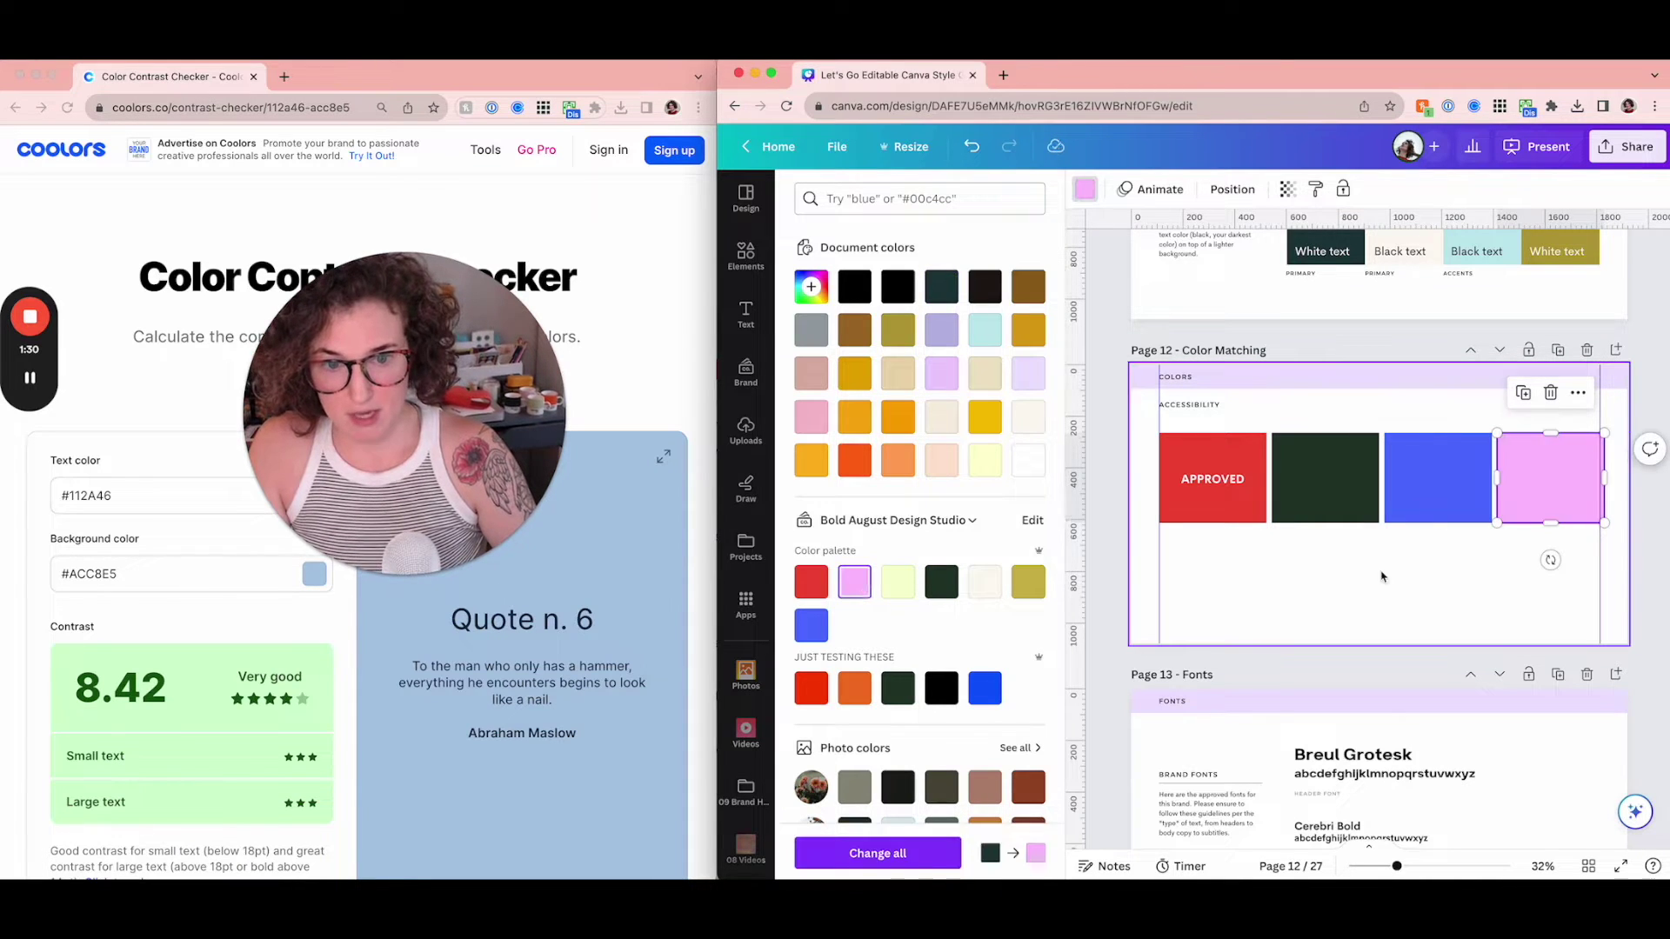
left_click(1454, 581)
- Duplicate the row below and recolour it pale yellow, off-white and mustard
left_click_drag(1536, 581, 1152, 426)
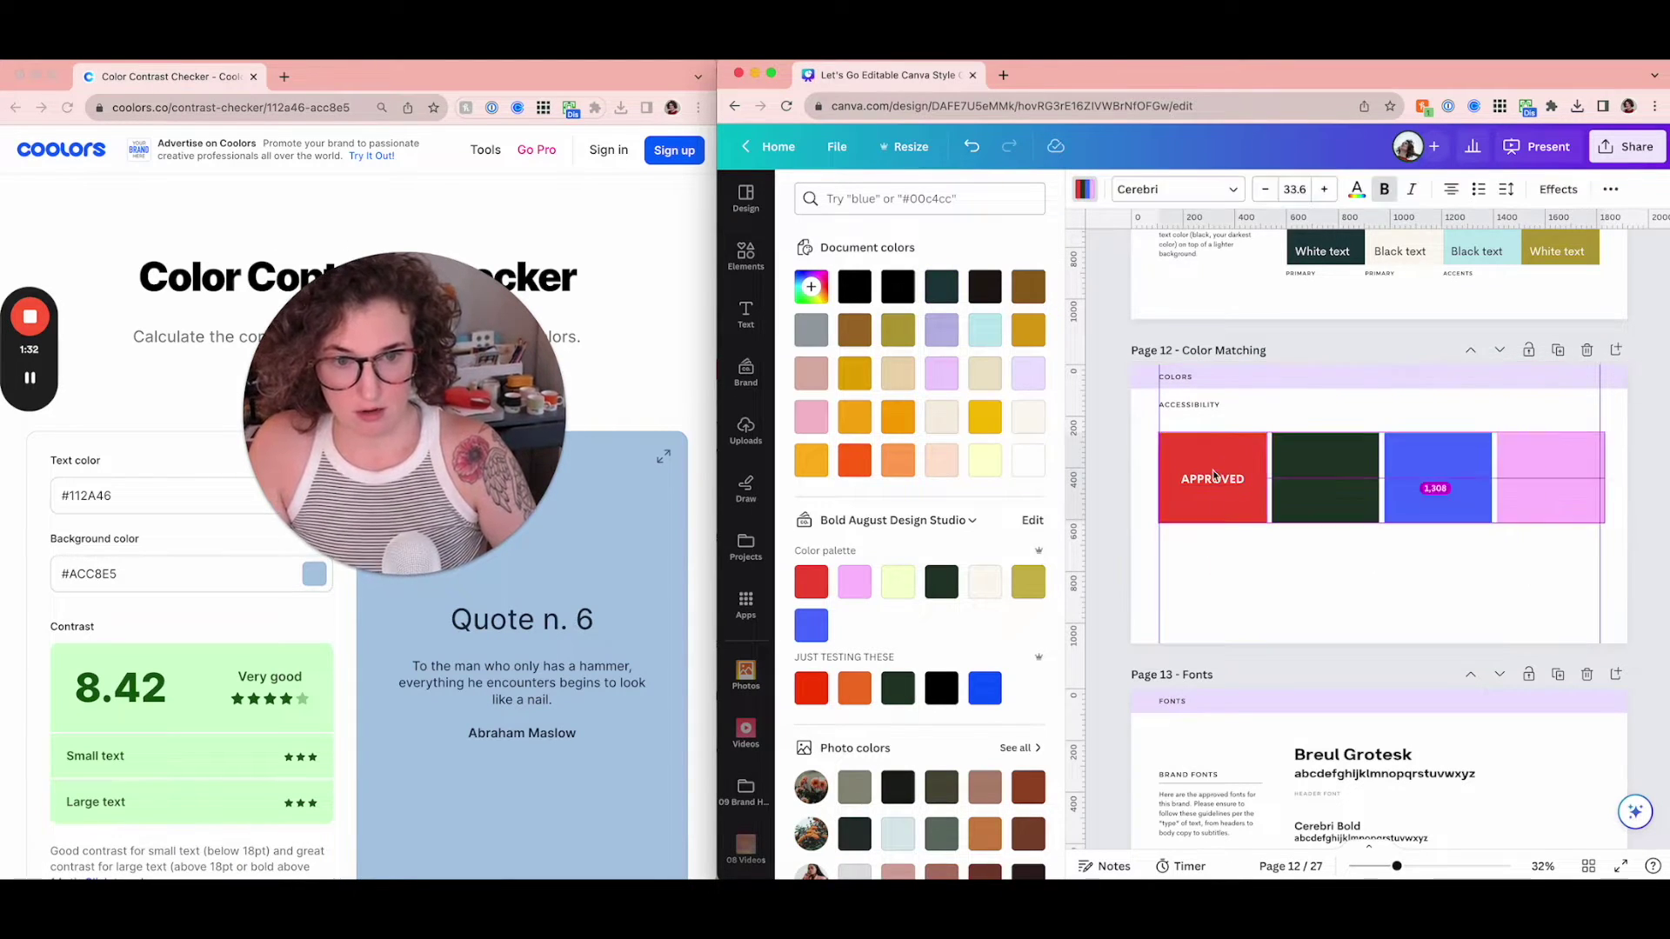
left_click_drag(1211, 478, 1212, 563)
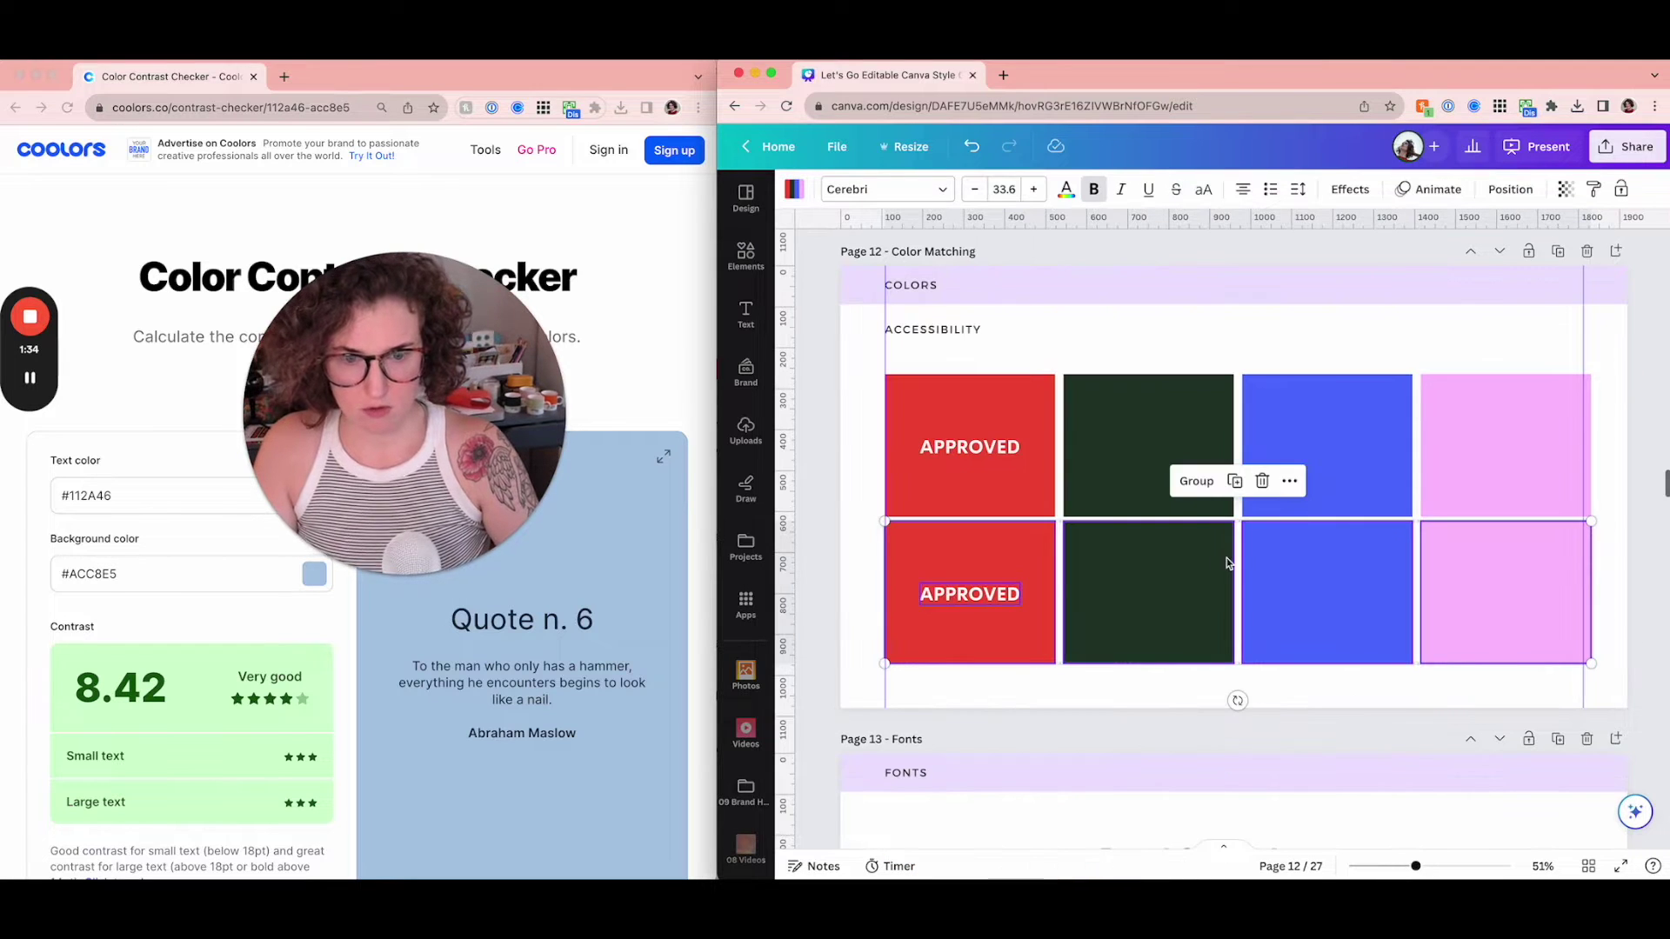
left_click(944, 573)
left_click(794, 189)
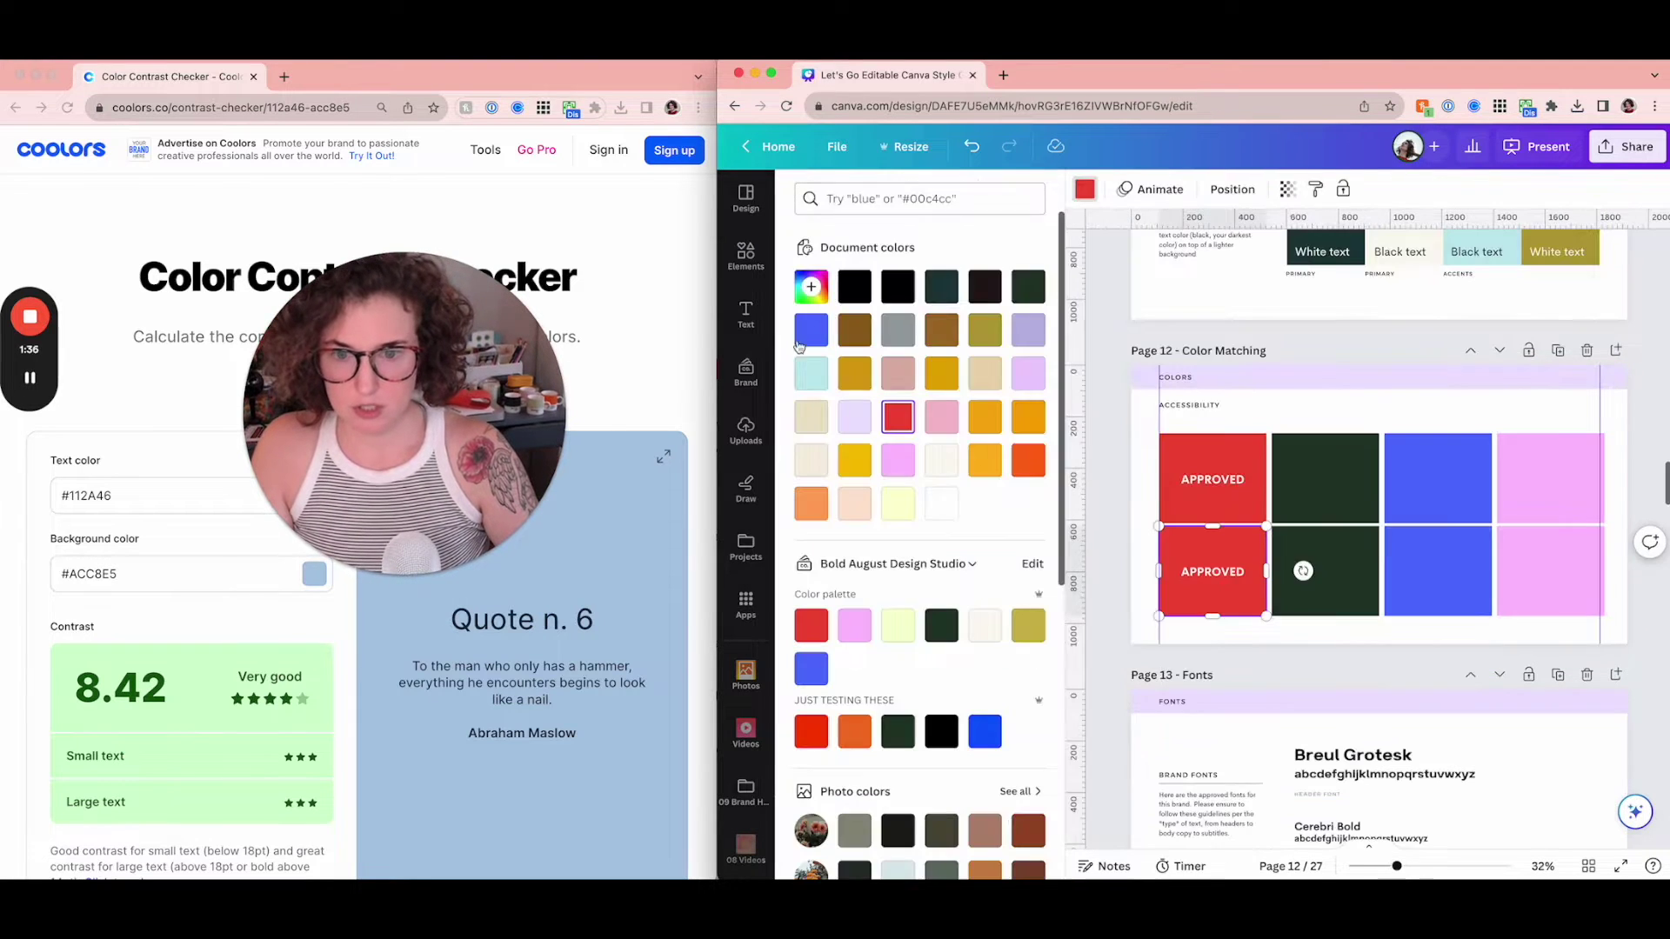
left_click(910, 627)
left_click(1313, 545)
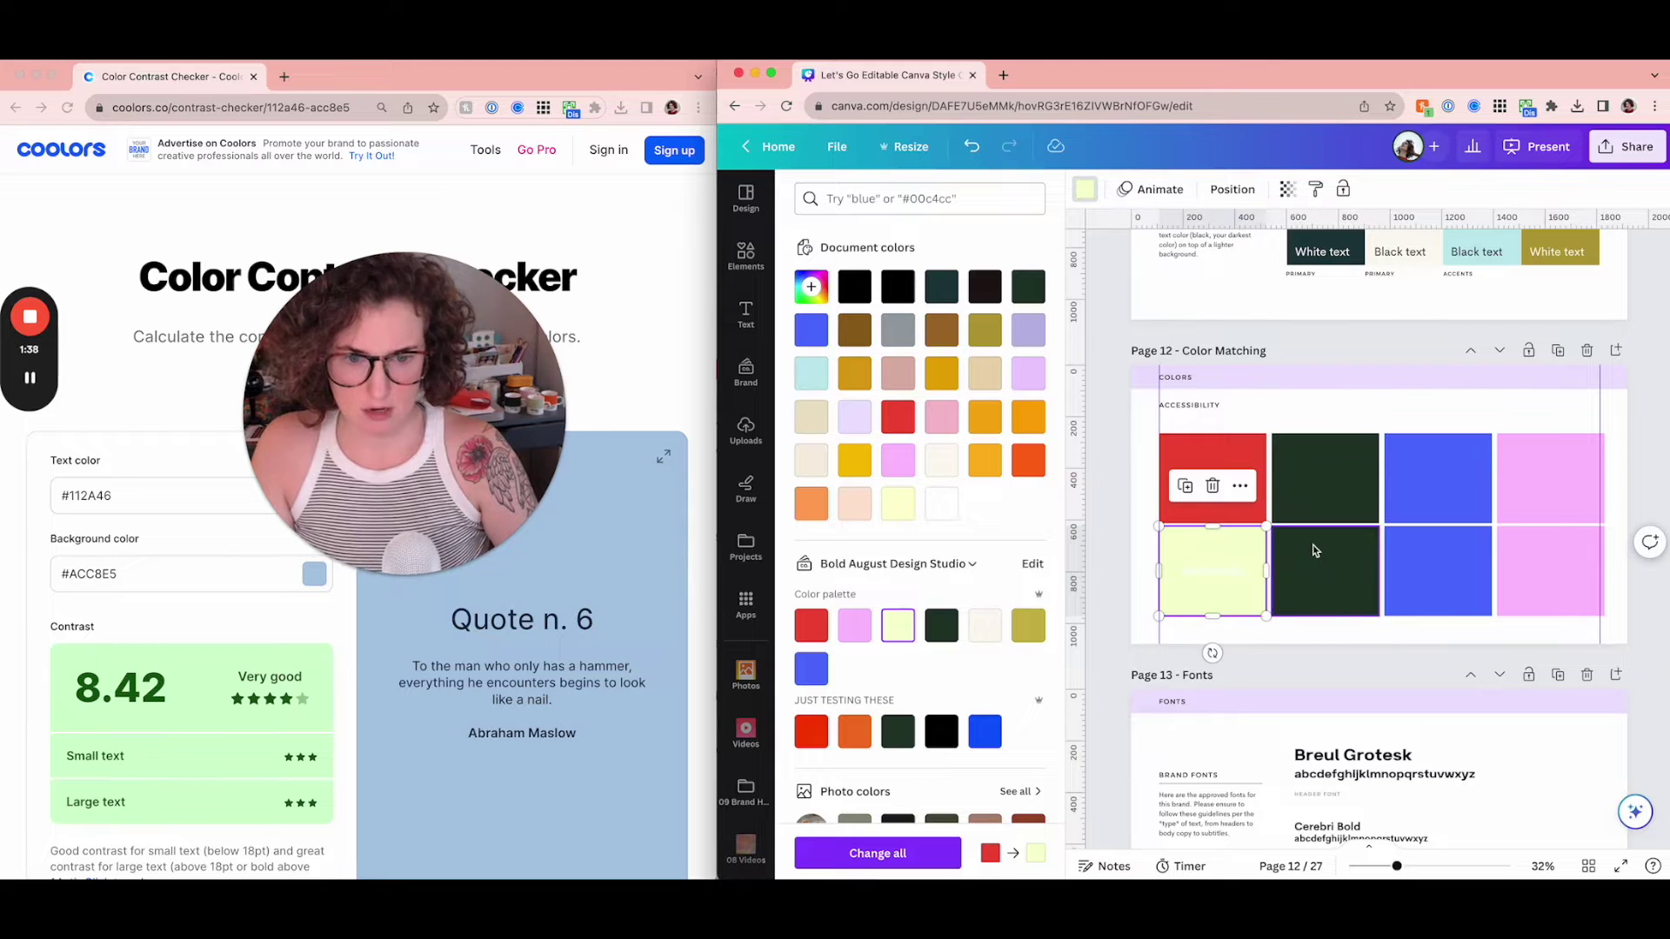
left_click(995, 639)
left_click(1421, 548)
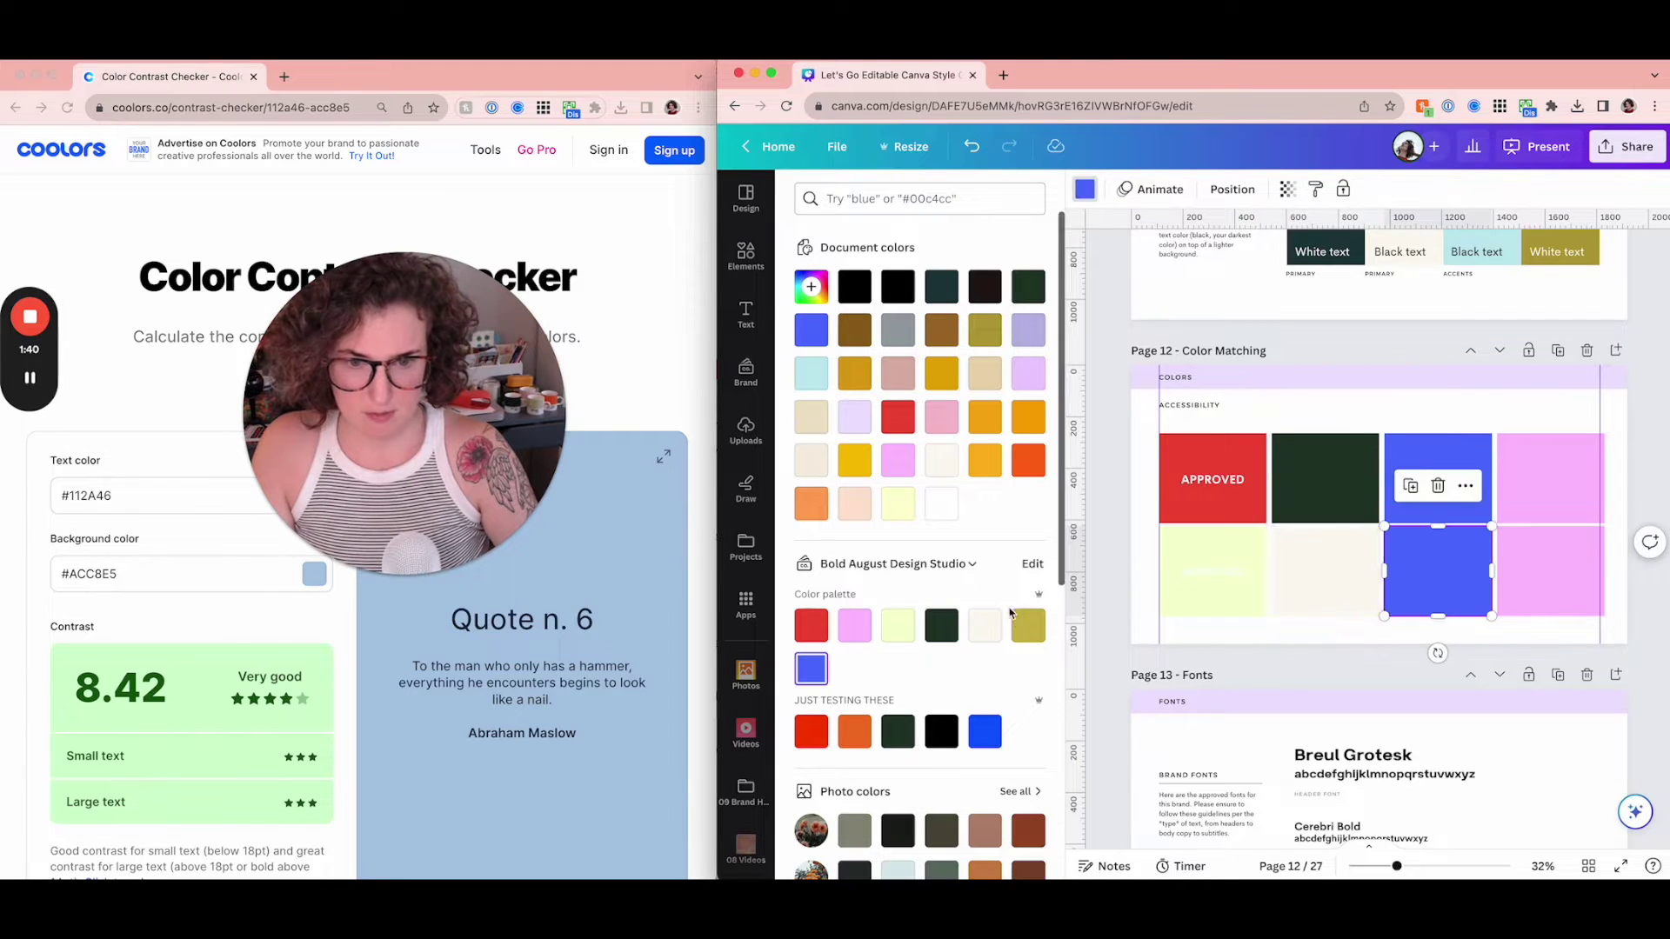
left_click(1028, 625)
- Delete the extra bottom-right swatch and select the pale yellow swatch's APPROVED text for recolouring
left_click(1532, 610)
left_click(854, 731)
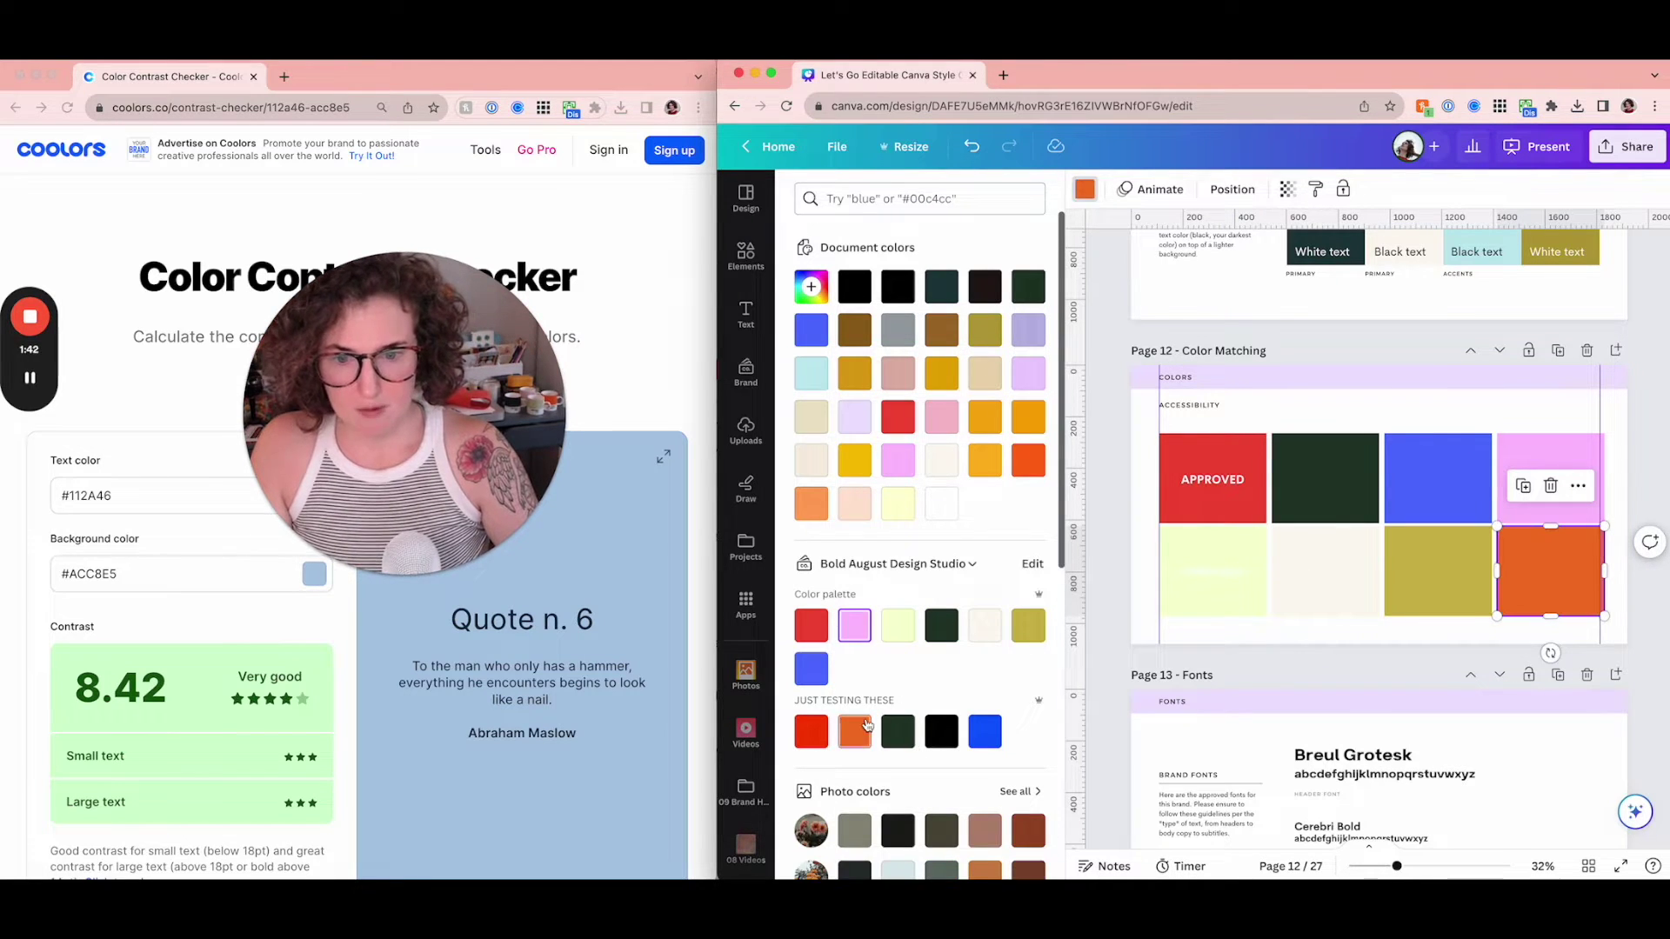
key("Delete")
scroll(1554, 585, "up", 3)
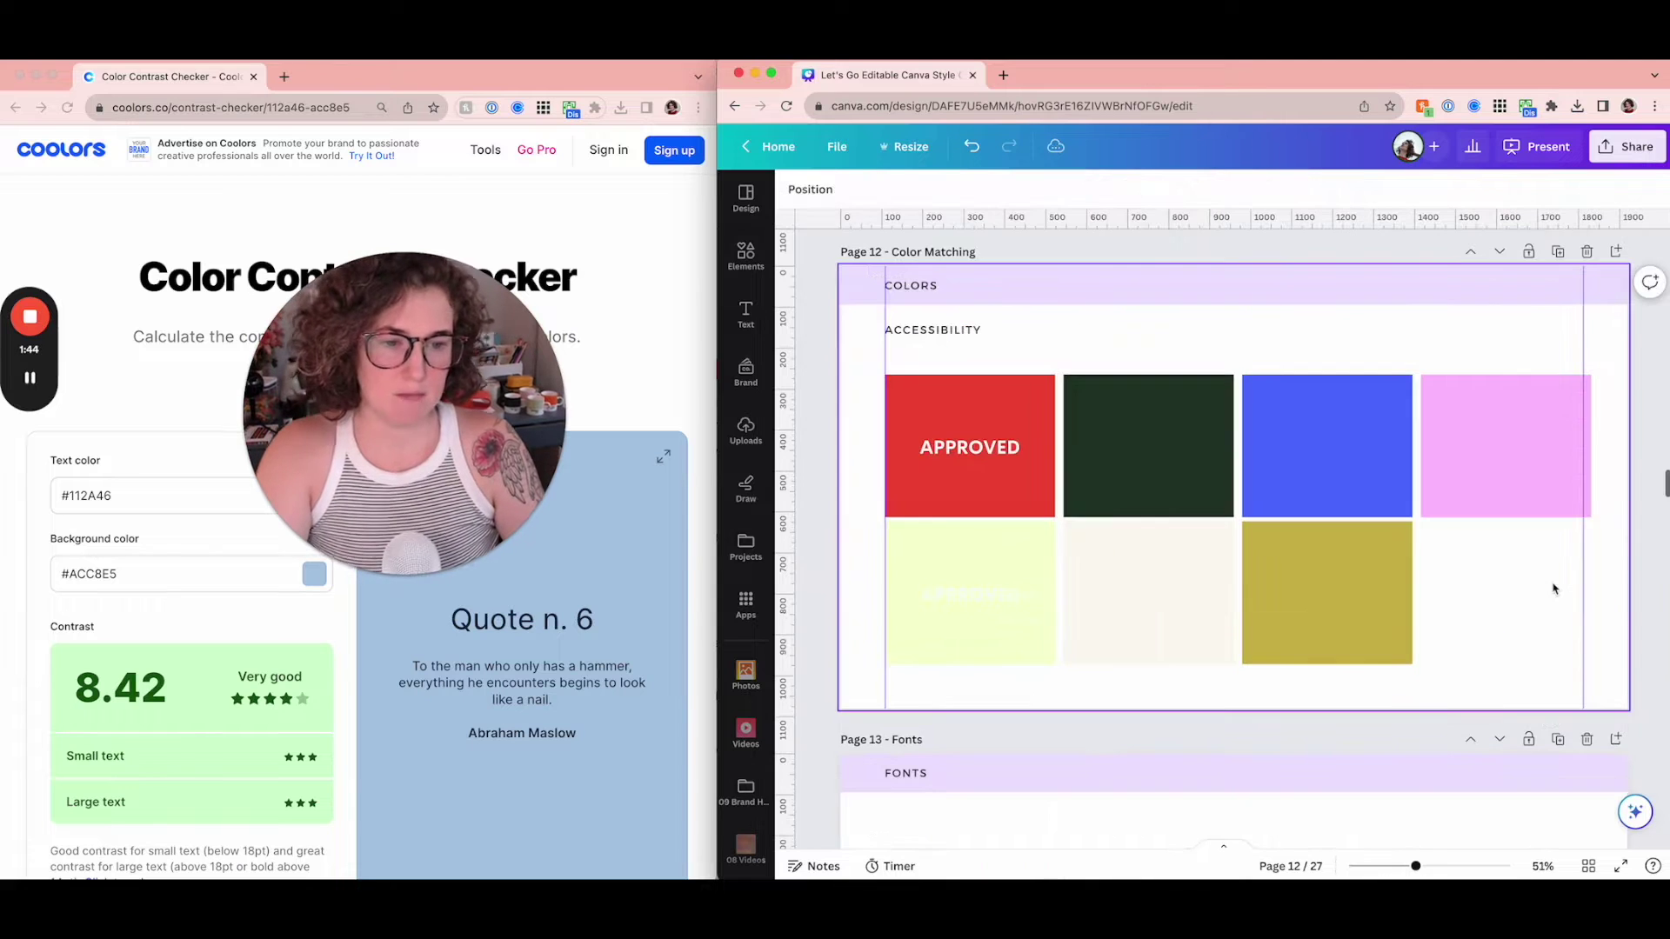
left_click(983, 600)
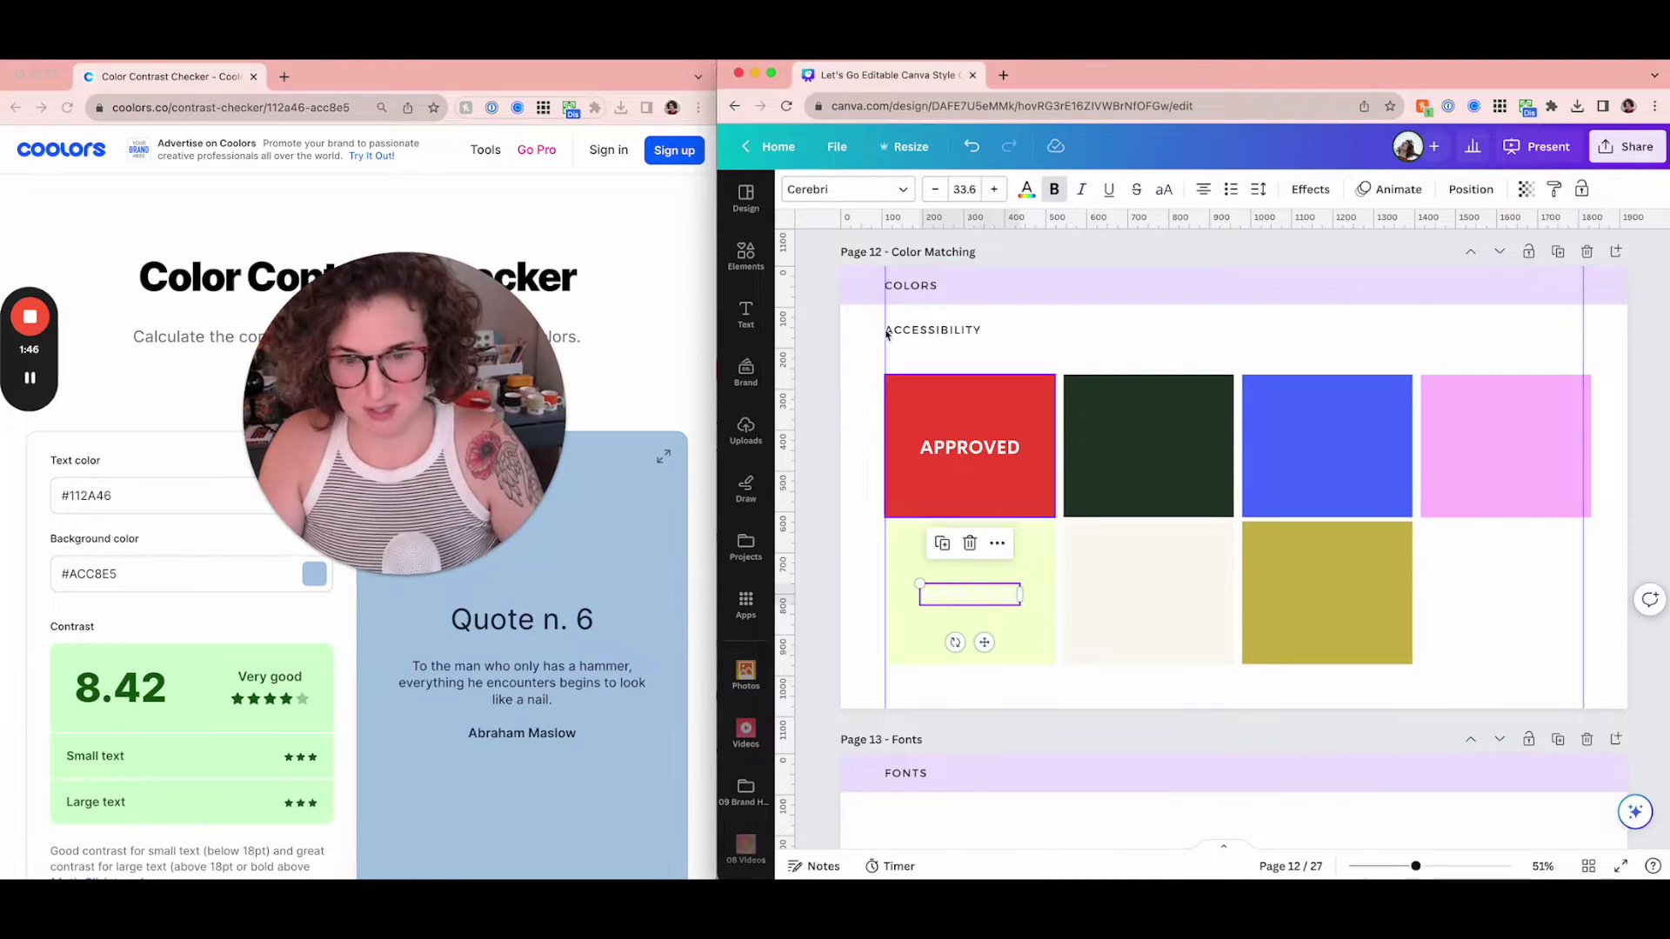
left_click(1026, 189)
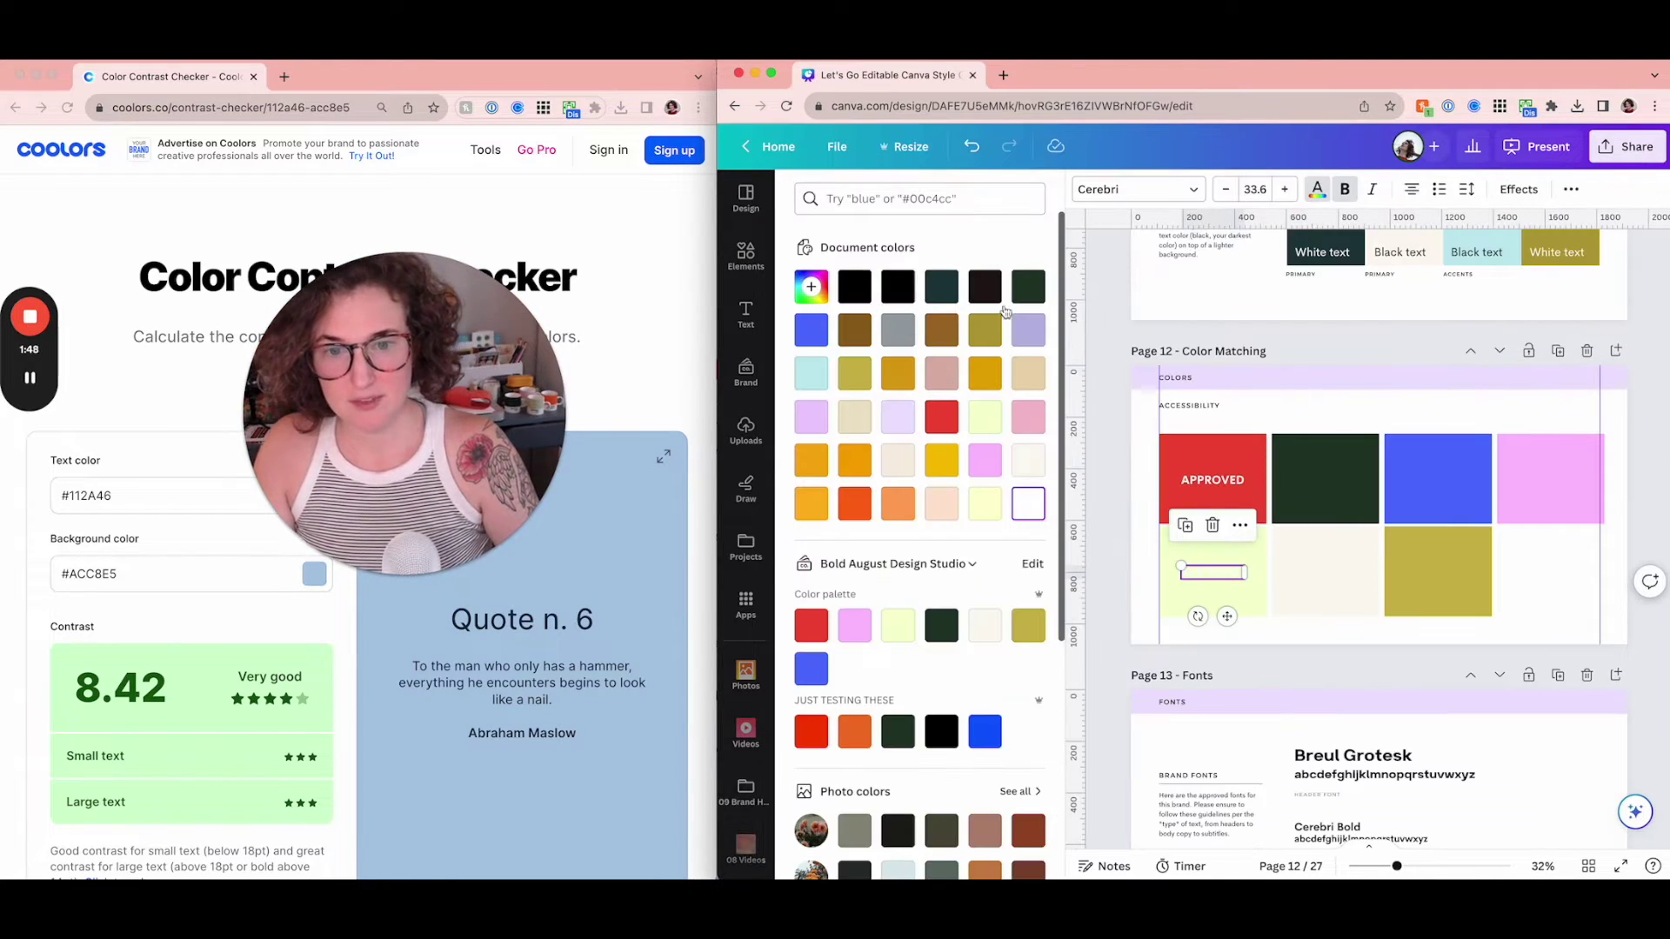
- Make the pale yellow swatch's APPROVED text dark, then load coolors.co in a new tab
left_click(1027, 286)
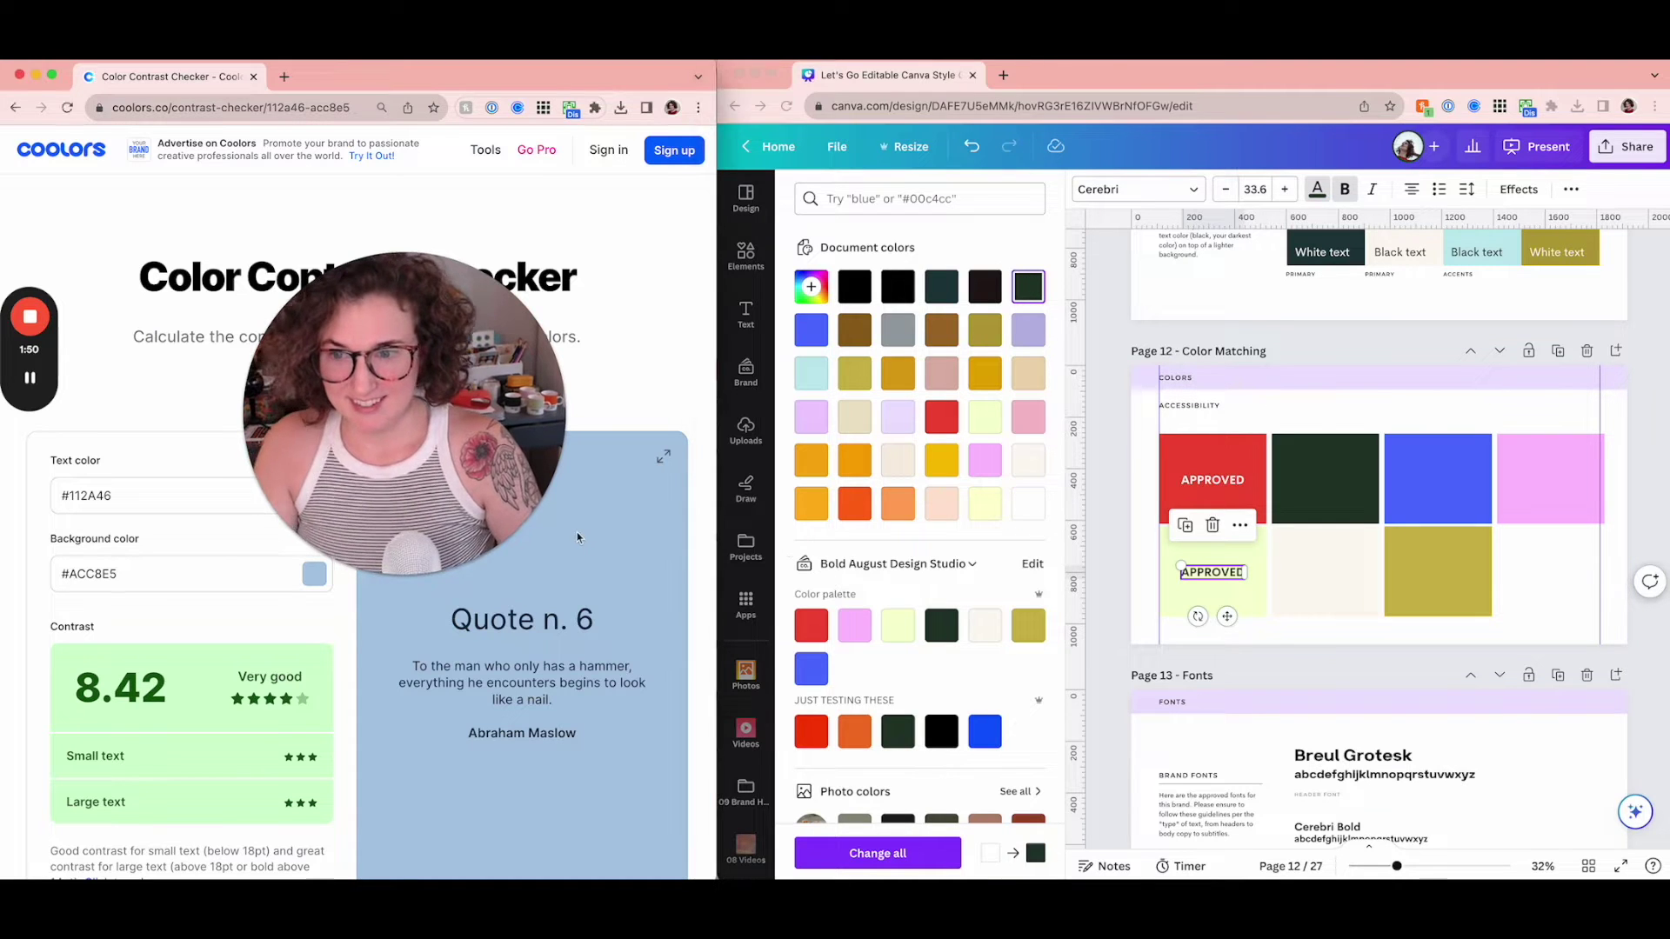
left_click_drag(413, 459, 931, 467)
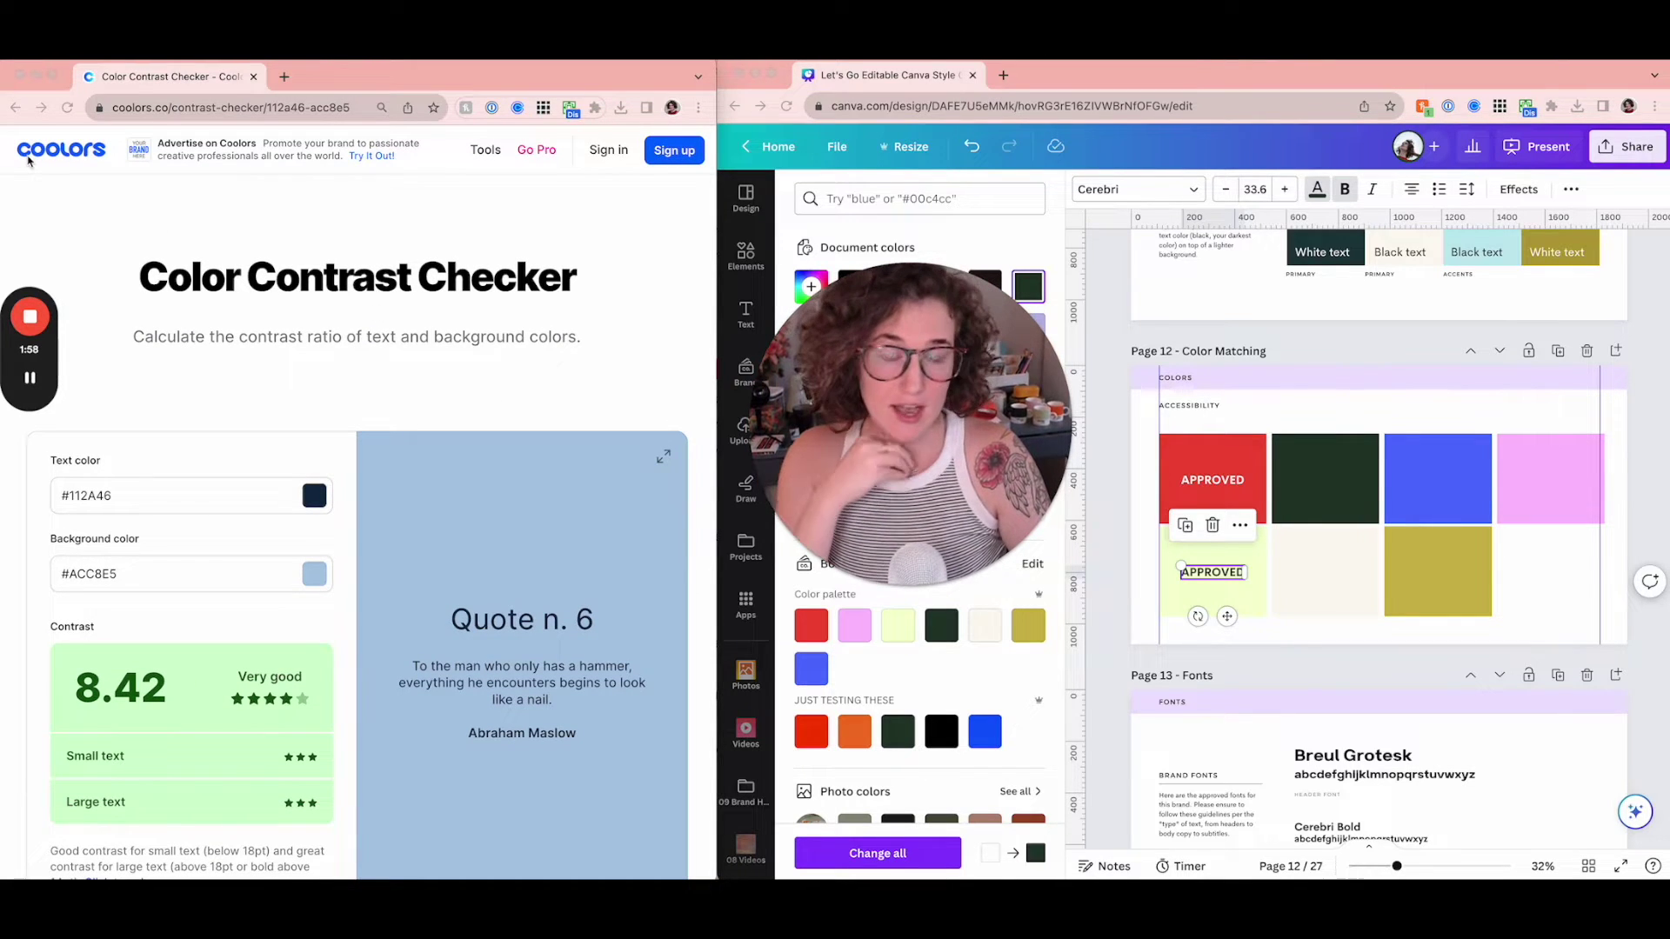
left_click(284, 77)
type("coolors.co")
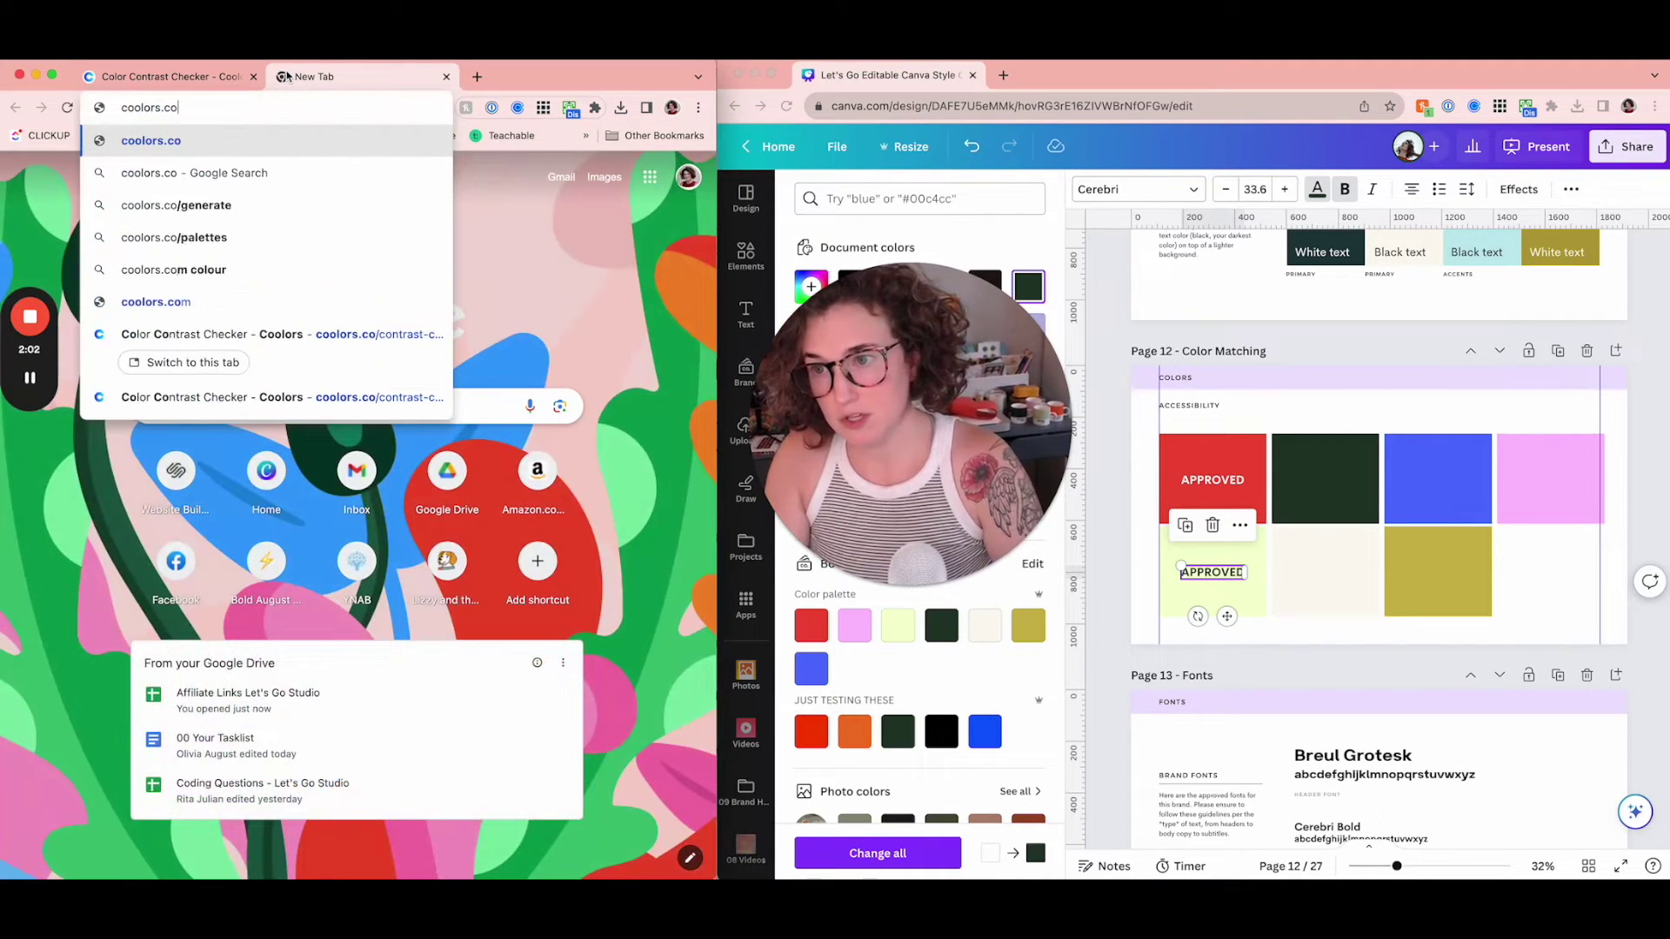
key("Return")
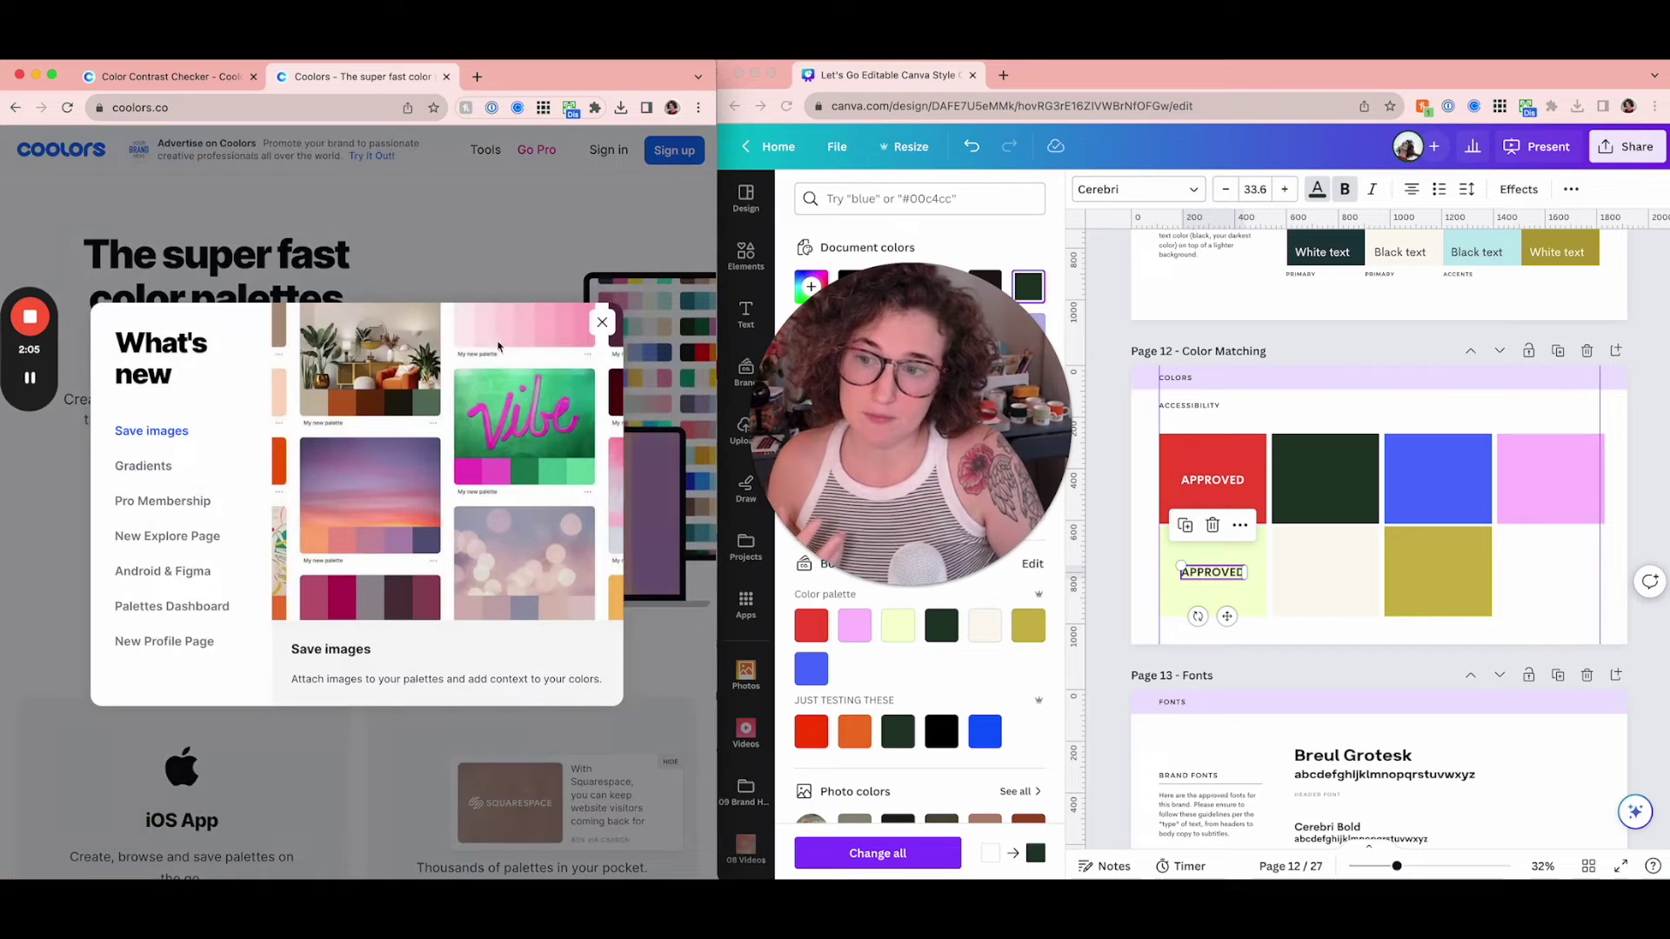
- Browse and close the What's new announcement, then try the gradient palette maker
left_click(149, 461)
left_click(151, 430)
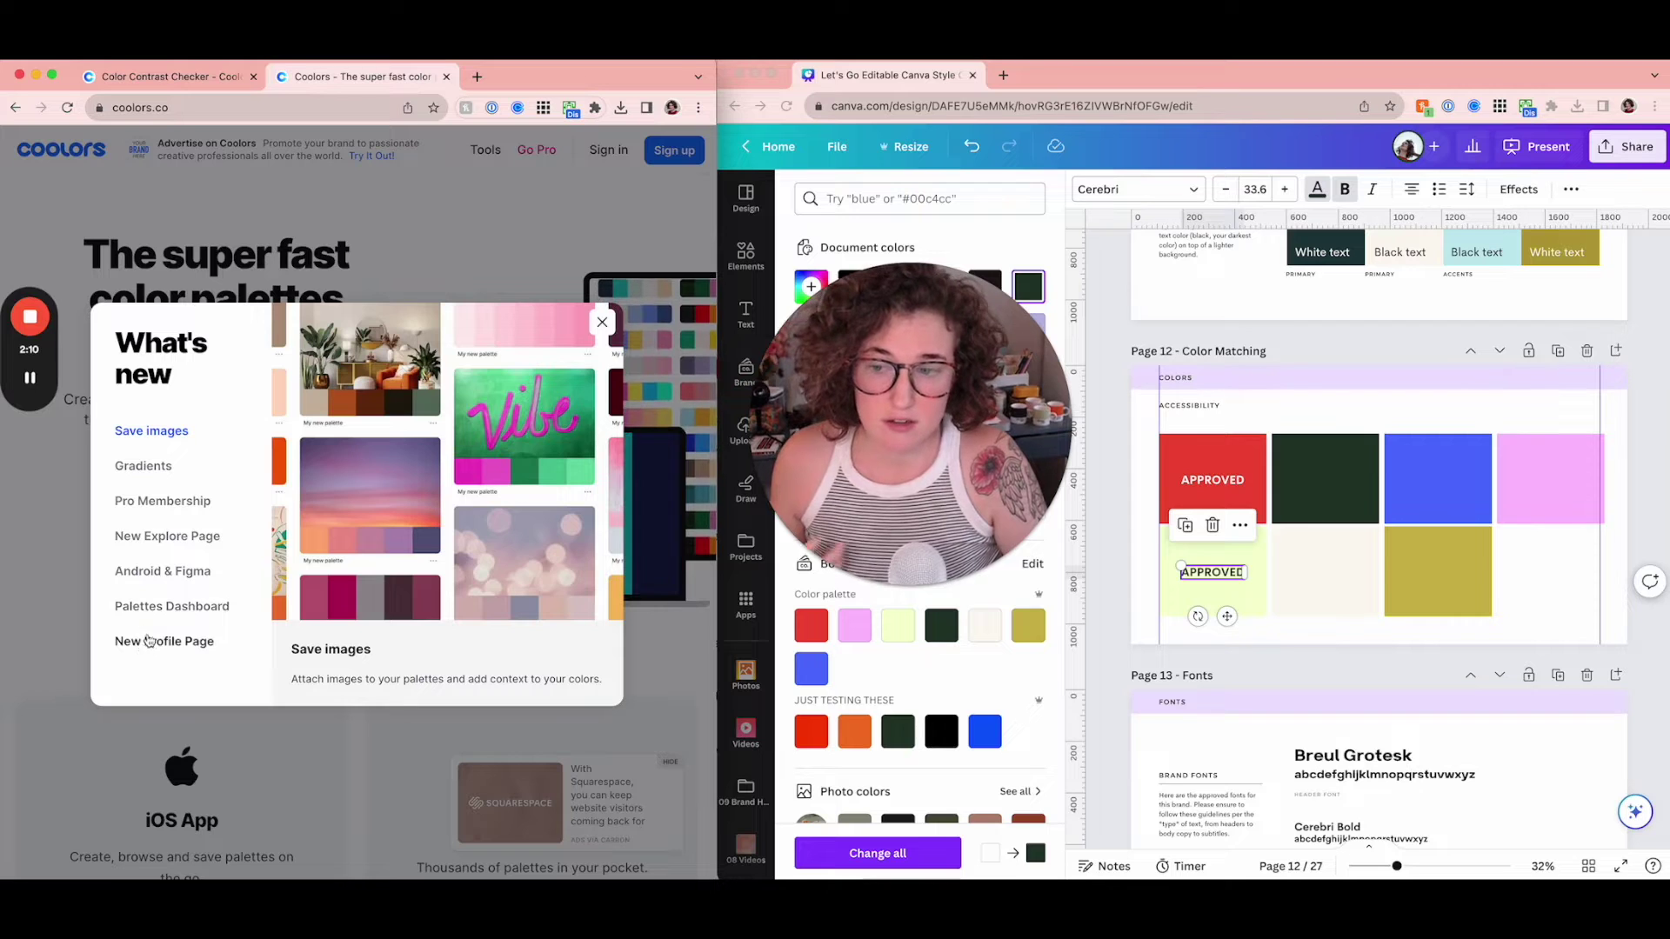
left_click(602, 323)
left_click(486, 150)
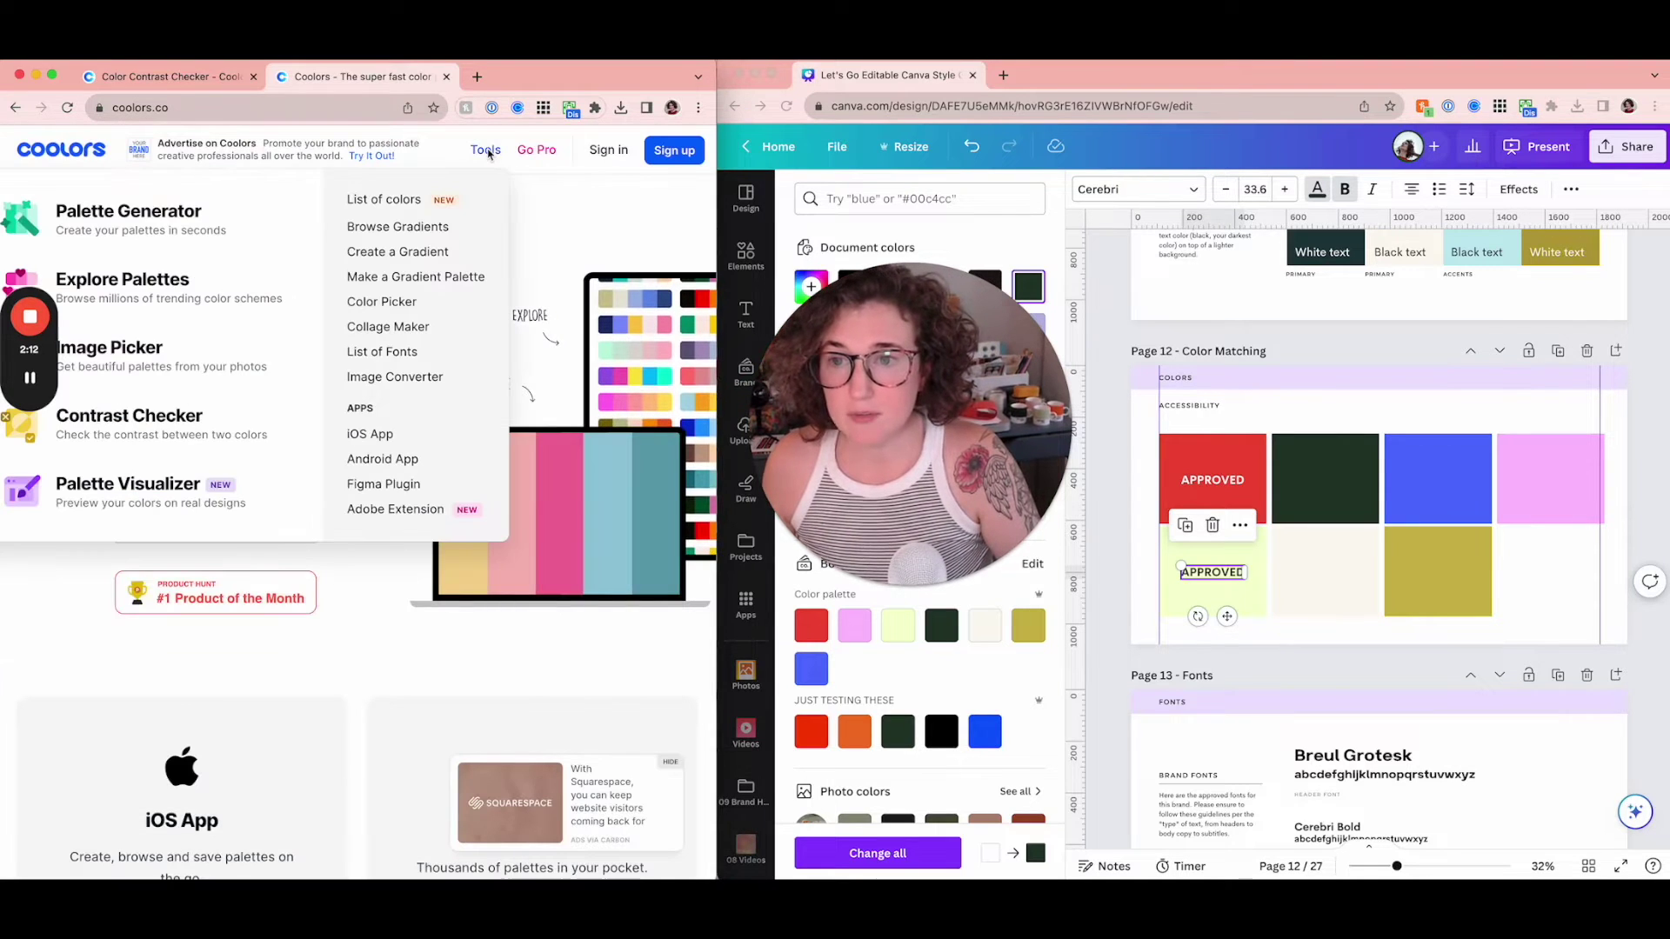
left_click(400, 277)
- Open the Palette Generator, generate two random palettes, then go to the Contrast Checker
scroll(405, 467, "down", 1)
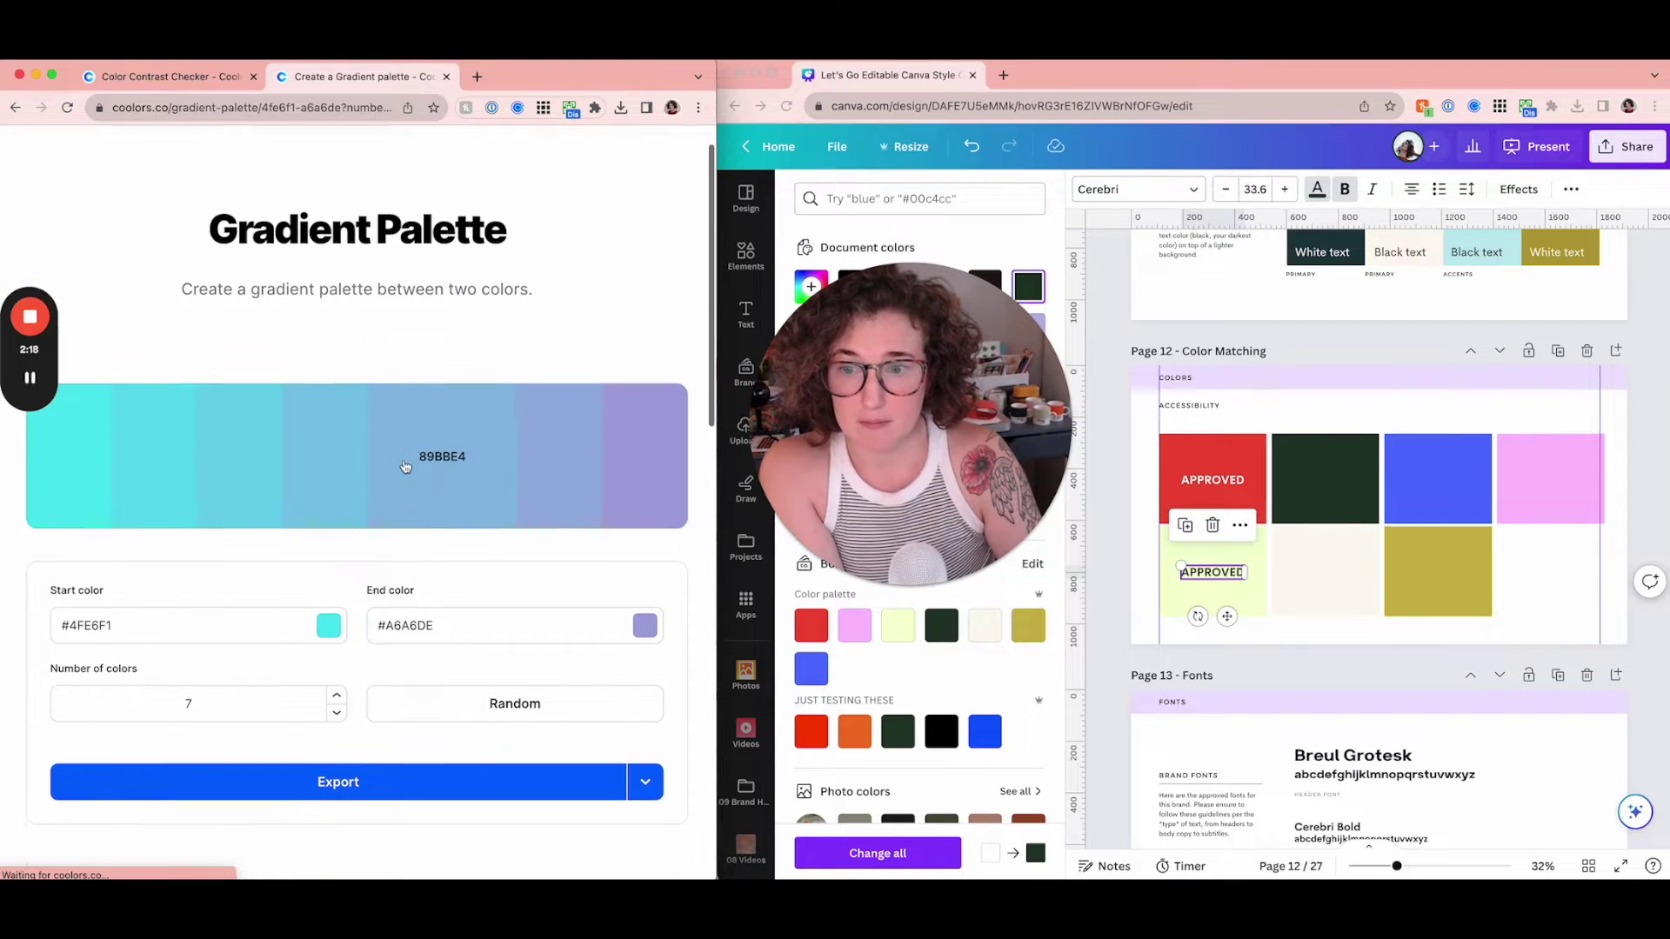
scroll(405, 467, "up", 1)
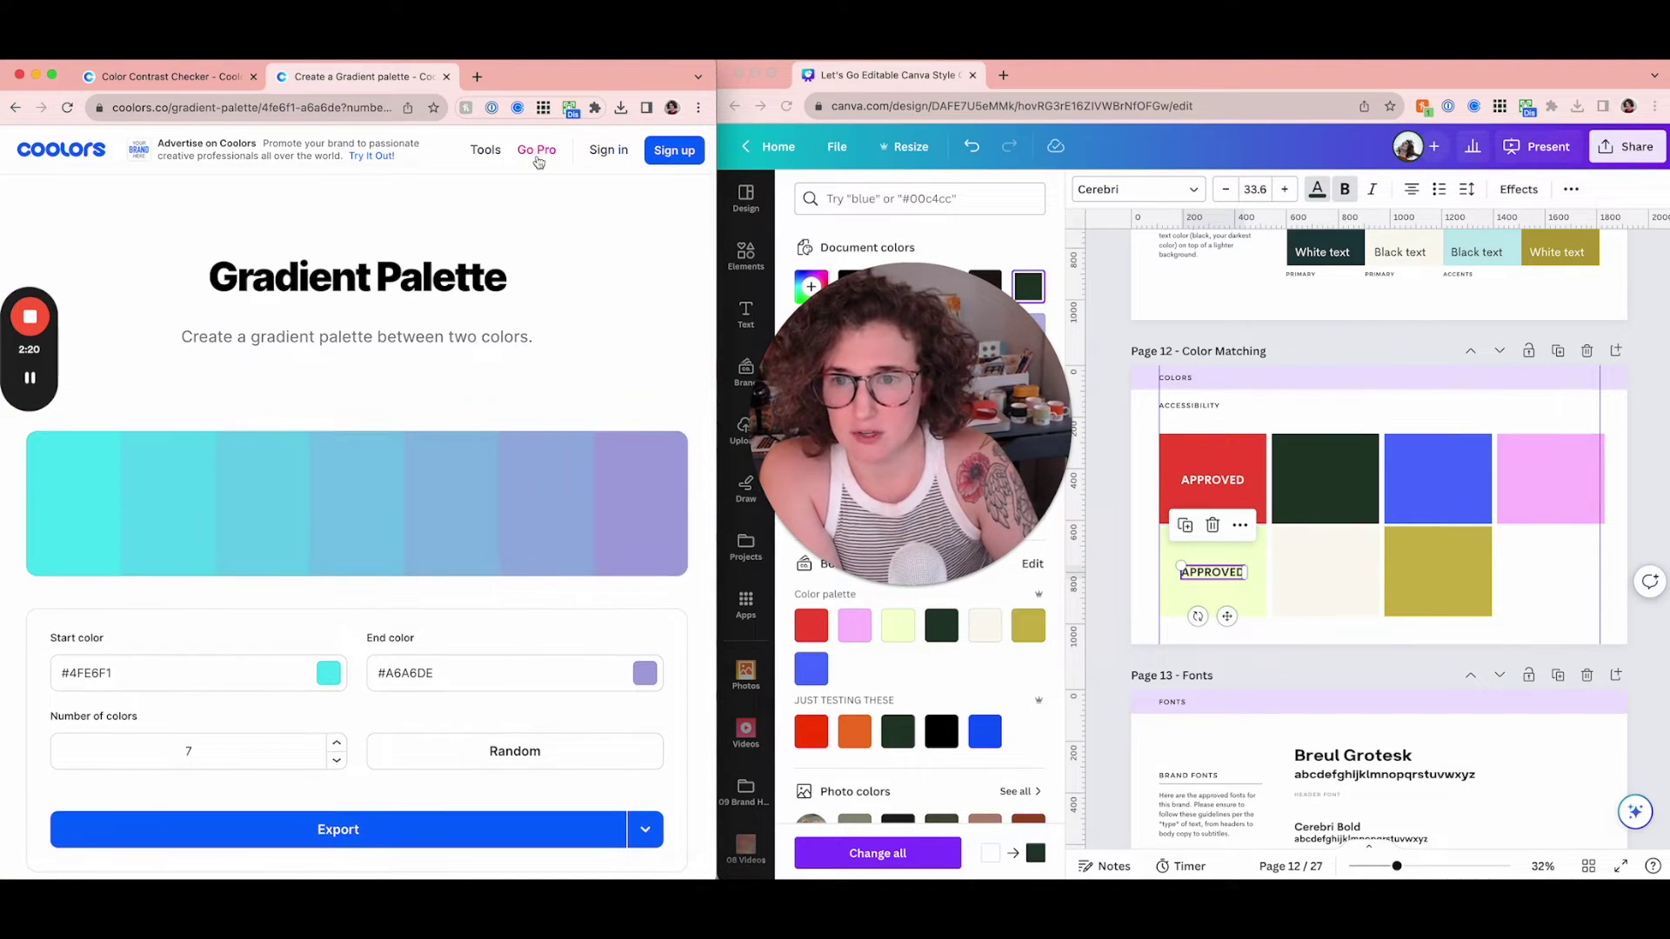
mouse_move(485, 151)
left_click(130, 213)
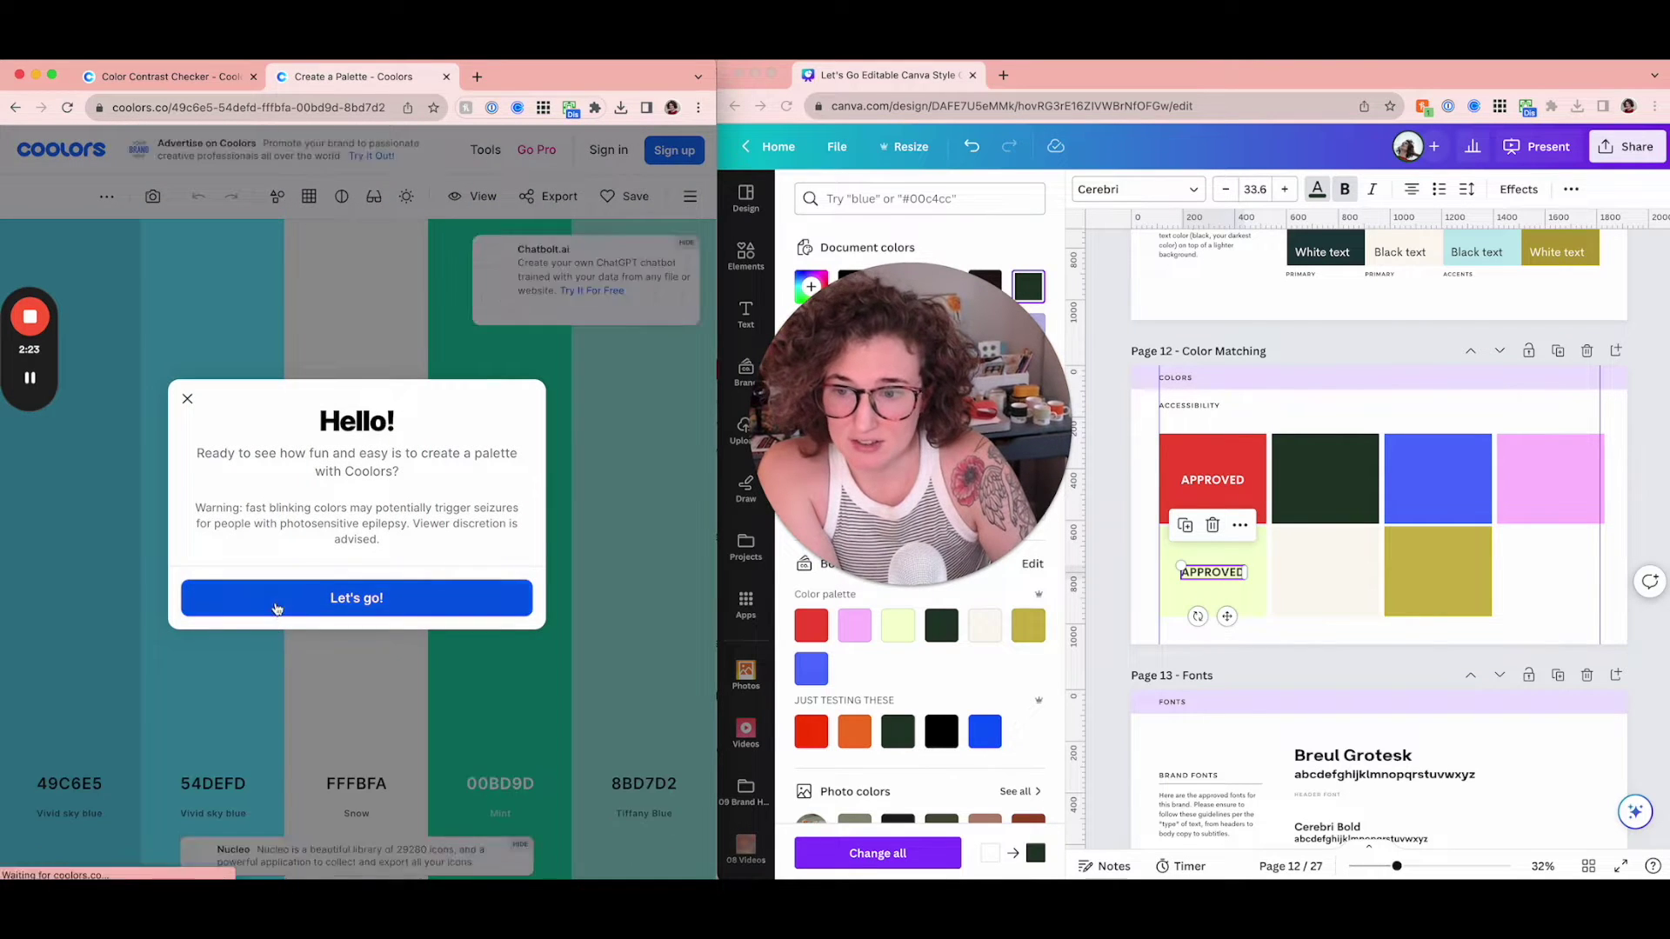
left_click(275, 602)
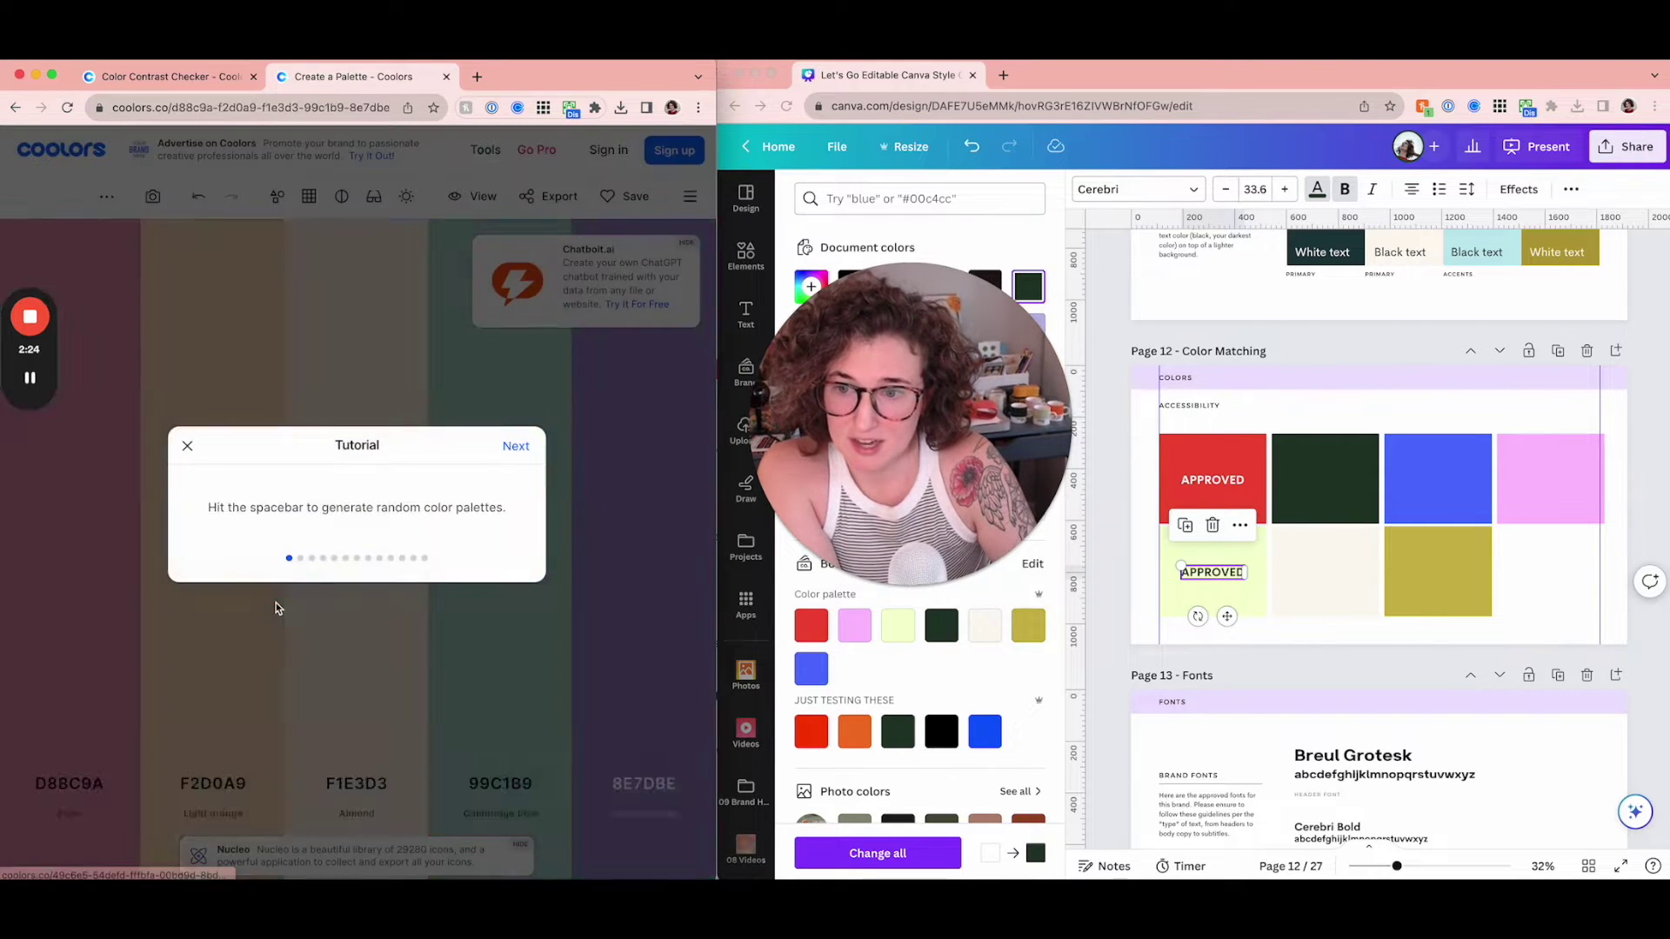
key("space")
key("space")
key("space")
key("space")
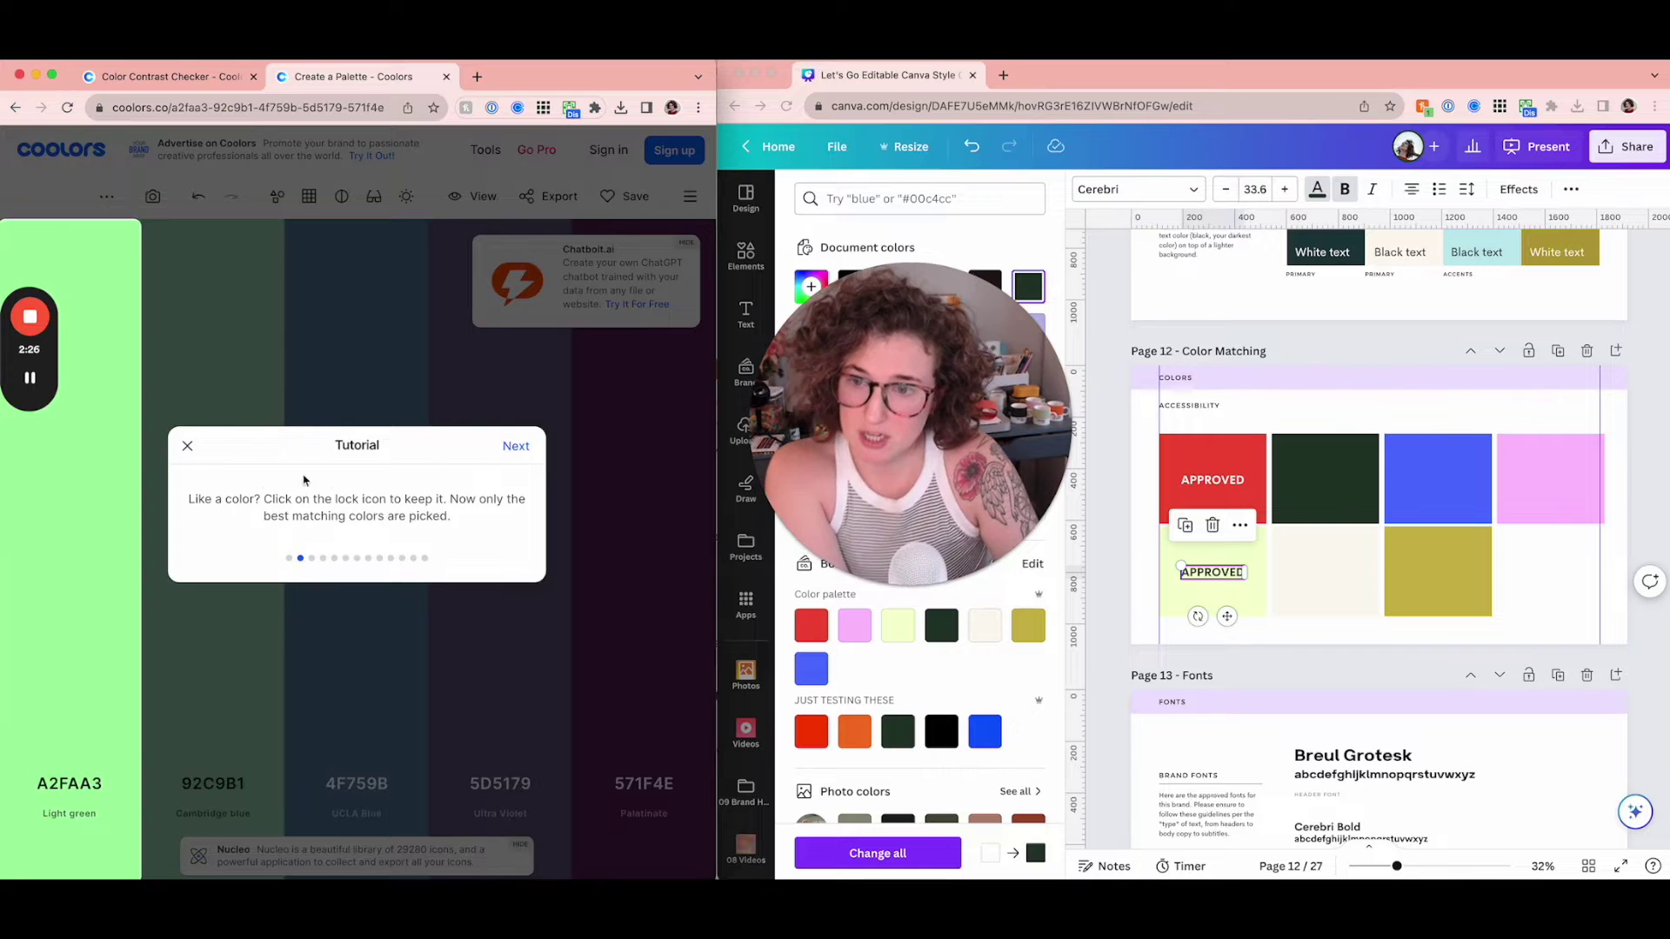
key("space")
key("space")
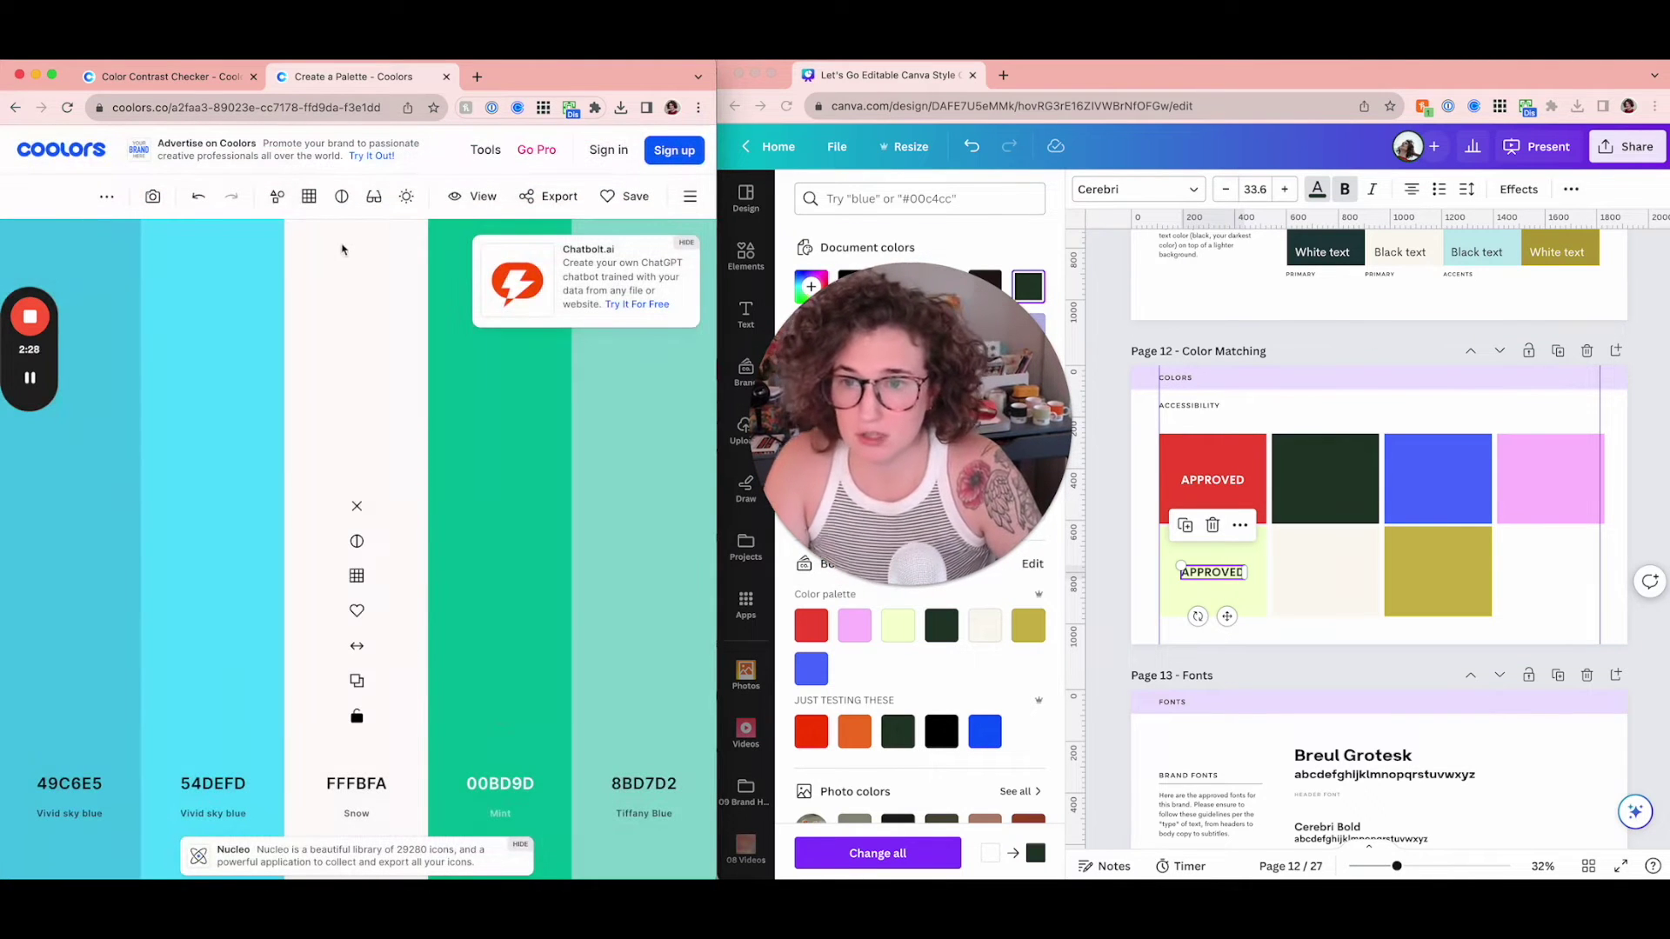
mouse_move(478, 170)
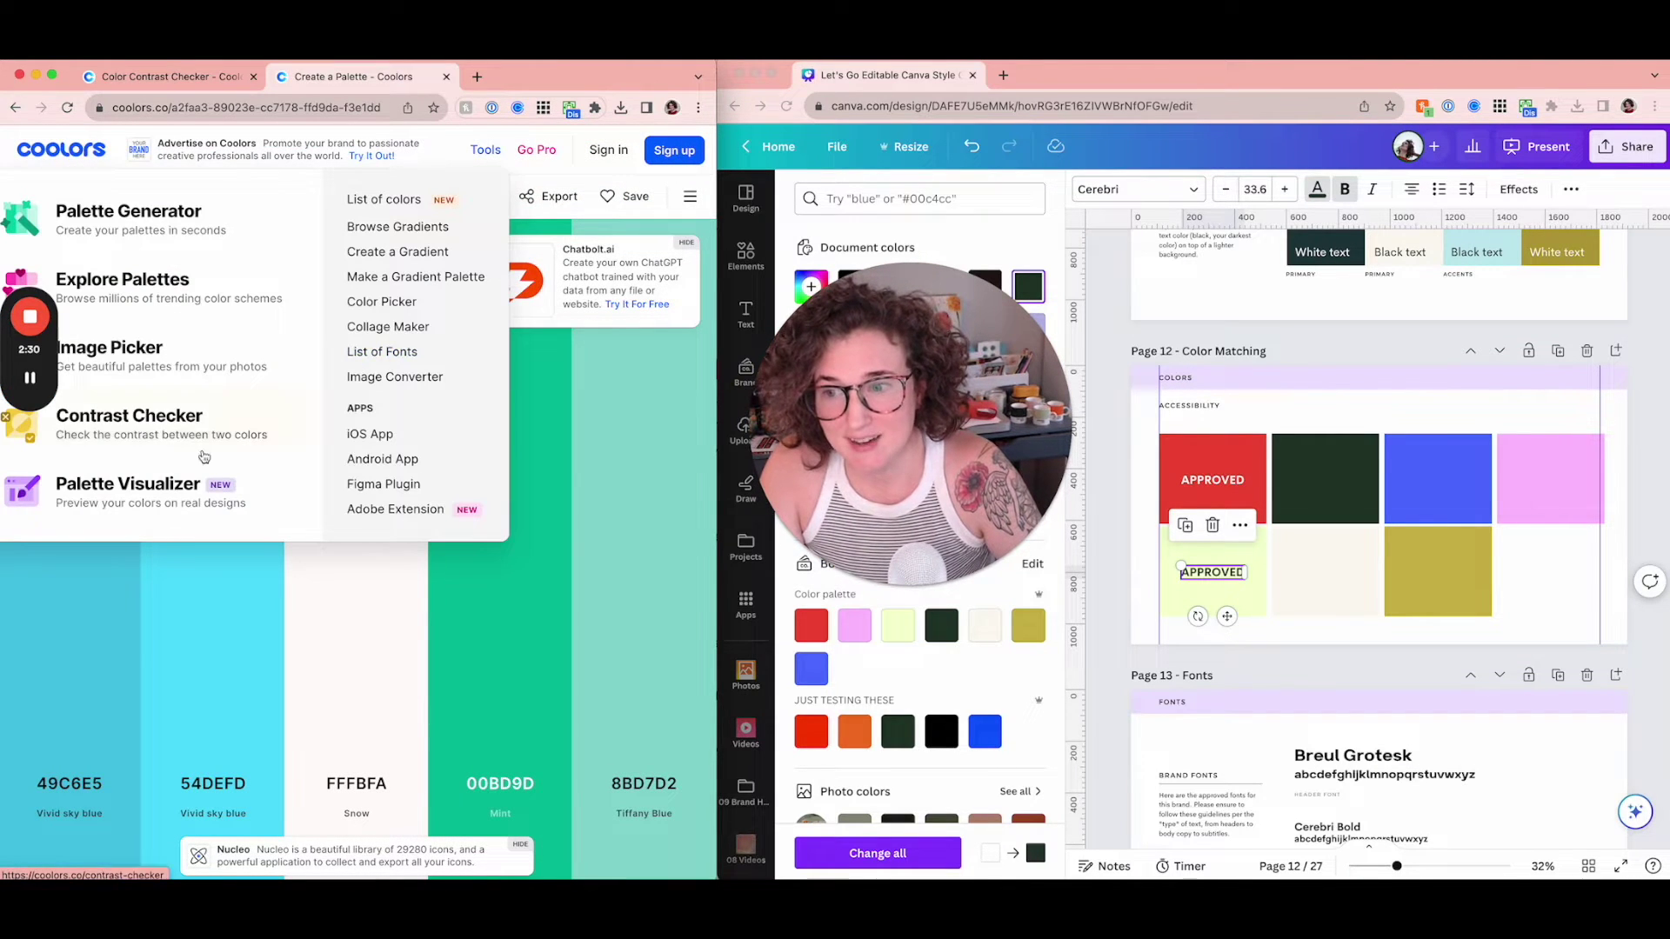
left_click(127, 444)
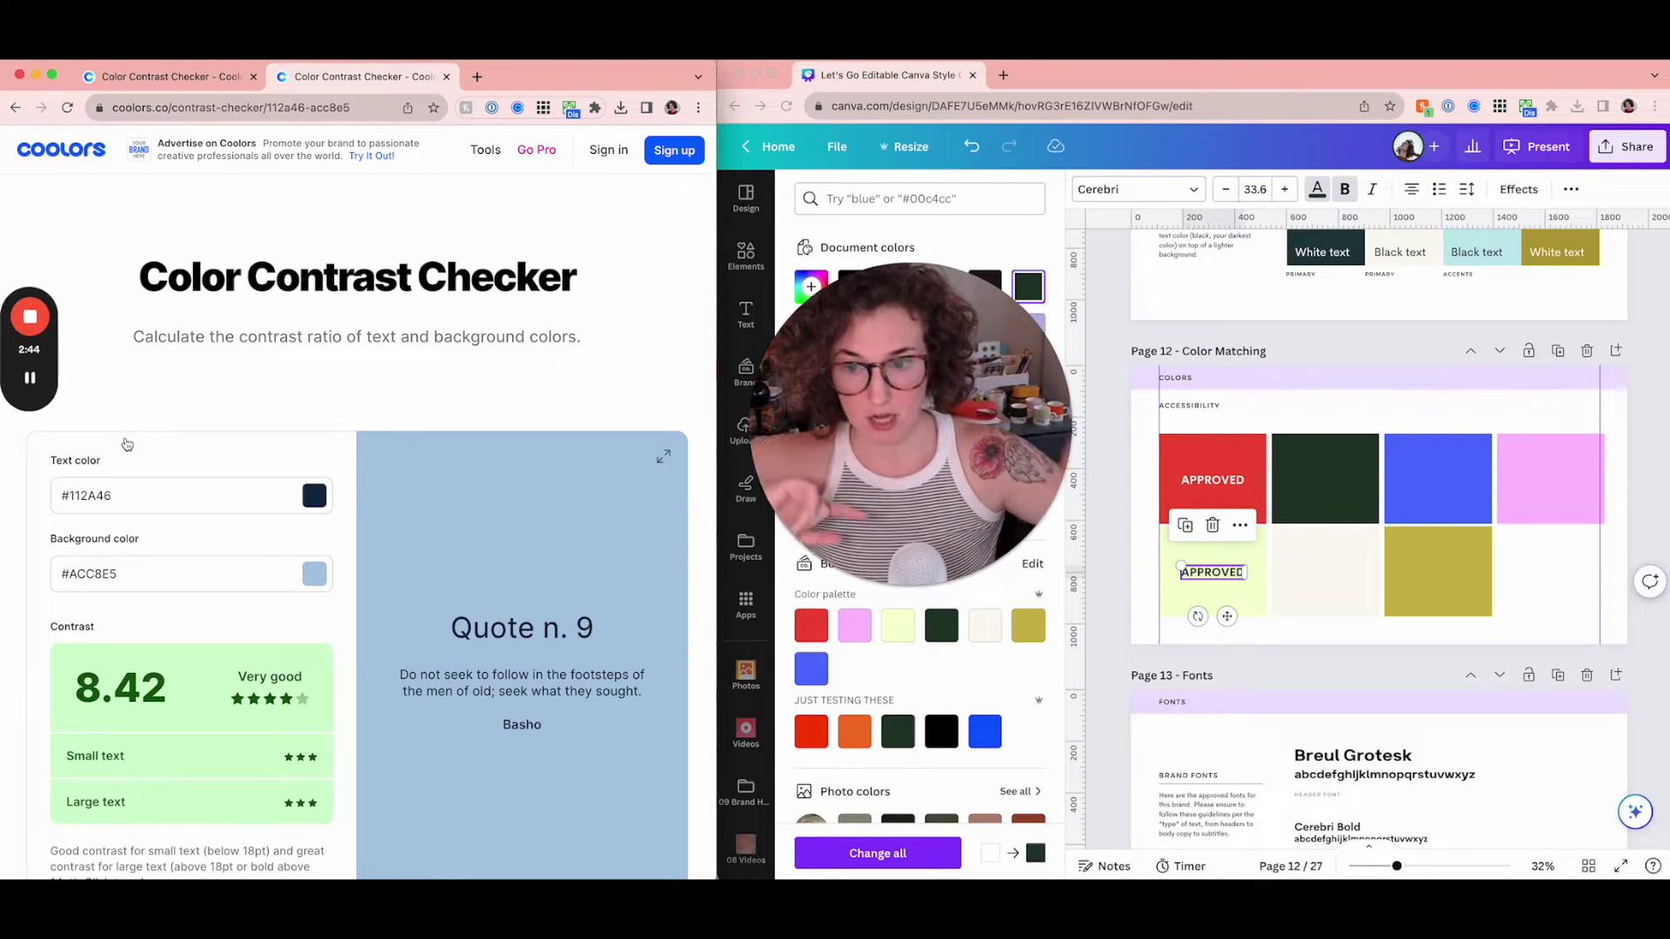
- Scroll down to the 8.42 contrast score for dark navy text on light blue
scroll(267, 453, "down", 3)
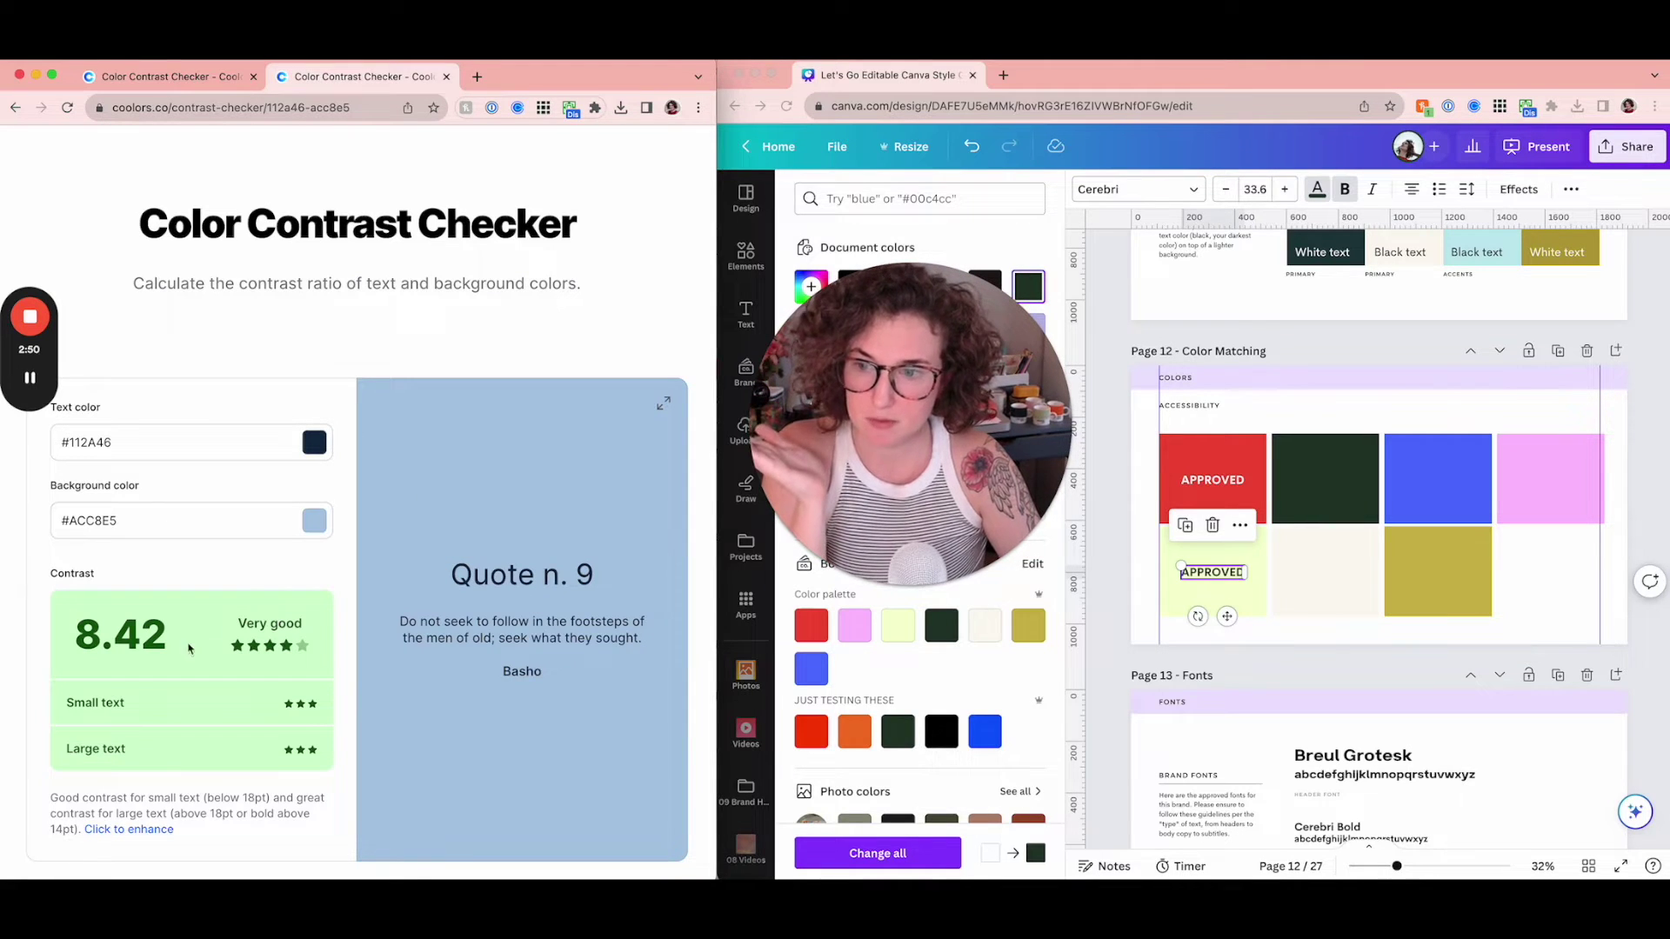
scroll(62, 649, "down", 1)
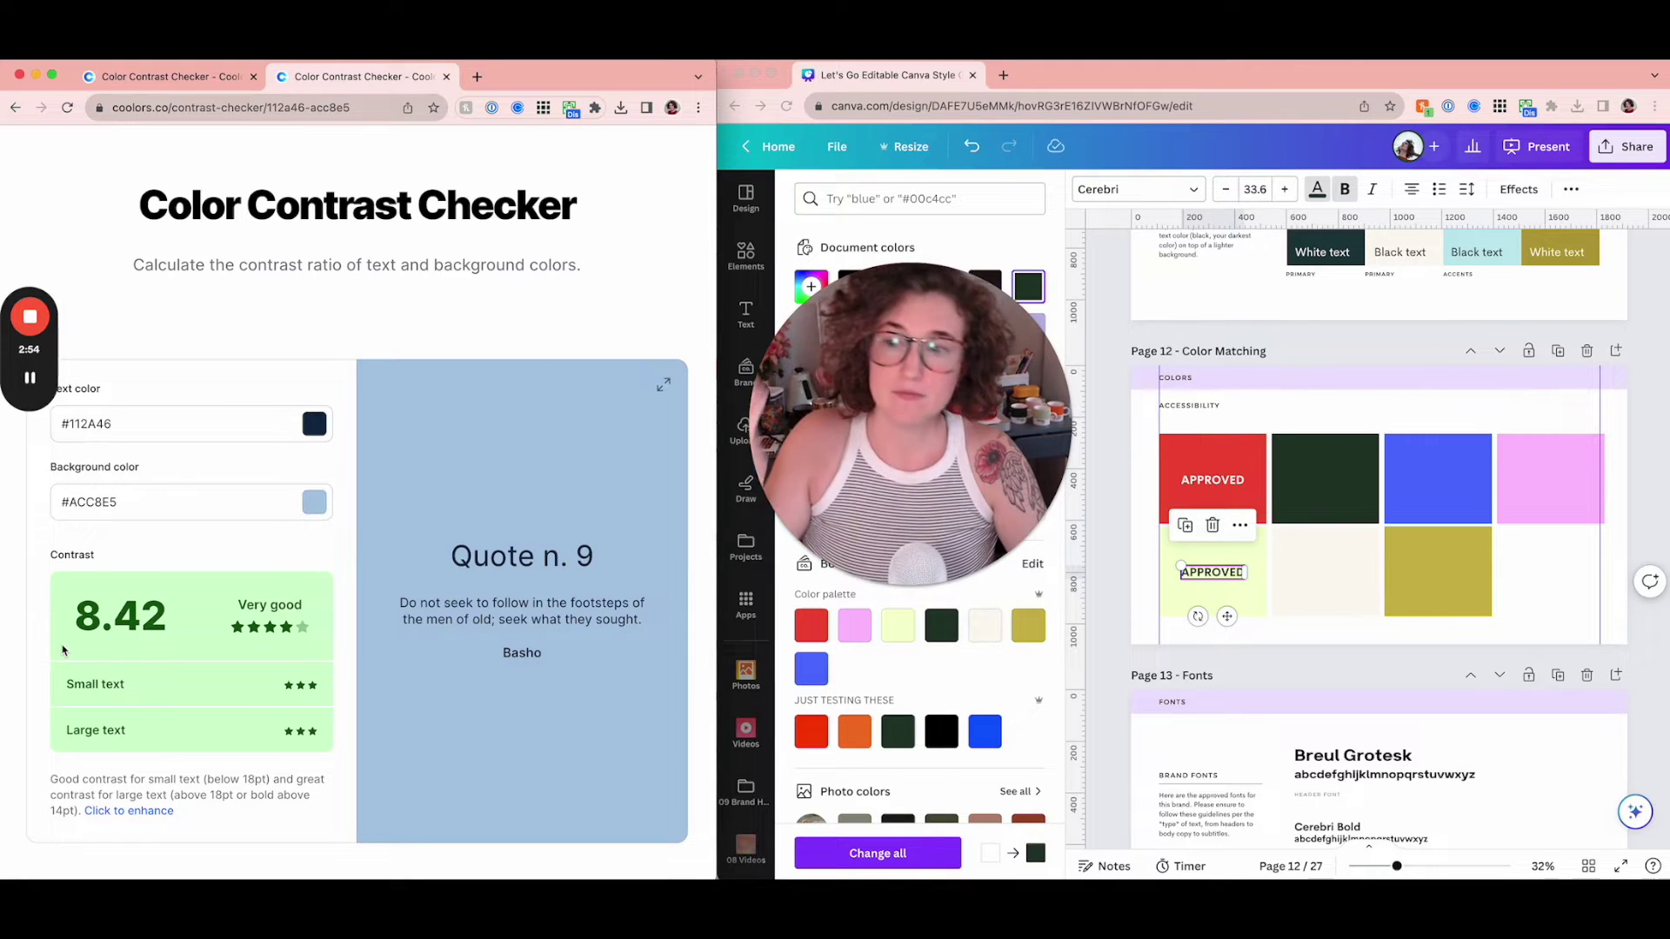
scroll(140, 679, "down", 1)
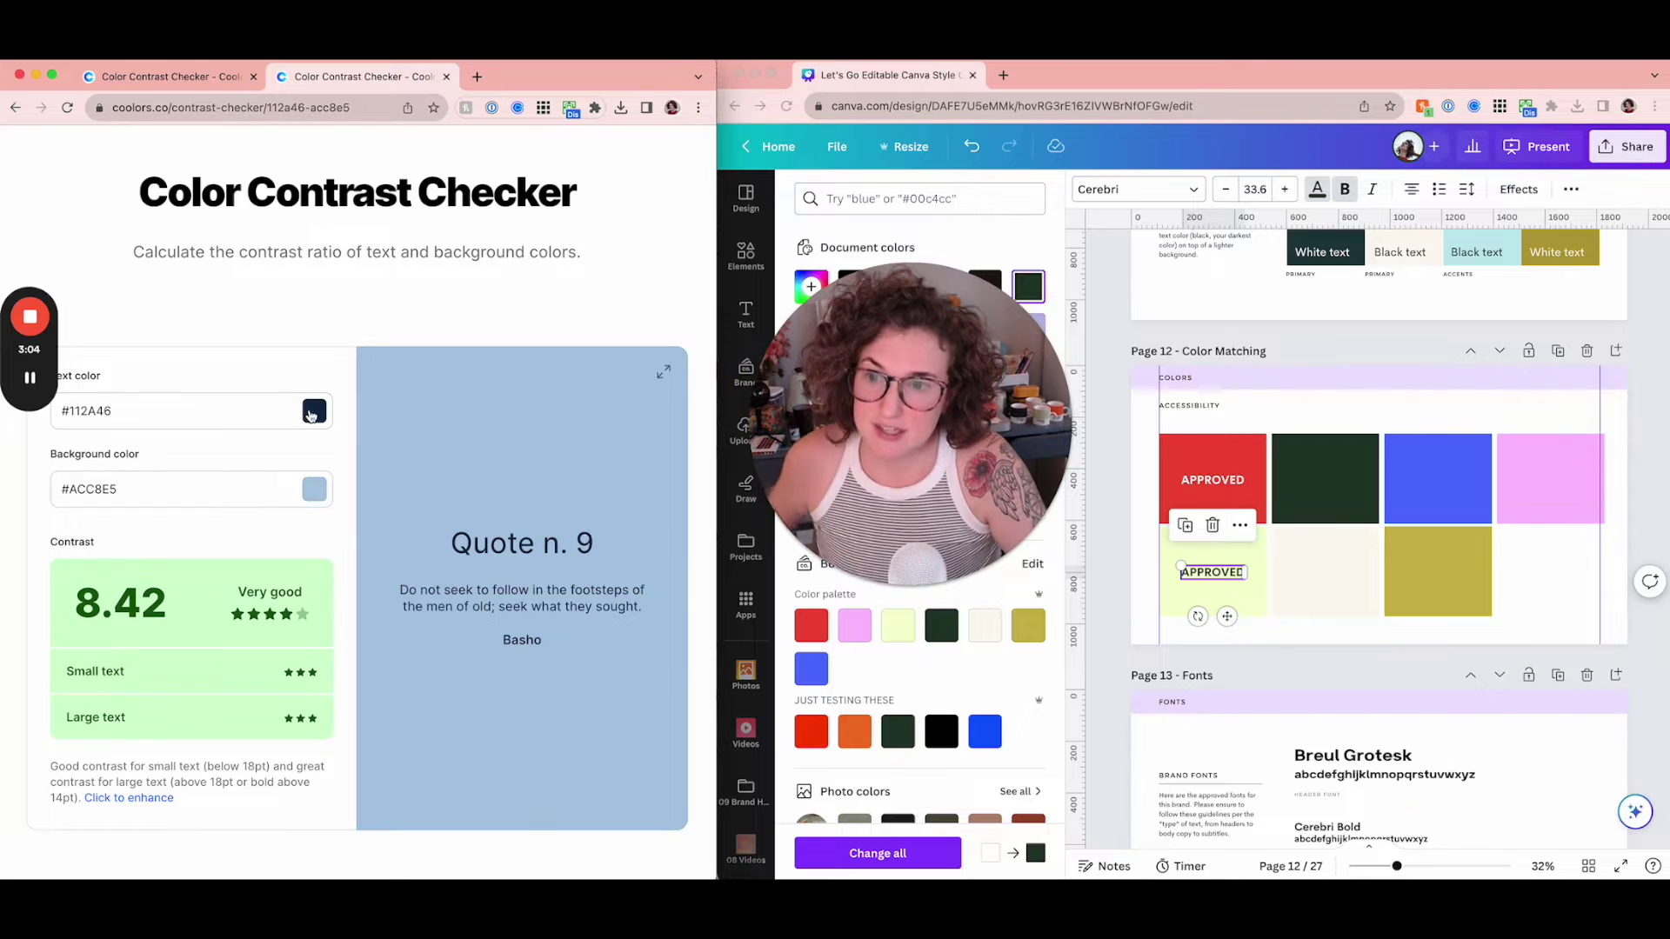
left_click(310, 414)
- Lighten the background to #617285 against text #112A46, giving a very poor 2.95
left_click(314, 489)
left_click(314, 489)
left_click(301, 315)
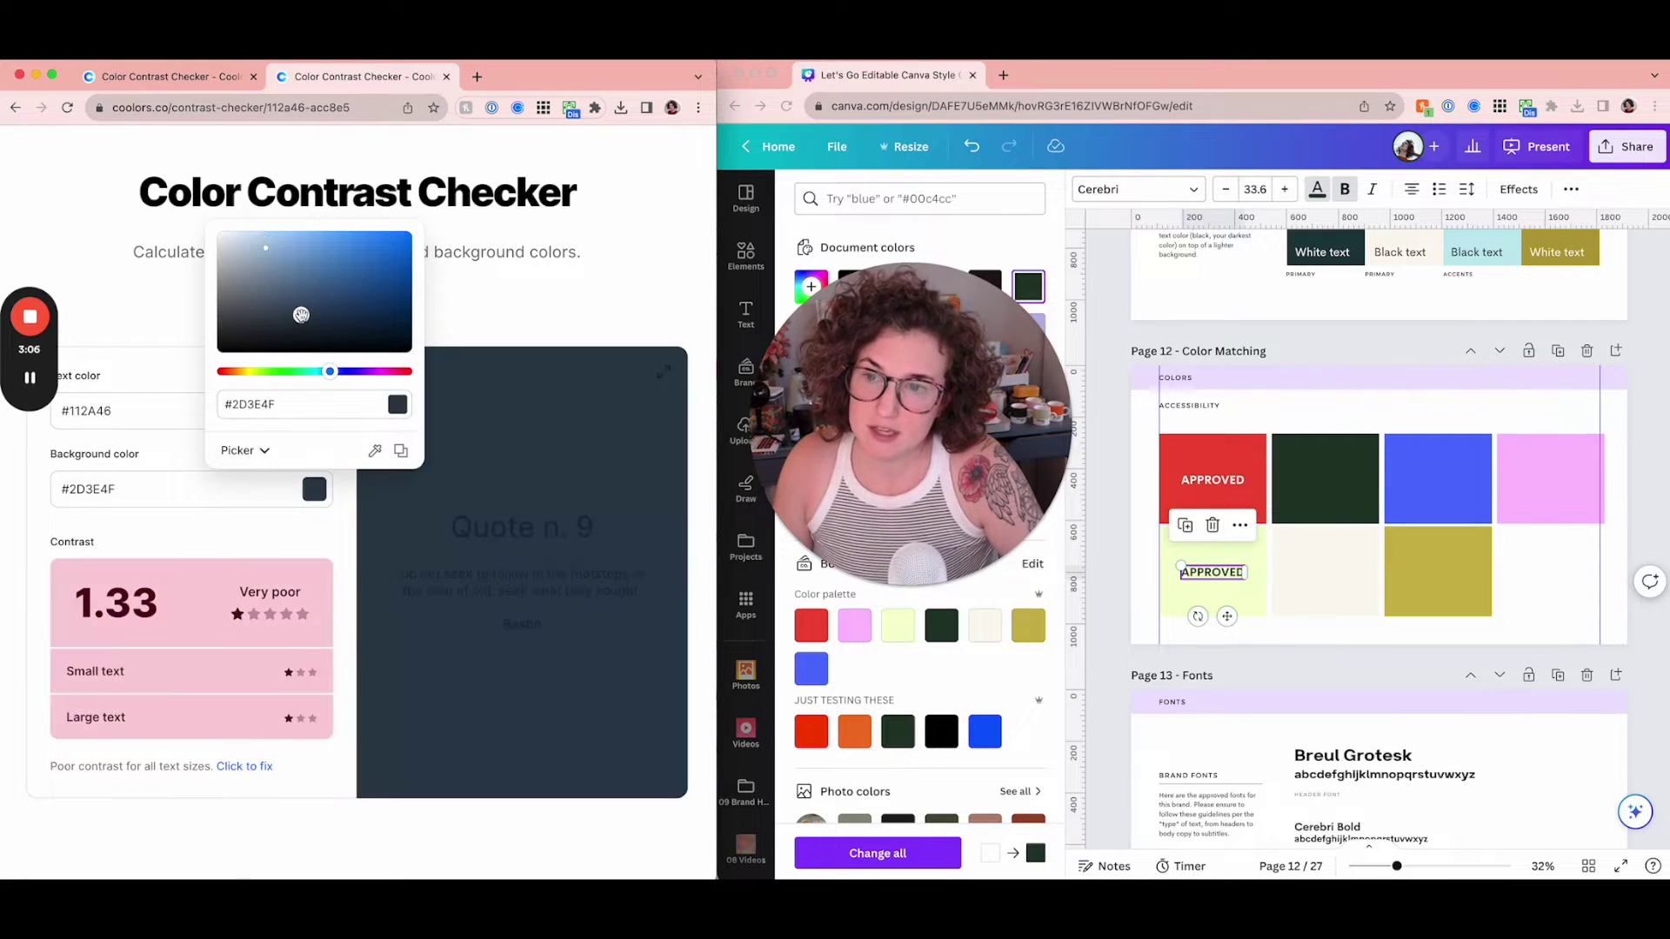
left_click_drag(301, 314, 271, 288)
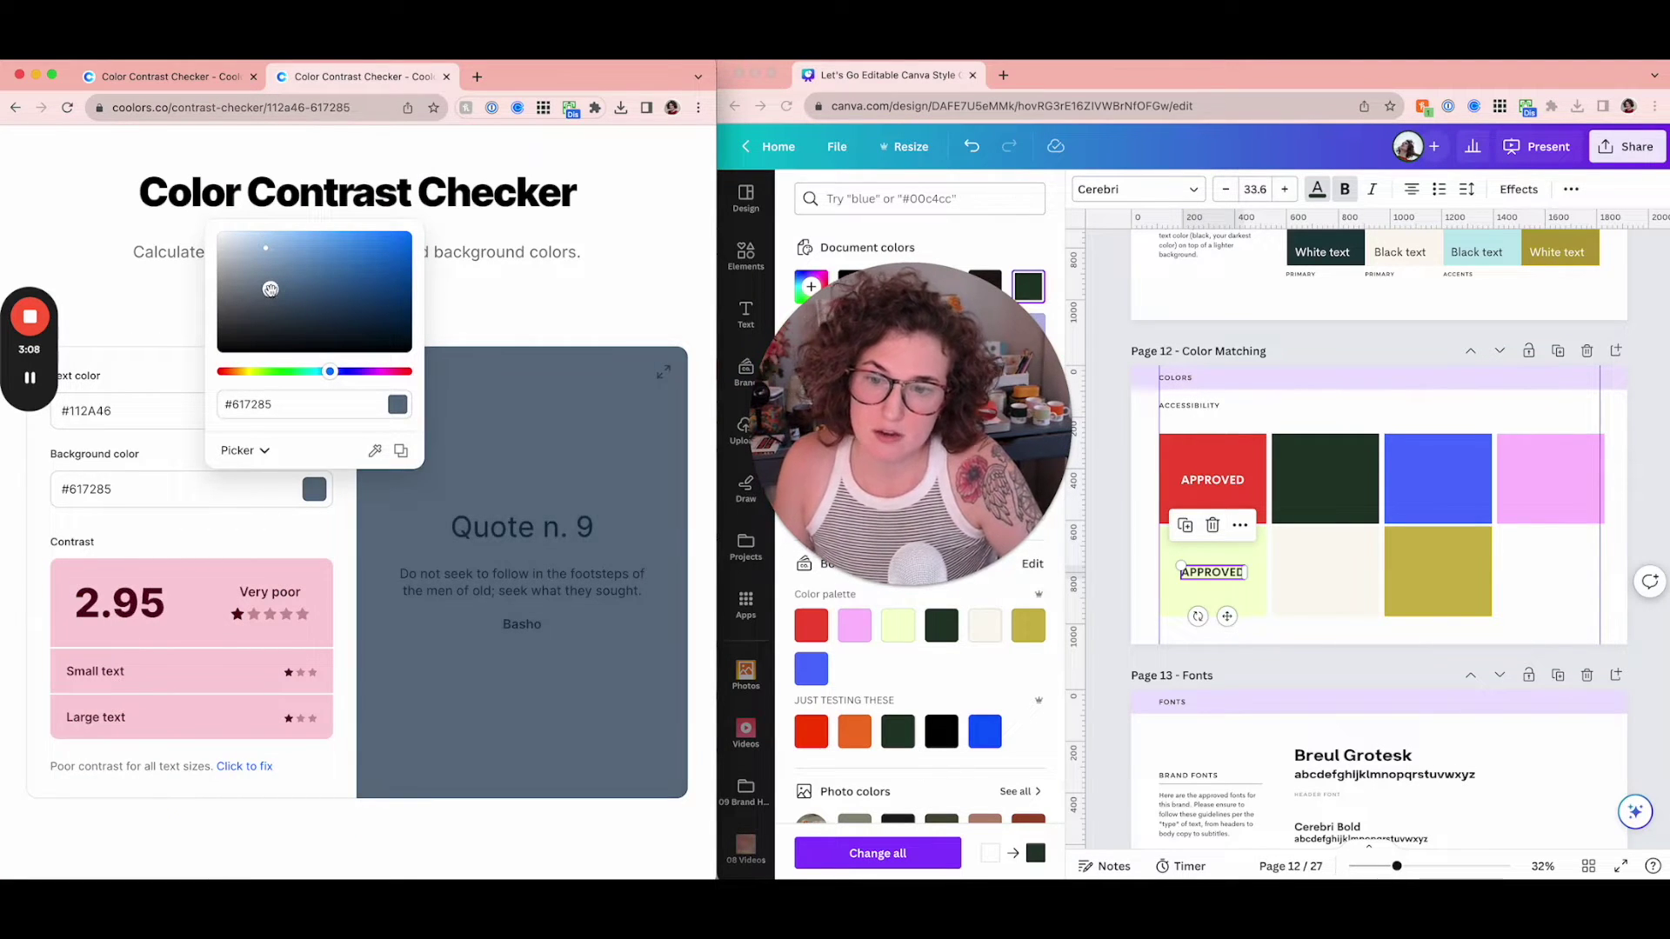
left_click(183, 553)
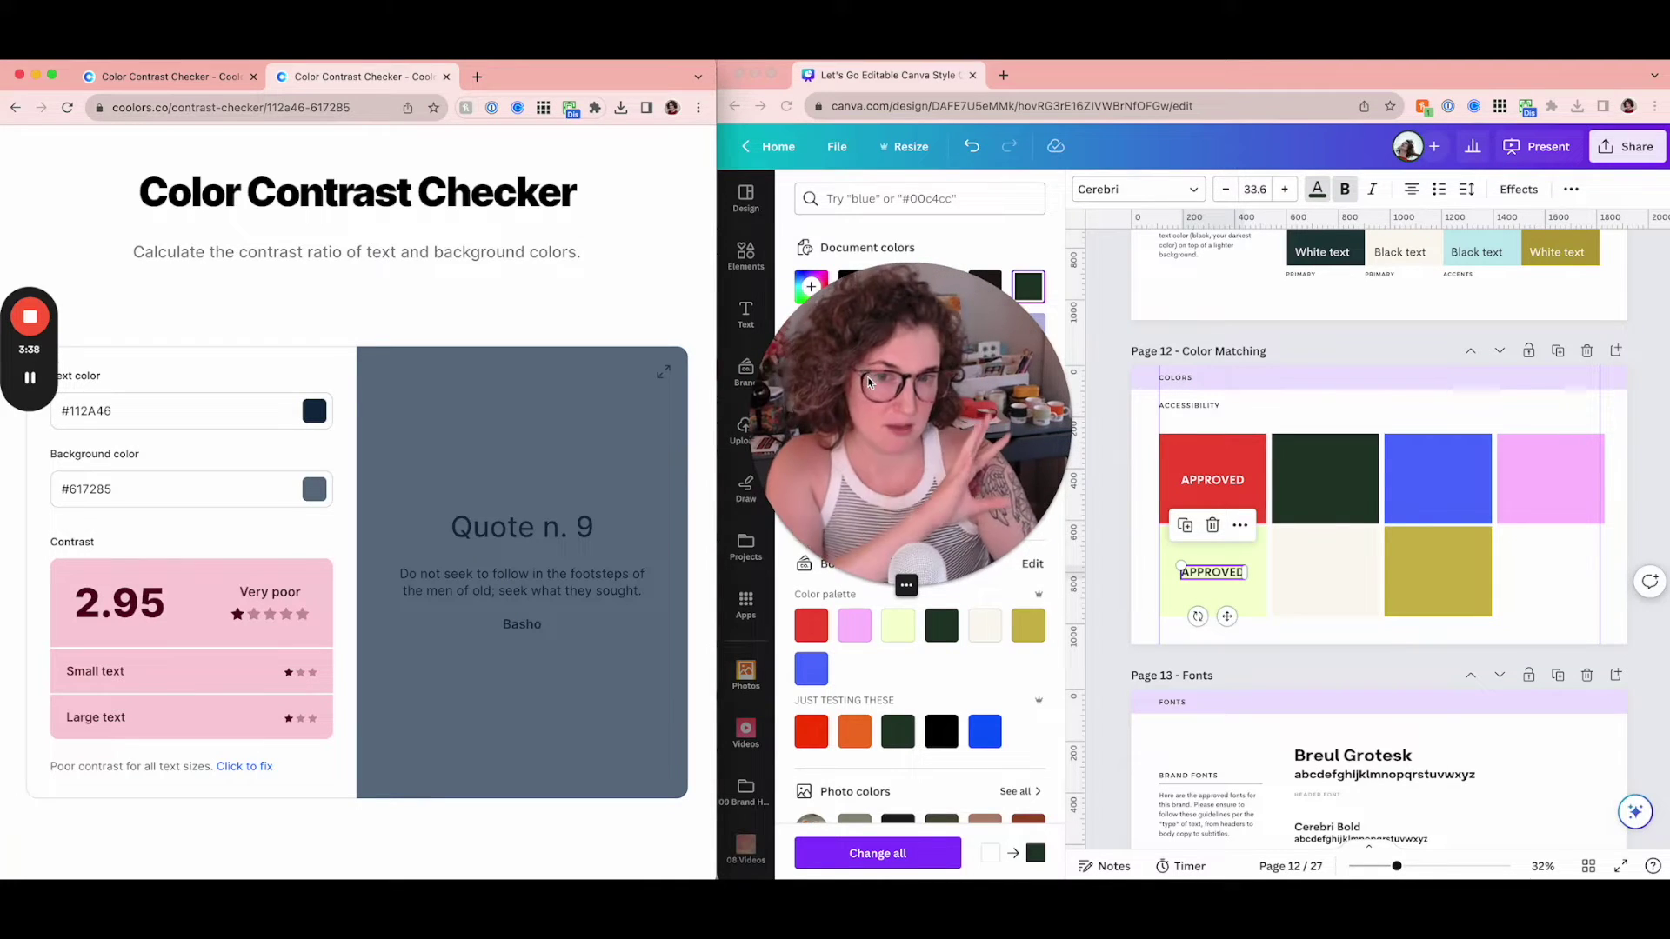
left_click_drag(868, 381, 677, 300)
left_click(745, 487)
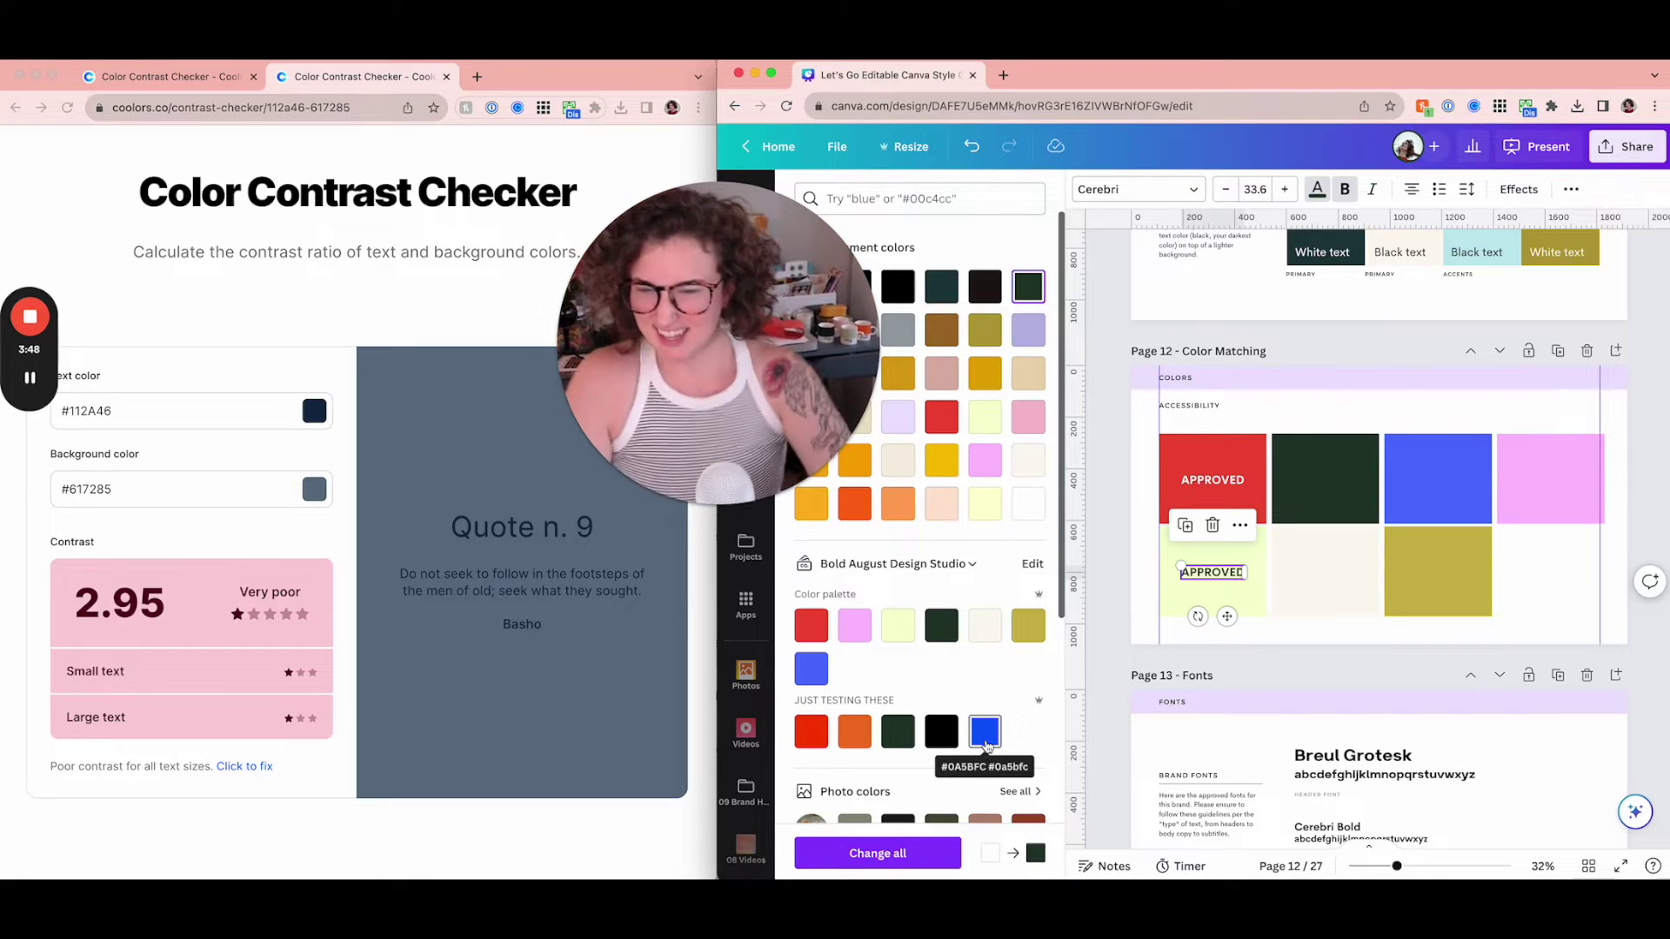
- Duplicate the red tile's white APPROVED label, placing the copy just above the original
left_click(1204, 477)
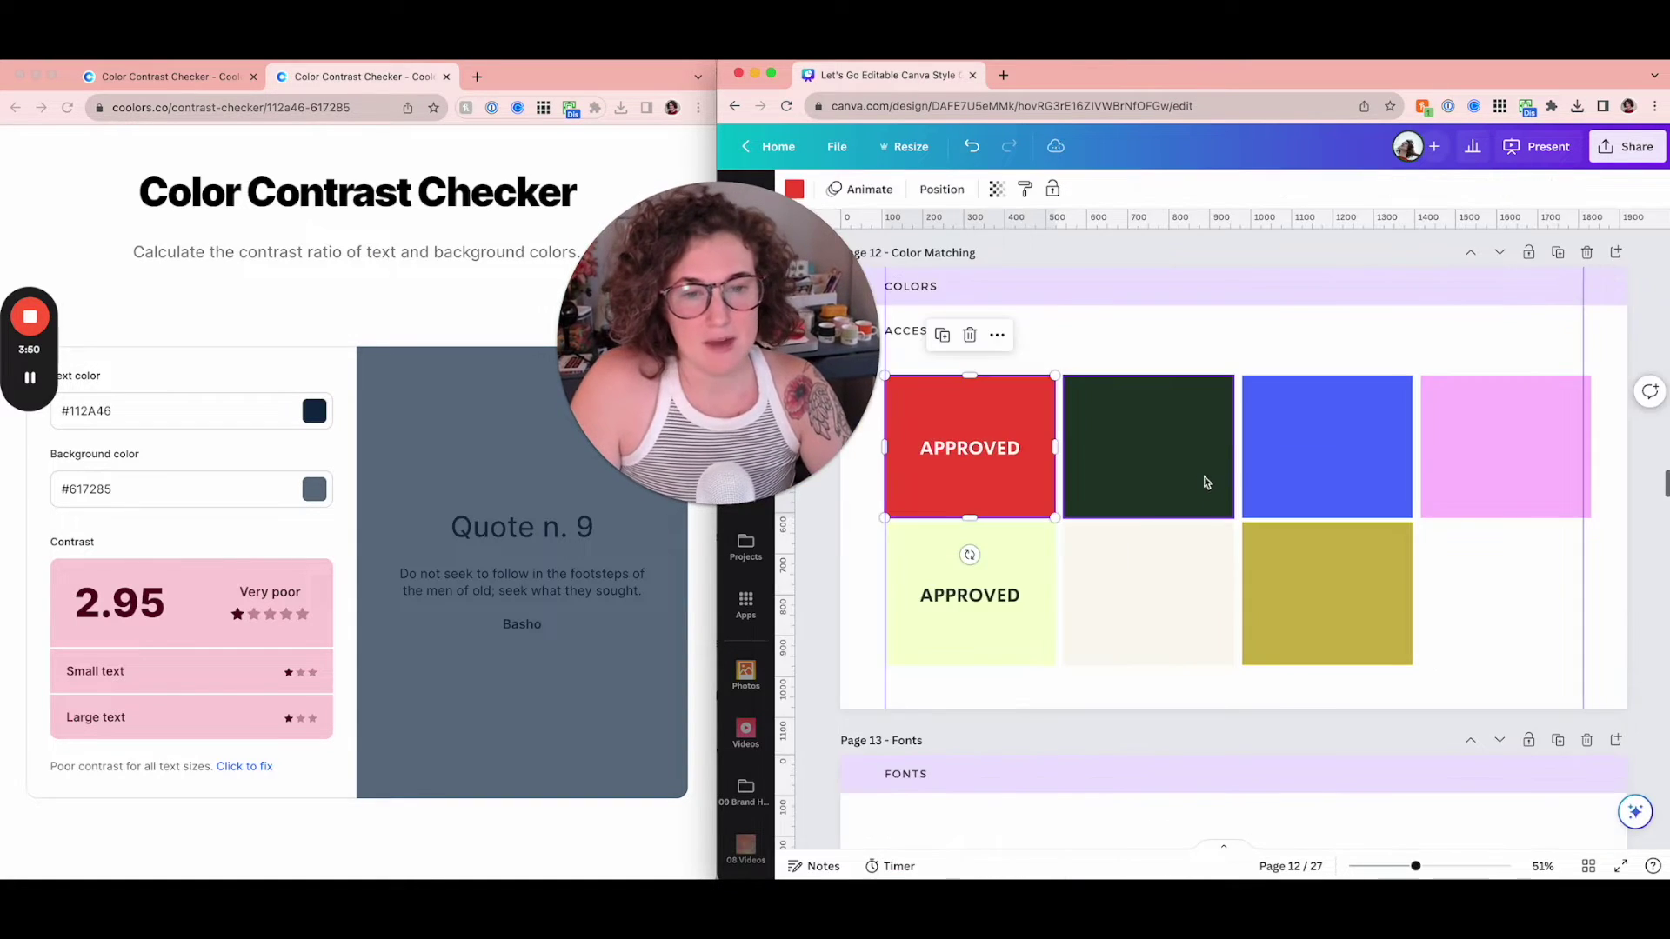
left_click(986, 459)
left_click_drag(985, 459, 983, 411)
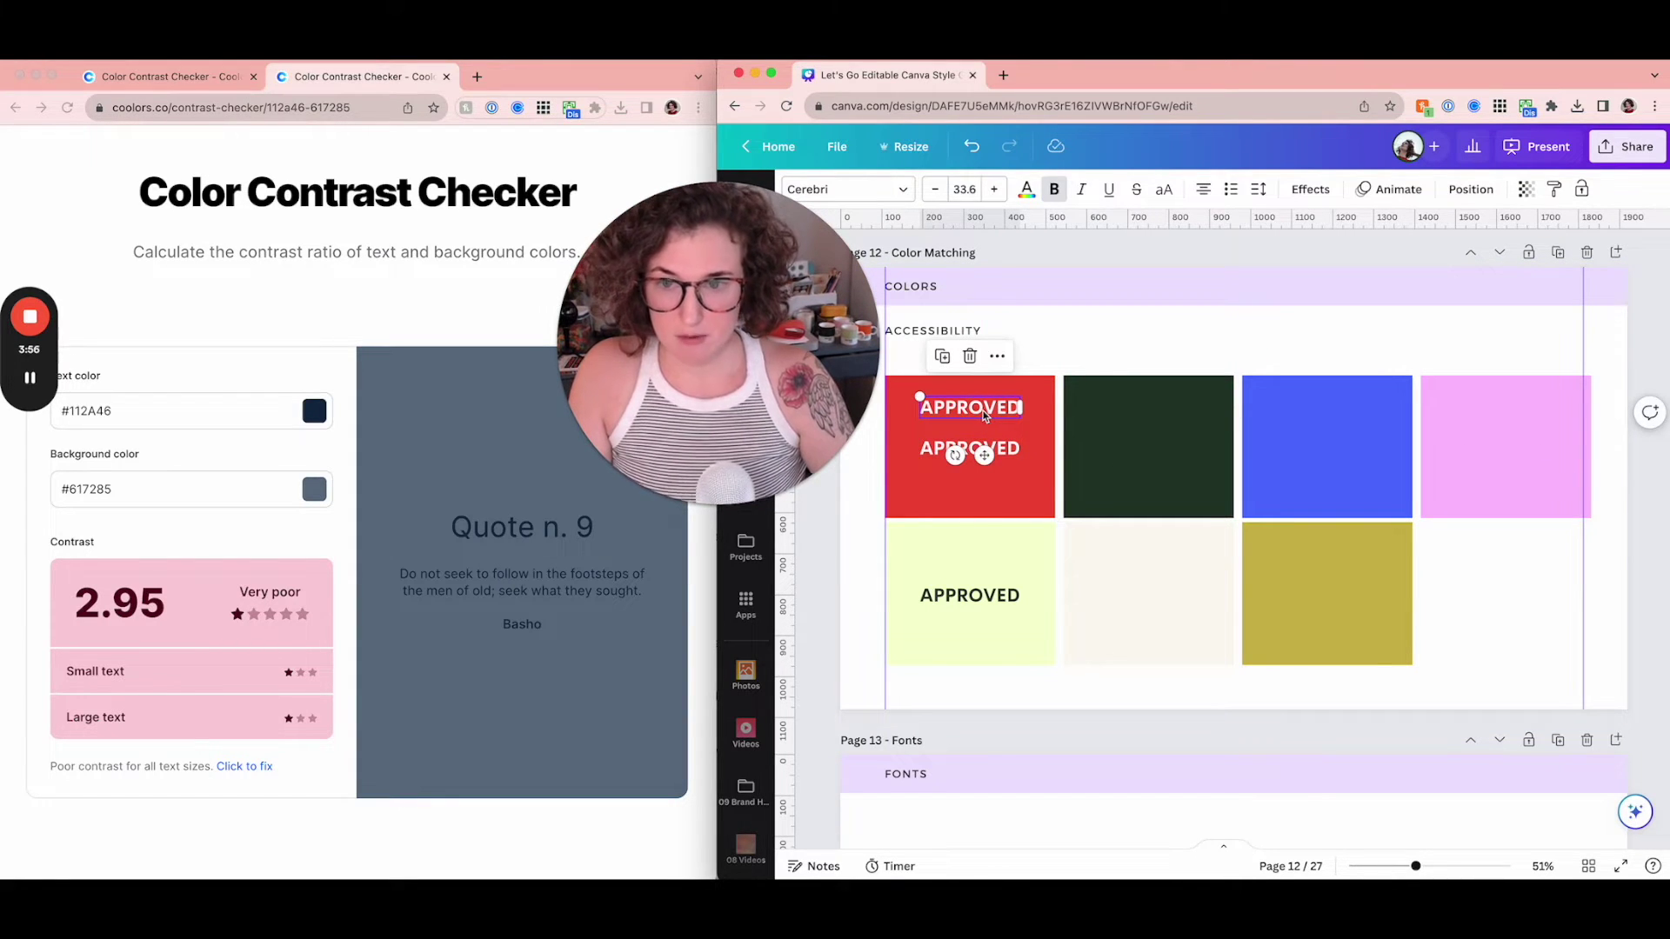
left_click(238, 467)
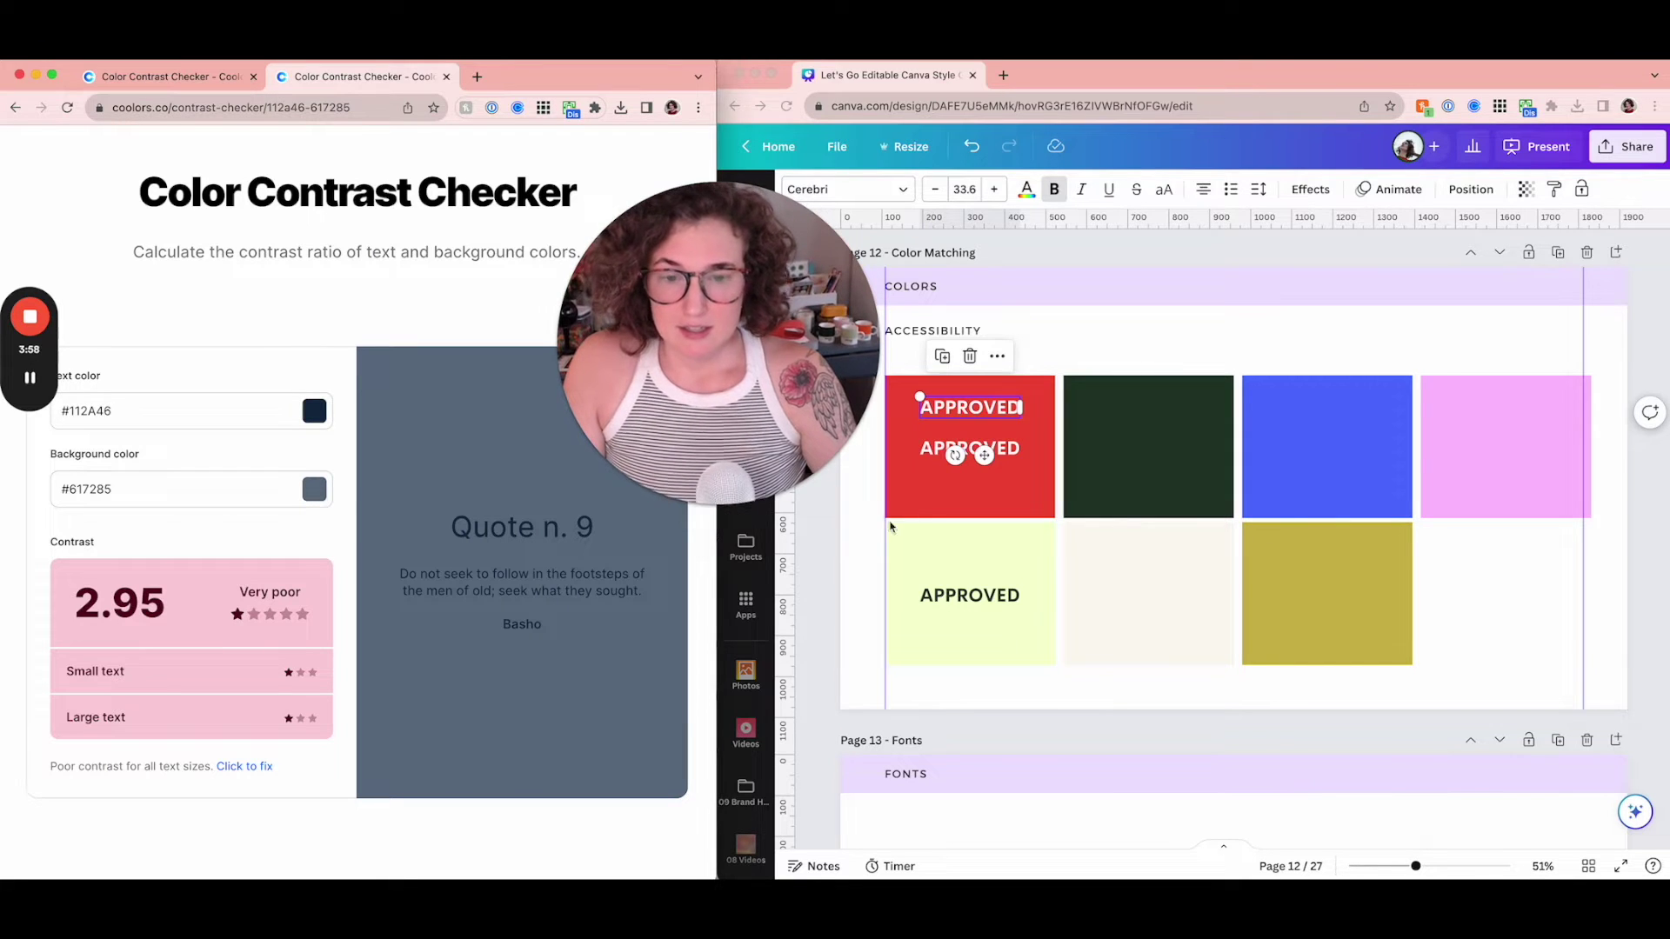
left_click(923, 499)
left_click_drag(707, 496, 634, 279)
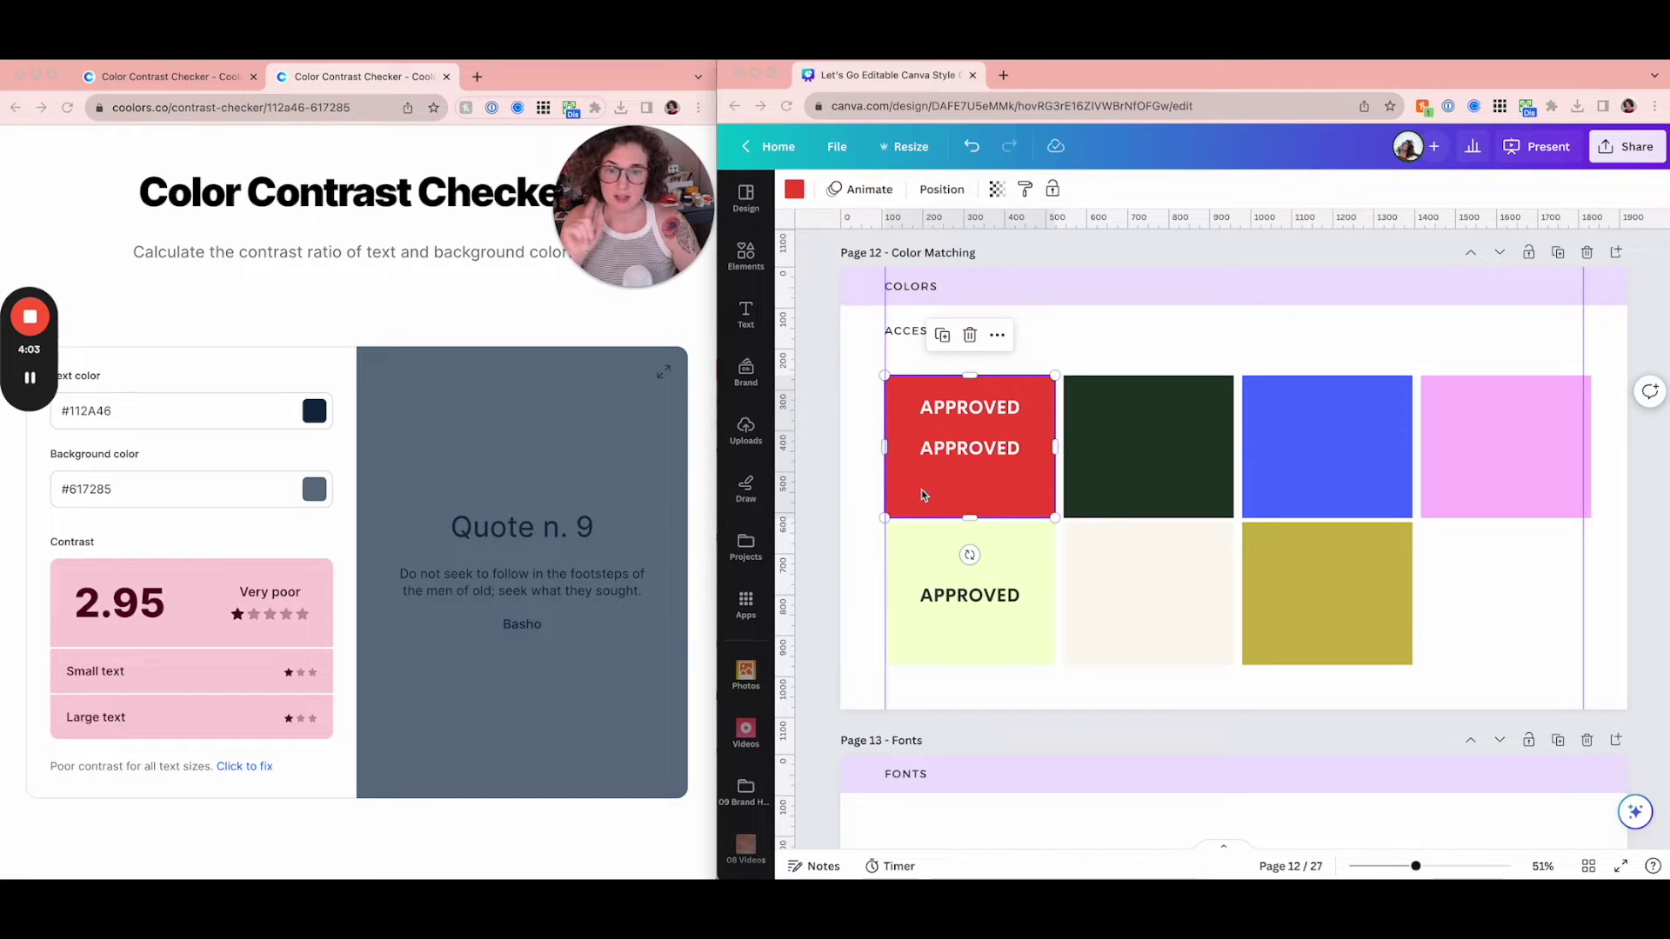
left_click(794, 188)
- Copy the red tile's hex F04D37 from Canva into Coolors' background colour
left_click(810, 286)
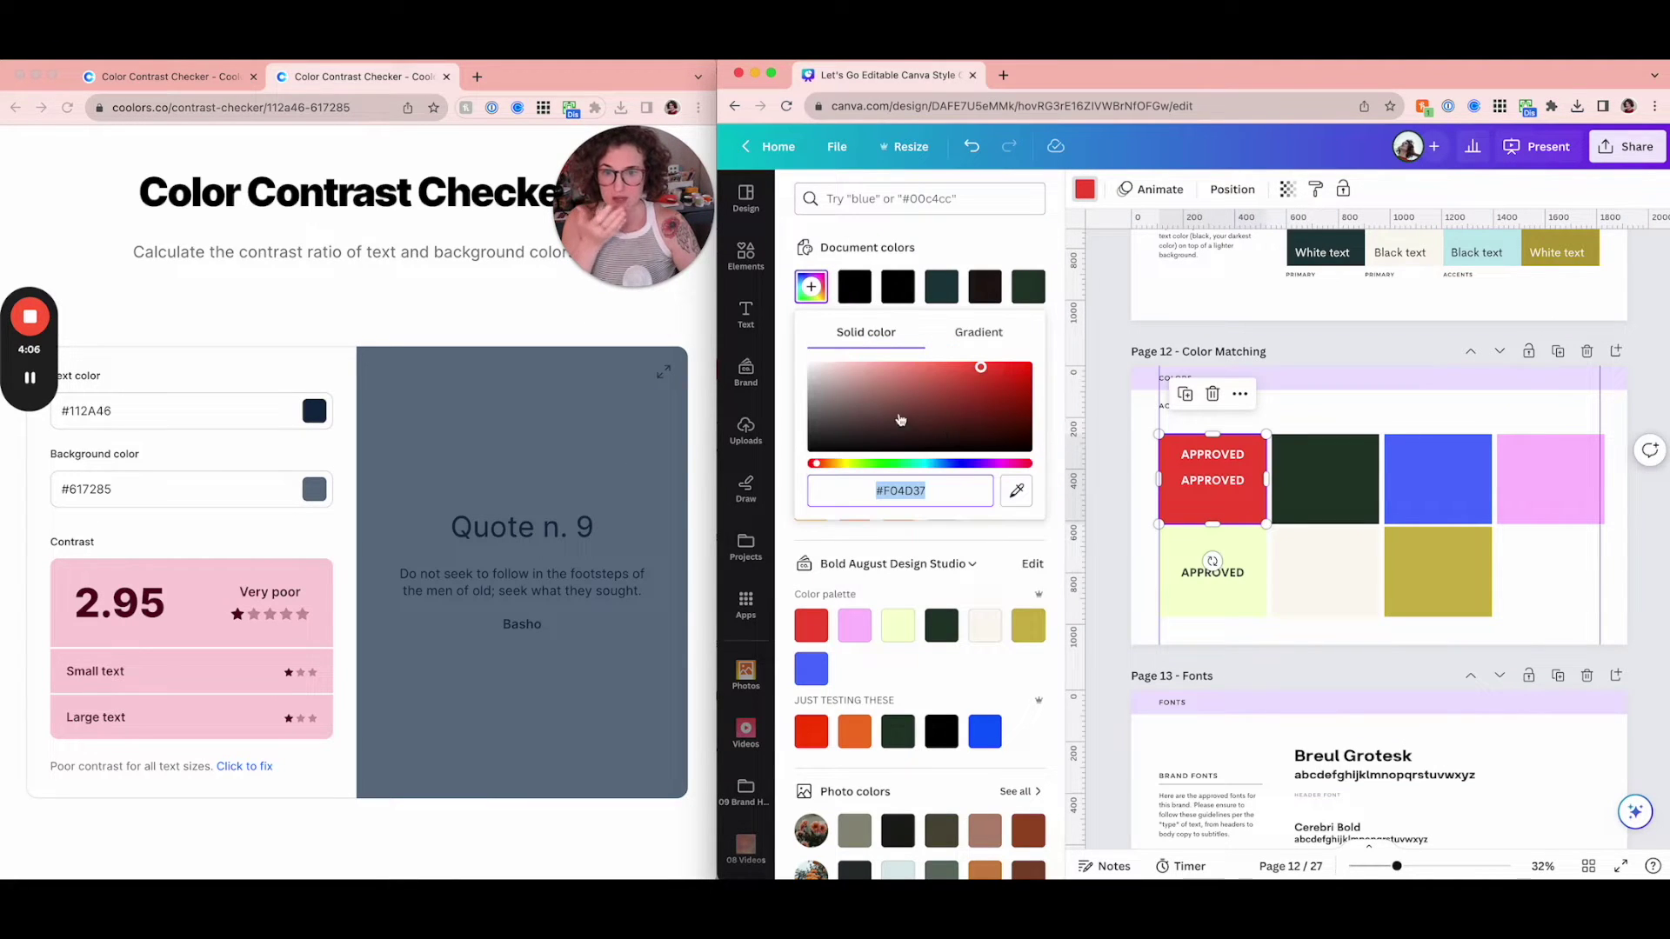
left_click(894, 492)
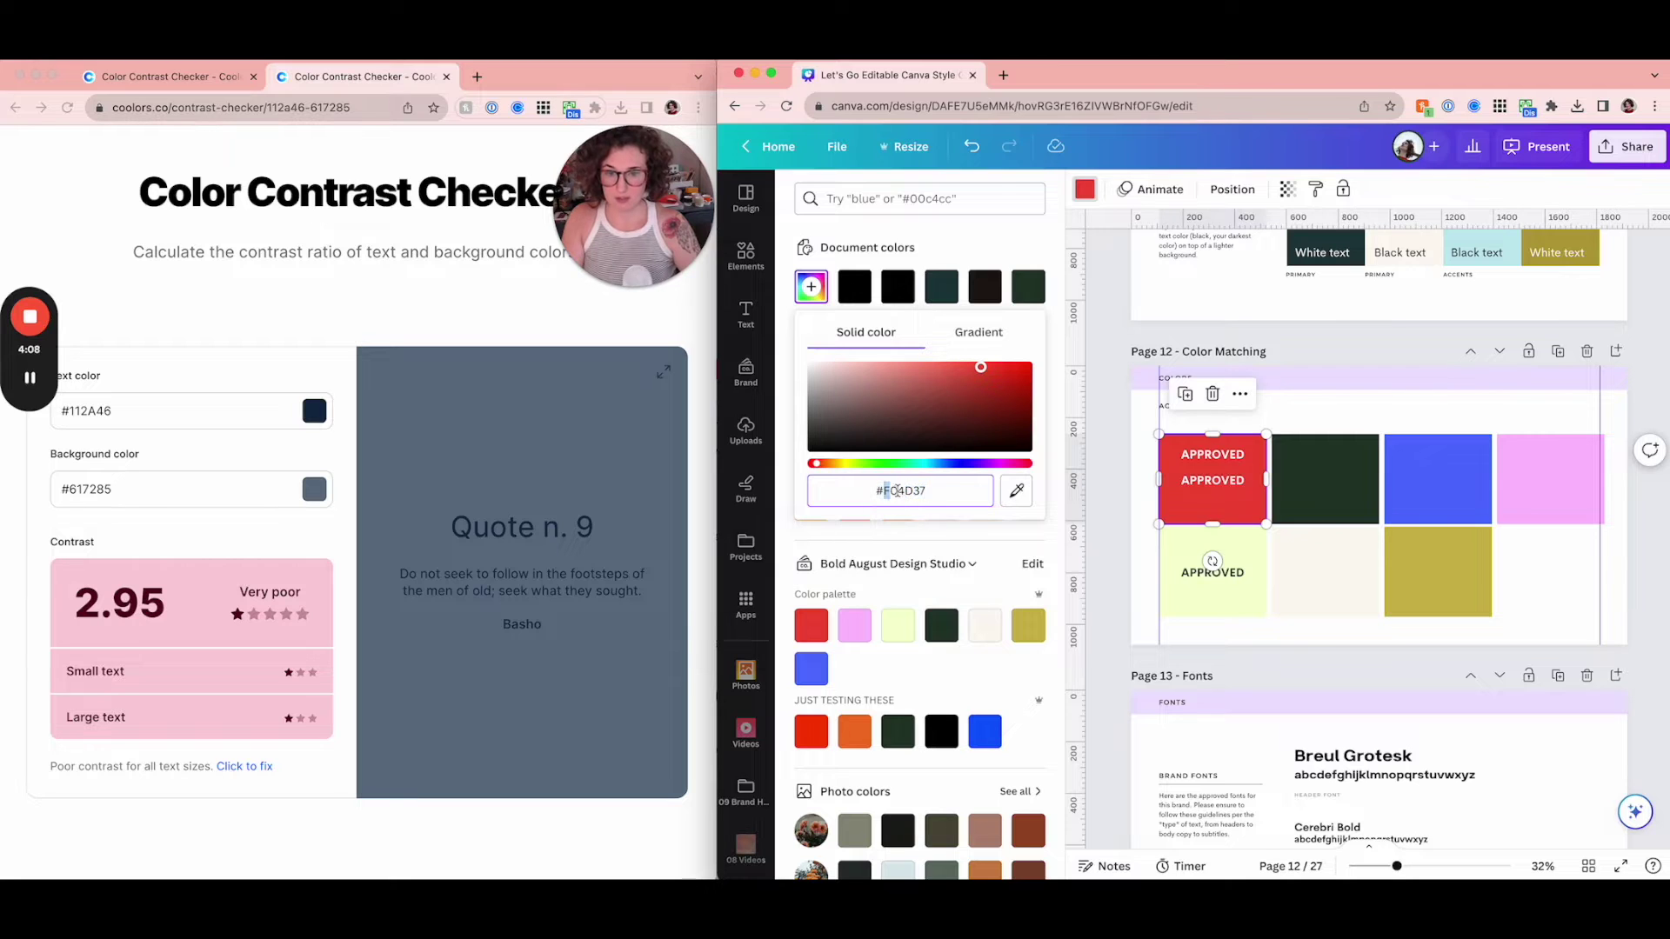
double_click(896, 492)
key("super+c")
left_click(130, 489)
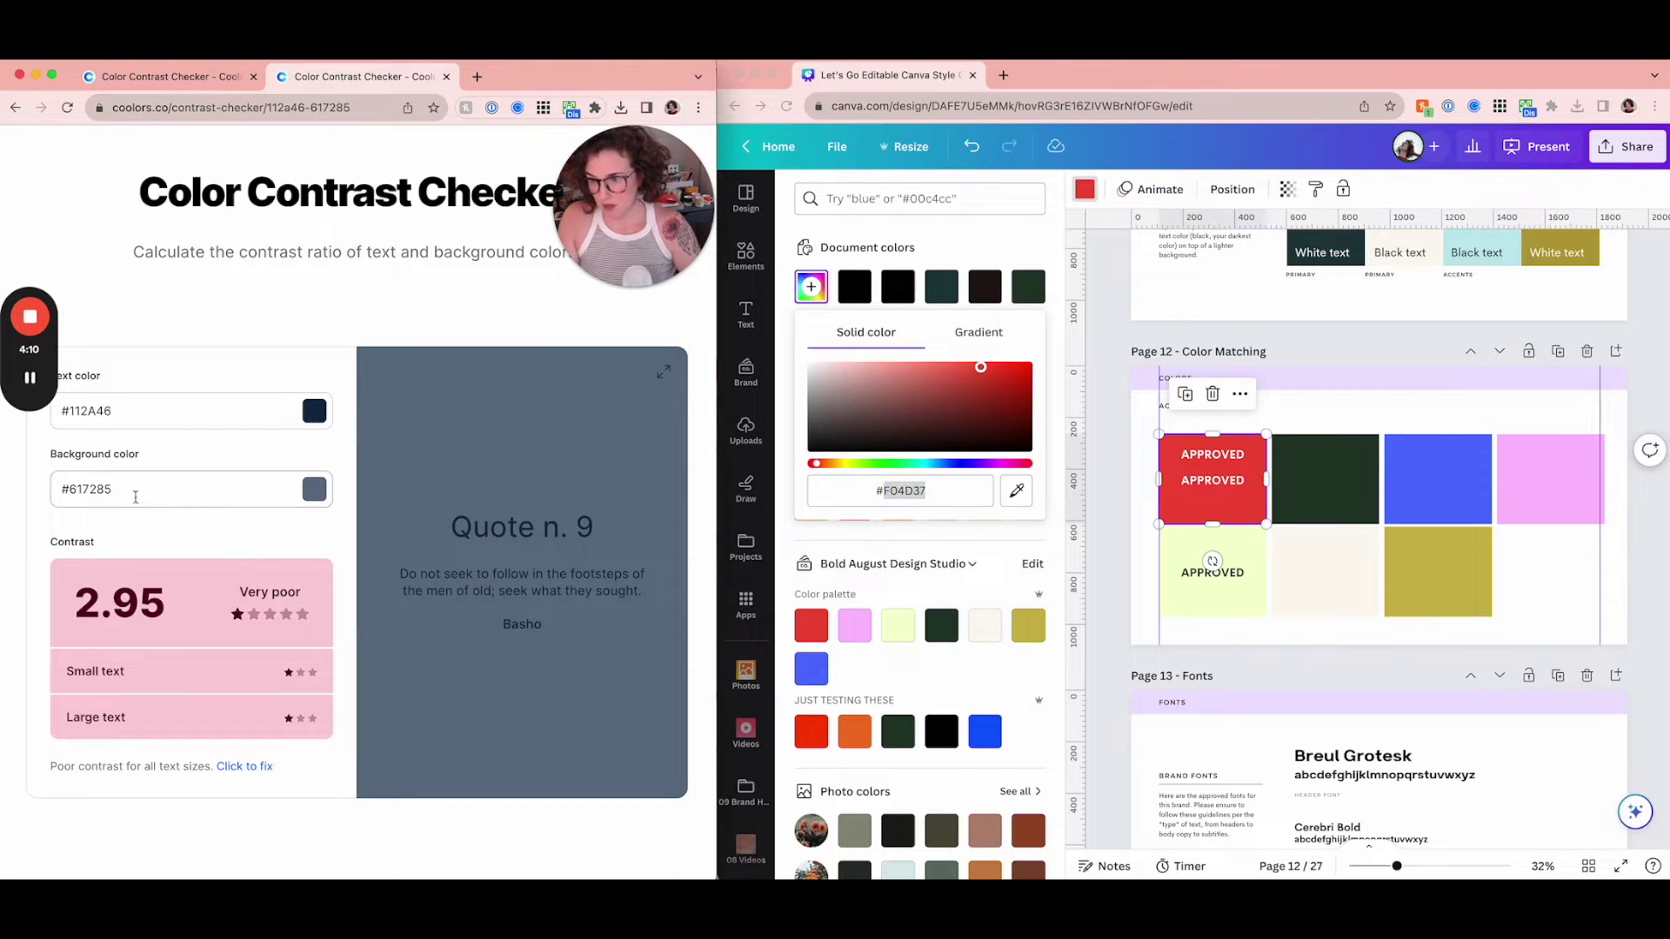
double_click(90, 488)
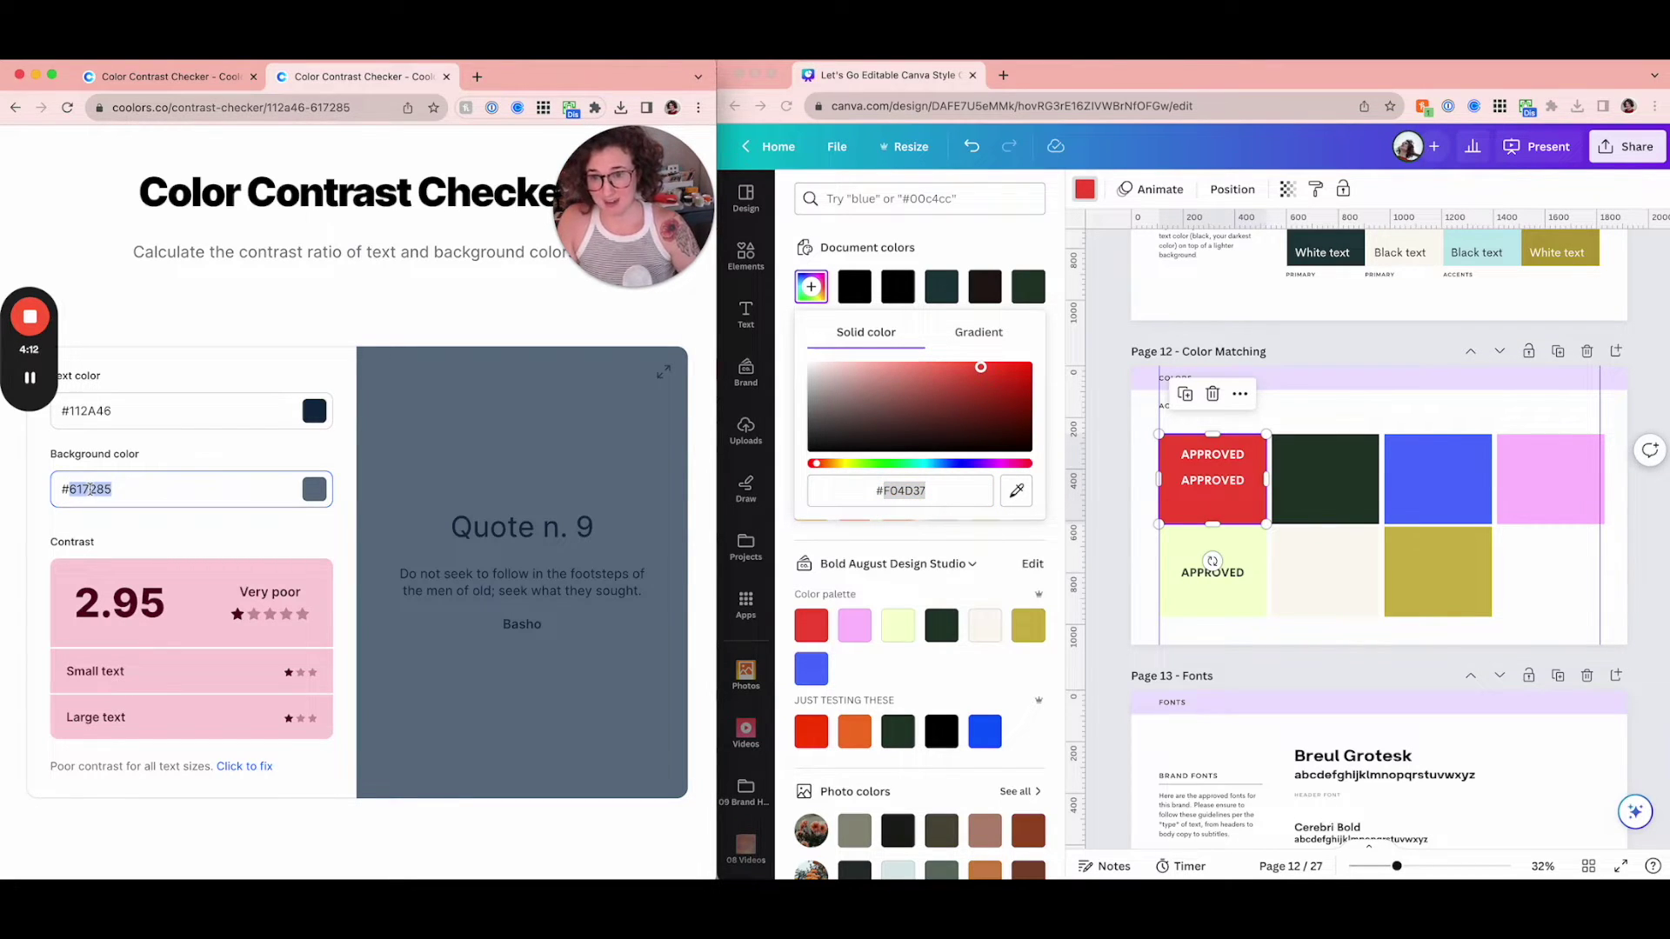
key("super+v")
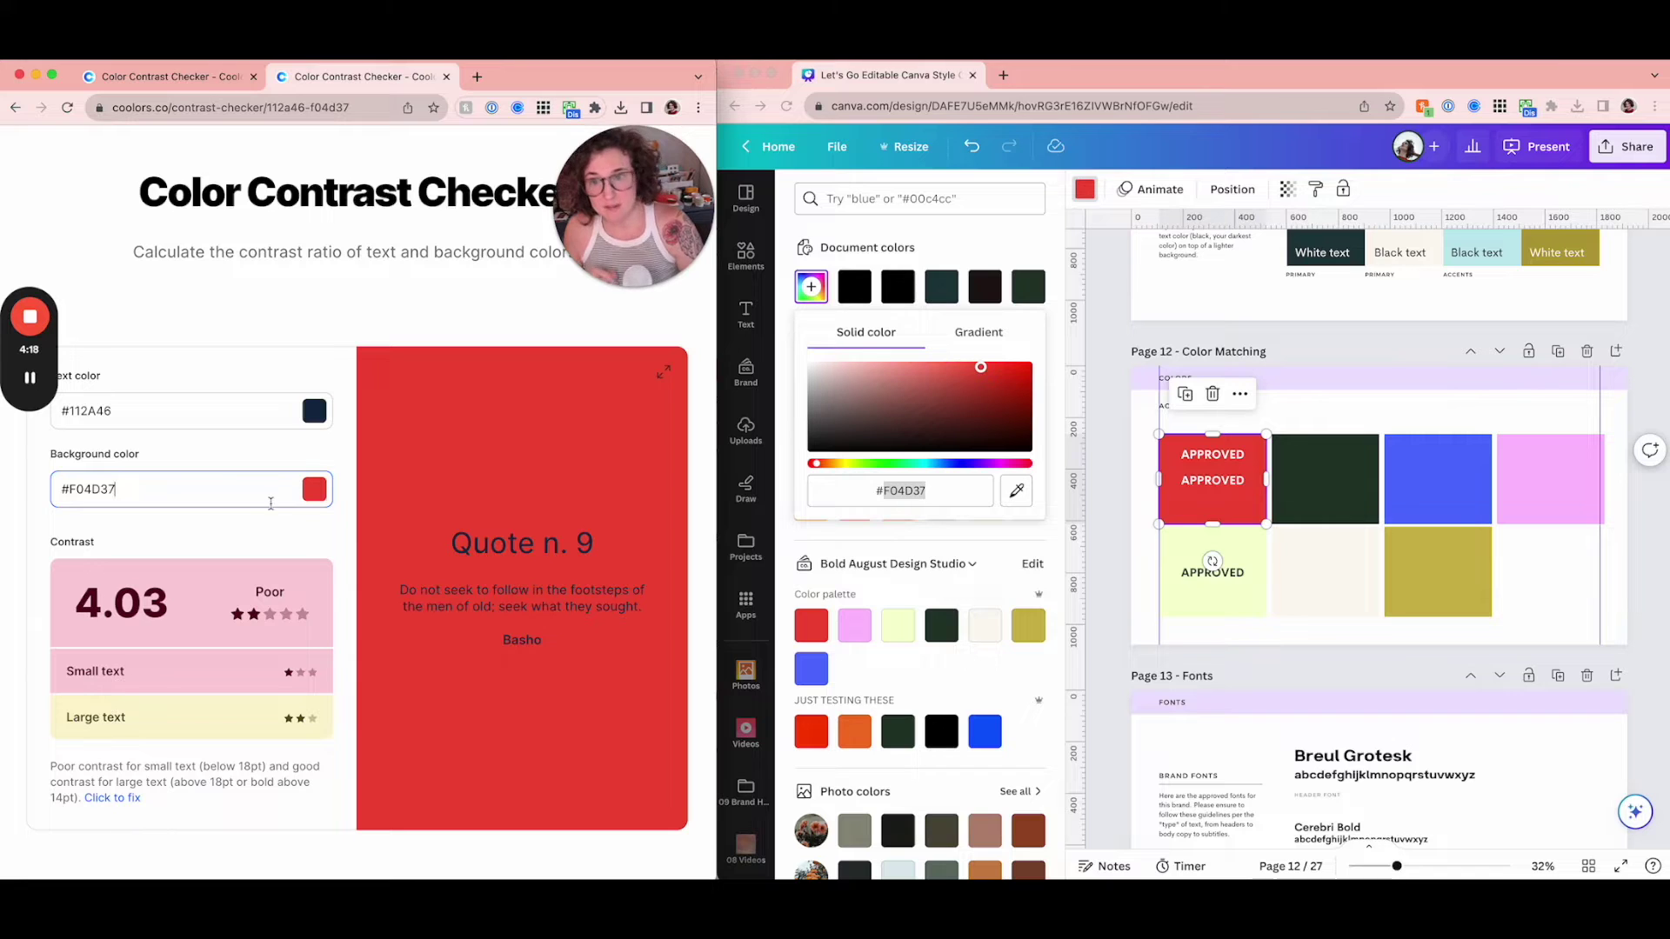
- Set the text colour to white #FFFFFF, showing a poor 3.61 contrast on red
left_click(104, 412)
double_click(105, 411)
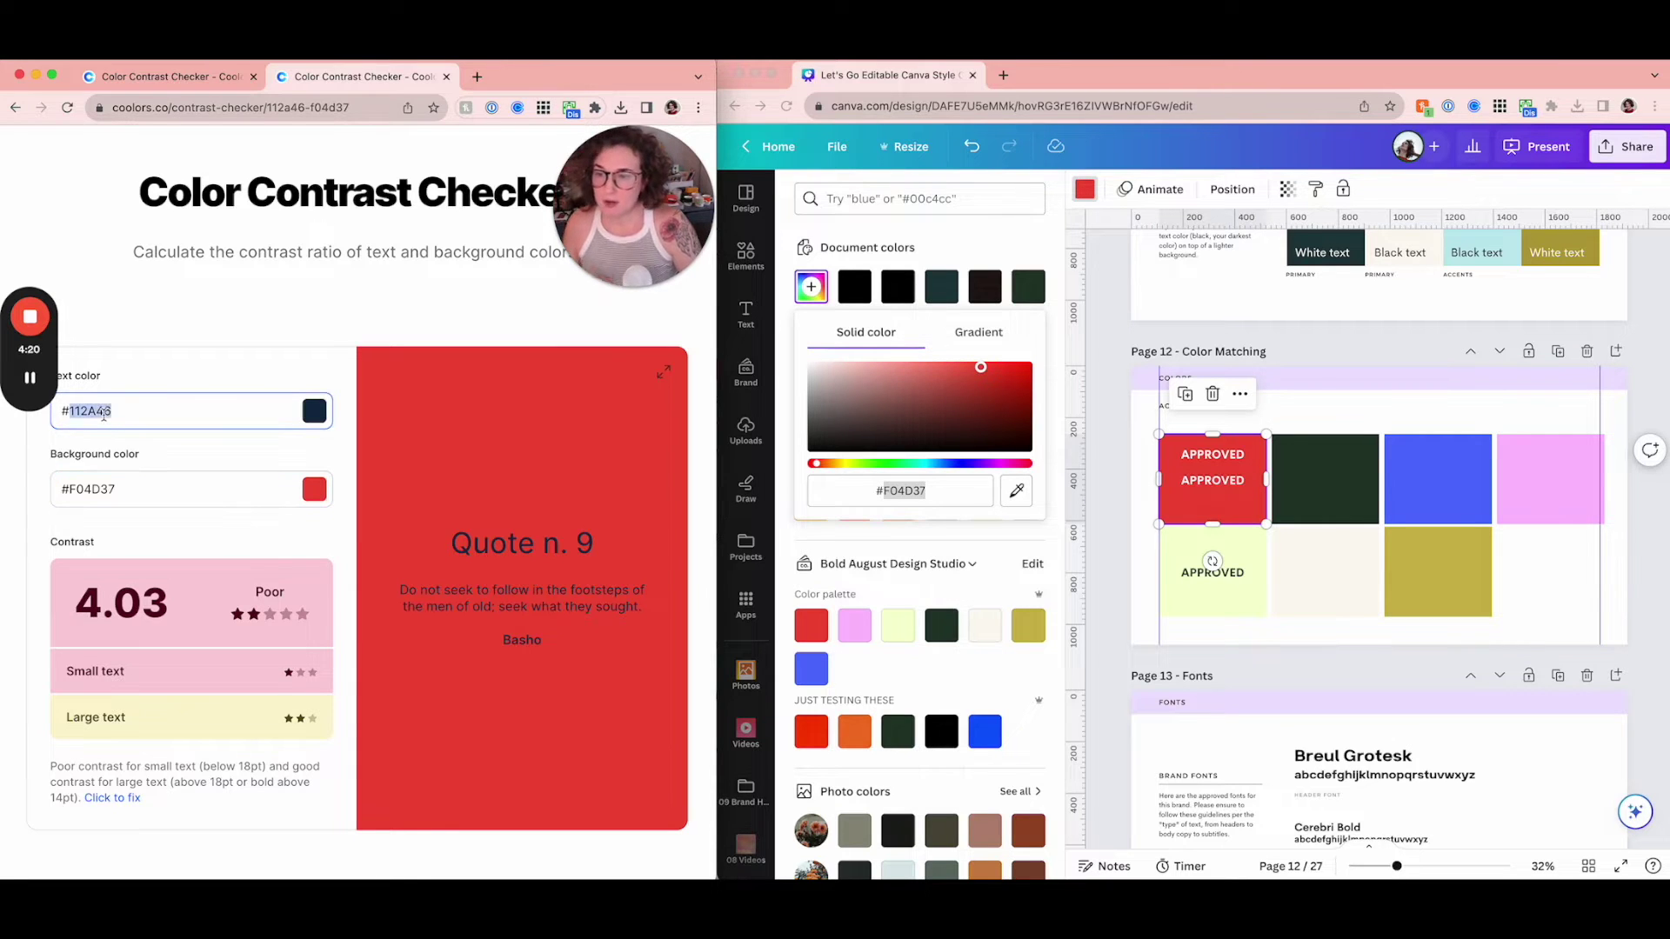
type("ffffff")
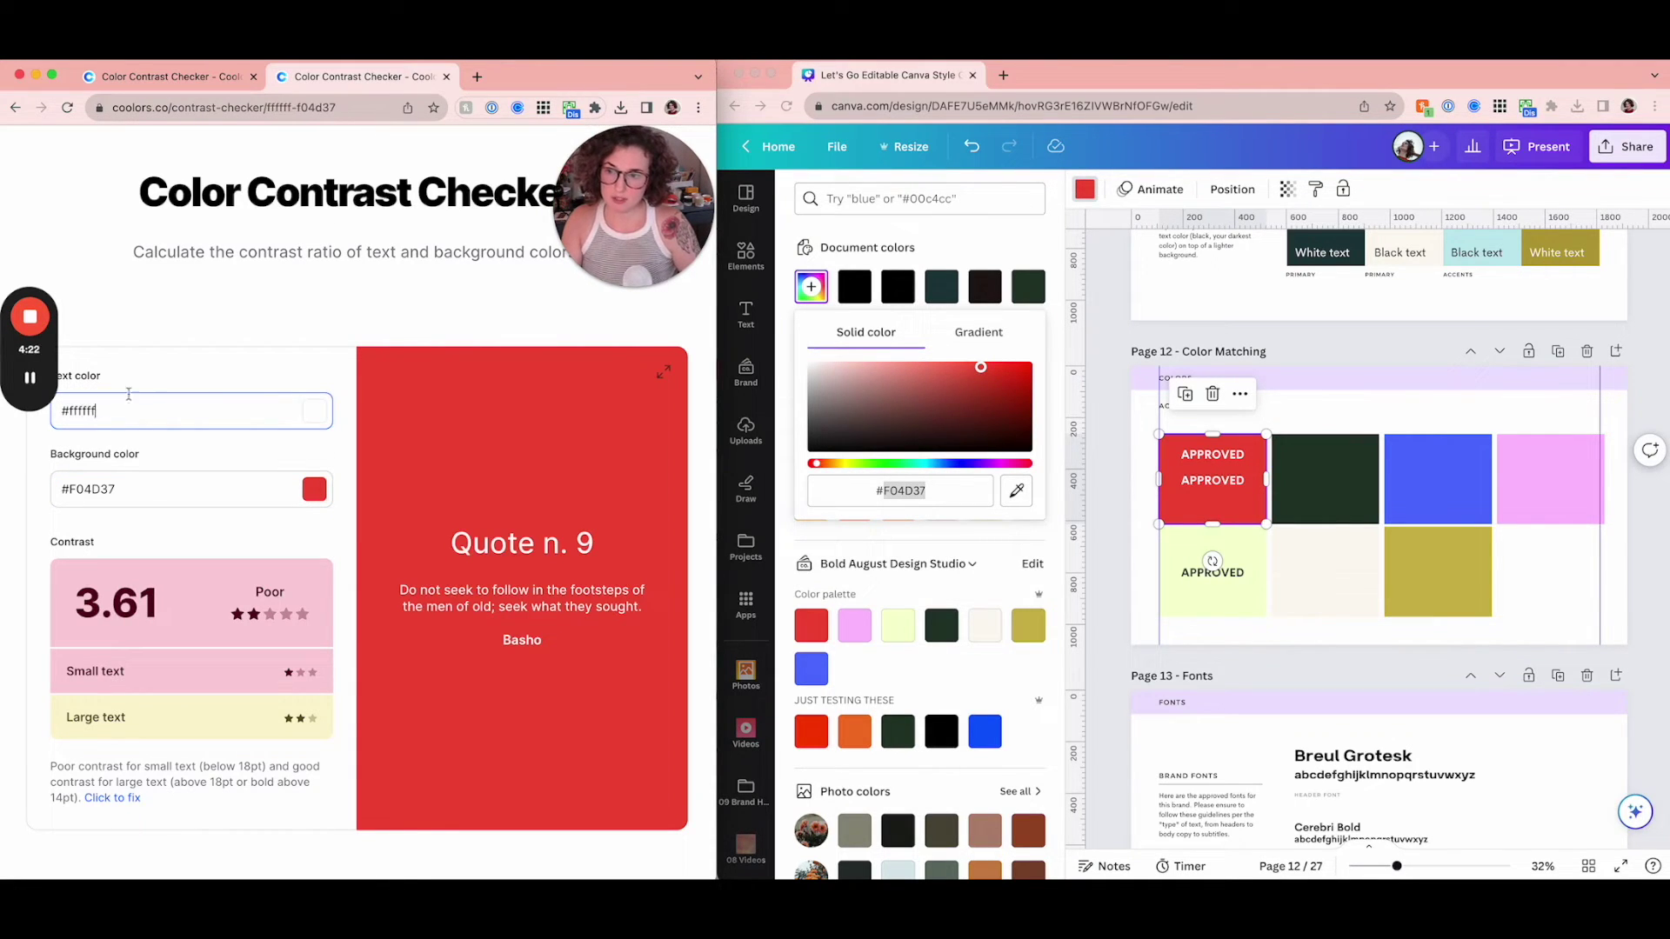
left_click(159, 374)
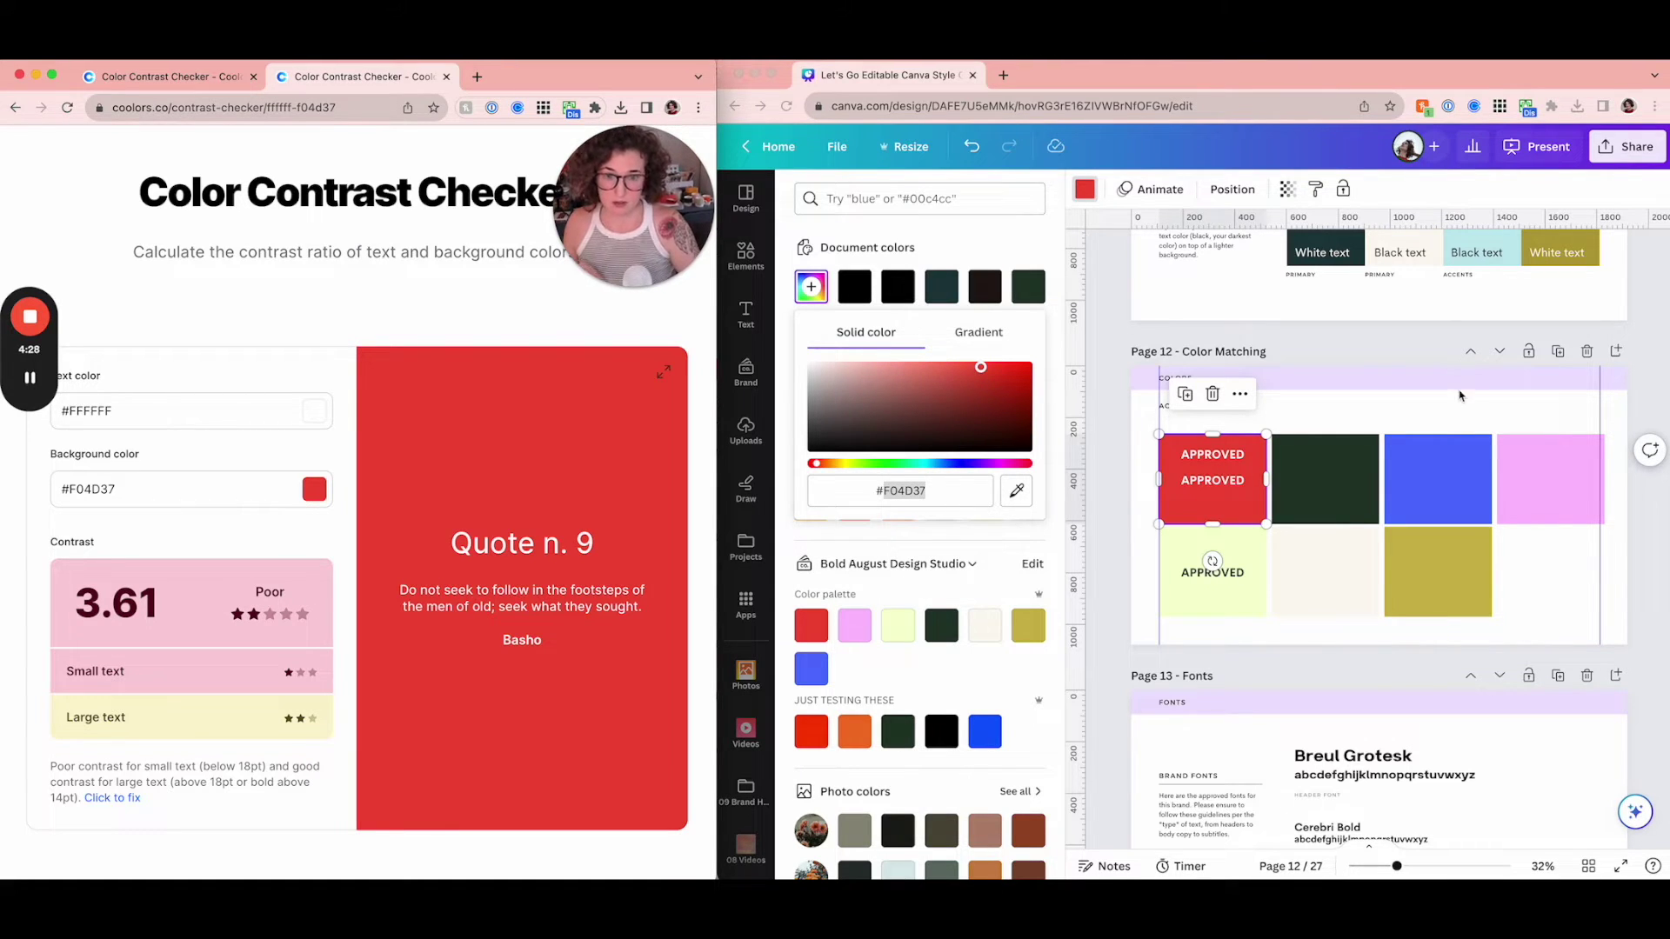
left_click(1428, 407)
left_click(1422, 409)
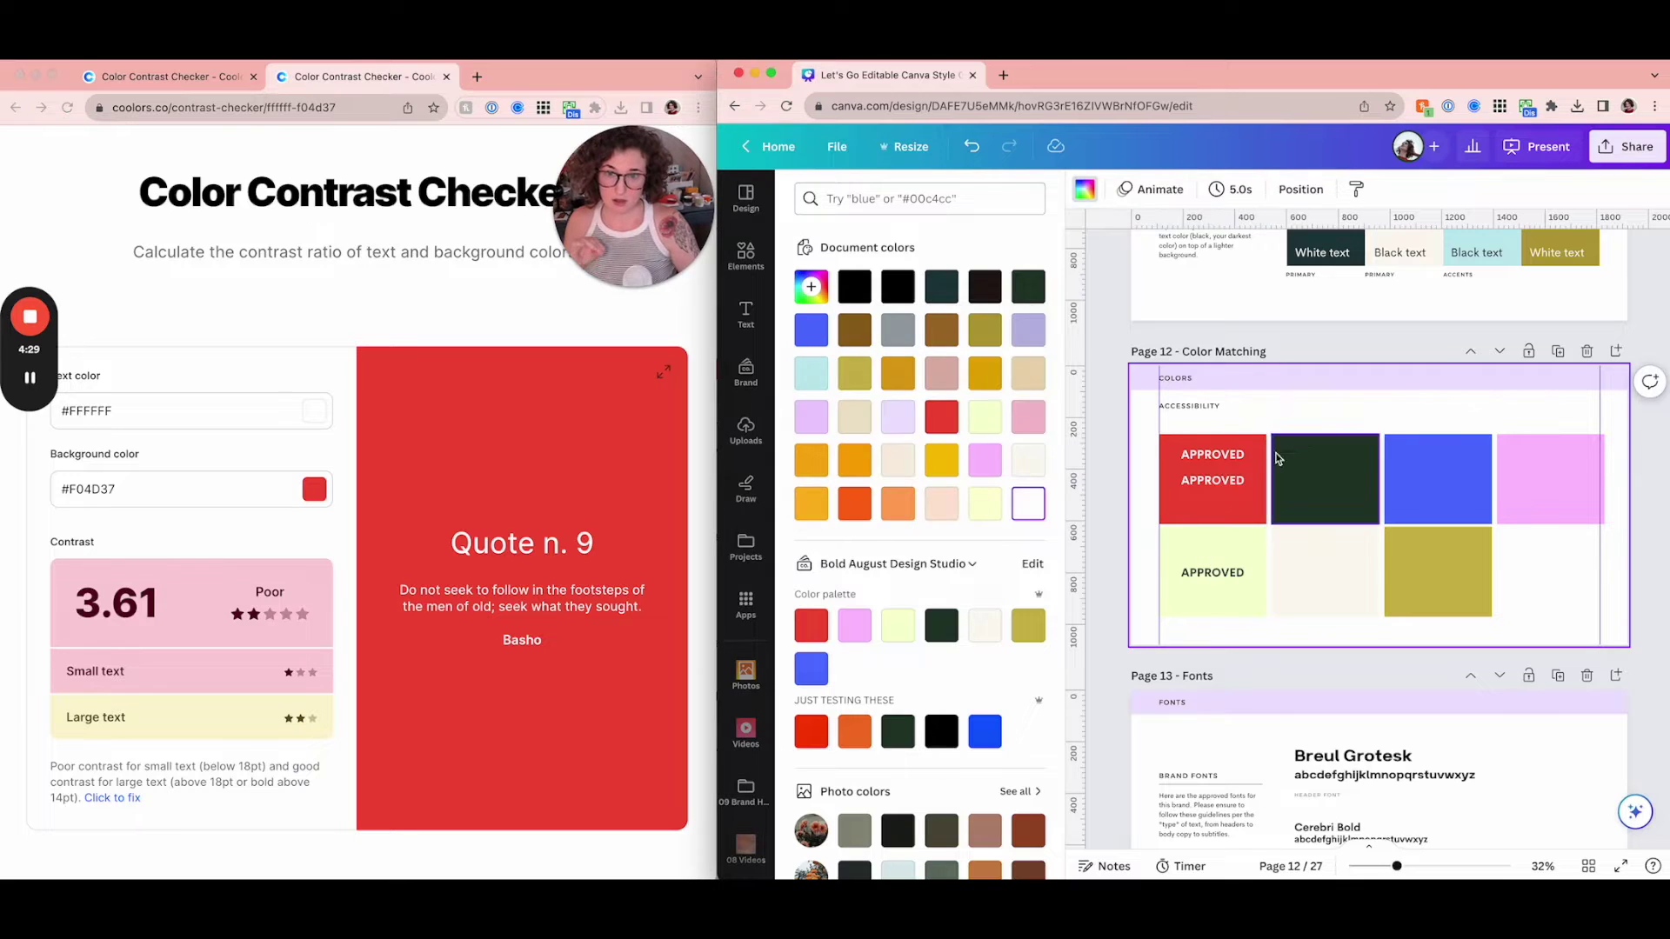
- Change the red tile's APPROVED label to 'NO TEXT ON TOP OF ORANGE' and centre it
left_click(1228, 460)
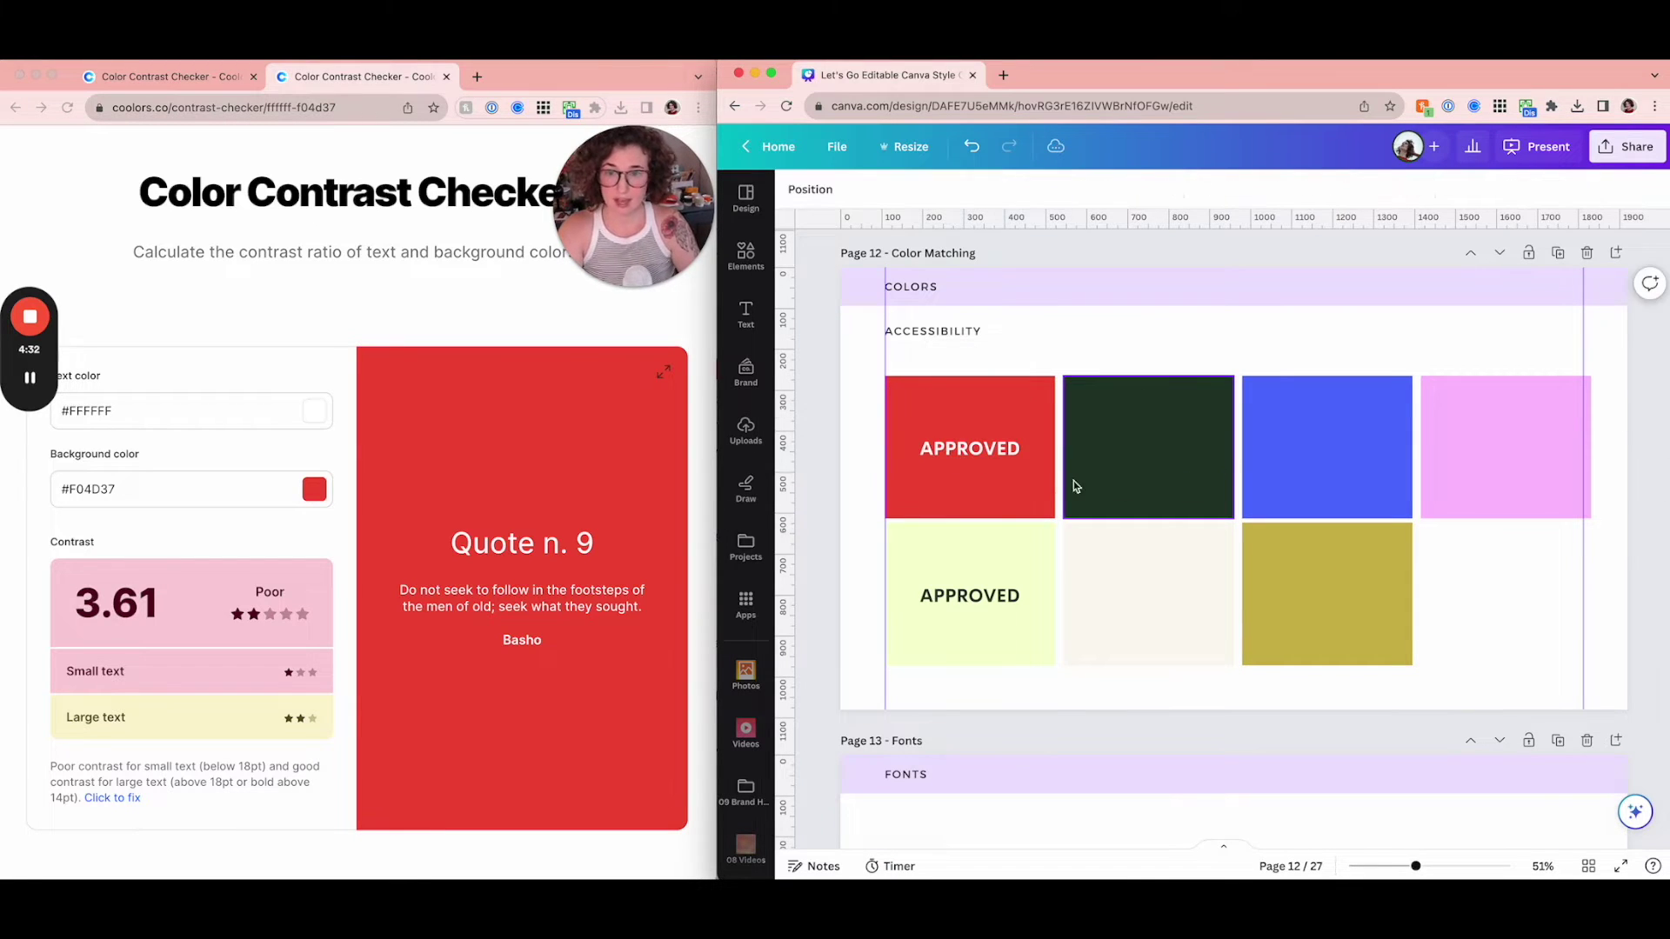
double_click(998, 450)
type("NO TE")
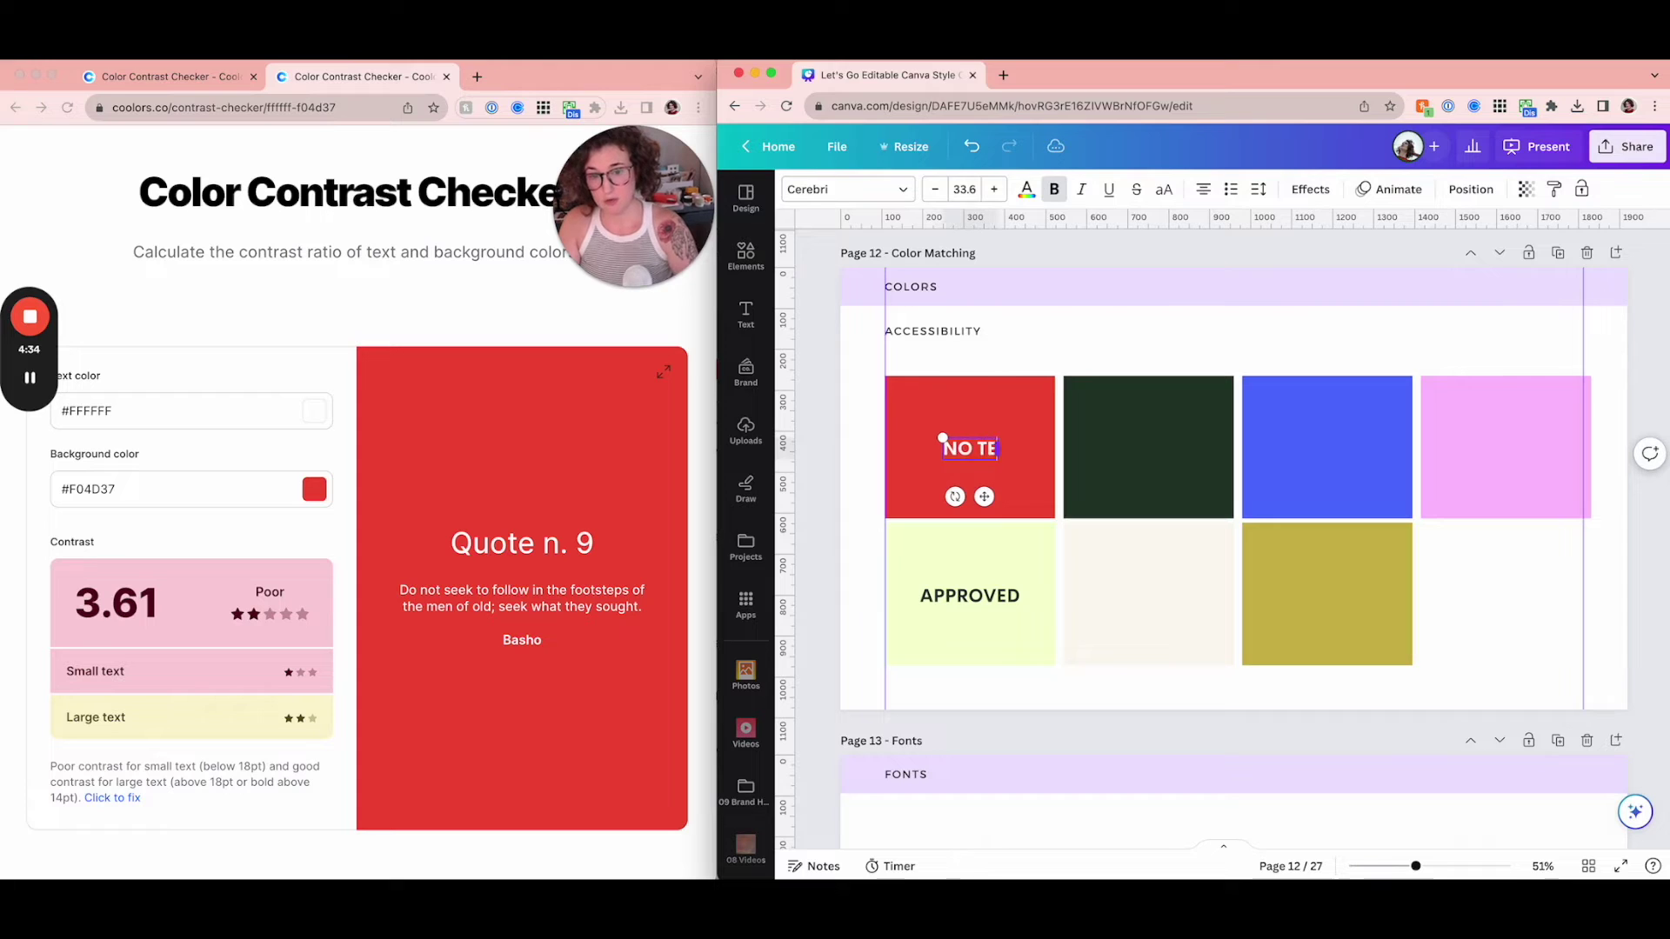
type("XT ON TOP OF ORANGE")
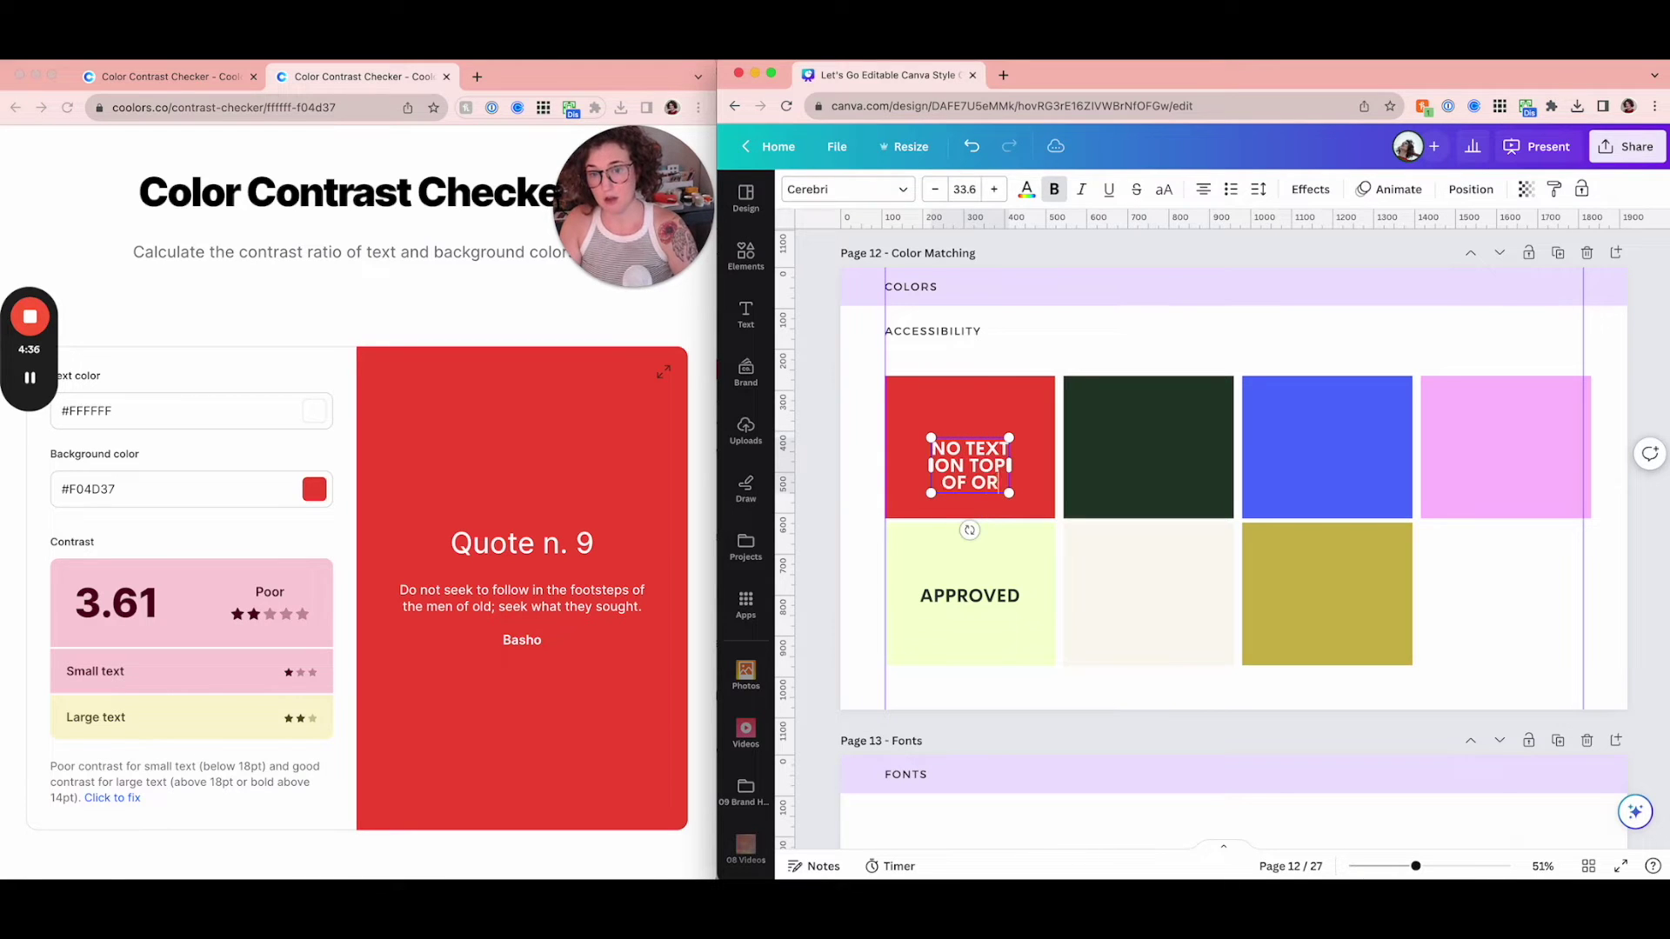
left_click(1072, 377)
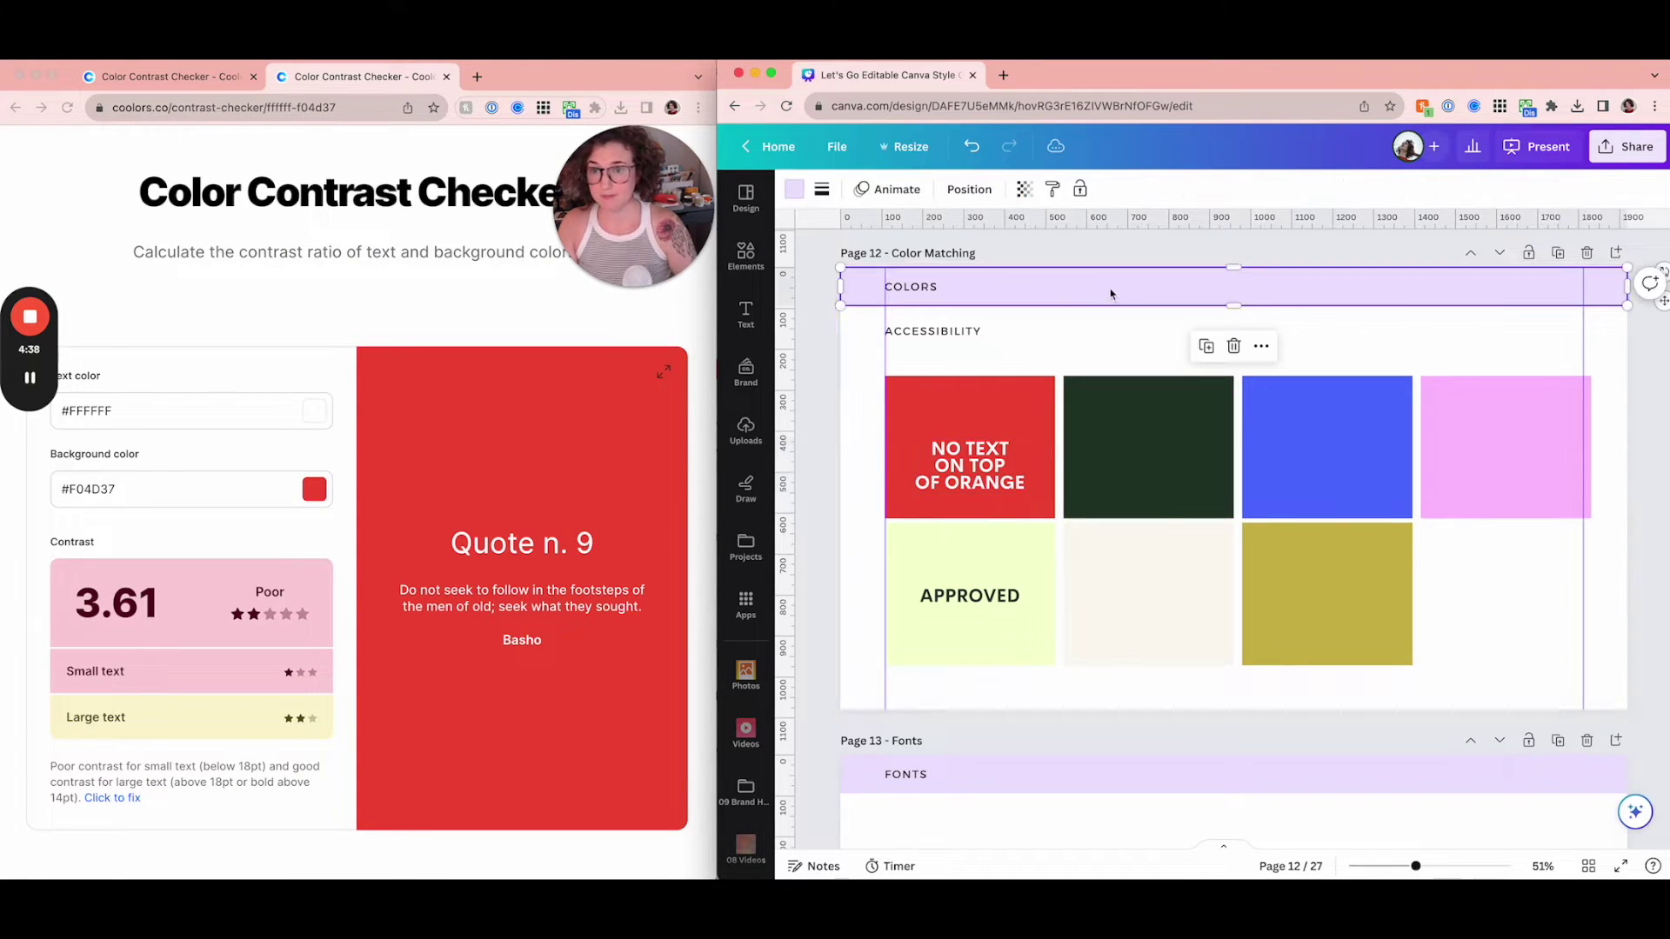
left_click_drag(992, 449, 991, 430)
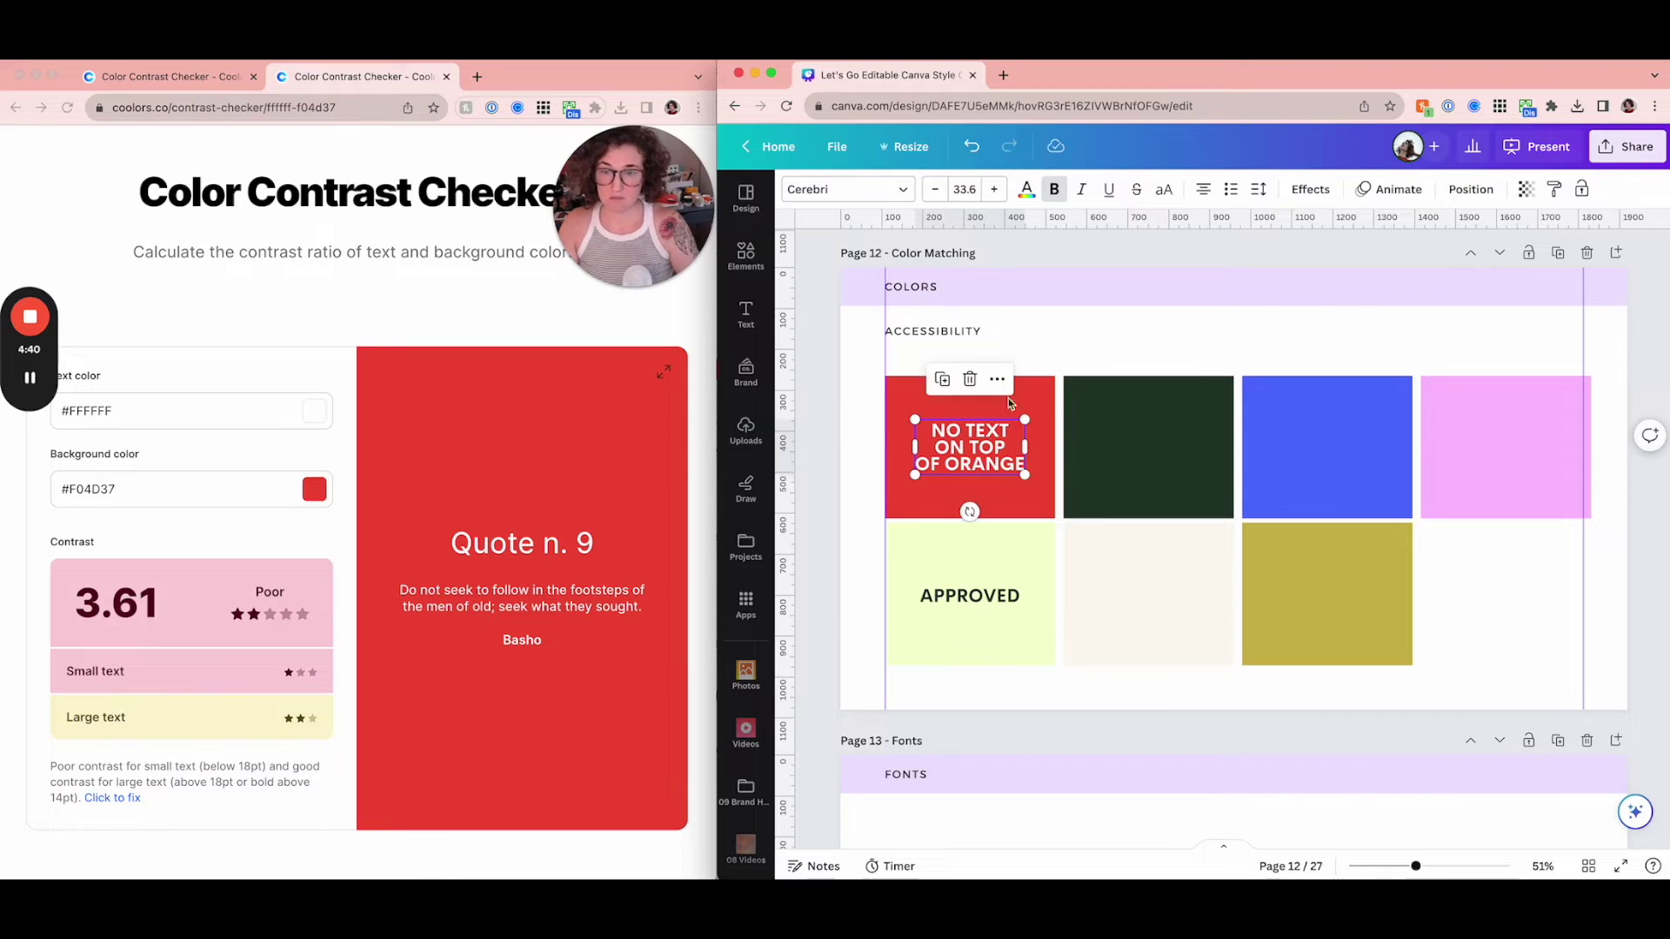
left_click(1055, 315)
- Use Coolors' contrast fix to darken the background to #80170A, scoring 10.27
left_click(184, 453)
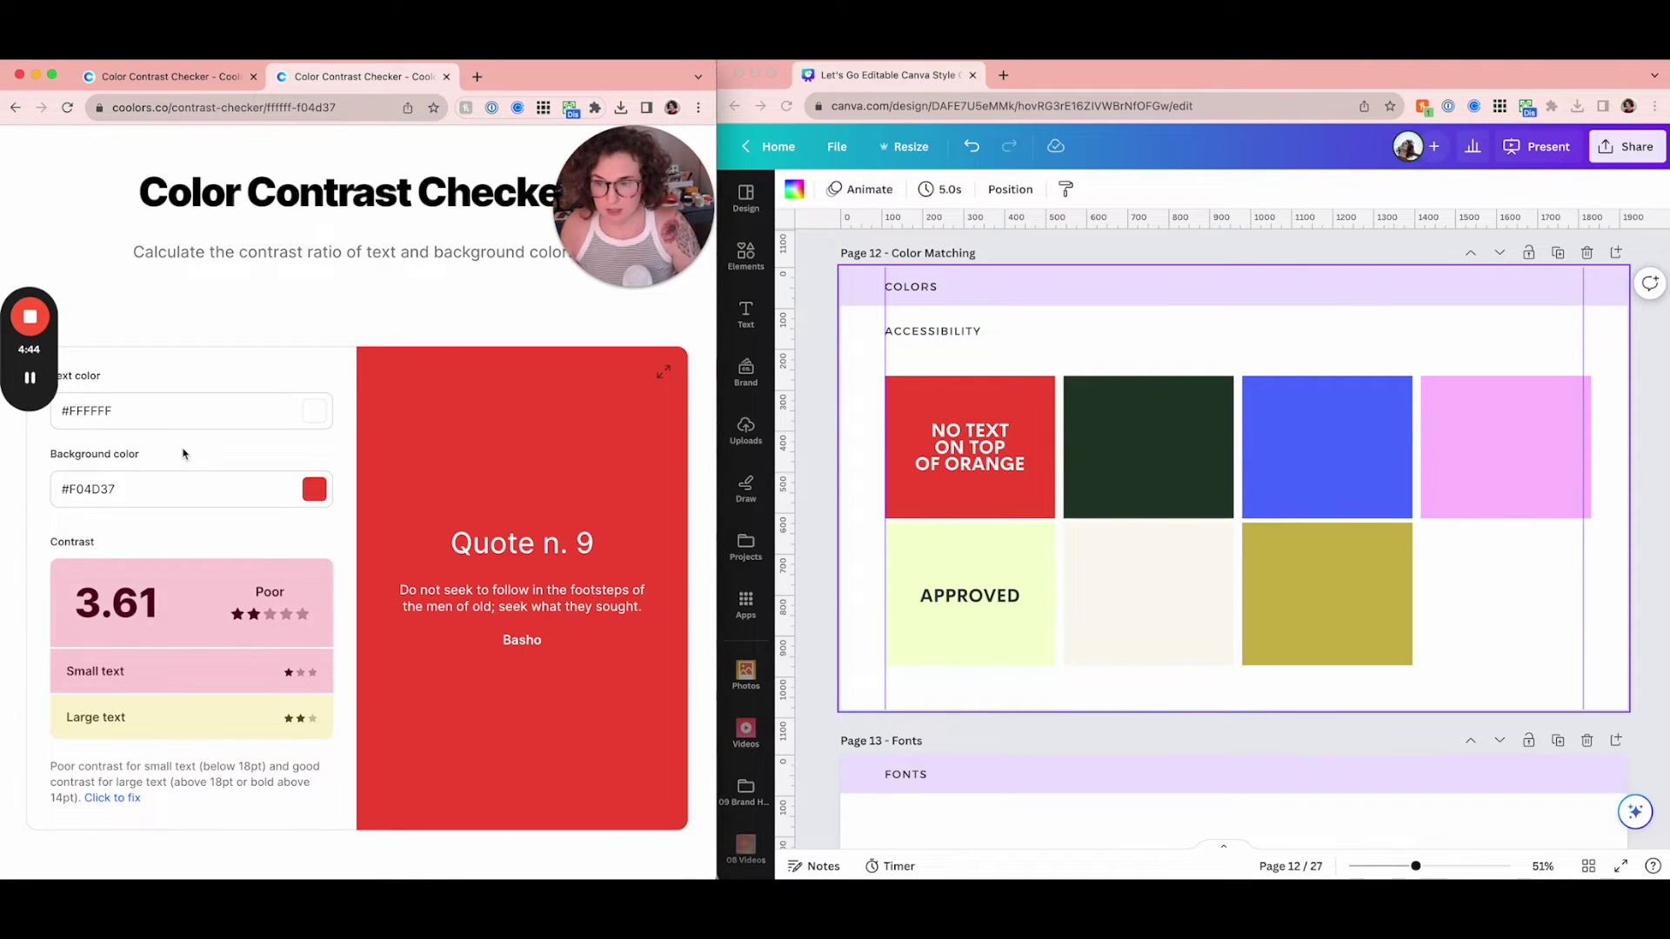
left_click(120, 812)
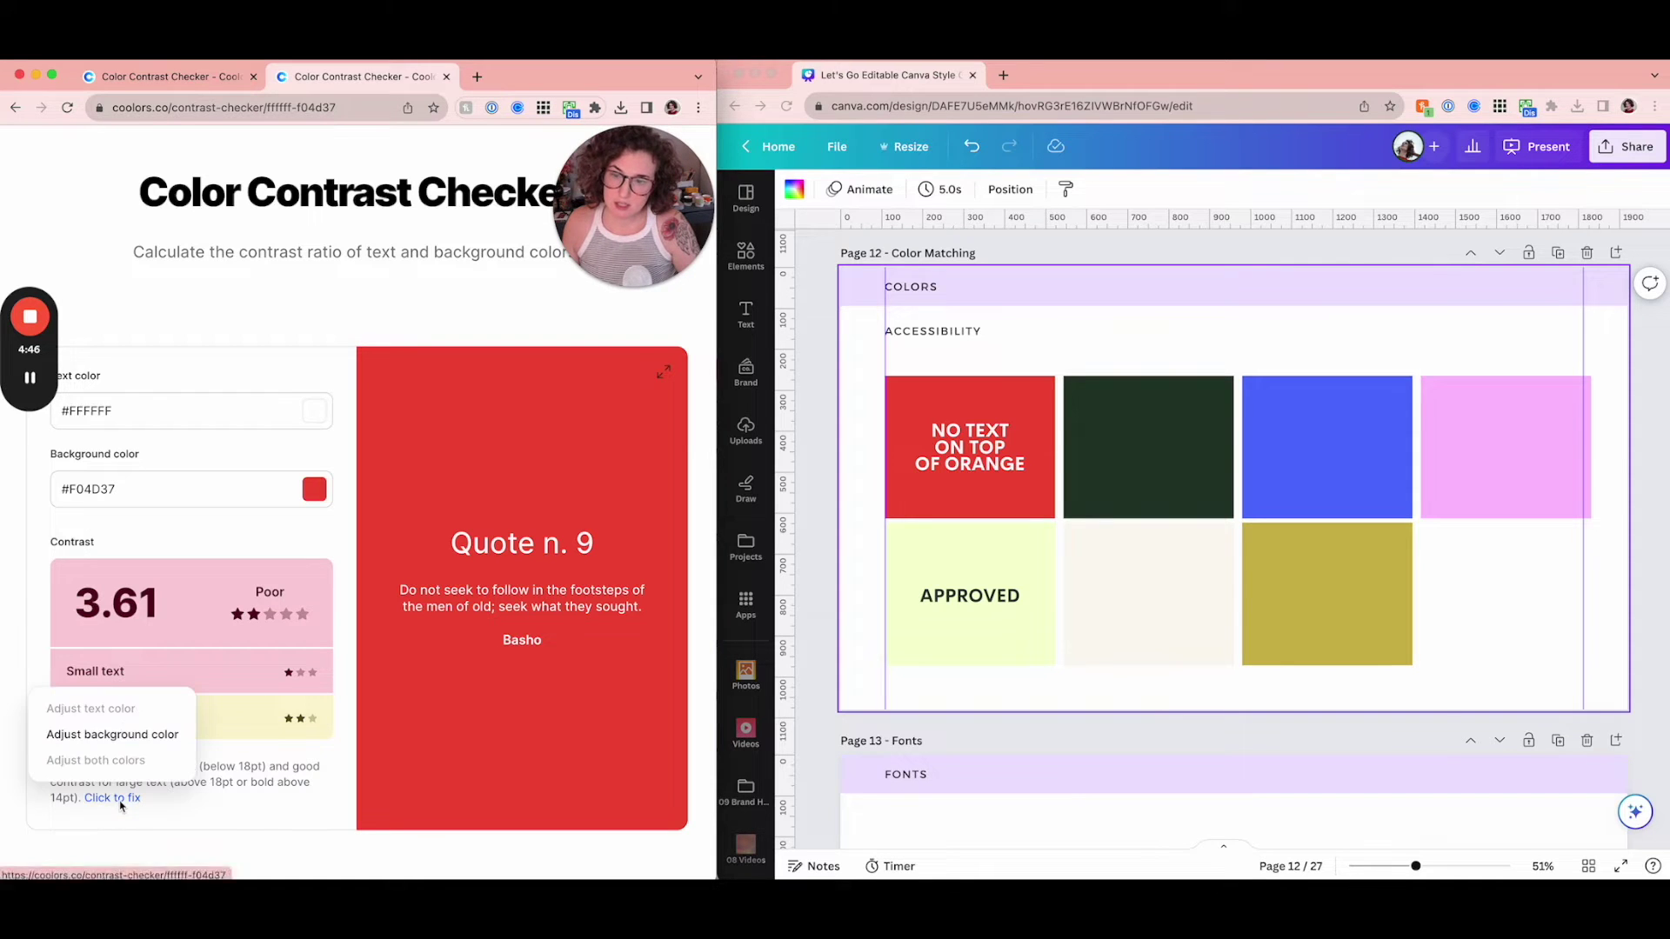
left_click(127, 738)
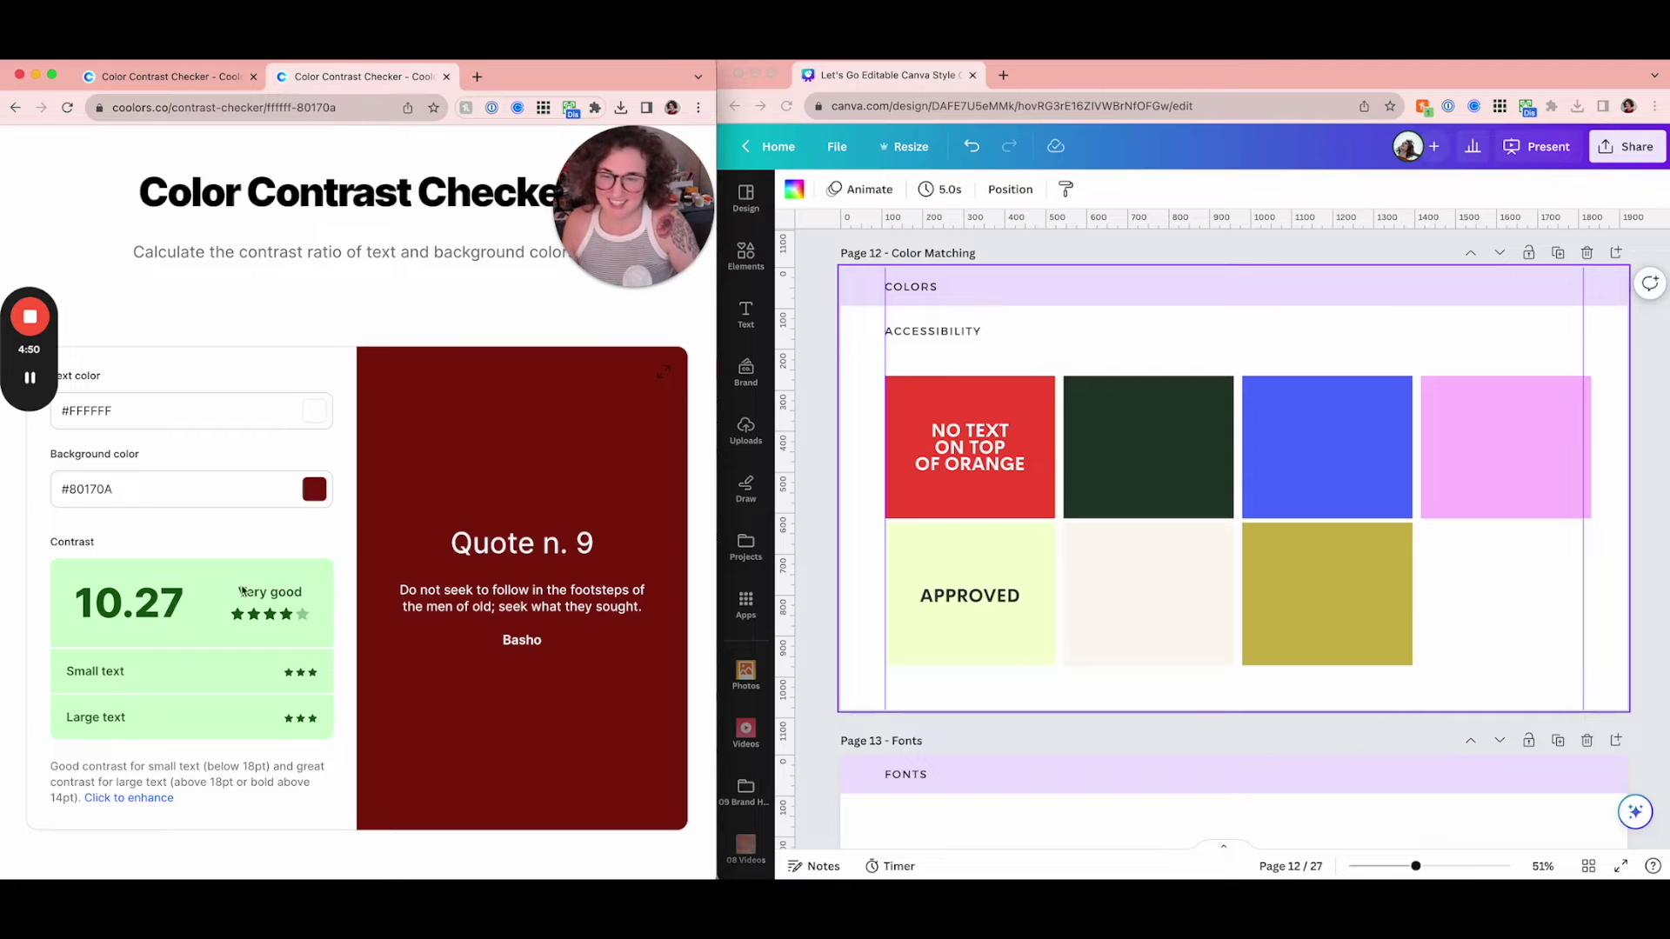
left_click(156, 799)
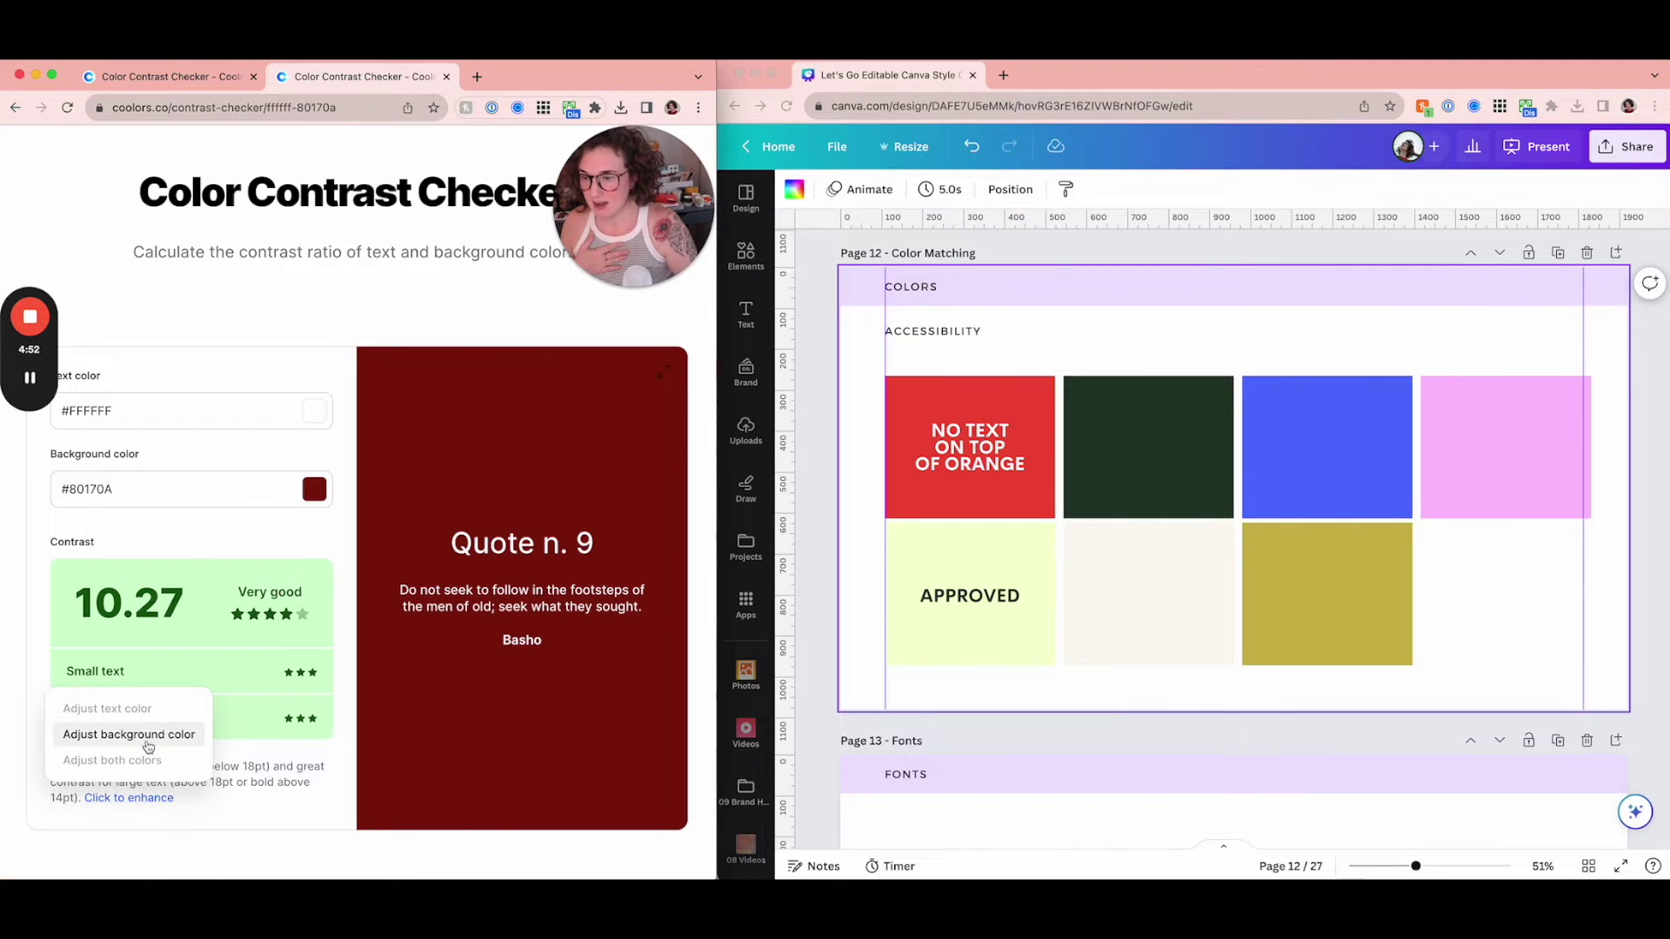
- Test white text on the dark green tile's #213A2A in Coolors, scoring 12.33
left_click(1113, 420)
left_click(792, 190)
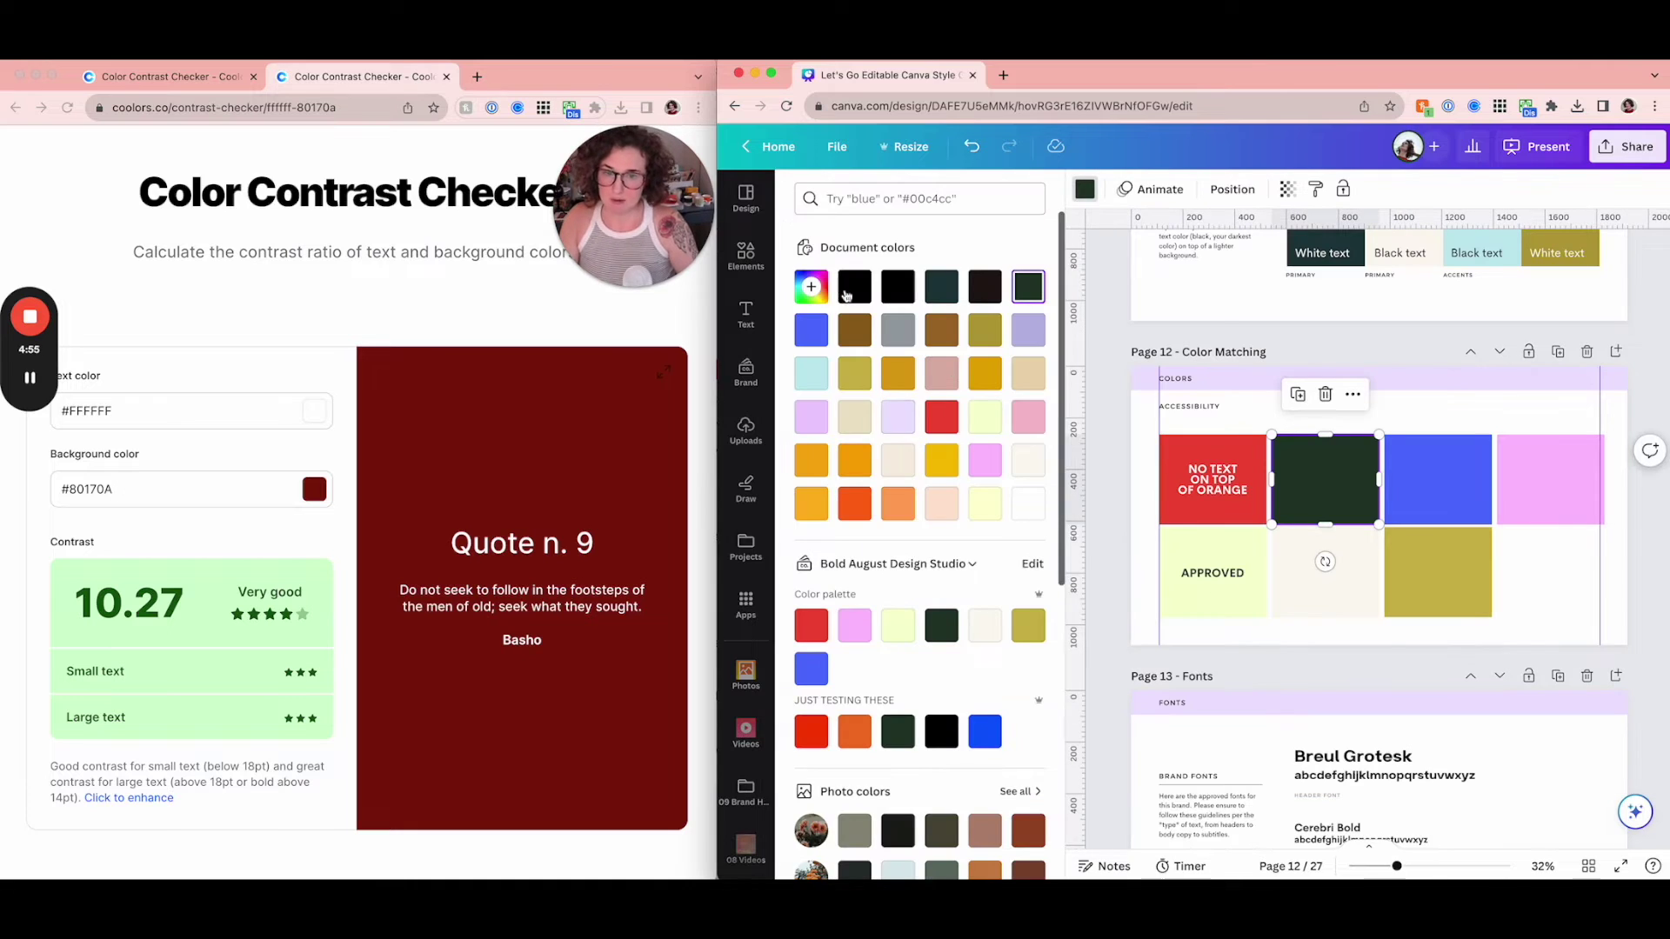
left_click(811, 286)
key("super+c")
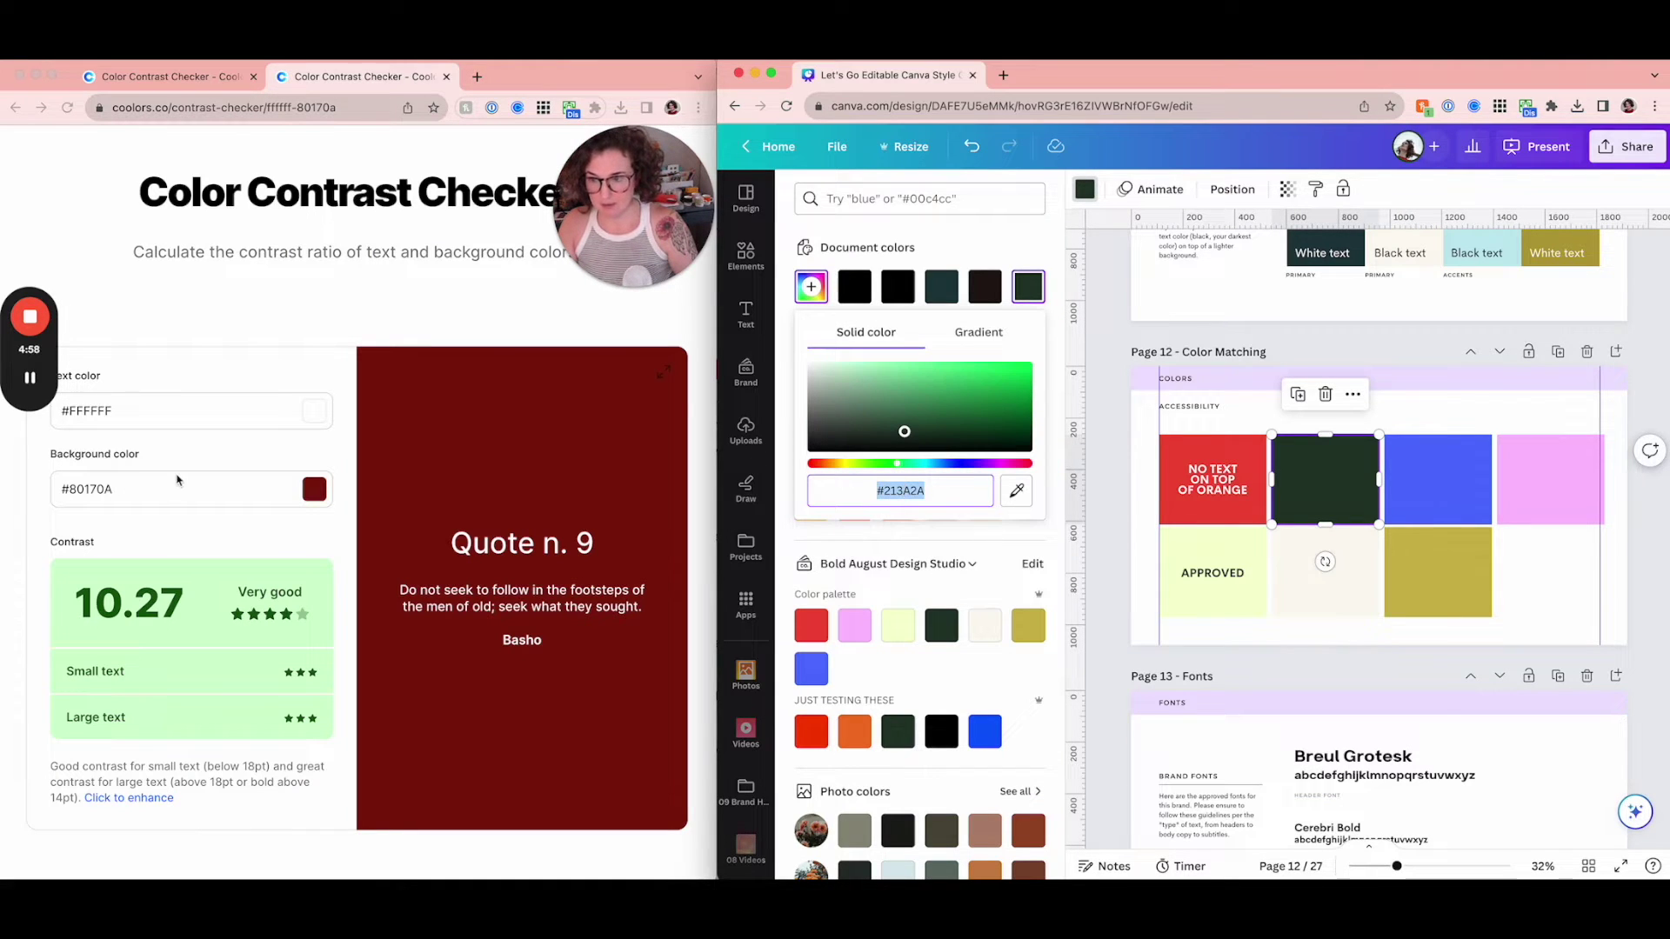
left_click(87, 411)
left_click(93, 490)
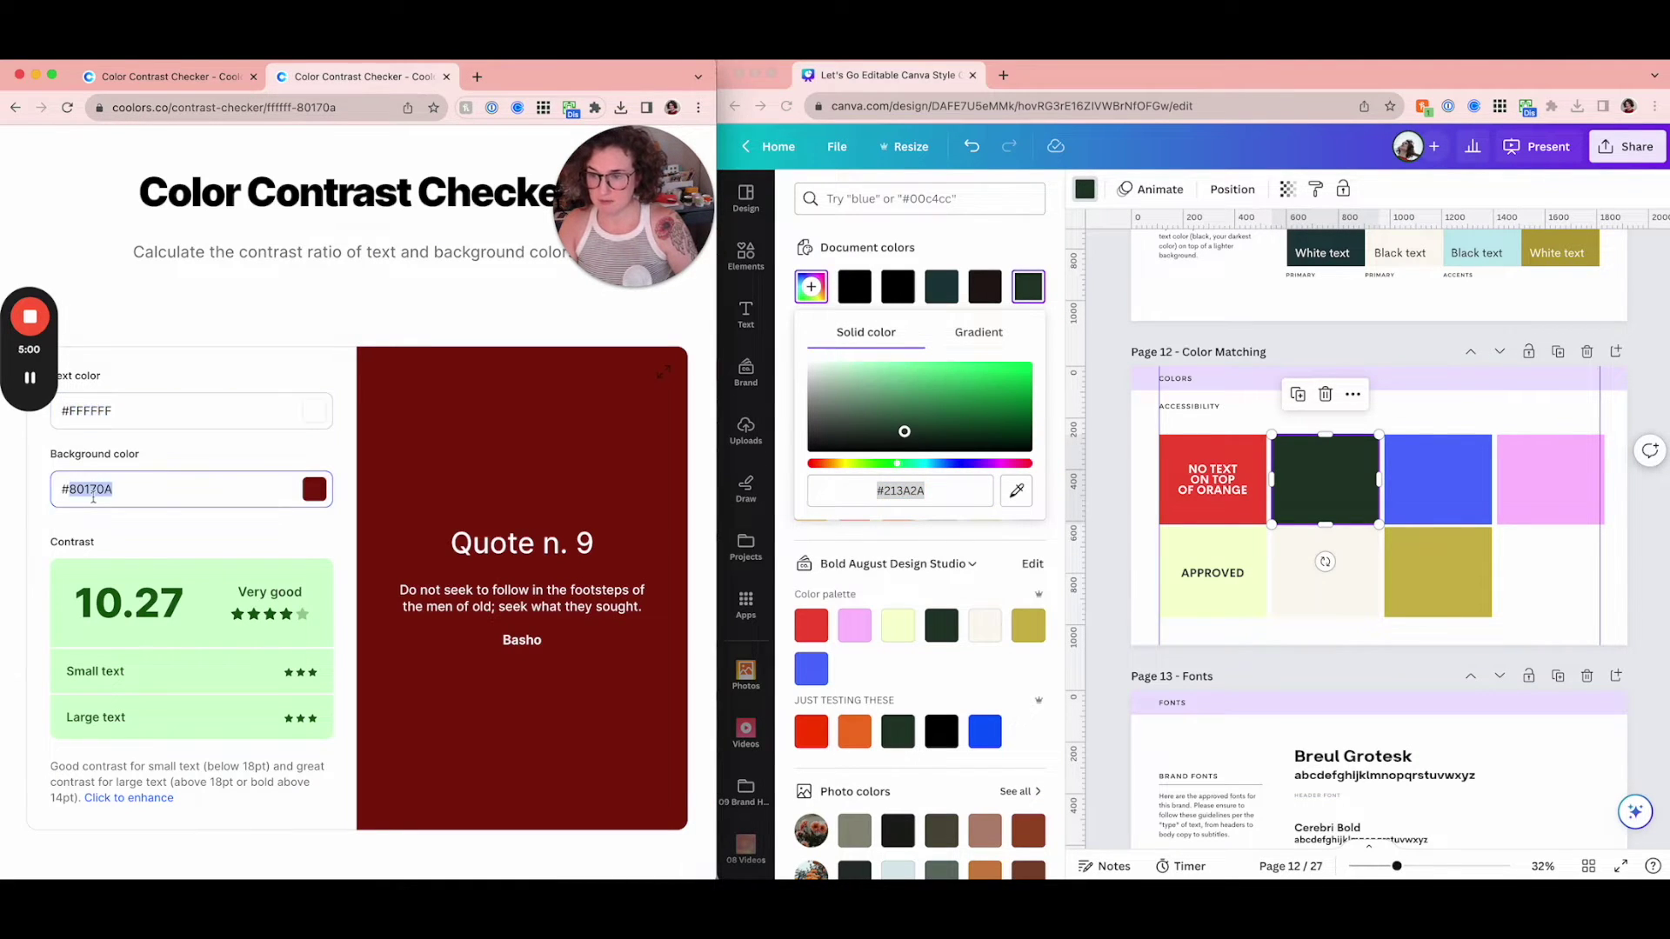
key("super+v")
left_click(167, 332)
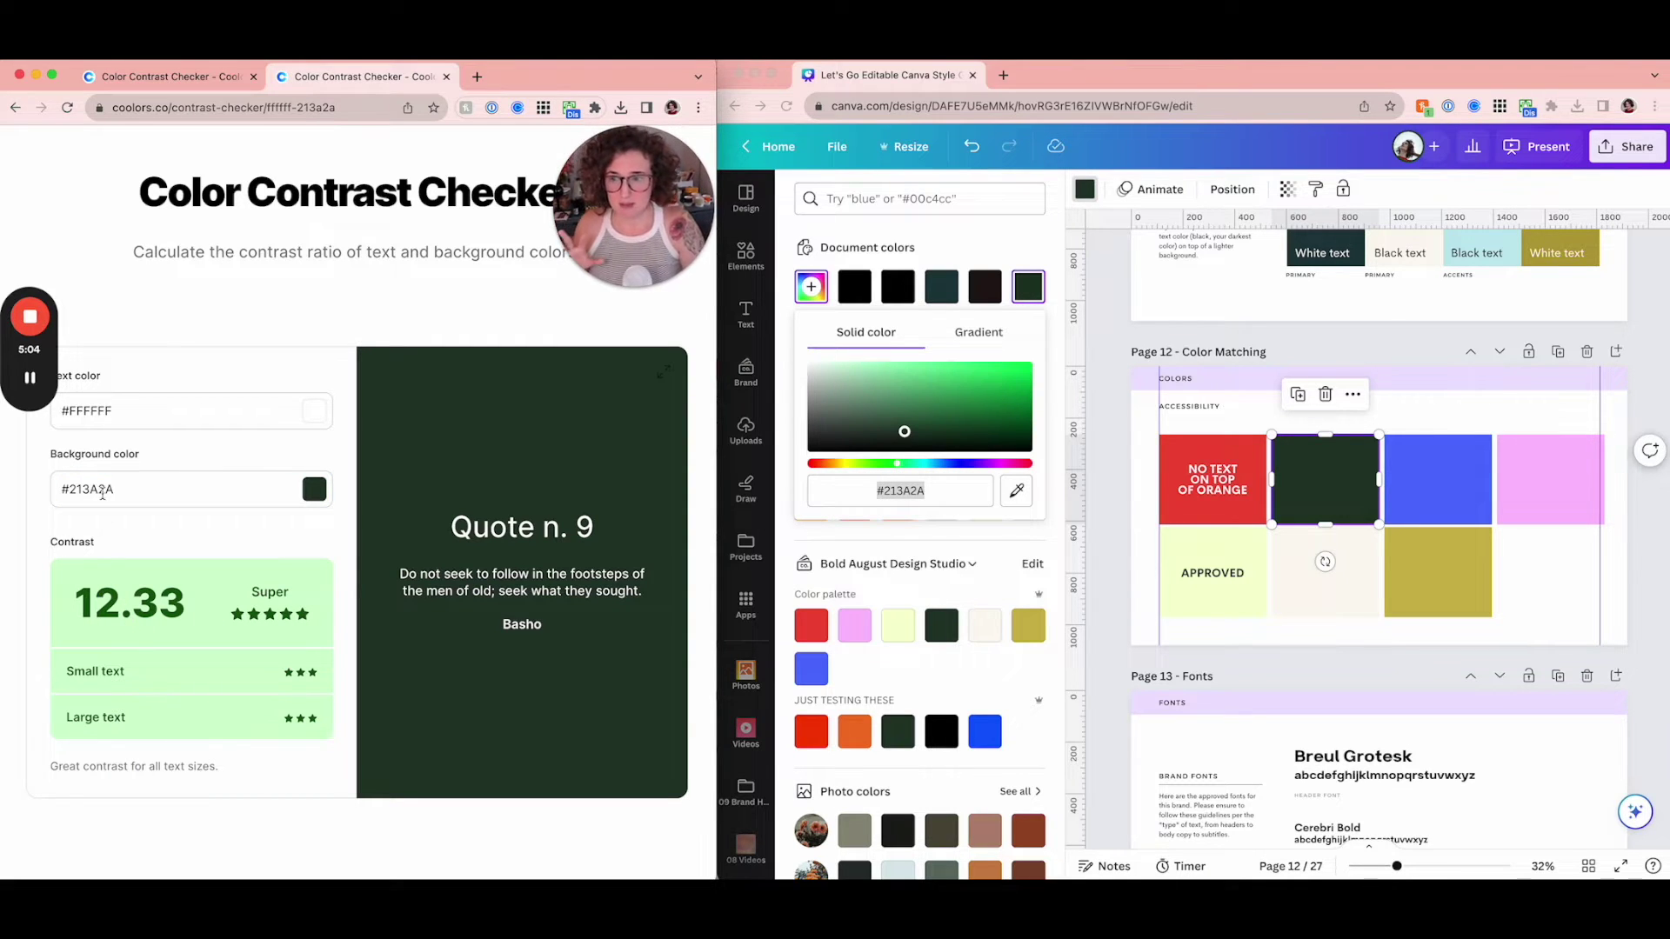
- Make the selected square pink from the palette and show its custom colour picker
left_click(89, 409)
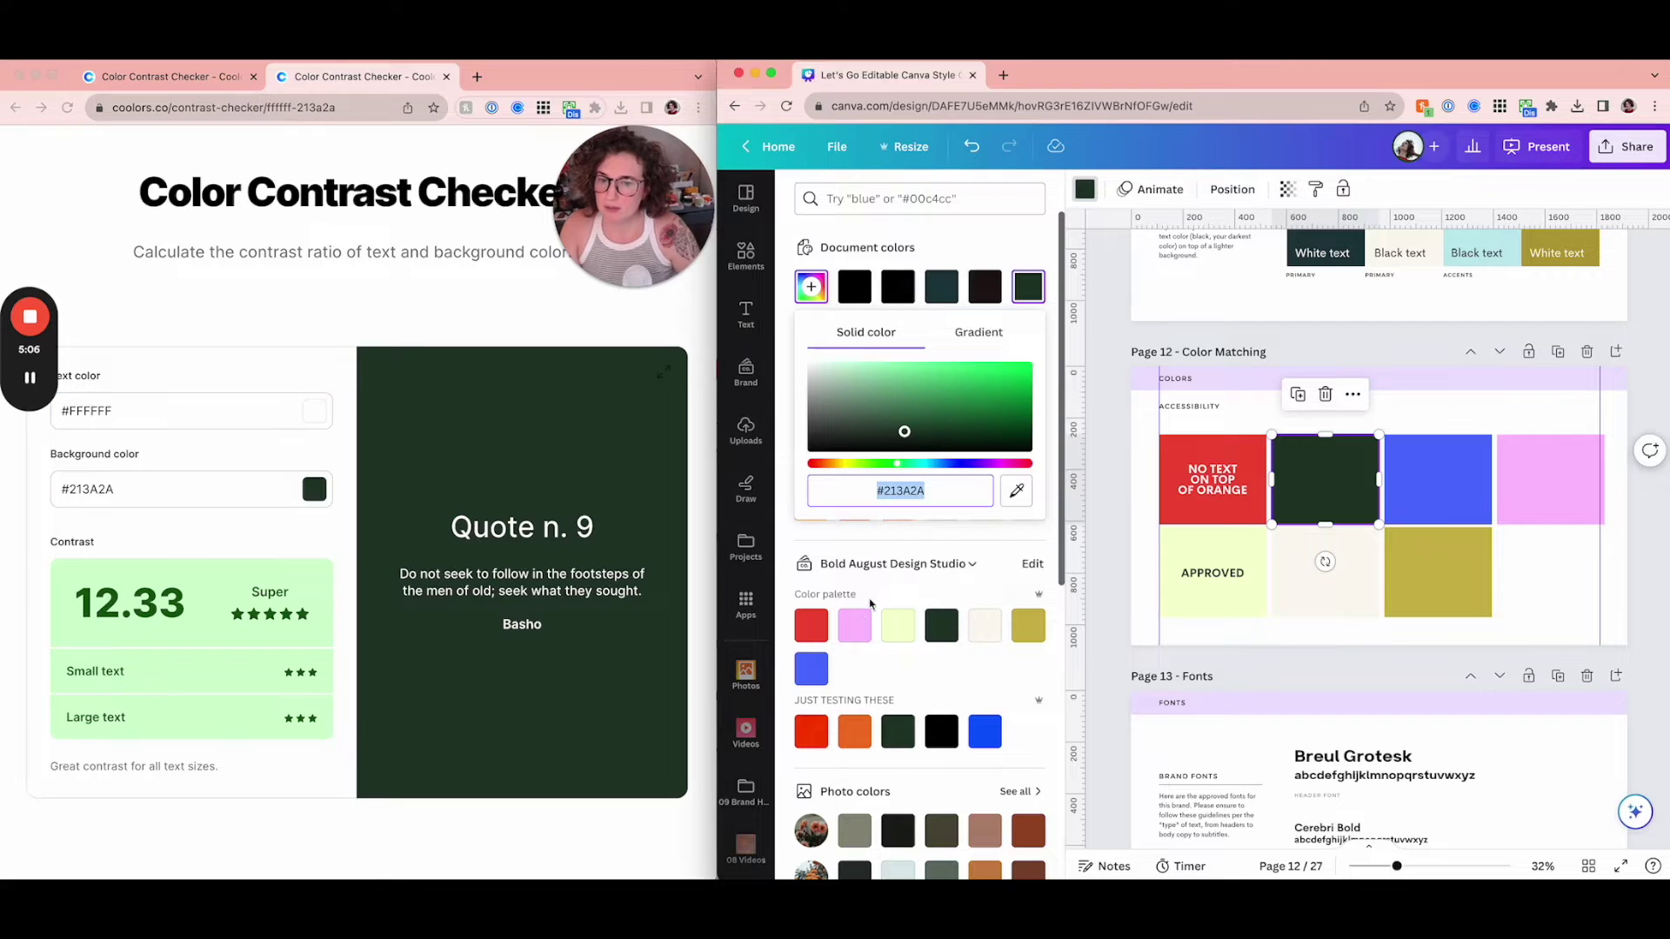
left_click(855, 626)
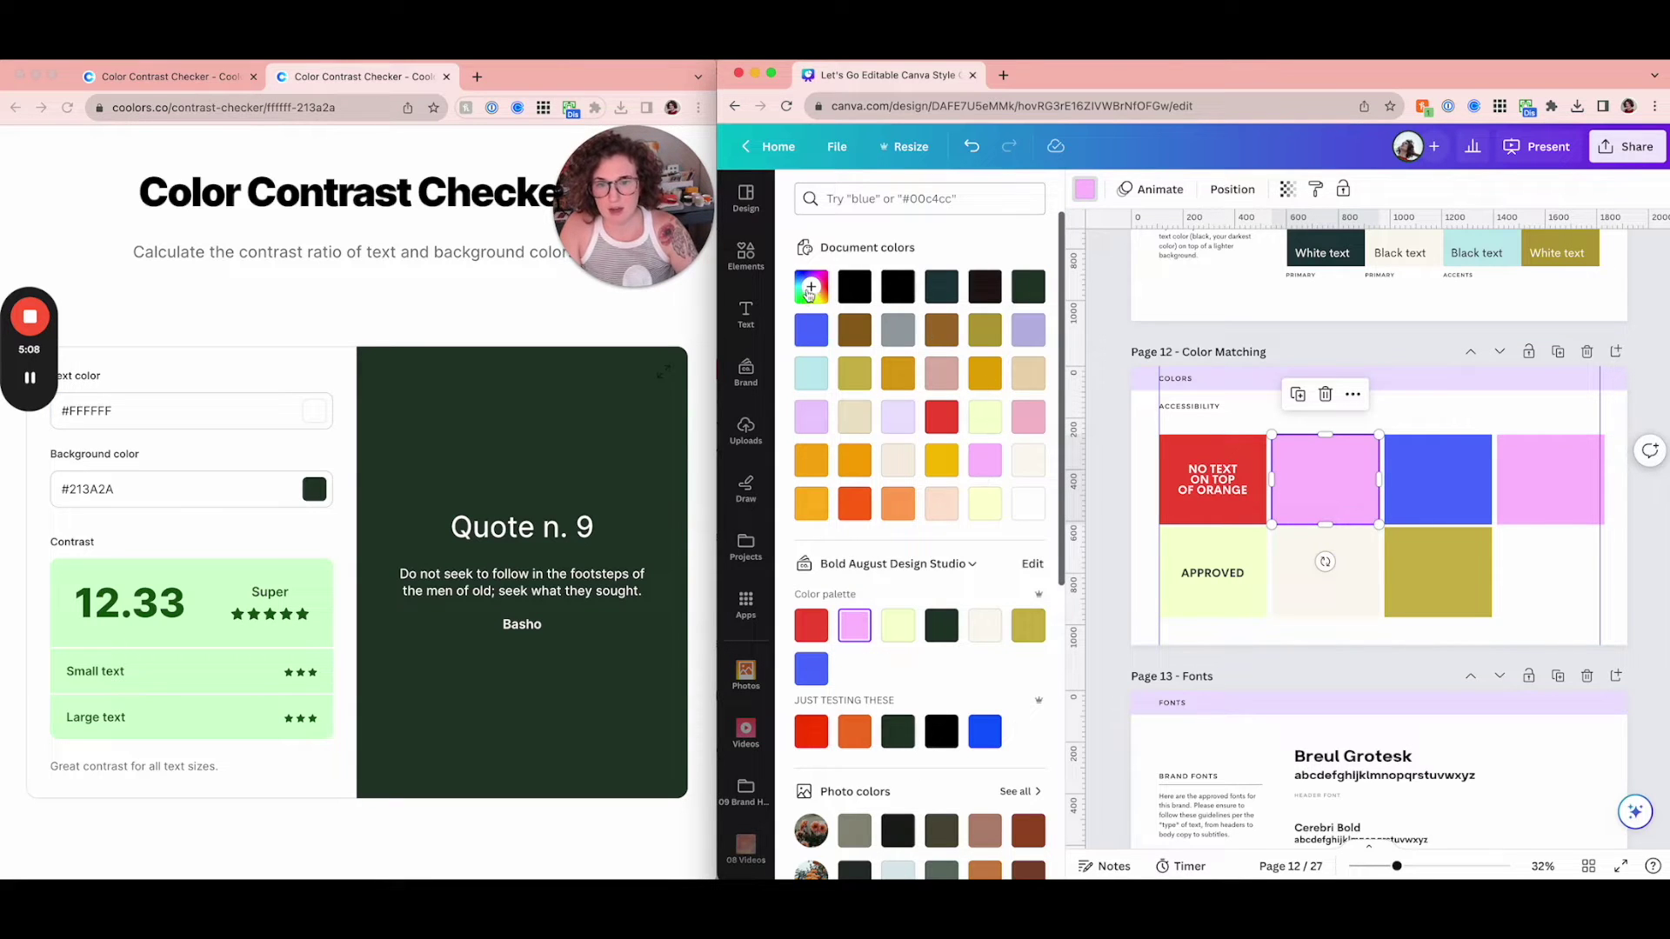
left_click(808, 289)
- Paste the pink square's hex #FCC0FF into Coolors' Text color field
left_click(900, 489)
double_click(900, 489)
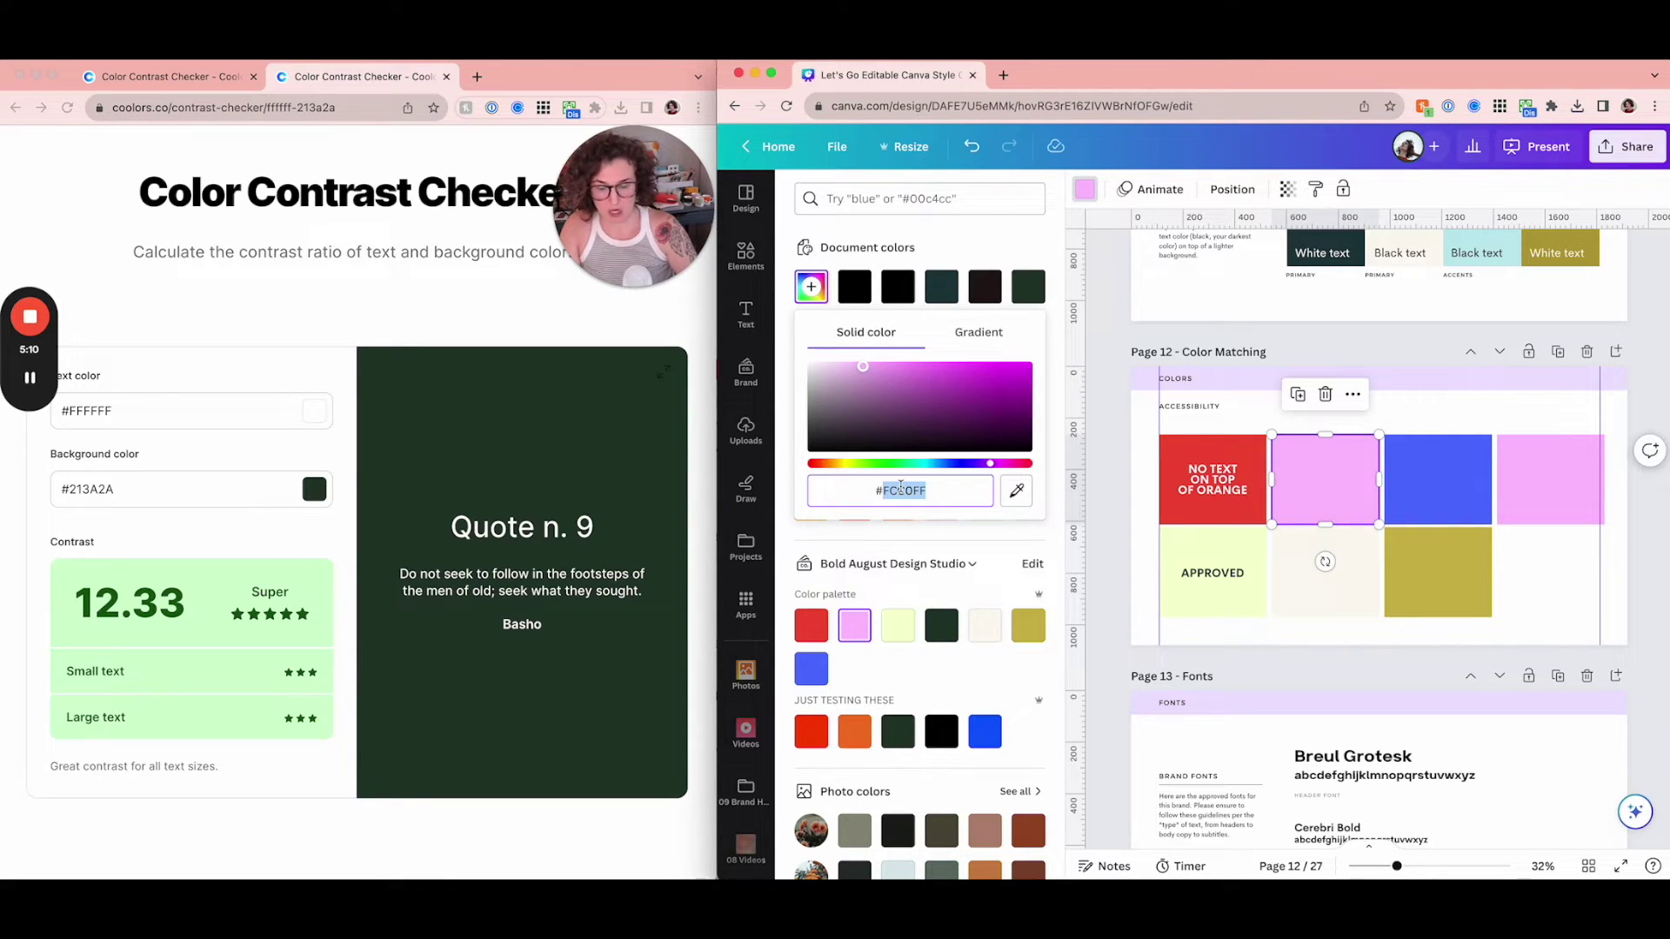
left_click(96, 415)
double_click(96, 415)
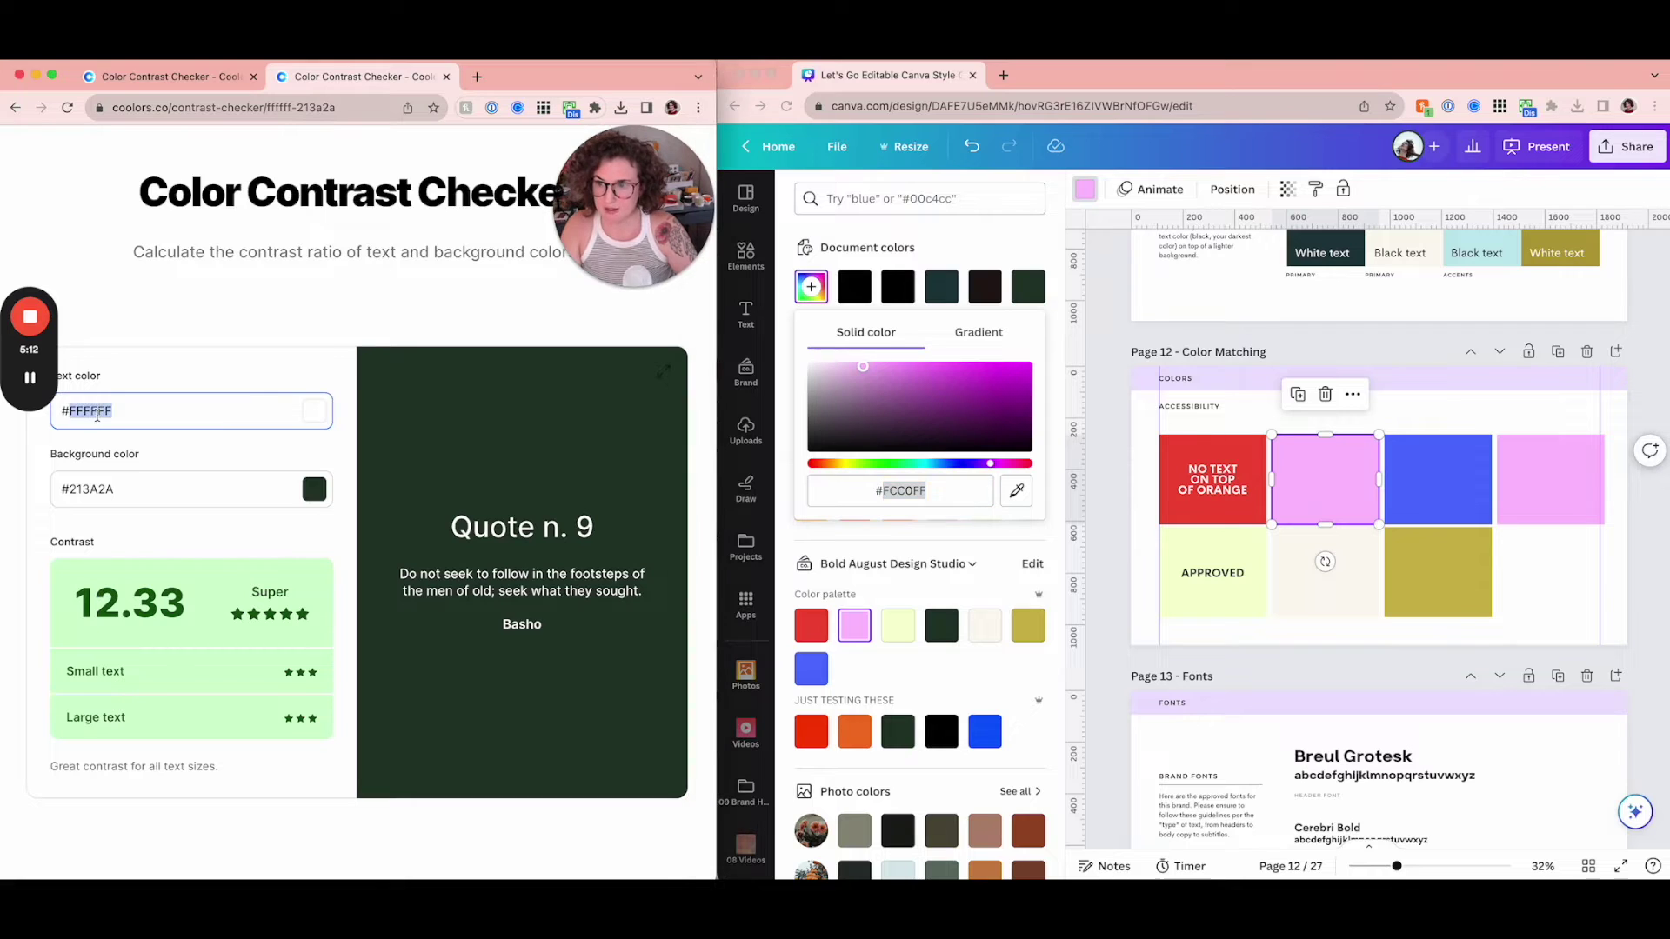
type("FCC0FF")
left_click(184, 319)
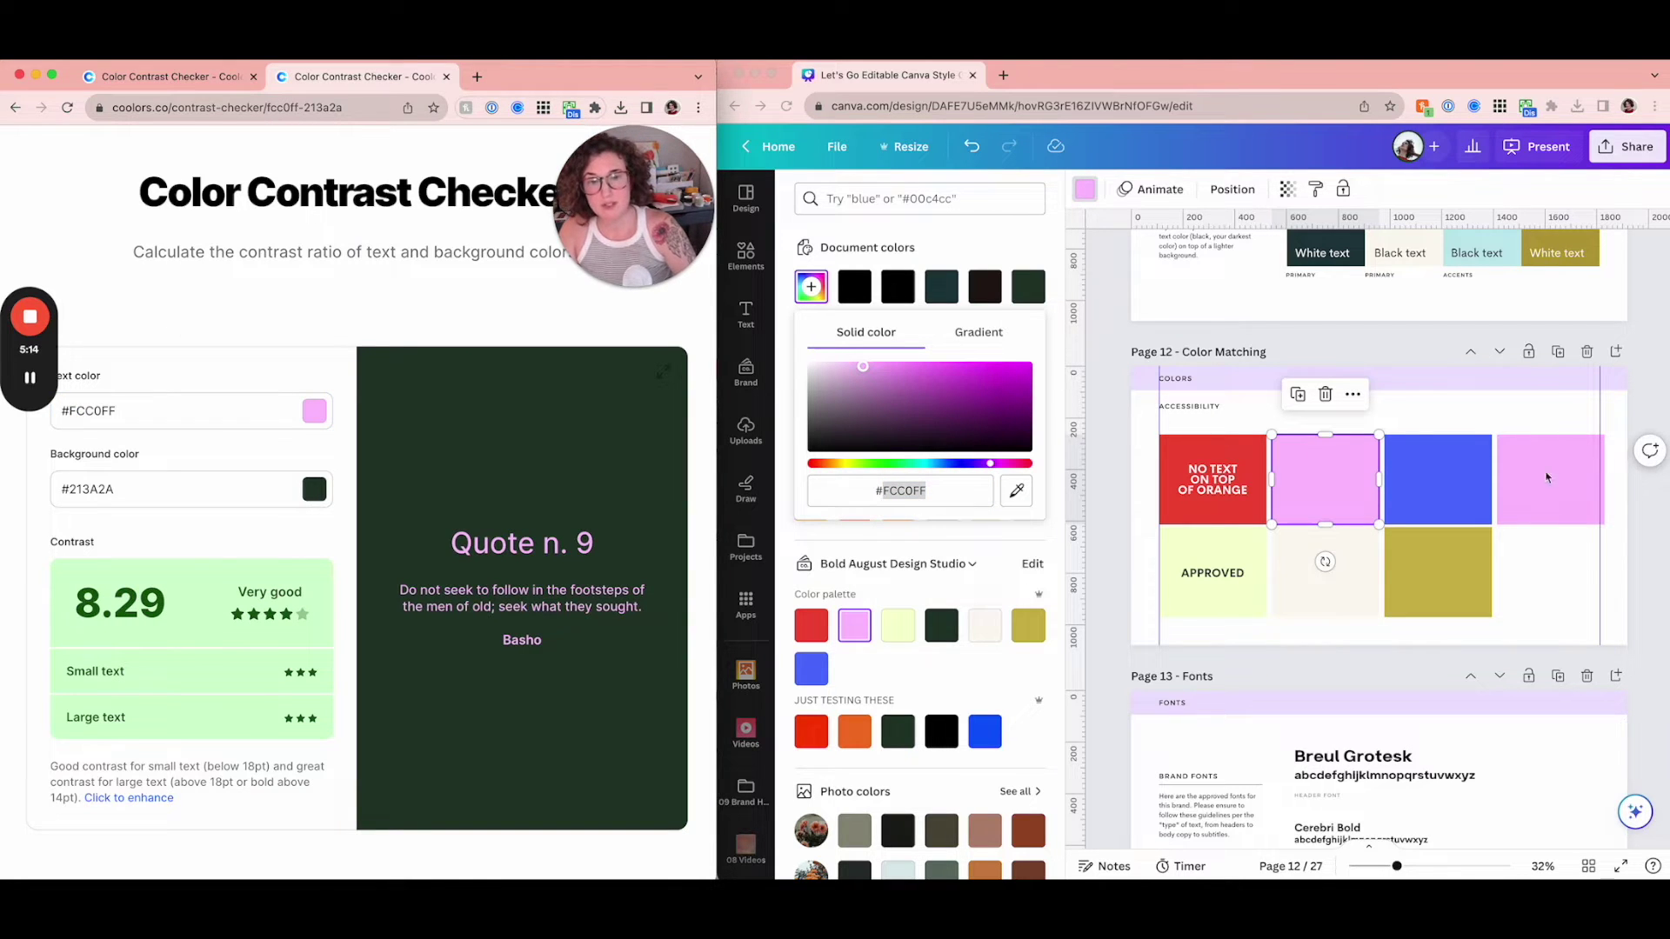
- Recolour the pink square dark green and give it a copied white PINK label
left_click(1562, 392)
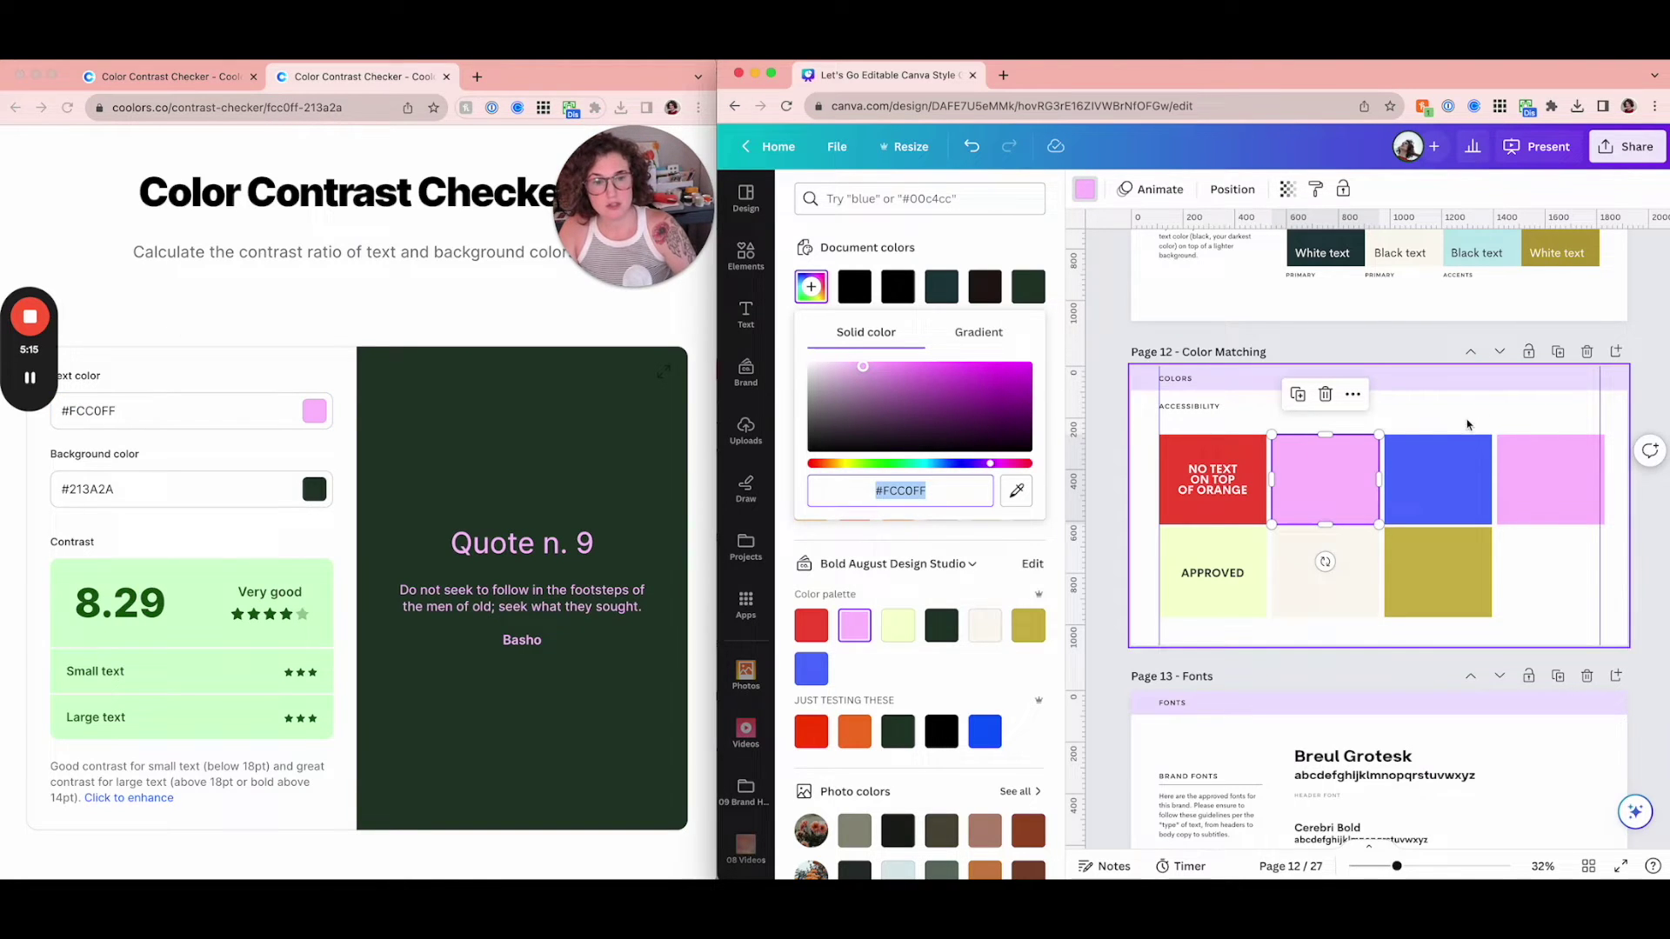
left_click(941, 624)
left_click(1222, 486)
scroll(1218, 478, "up", 3)
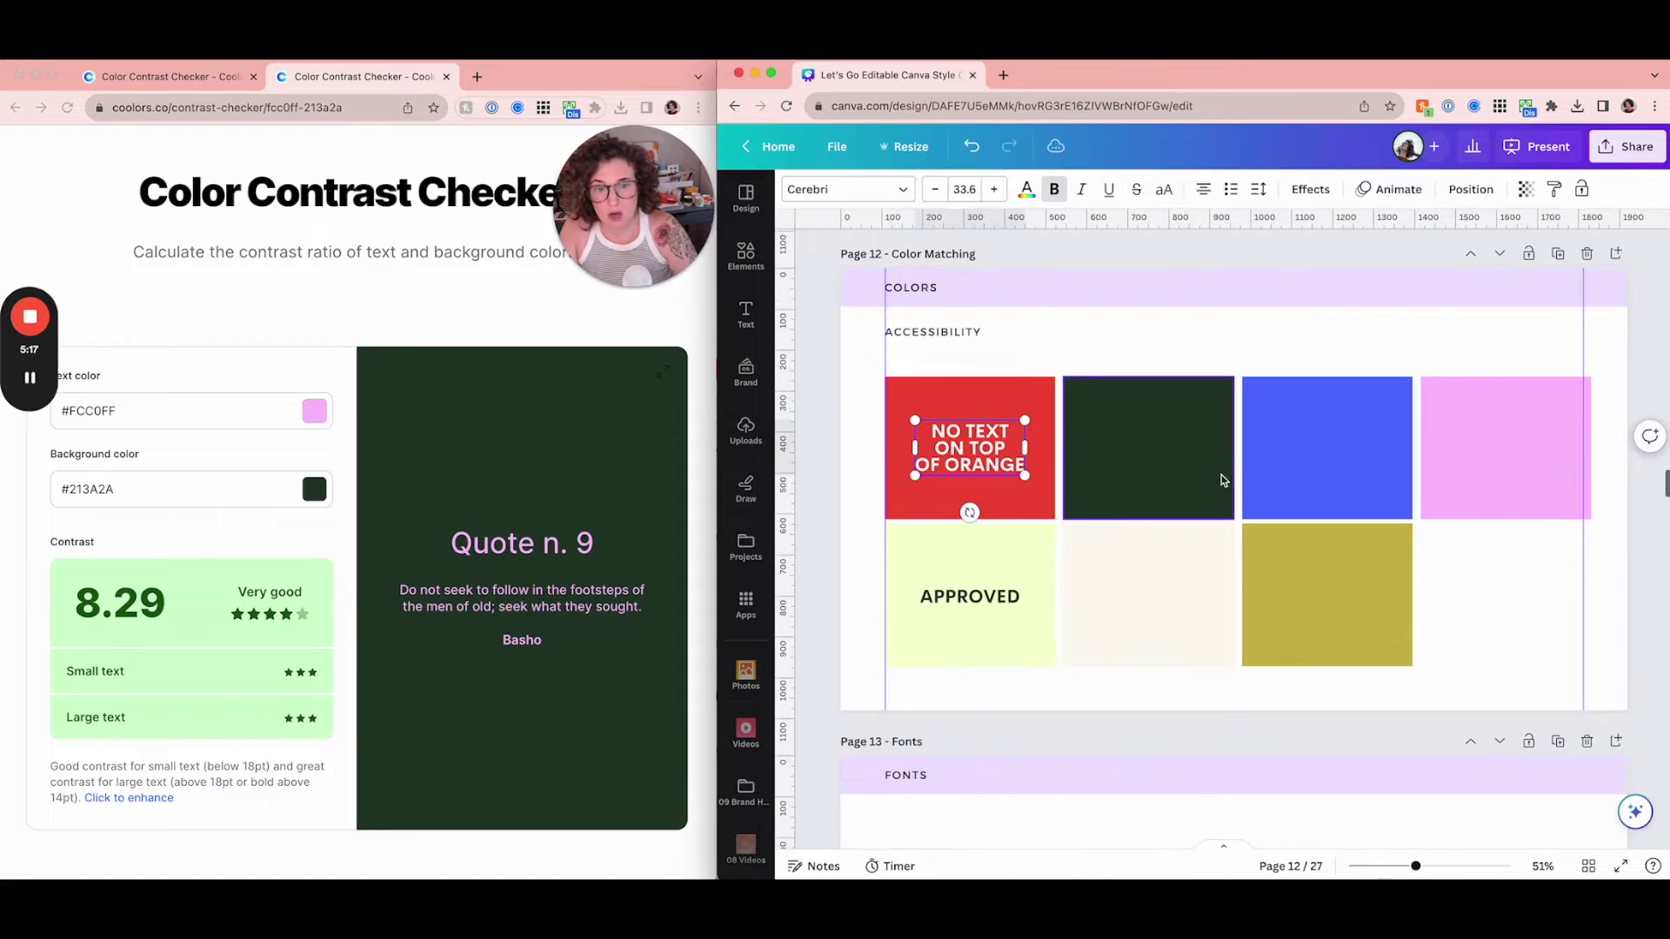
left_click_drag(983, 464, 1093, 466)
double_click(1148, 465)
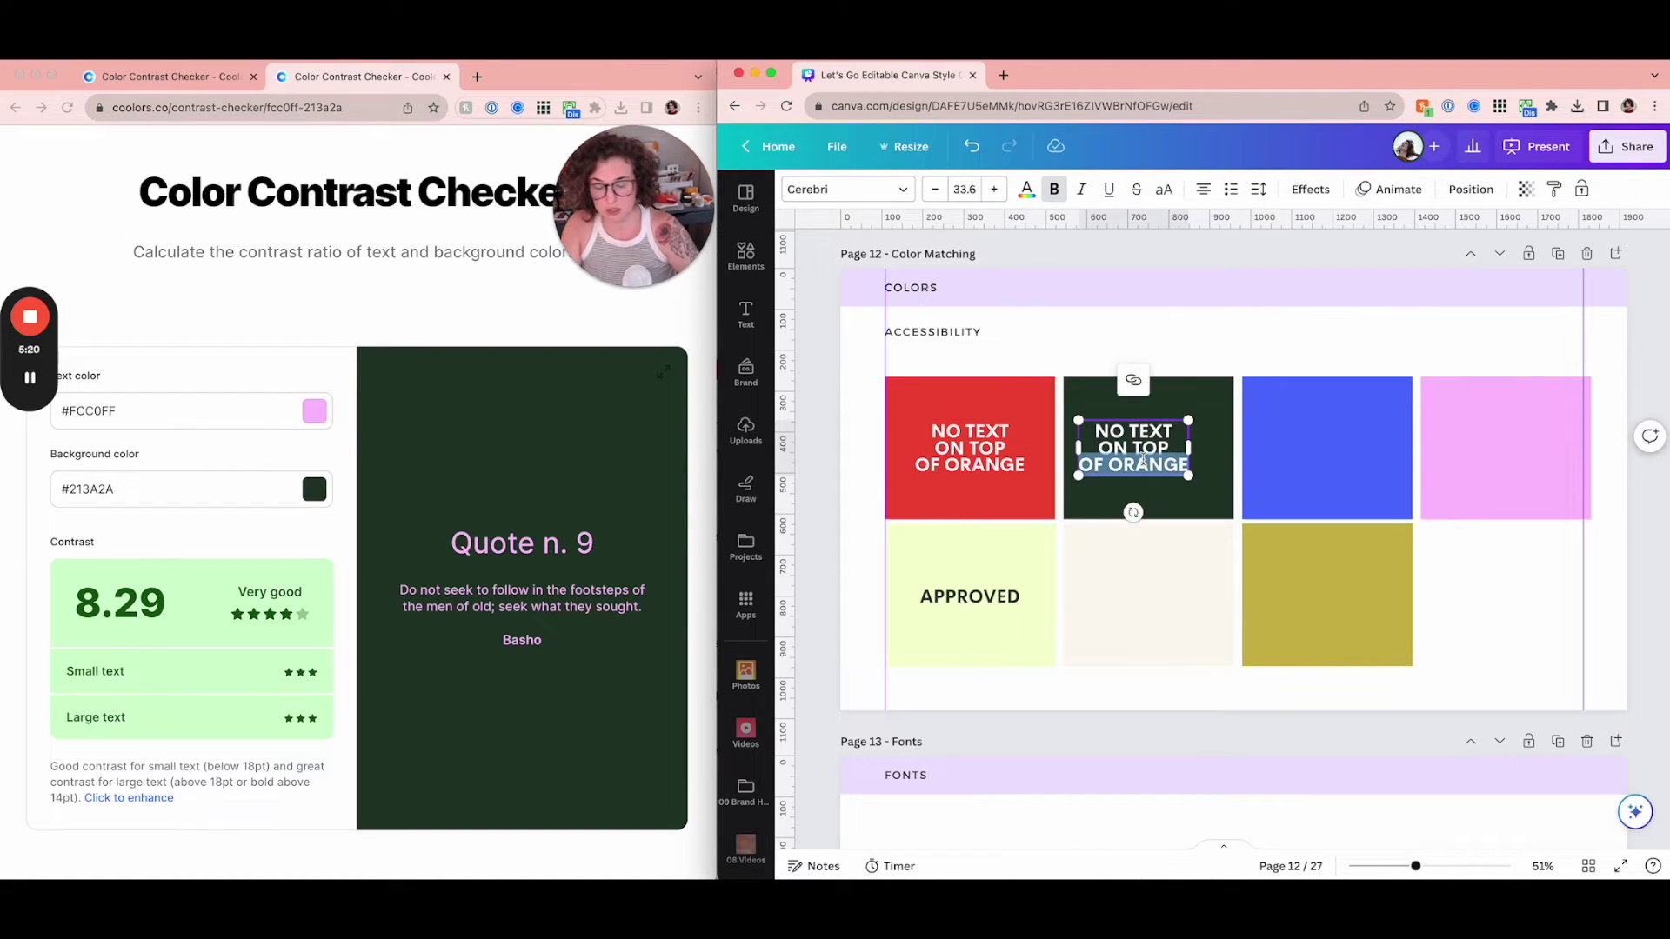
type("PINK")
key("super+shift+Up")
key("BackSpace")
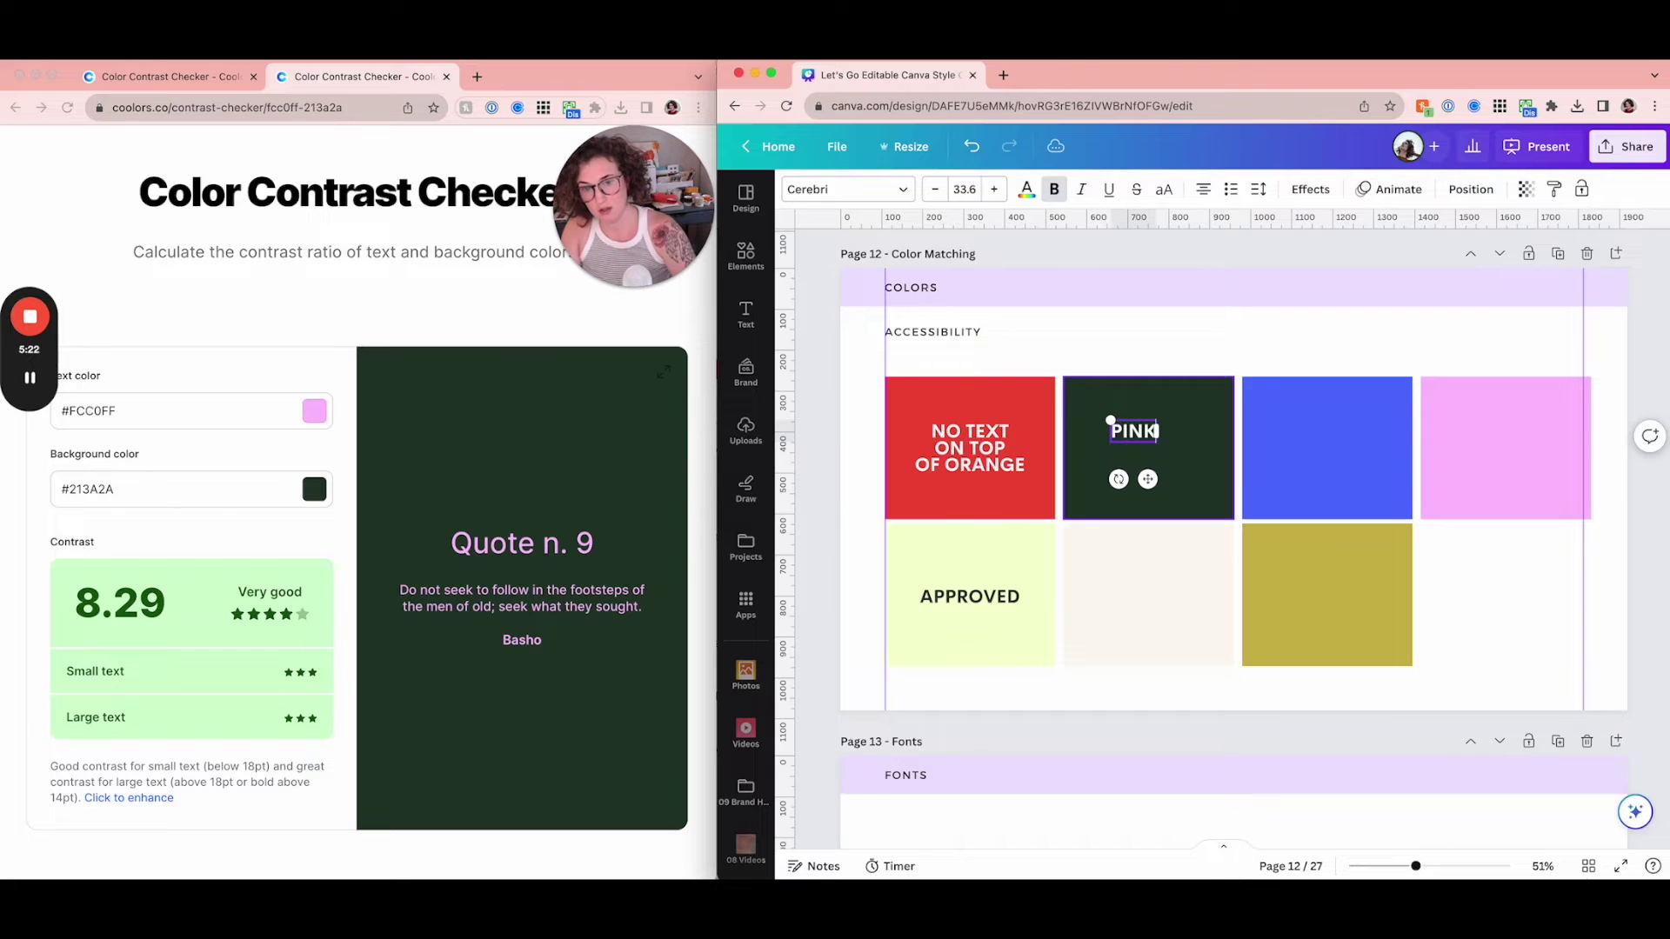
left_click(1142, 389)
- Select the blue square and bring up its colour options
left_click(1133, 434)
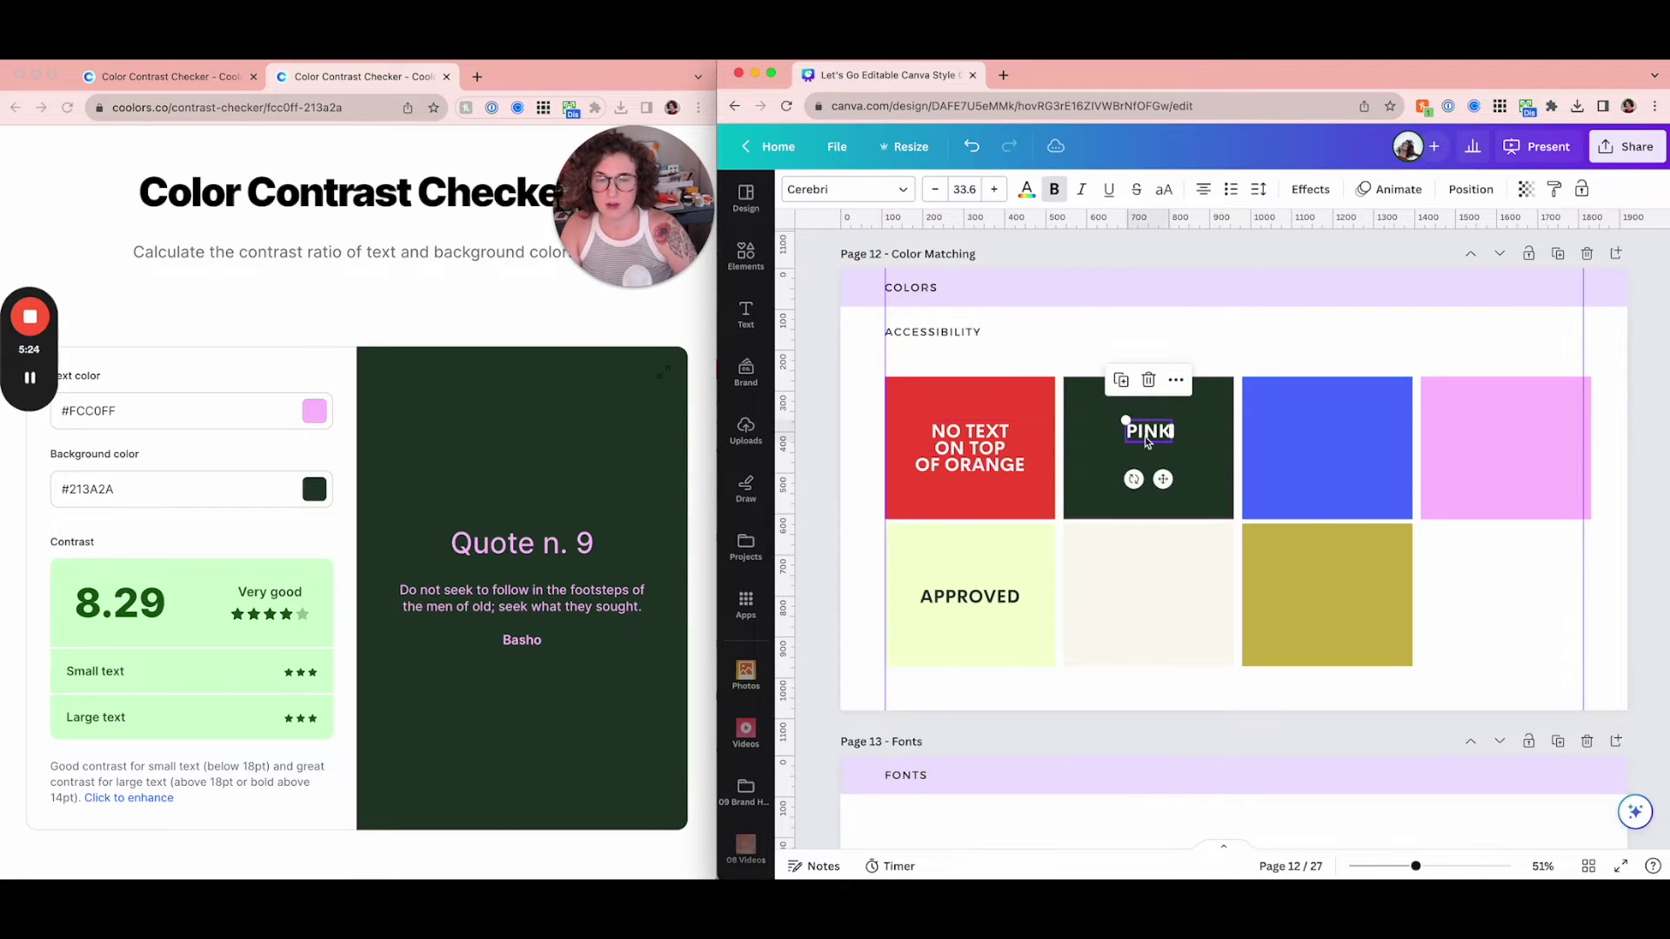
left_click(1282, 465)
left_click(793, 190)
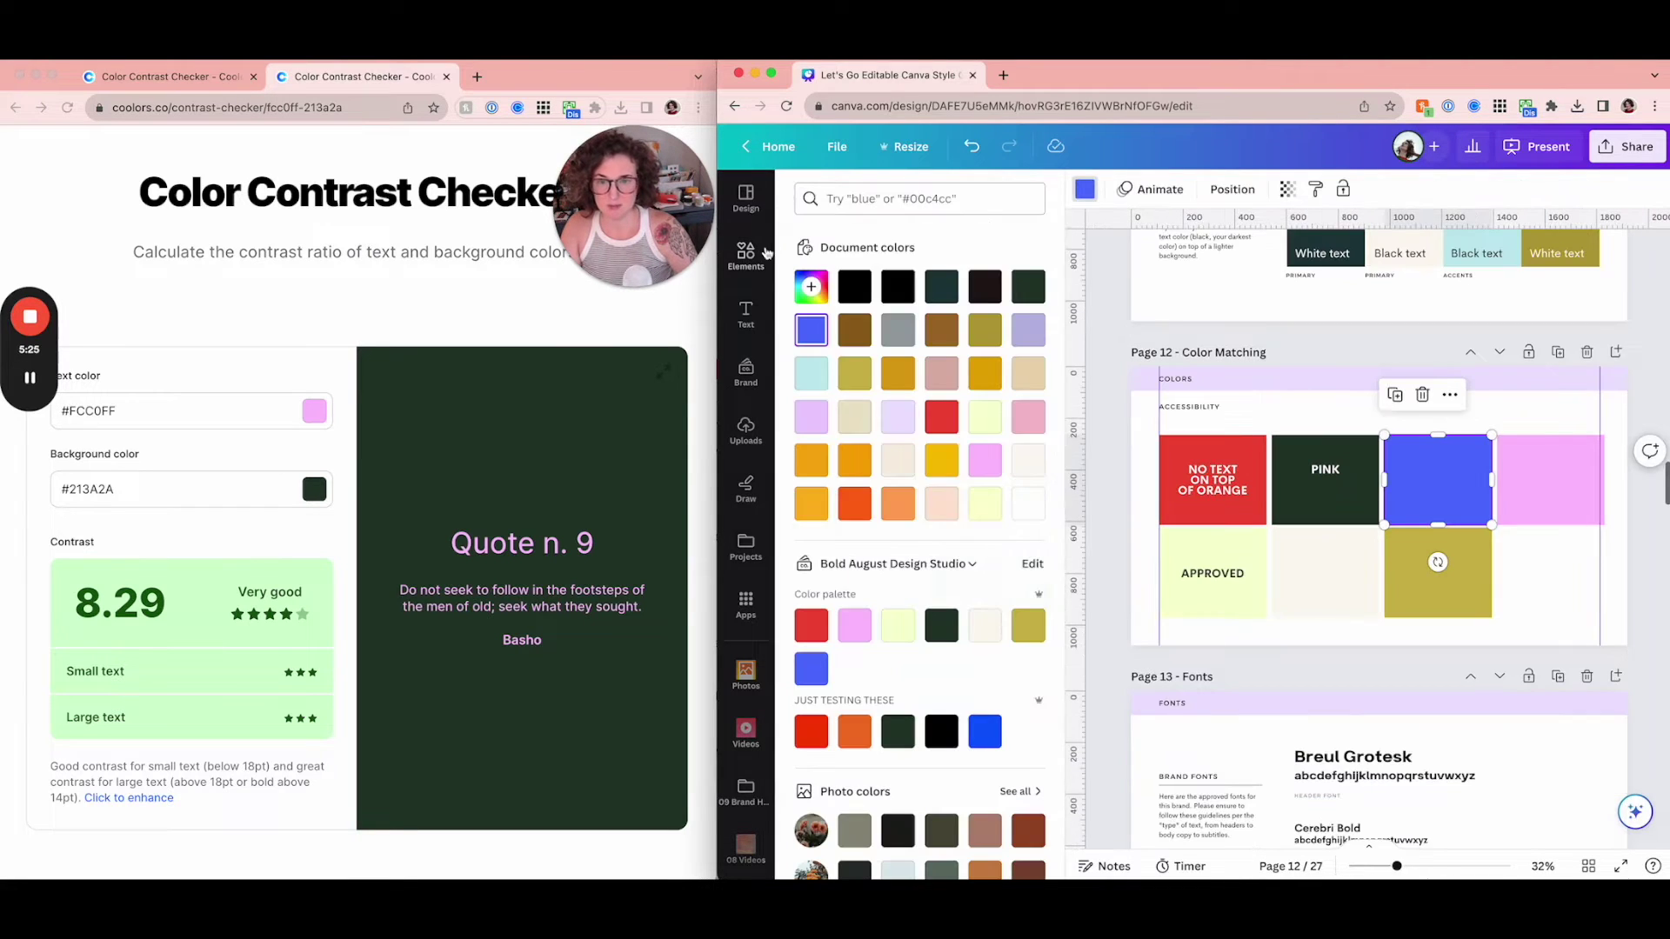
- Paste the blue square's hex #5271FF into Coolors' Text color field
left_click(810, 286)
left_click(899, 492)
double_click(898, 492)
key("super+c")
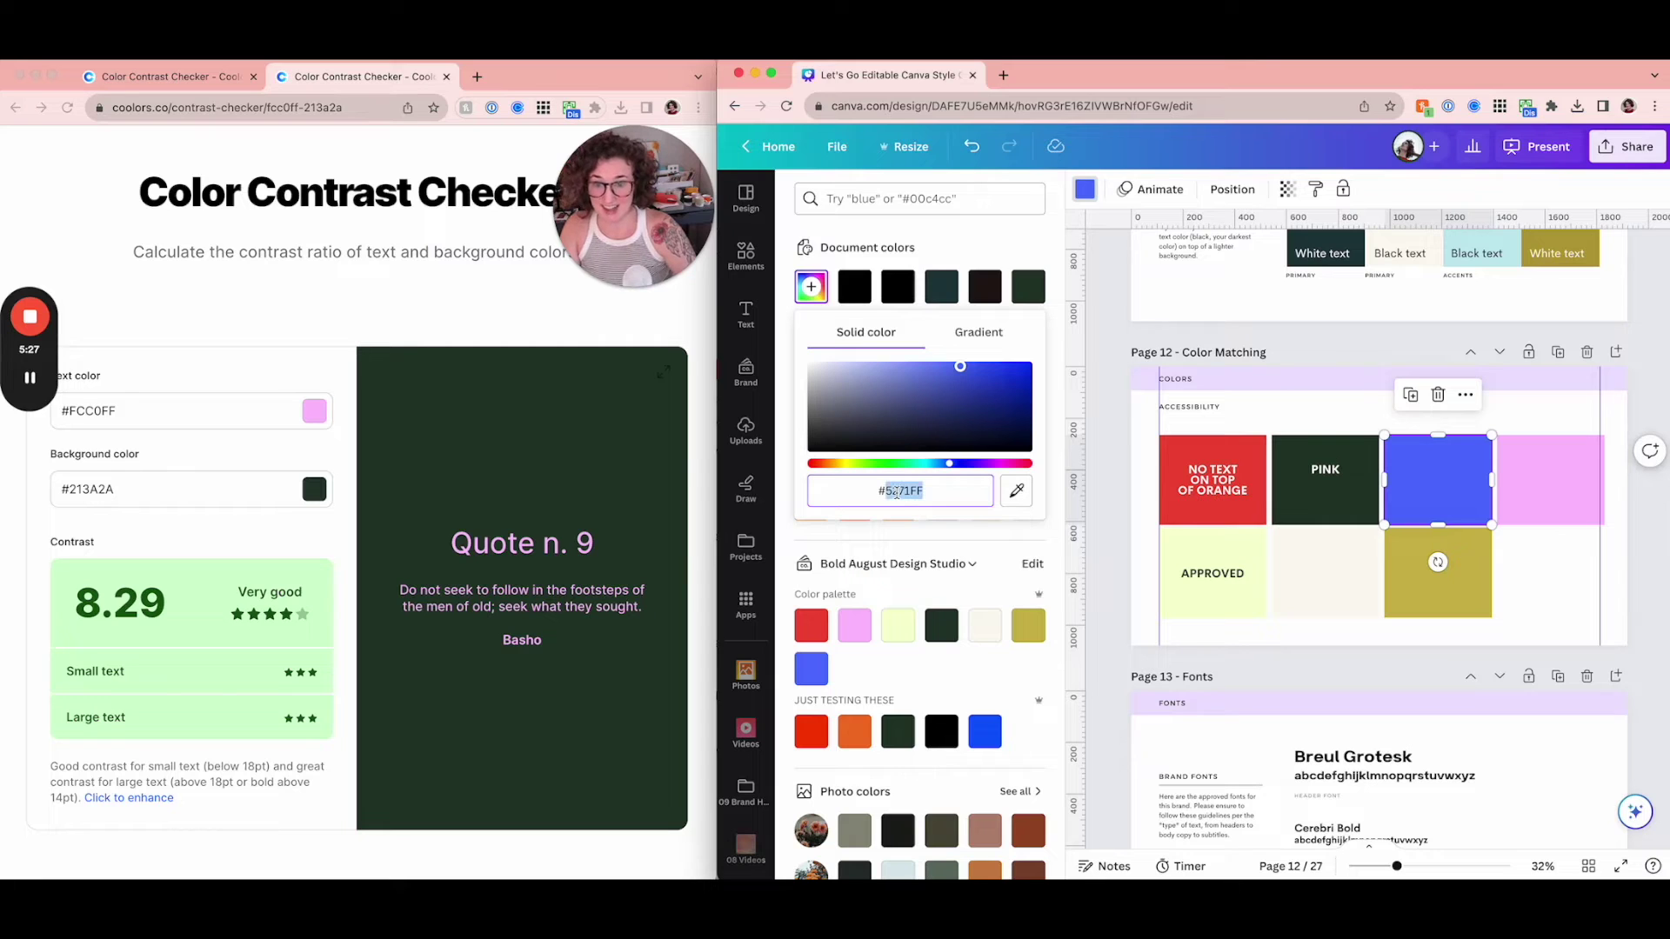
left_click(96, 410)
double_click(96, 410)
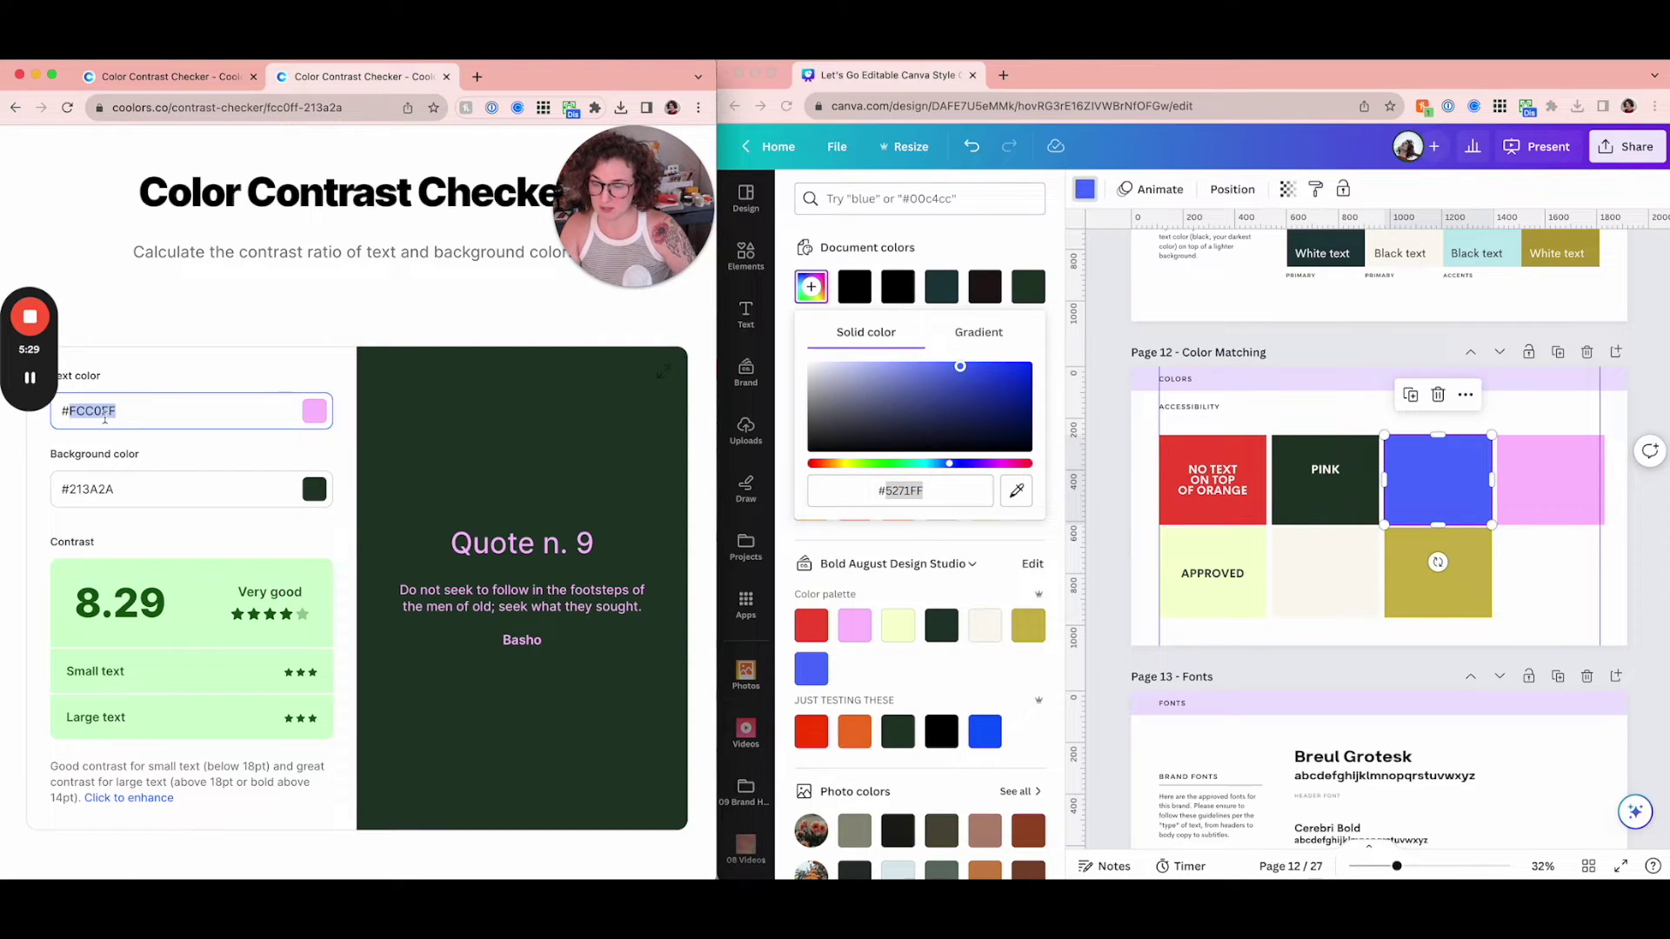
key("super+v")
left_click(125, 352)
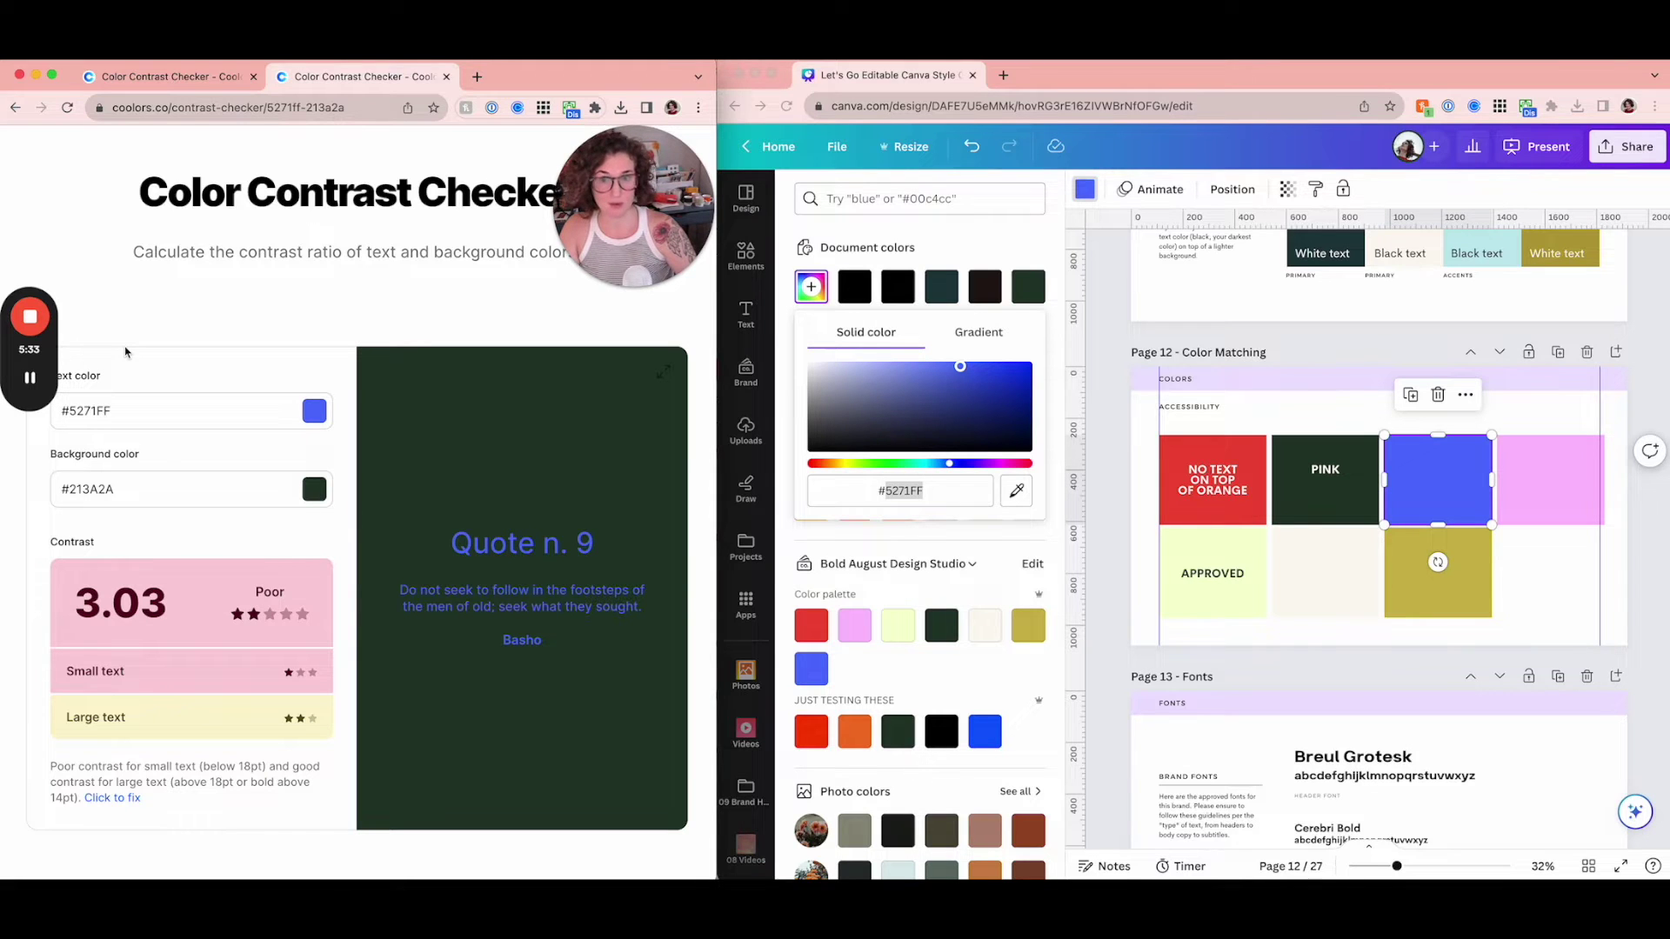
left_click(1320, 423)
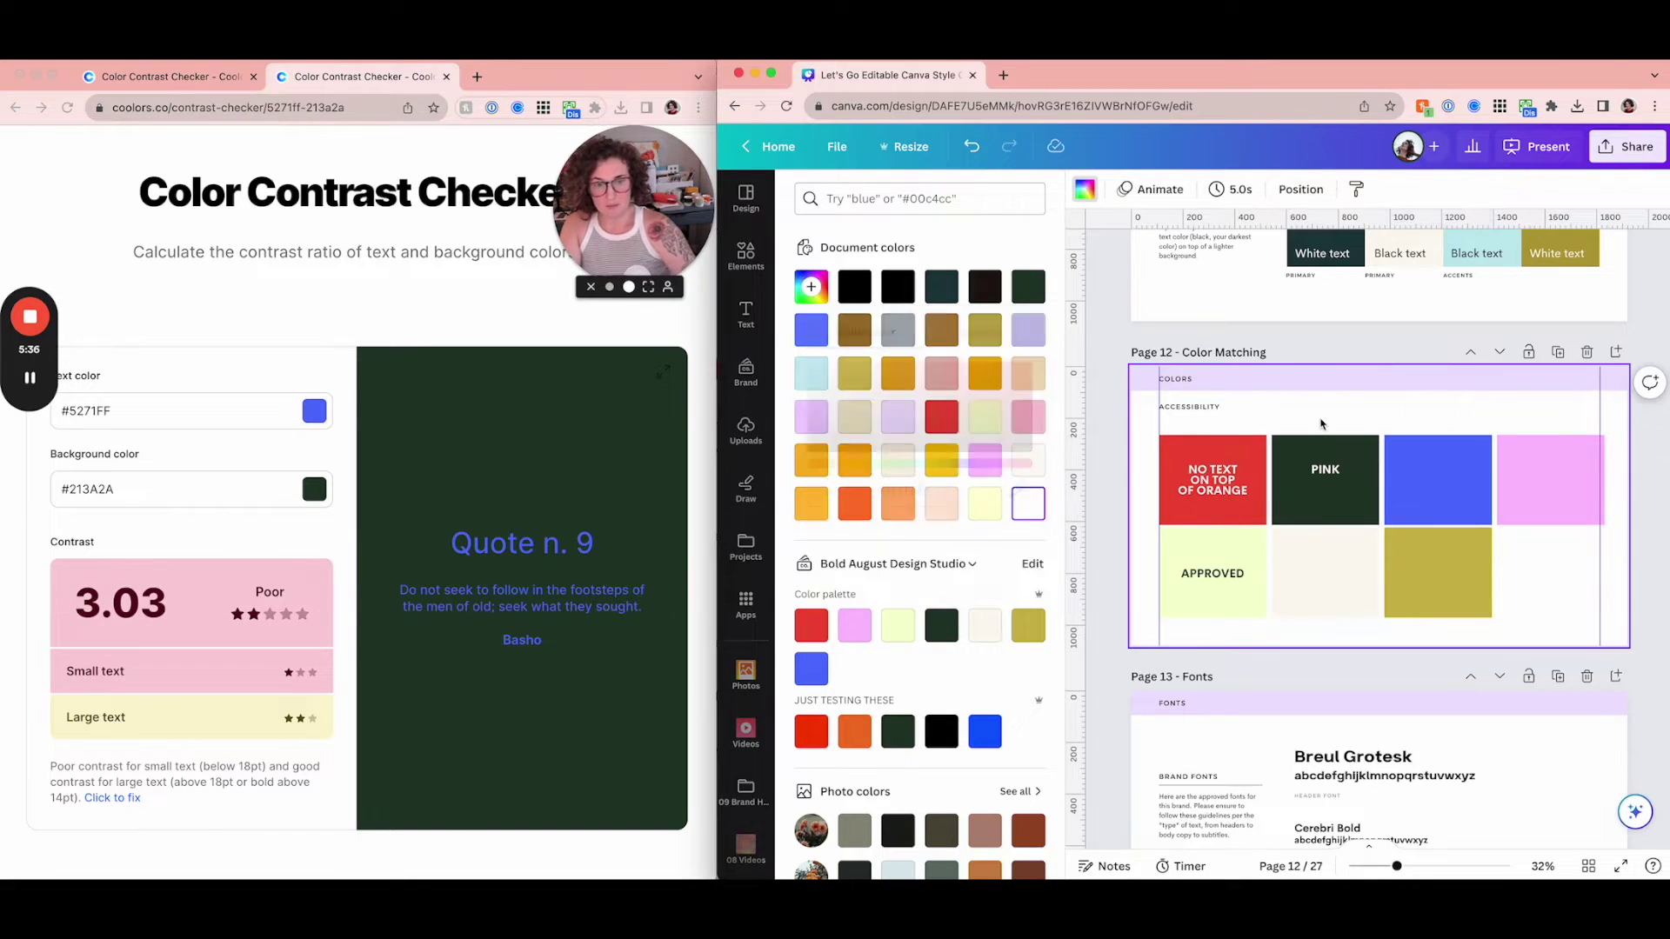
left_click(1408, 472)
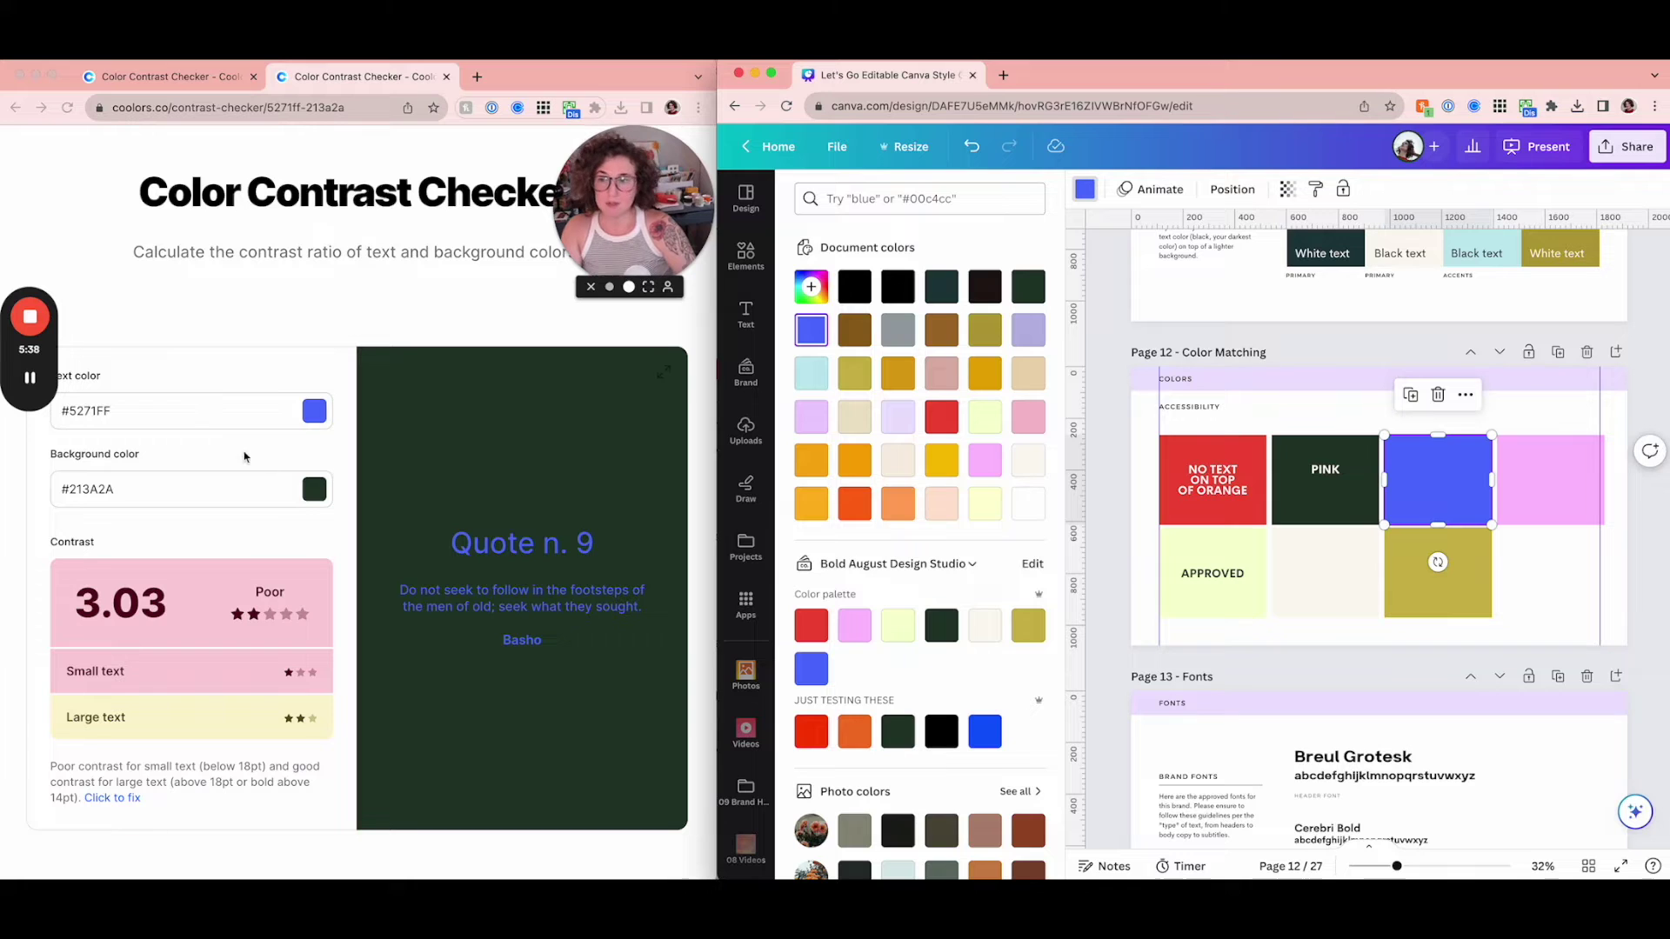
- Use #5271FF as the Coolors background and test white text, scoring 4.07
triple_click(121, 490)
type("#5271FF")
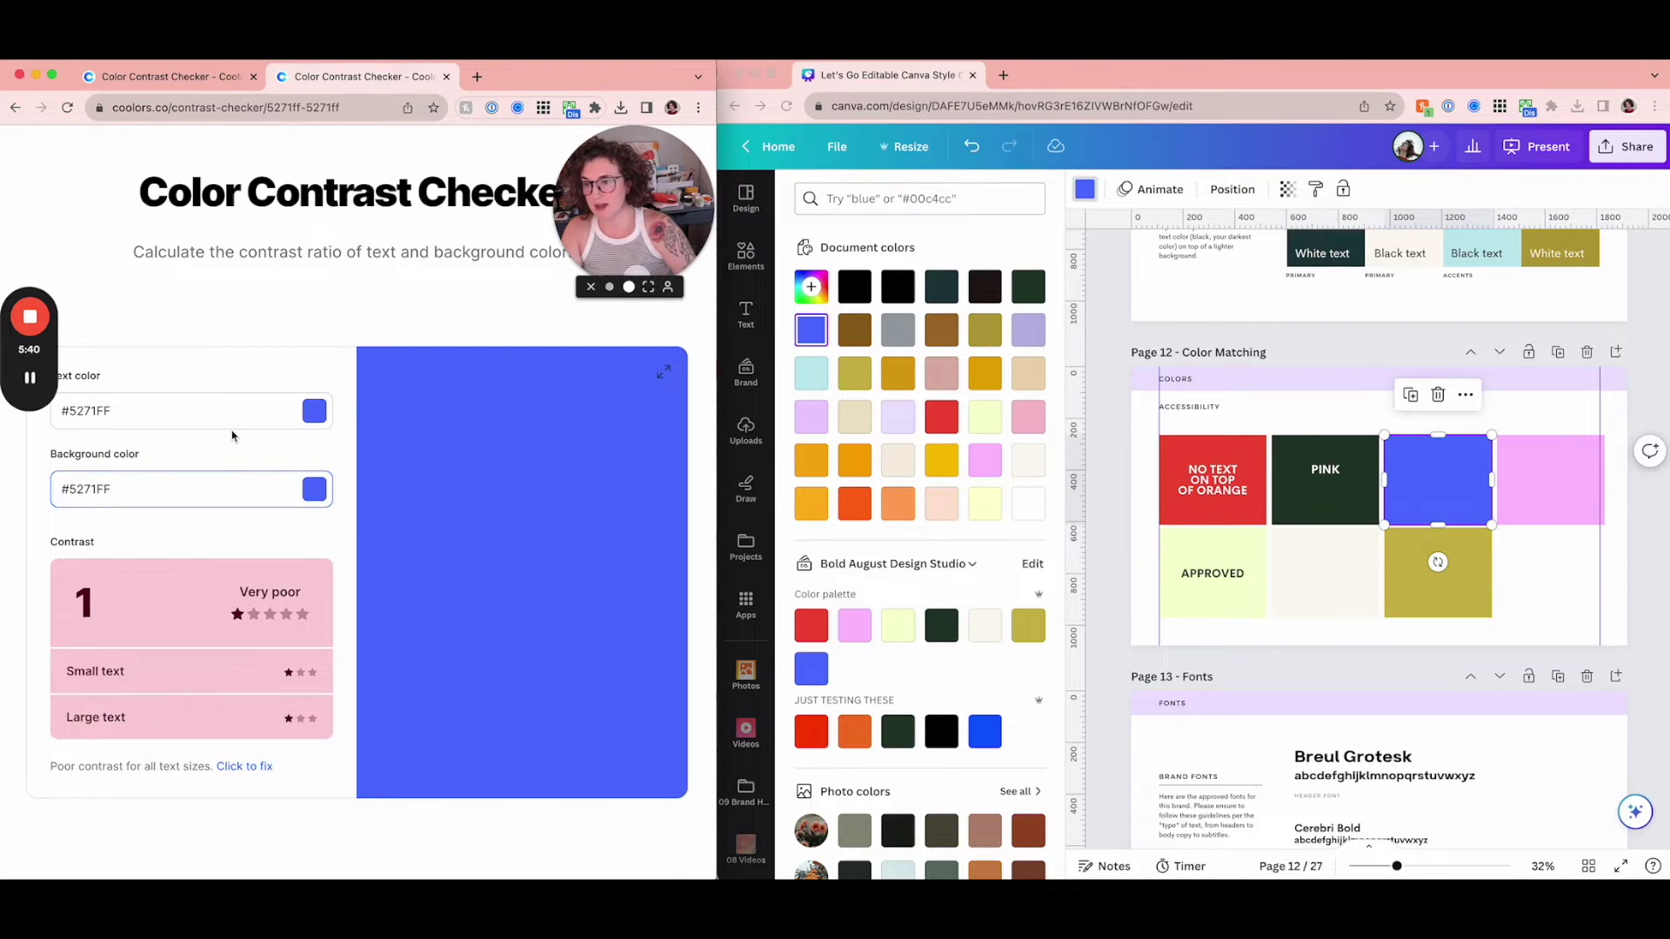
left_click(251, 426)
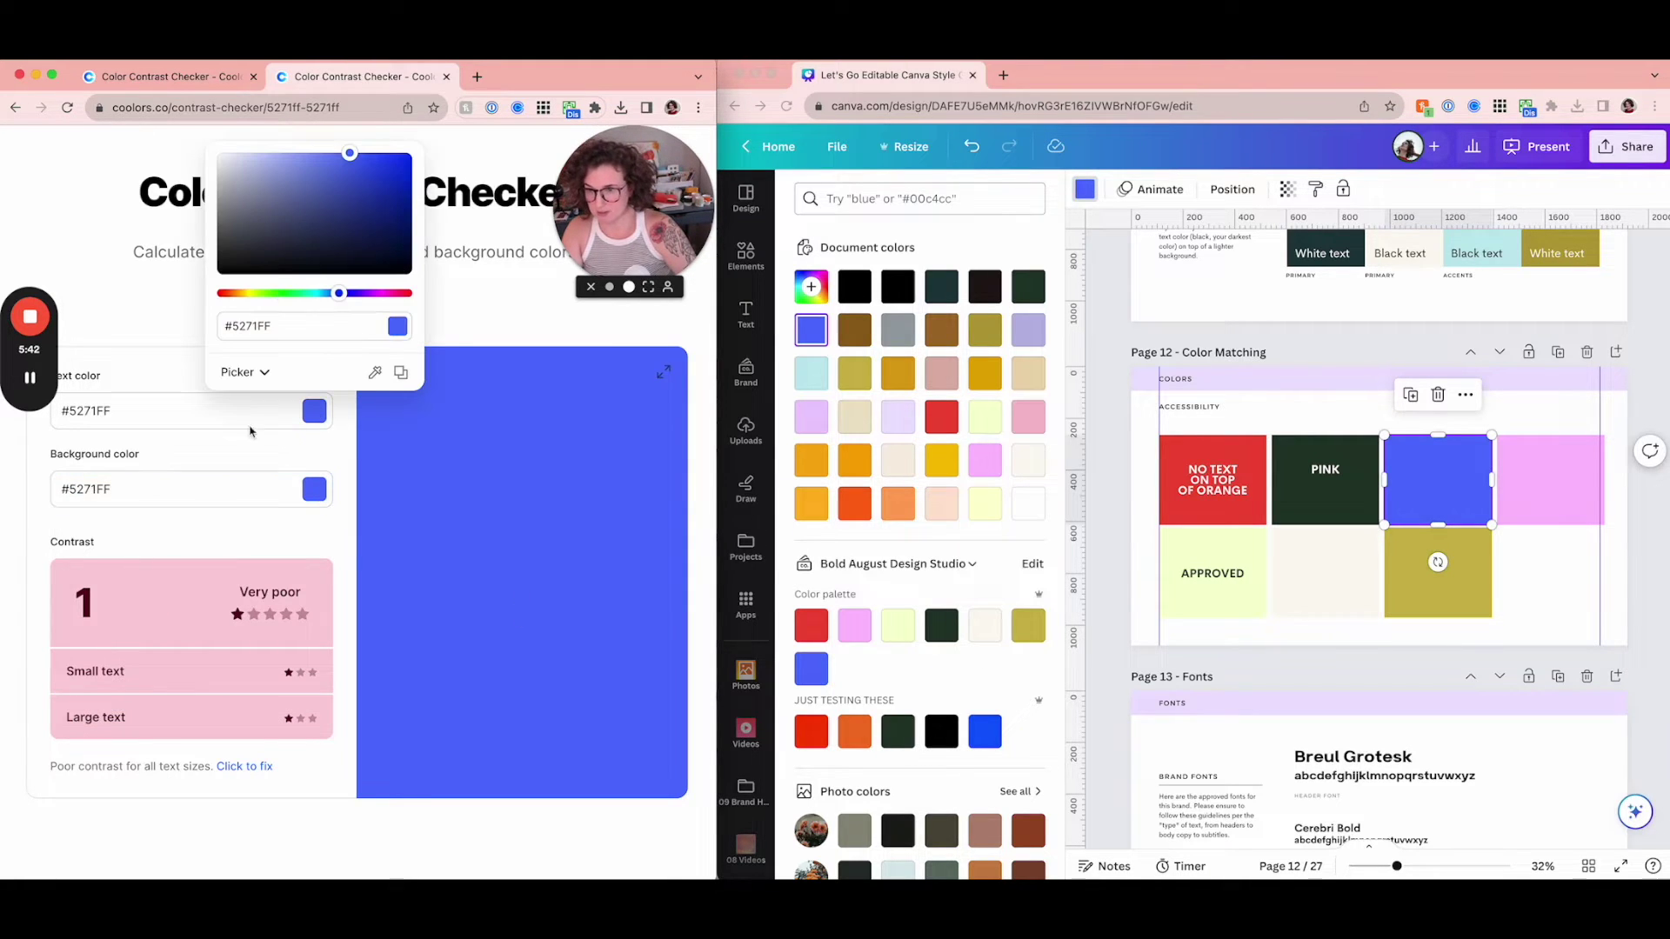
left_click_drag(265, 252, 180, 146)
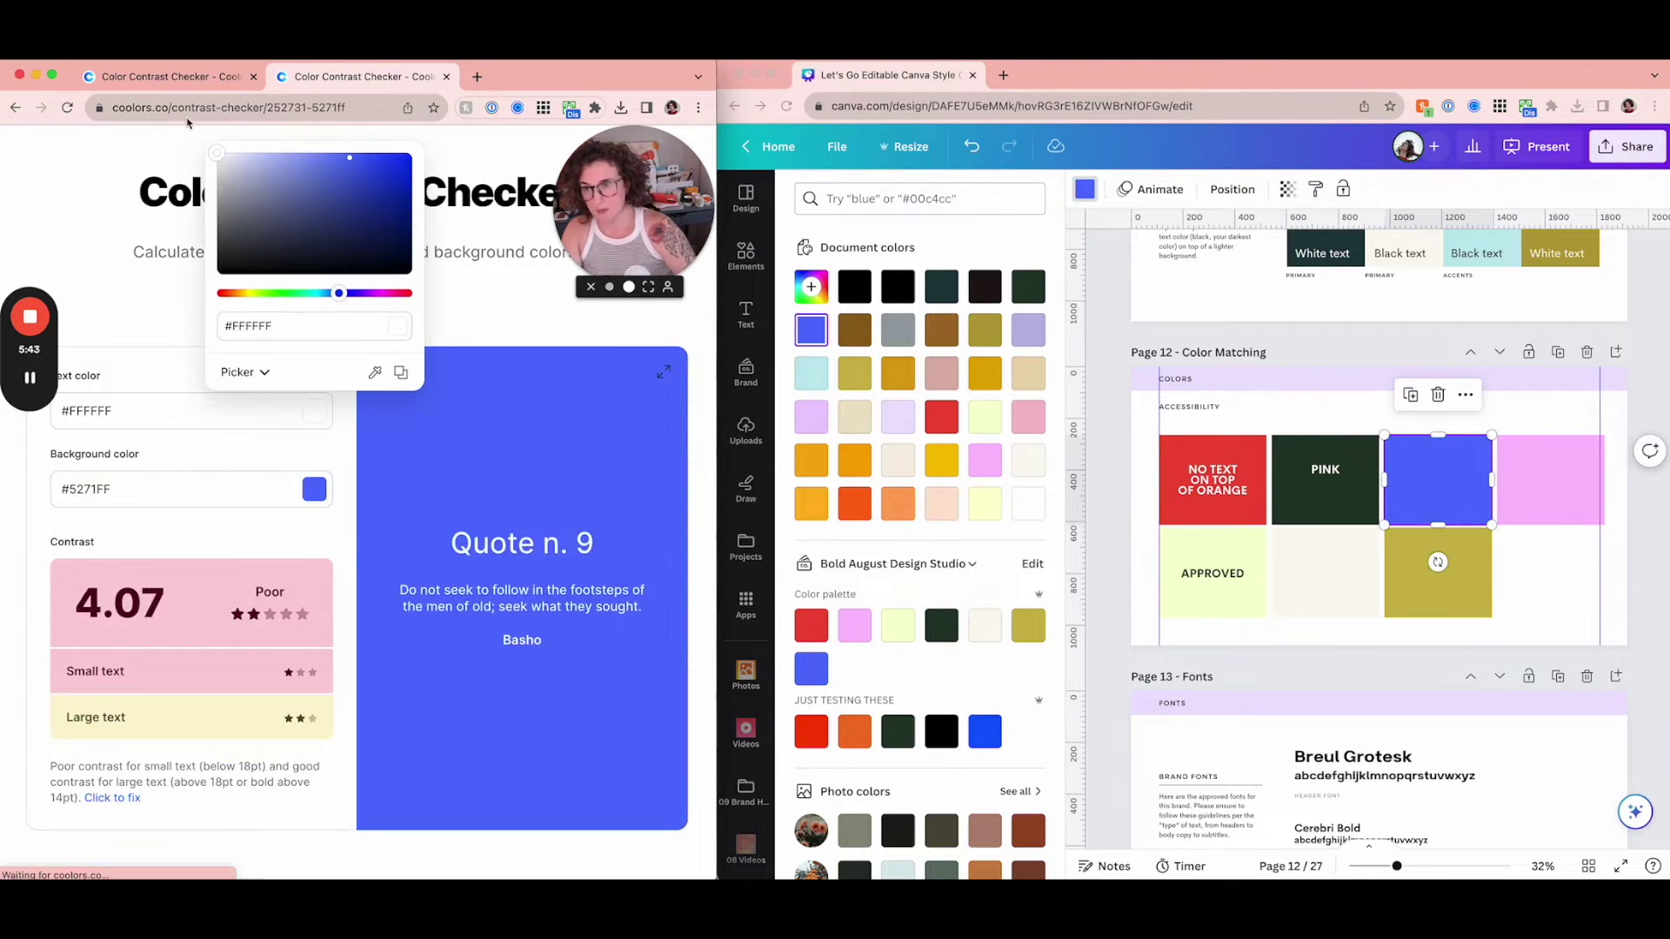
left_click(128, 331)
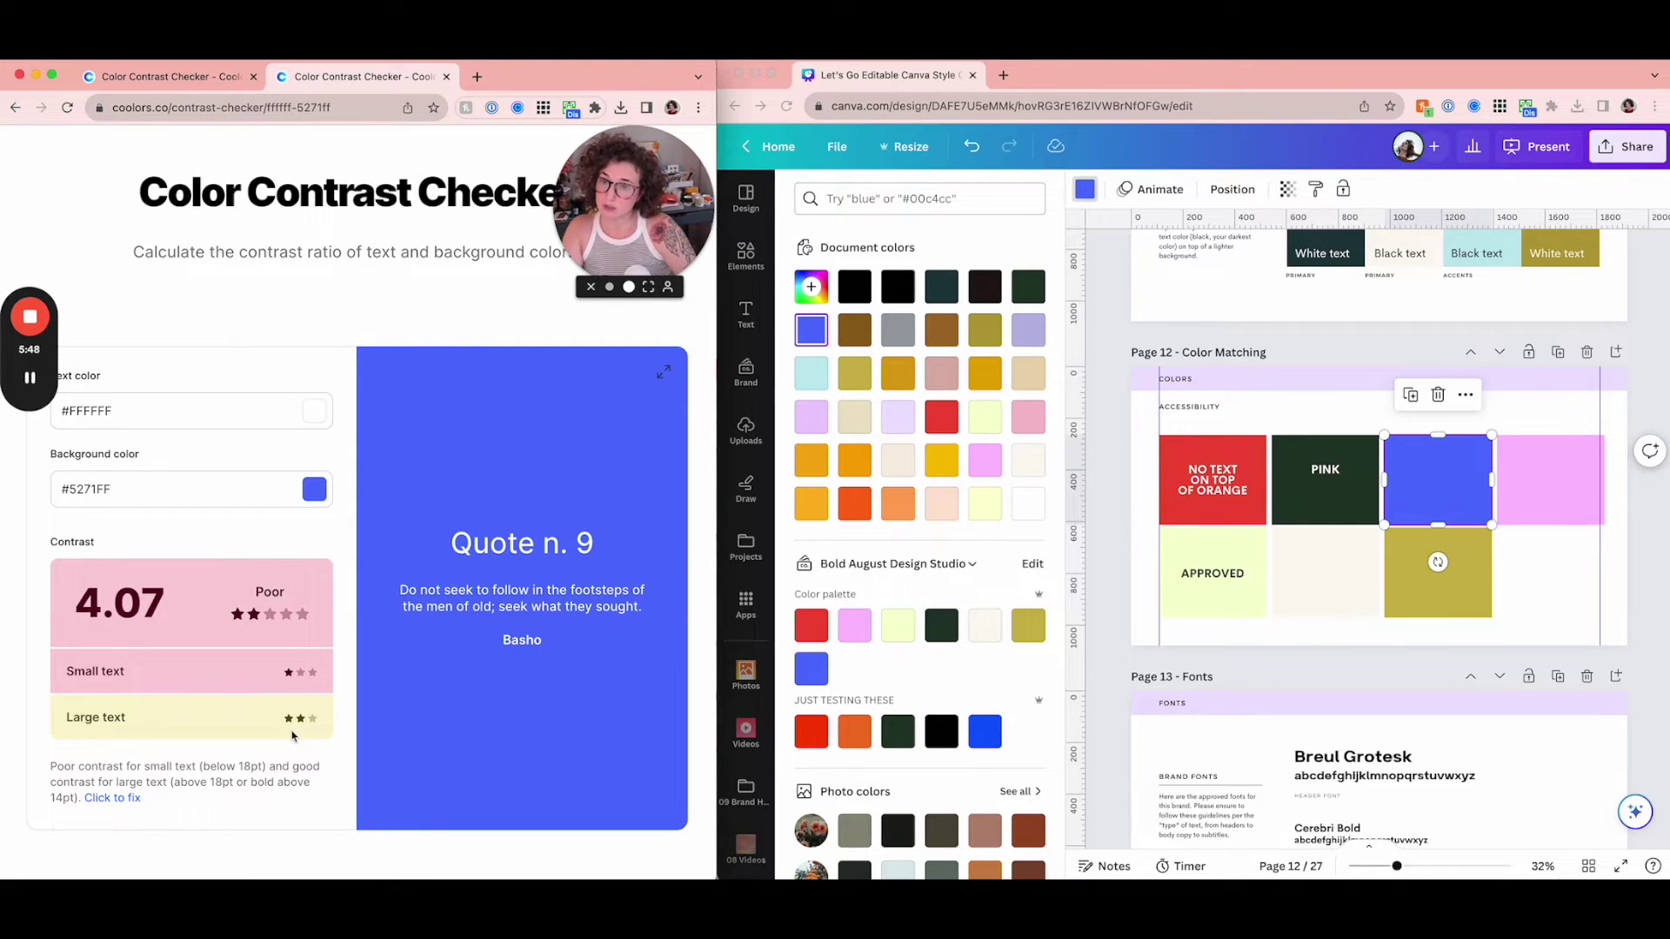
- Switch the checker's text colour to black, giving a good 5.16 contrast
left_click(1281, 425)
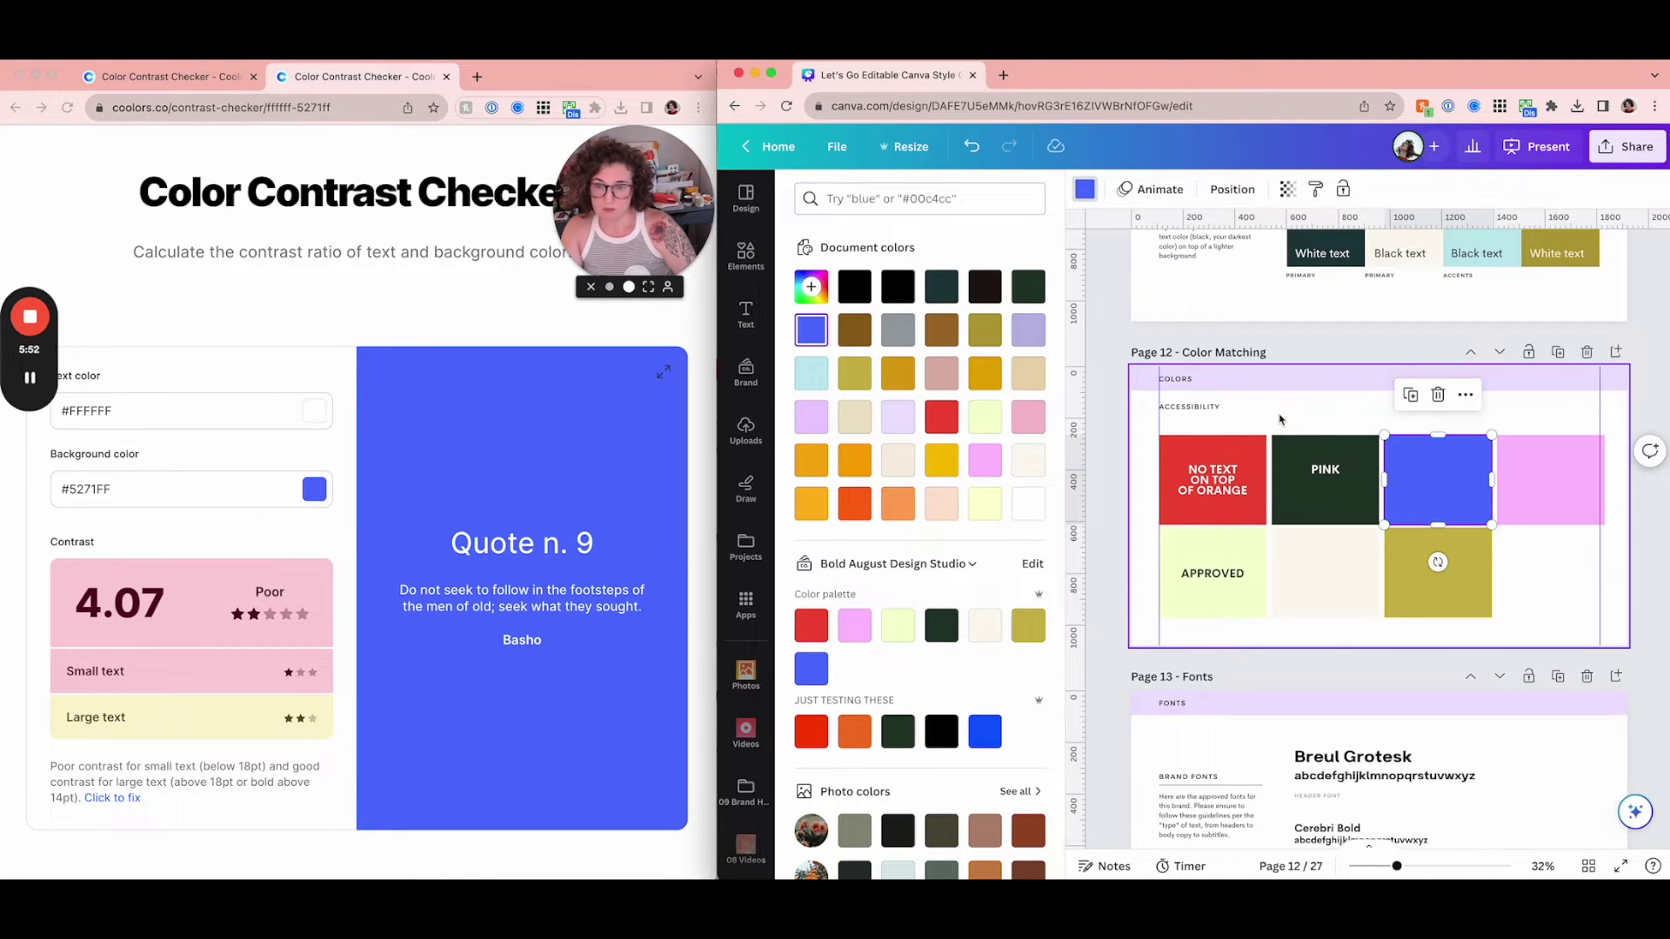
left_click(317, 427)
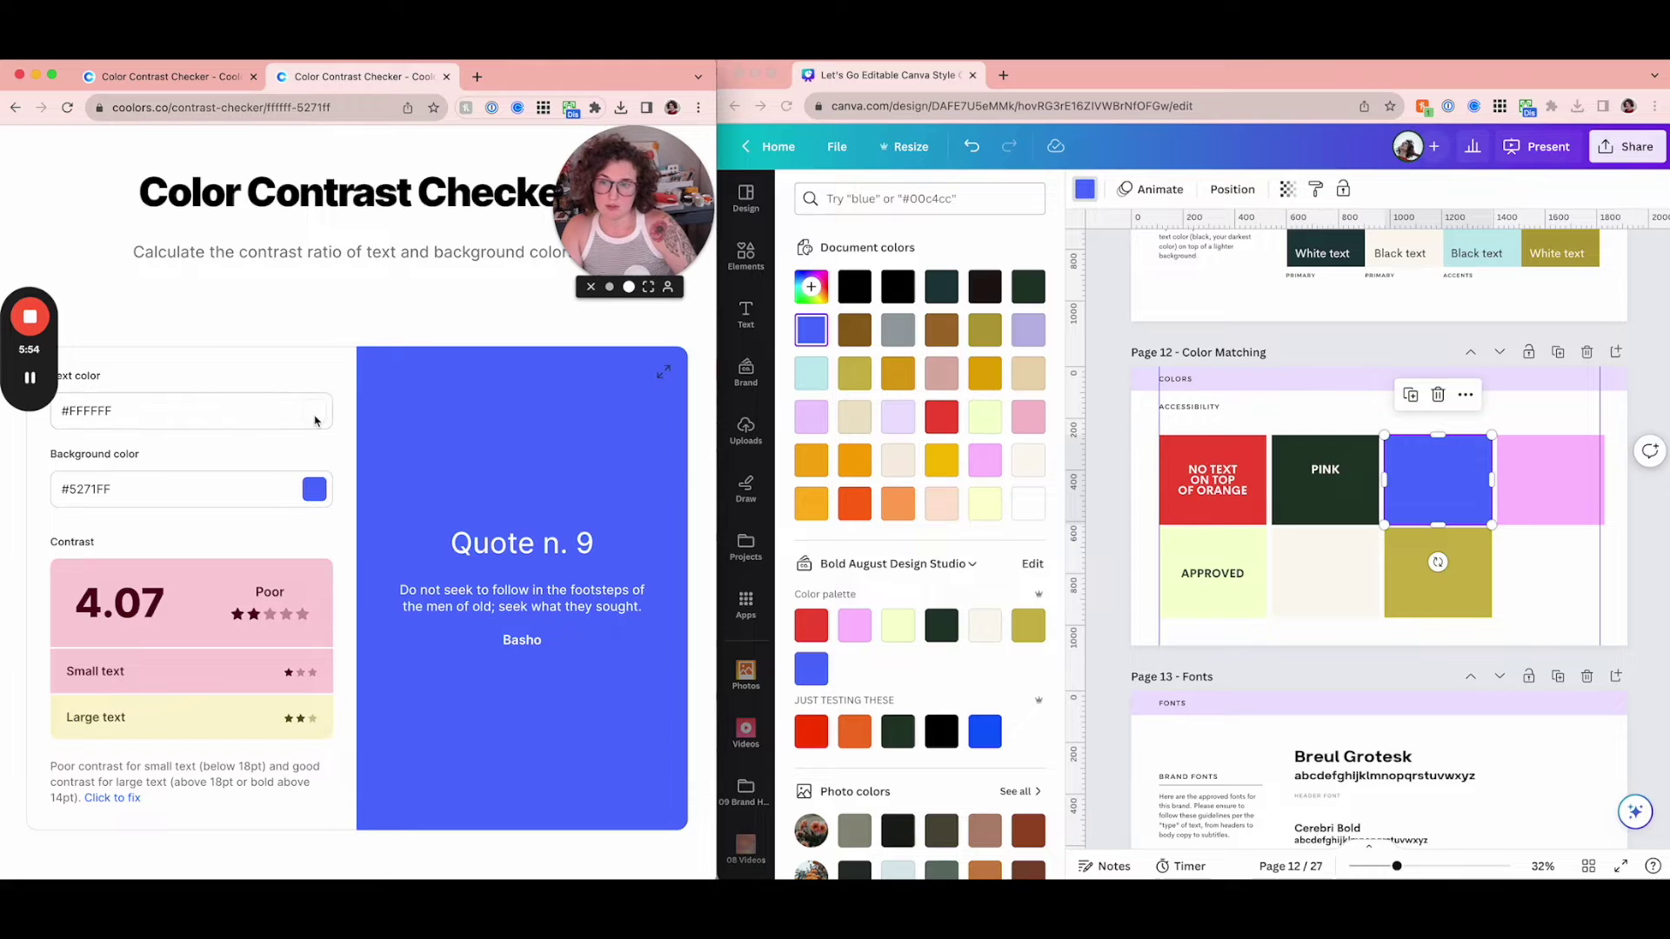
left_click(317, 421)
left_click_drag(248, 247, 204, 292)
left_click(141, 323)
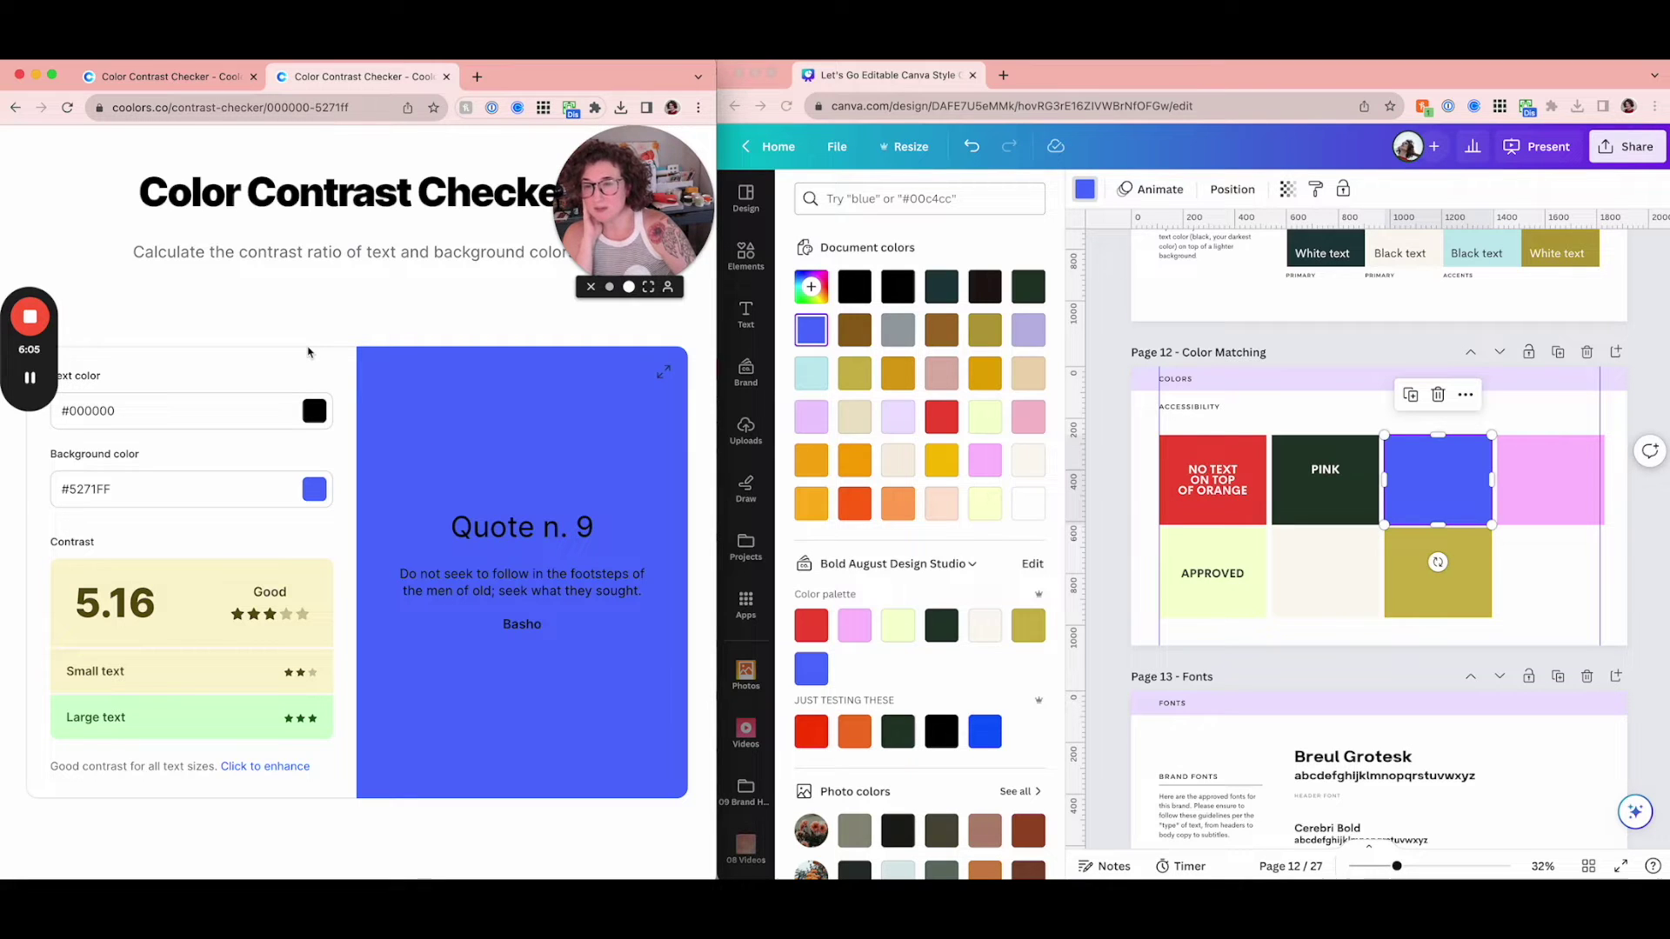
left_click(1386, 659)
- Set Coolors' background to the APPROVED square's pale colour #F4FFD1
left_click(1200, 556)
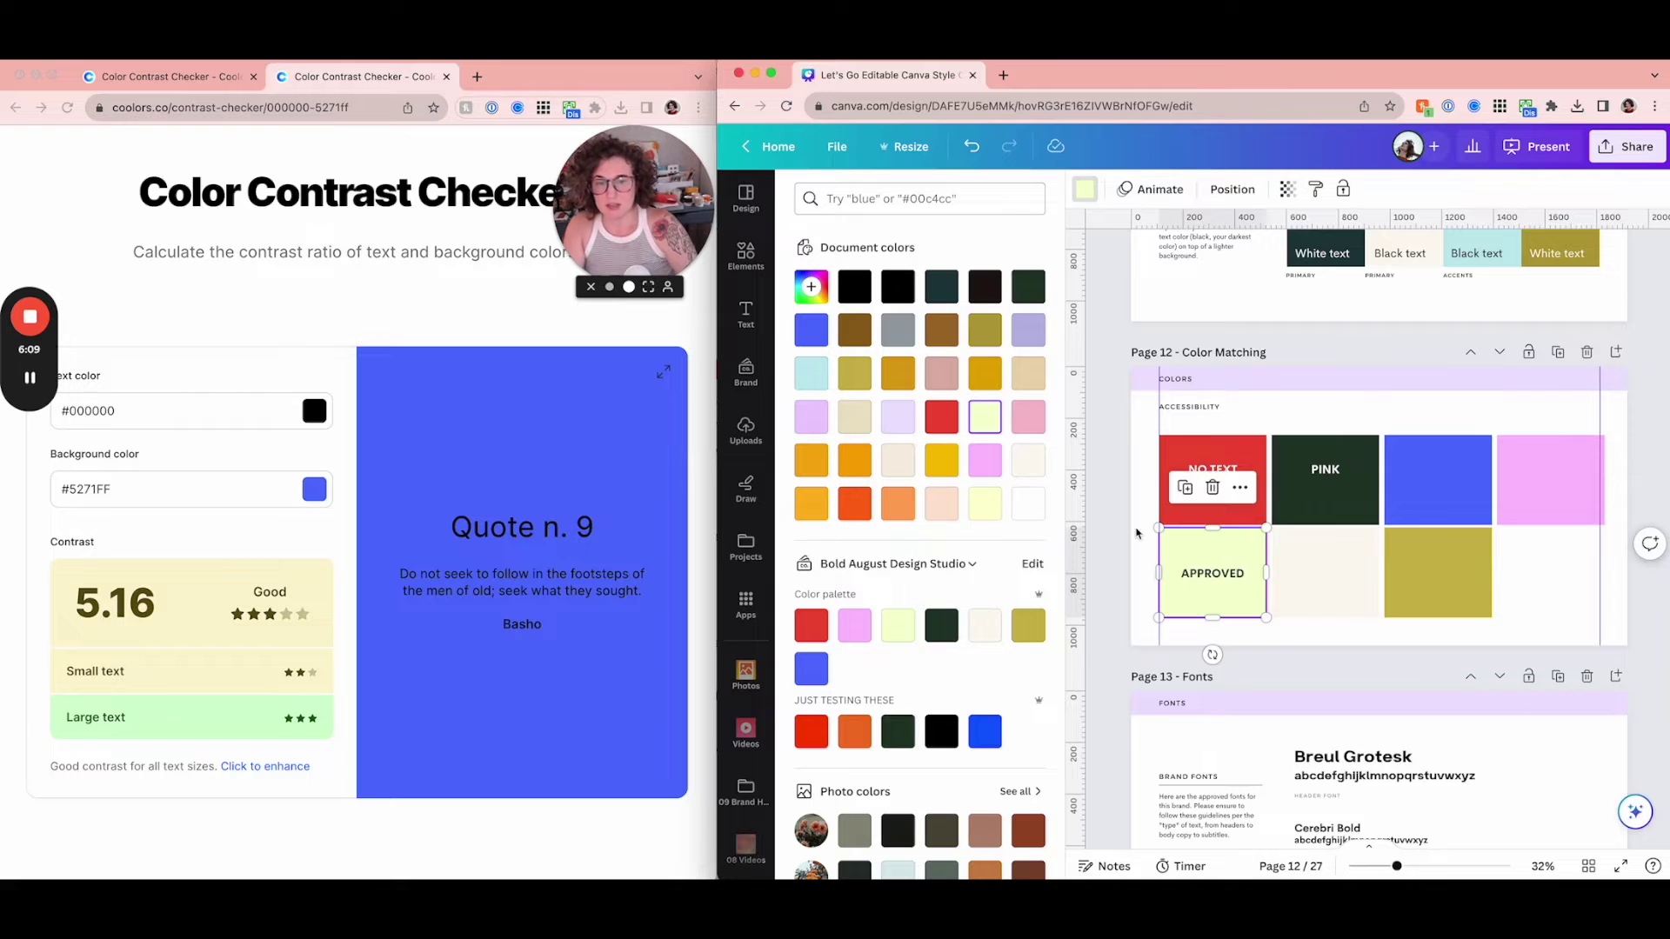
left_click(811, 286)
key("super+c")
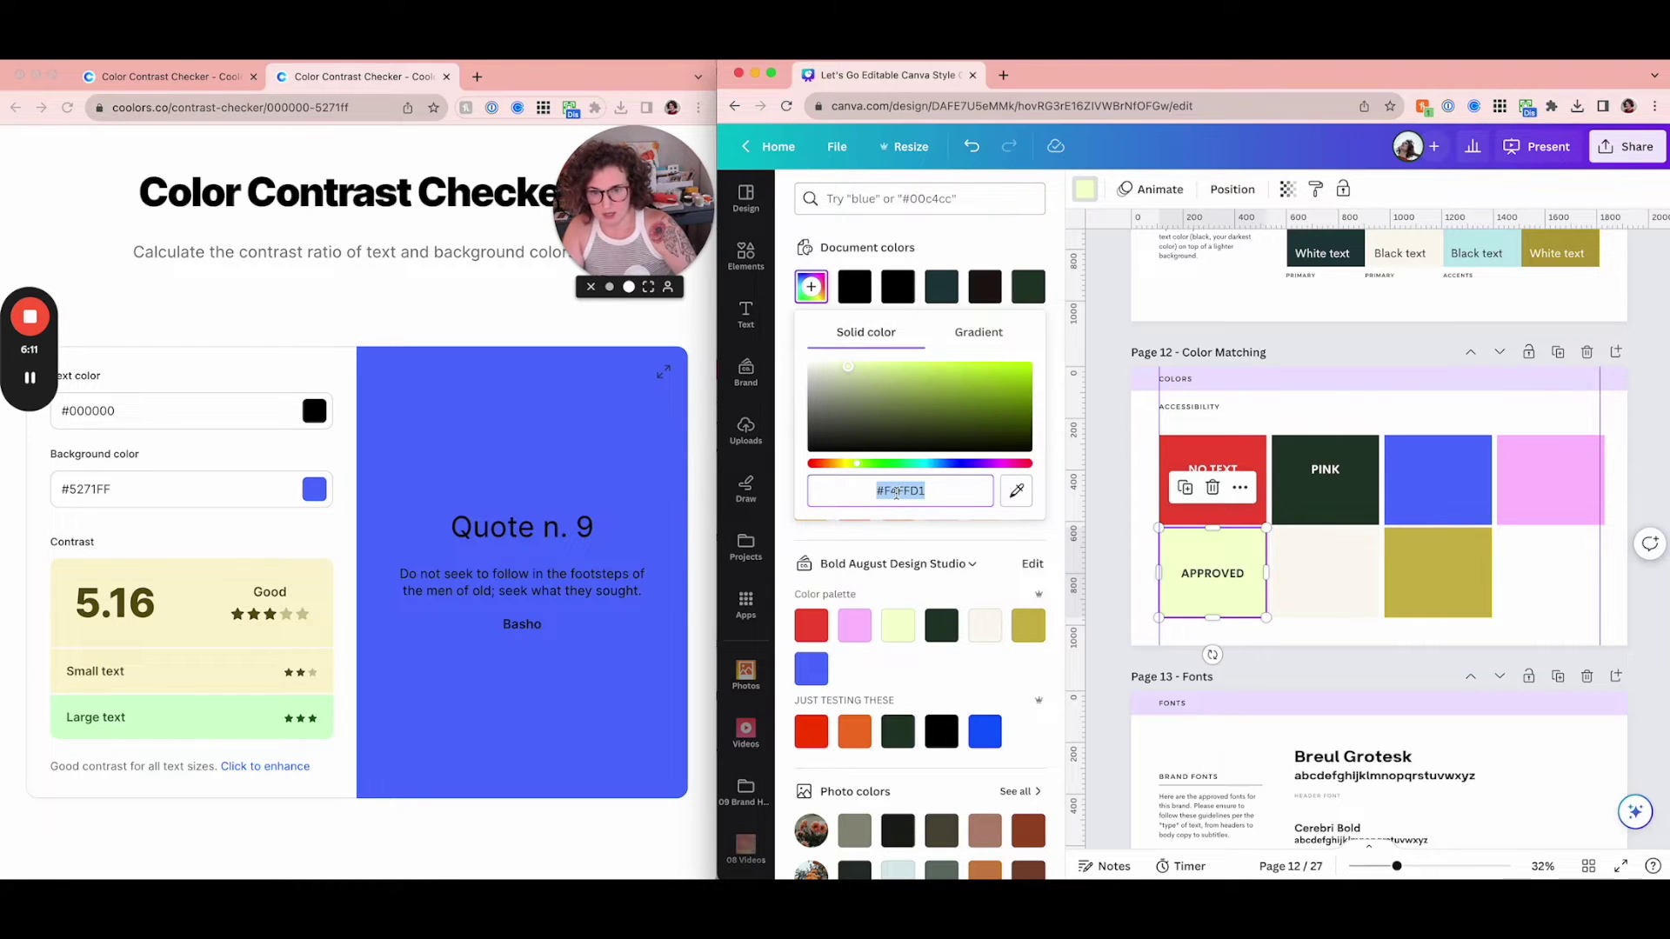
left_click(510, 532)
double_click(91, 489)
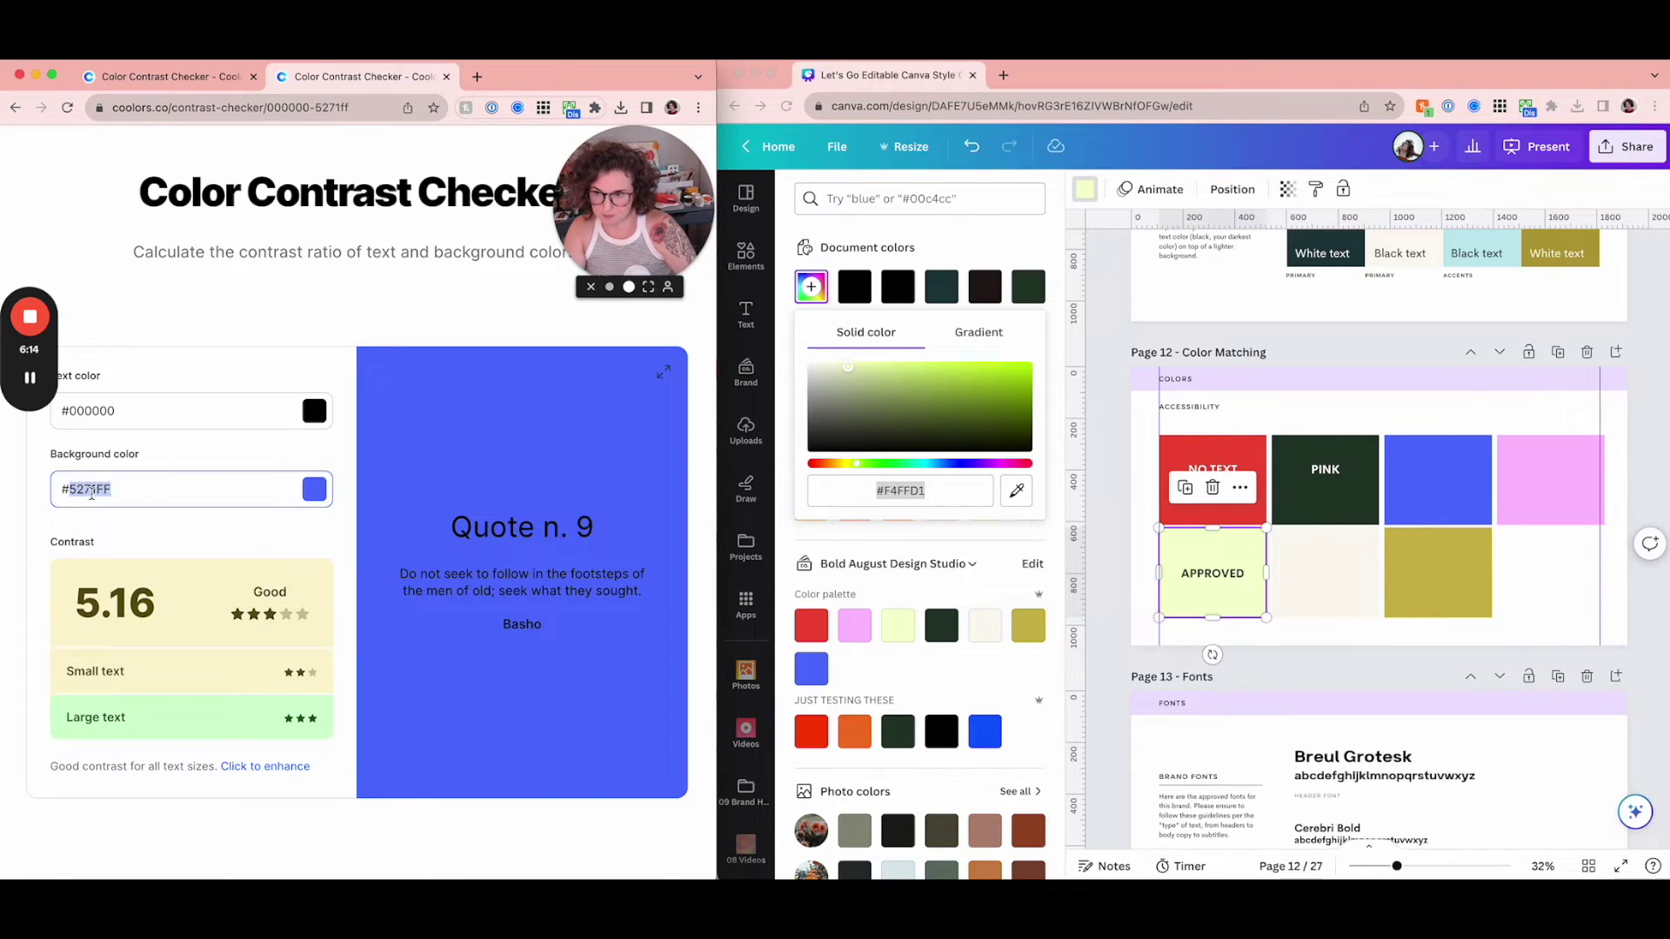
key("super+v")
left_click(101, 410)
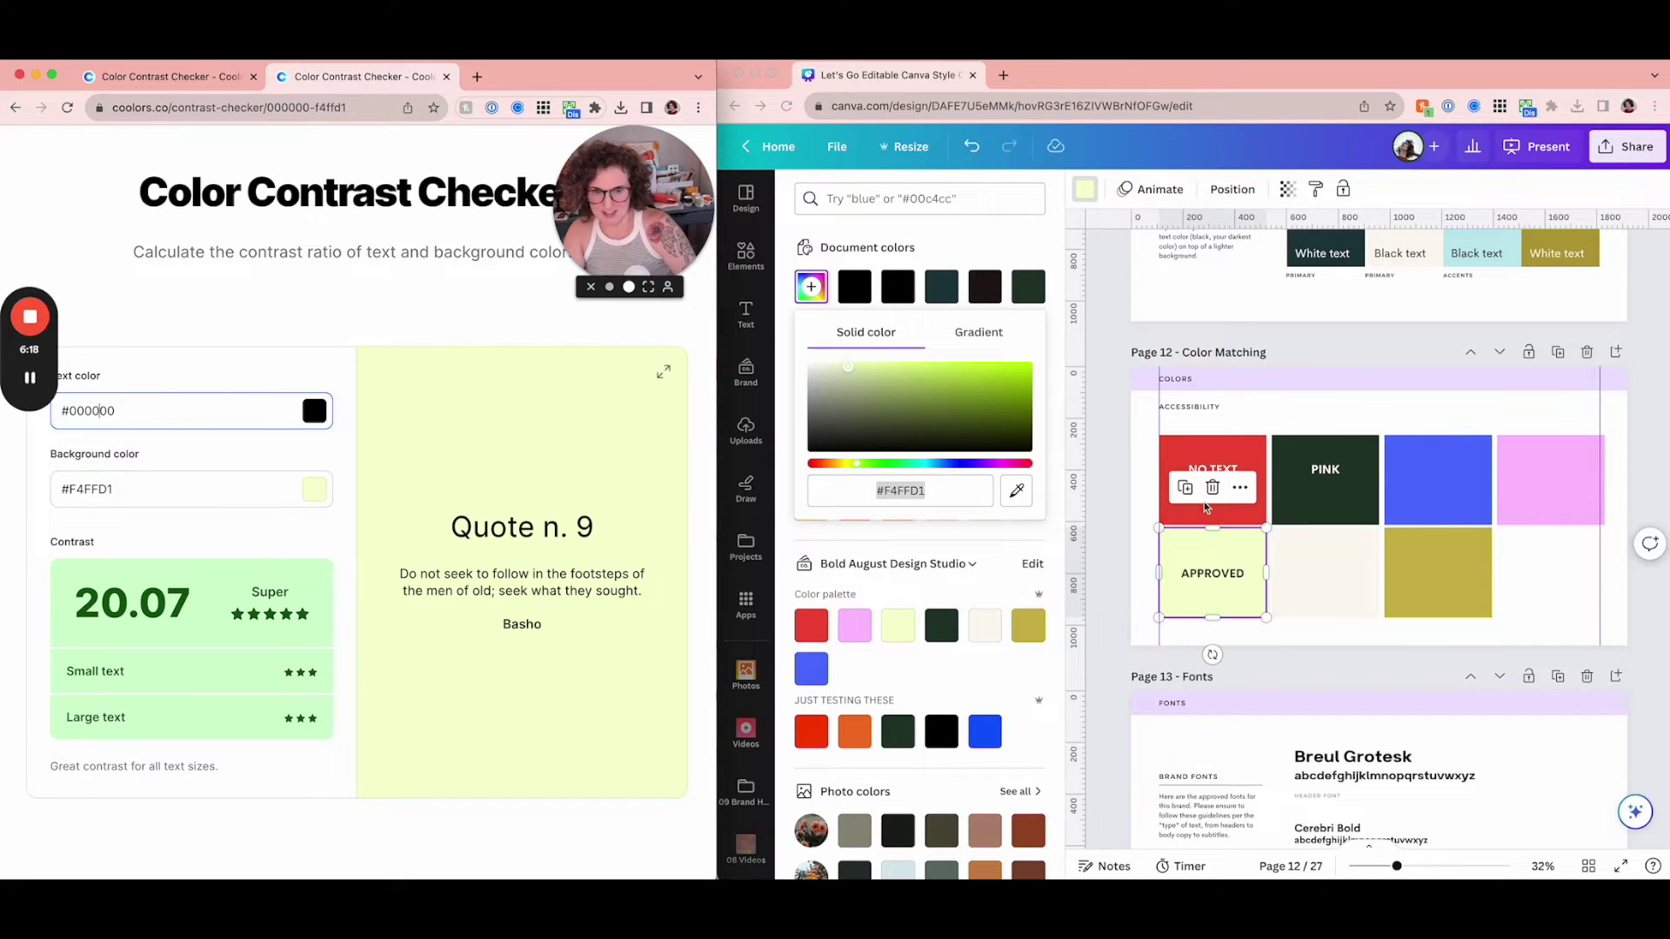
left_click(1258, 569)
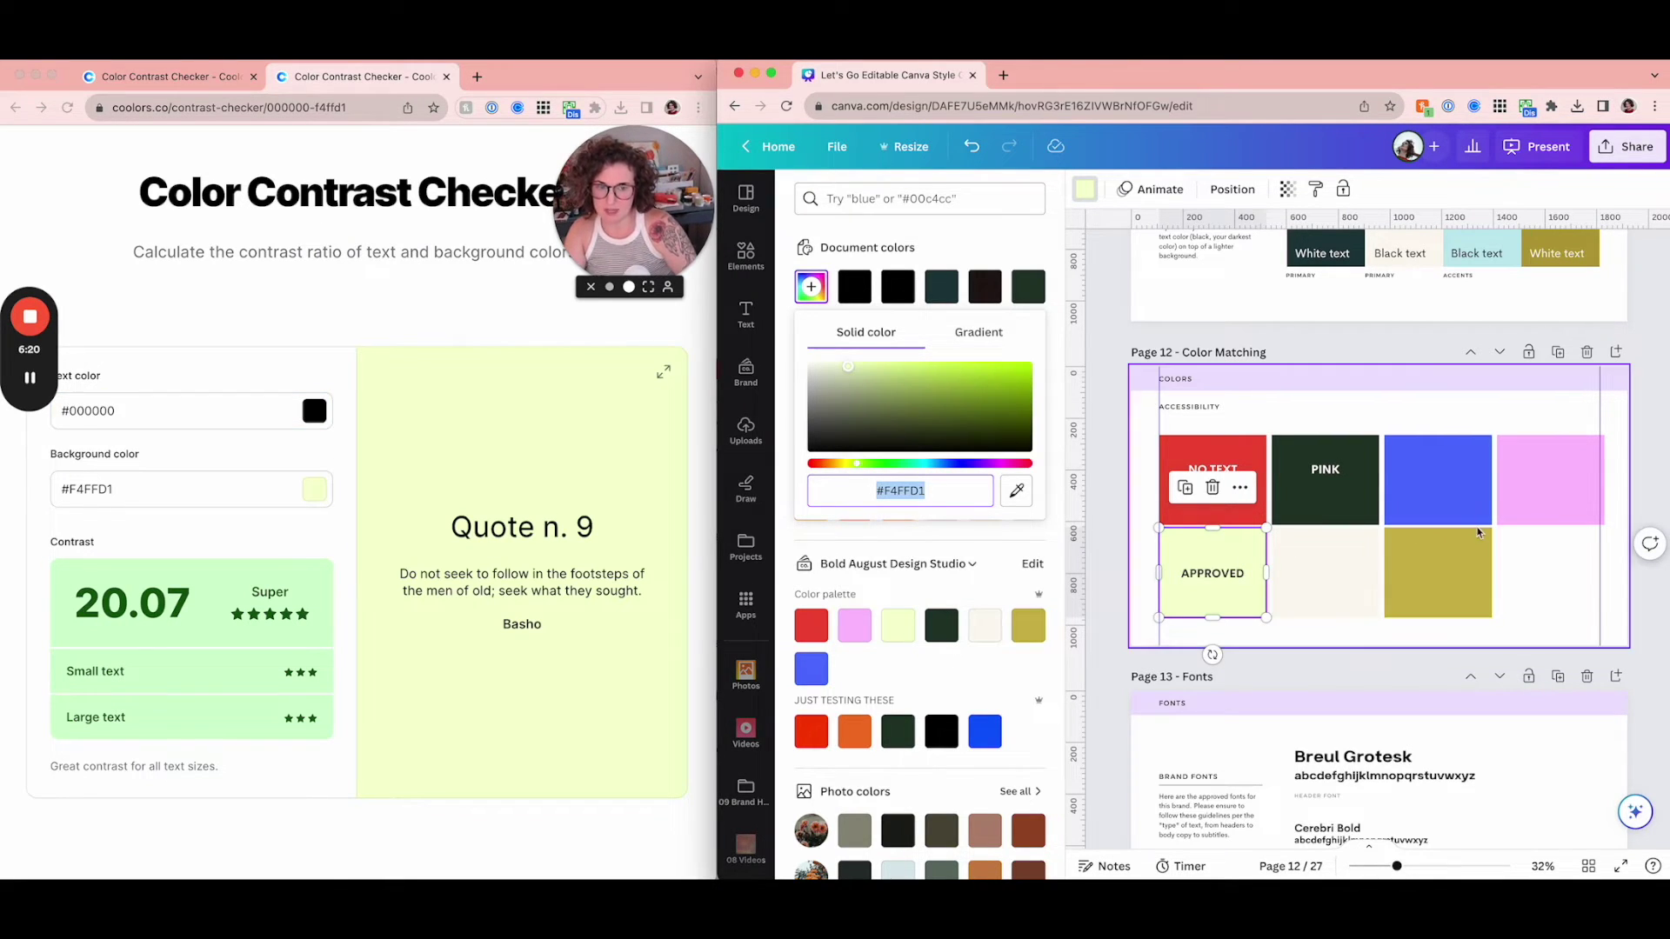
- Try the blue square's hex as text colour, then set the text to black #000
left_click(1443, 548)
left_click(1415, 518)
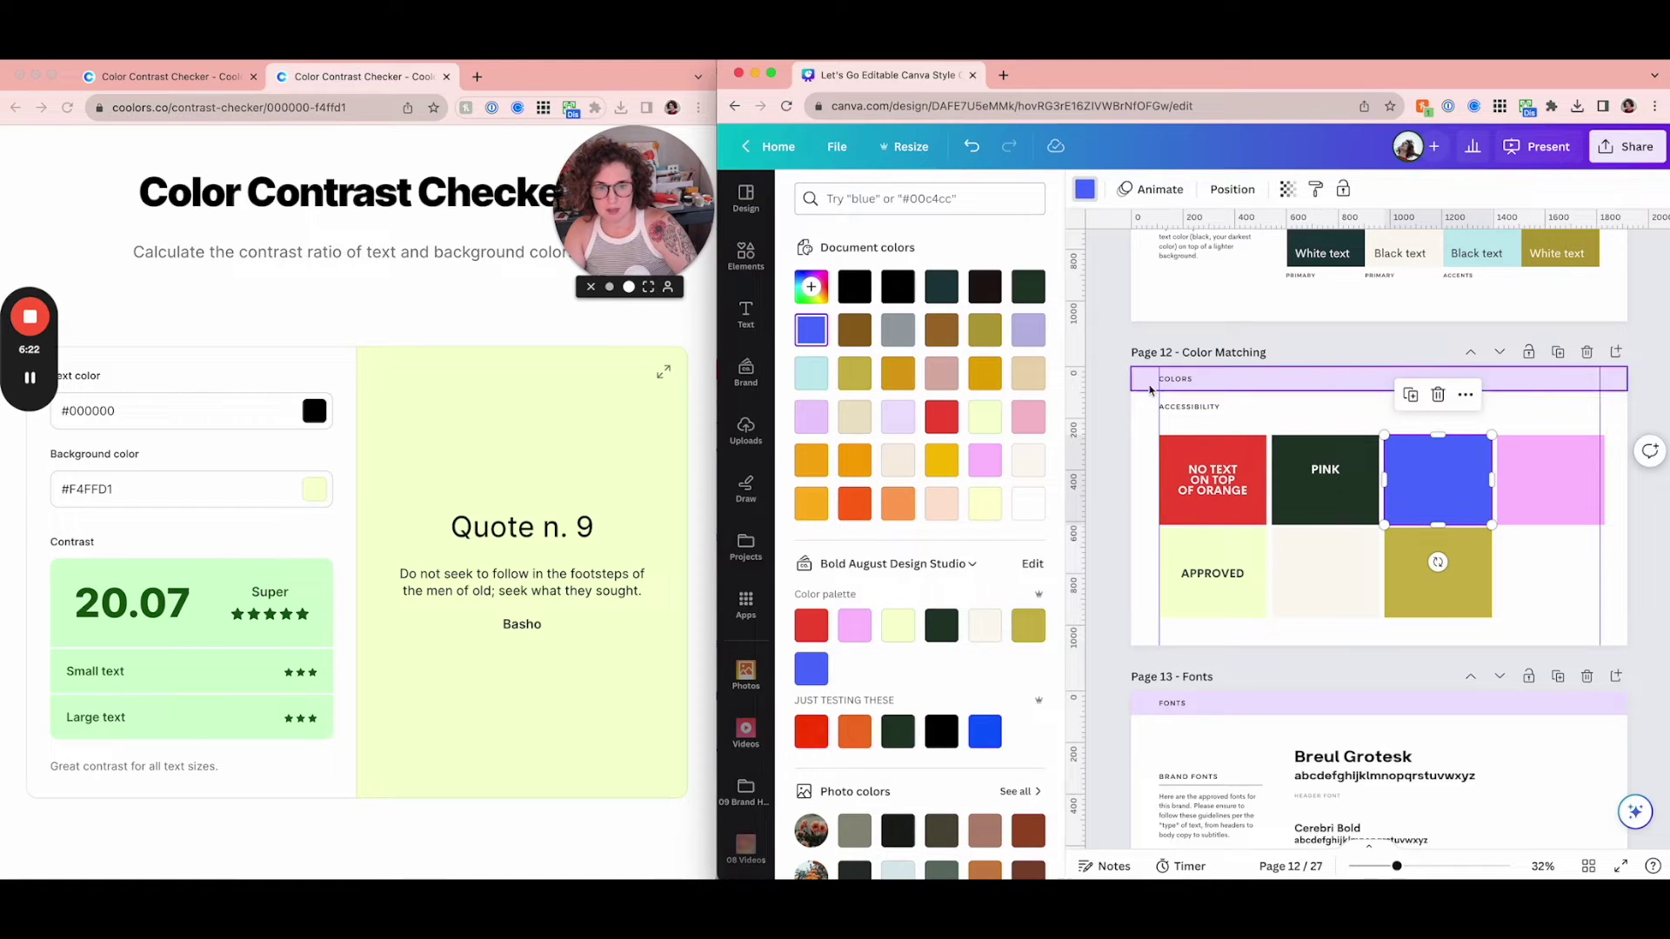
left_click(811, 287)
key("ctrl+c")
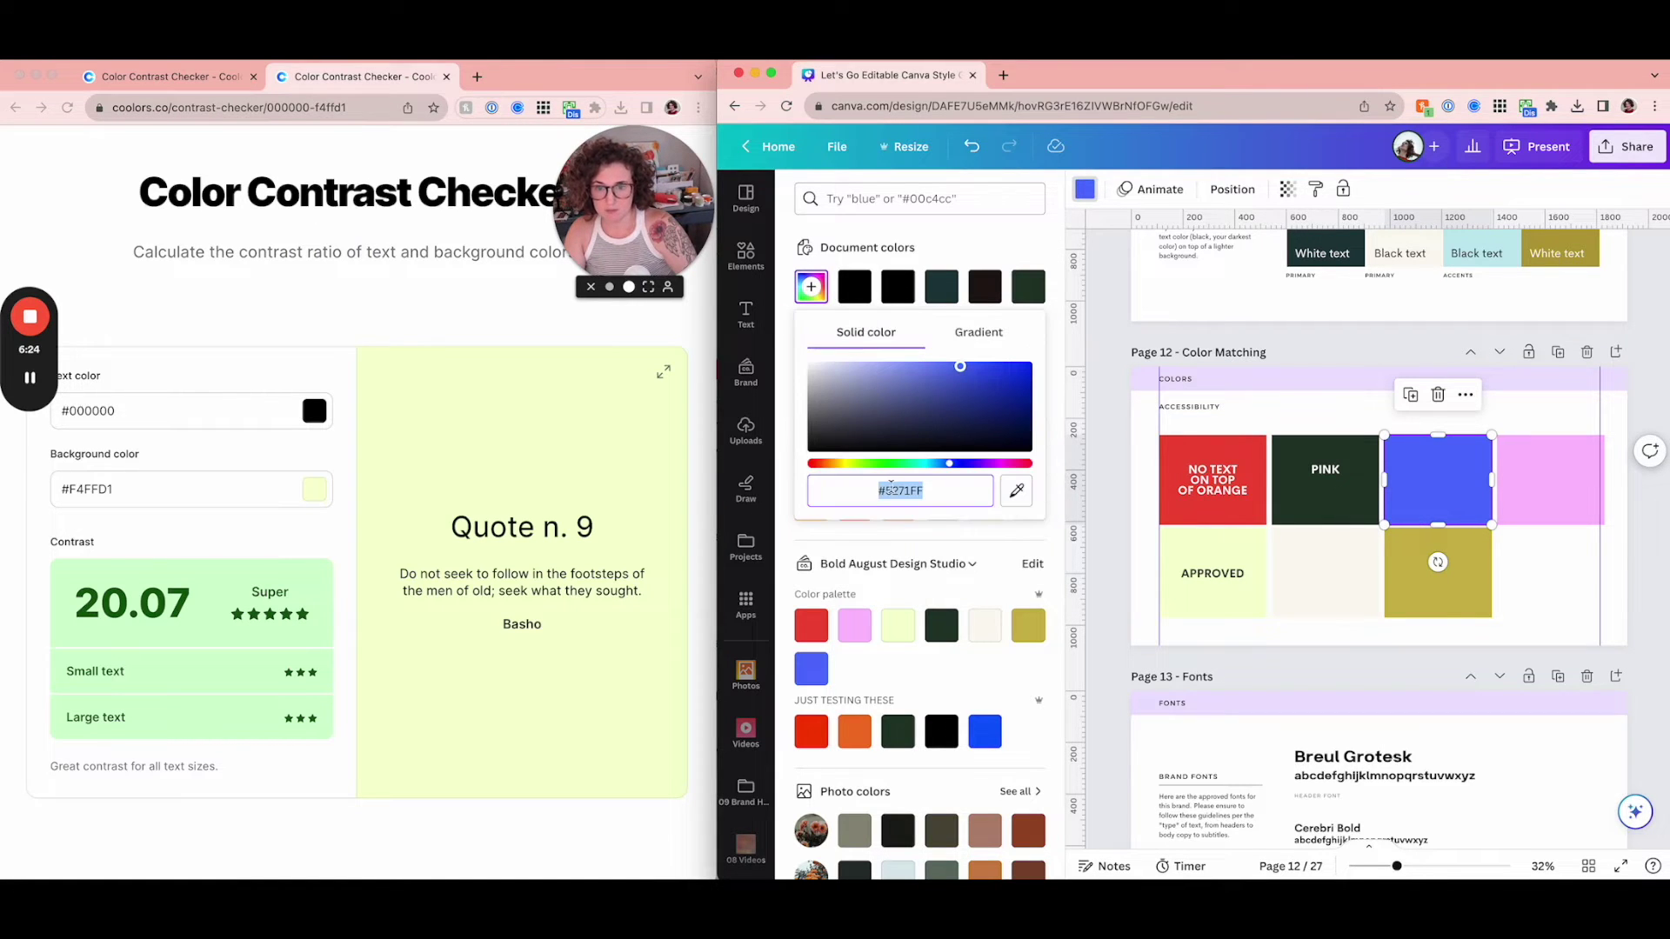
left_click(183, 410)
key("ctrl+a")
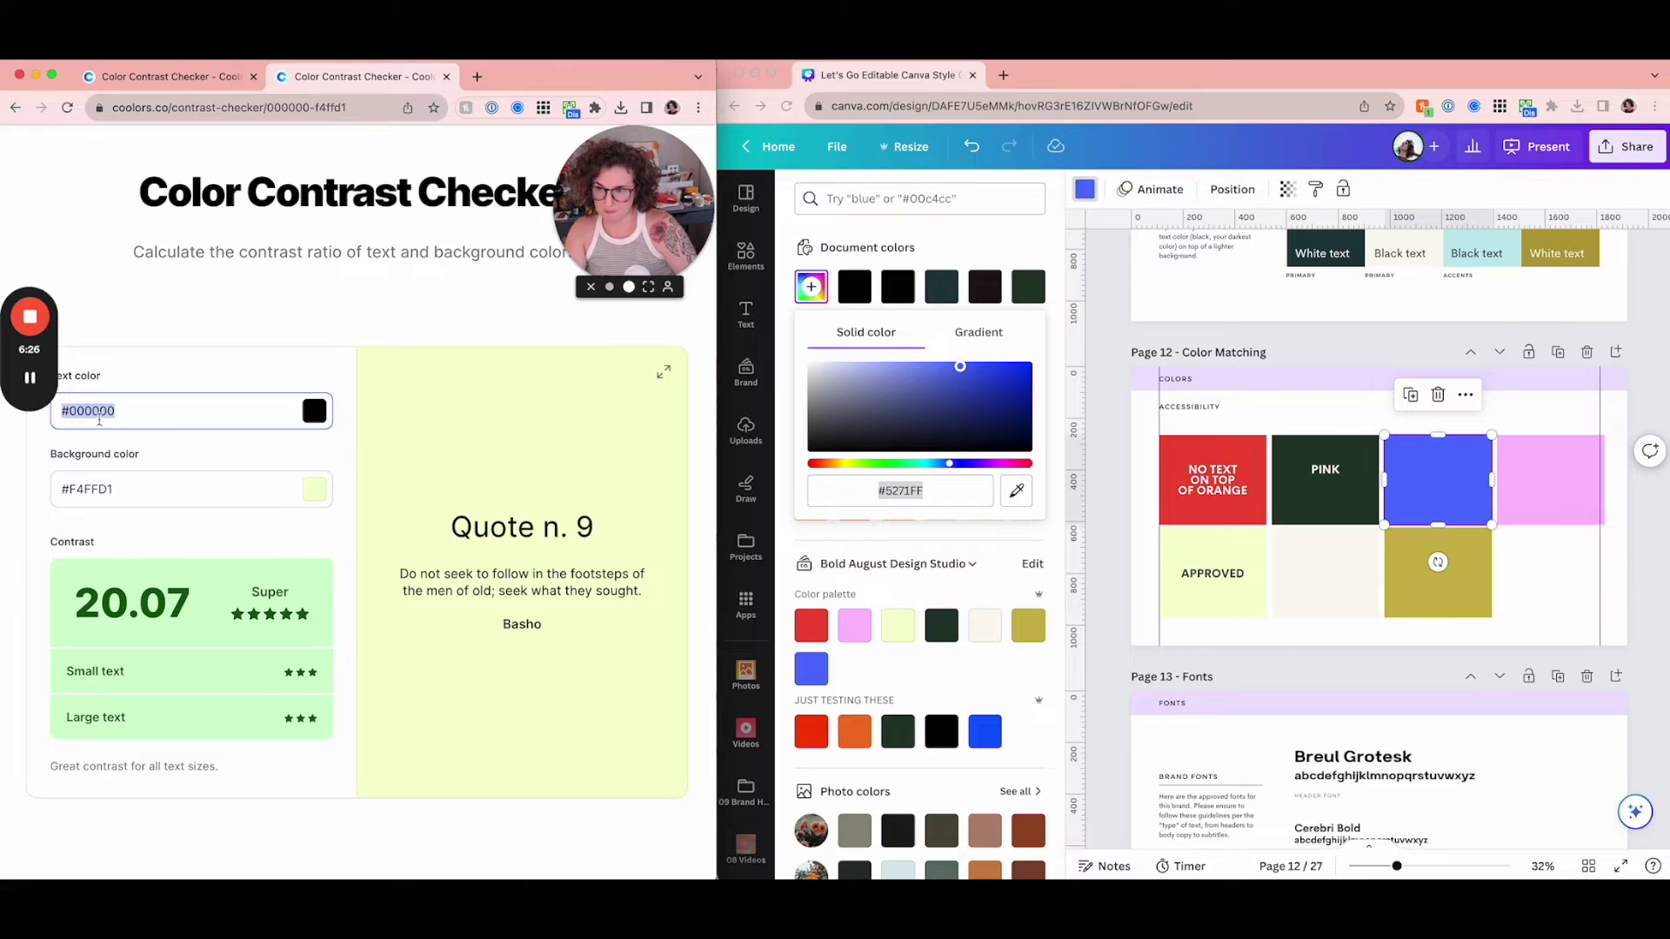
key("ctrl+v")
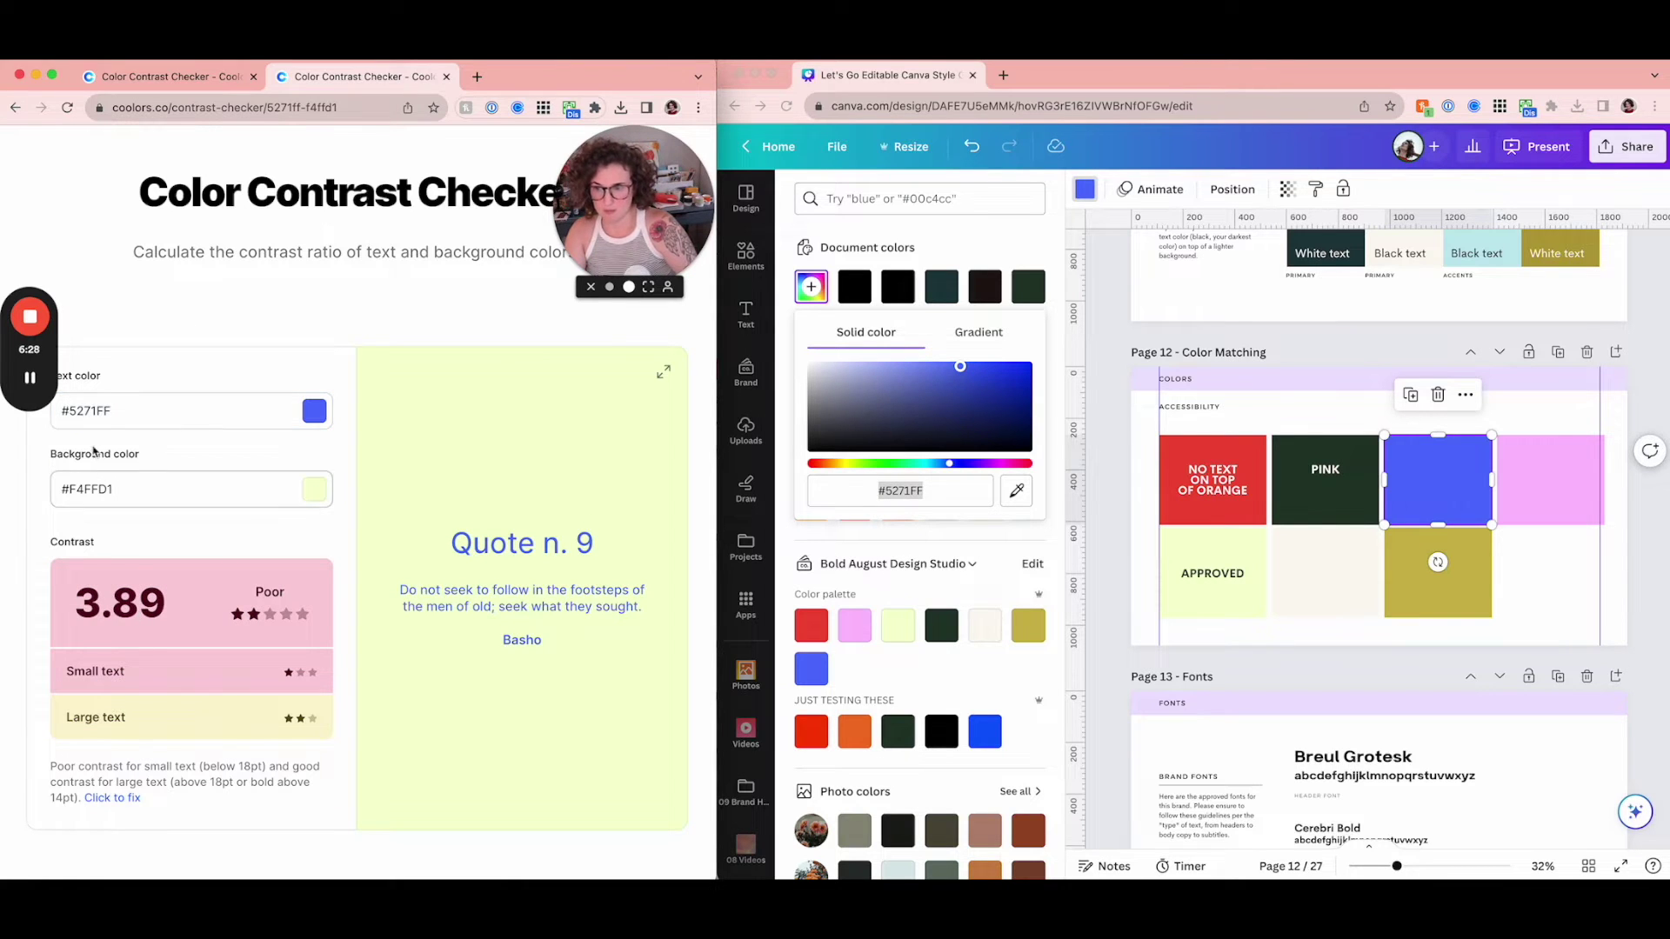
double_click(88, 408)
type("000000")
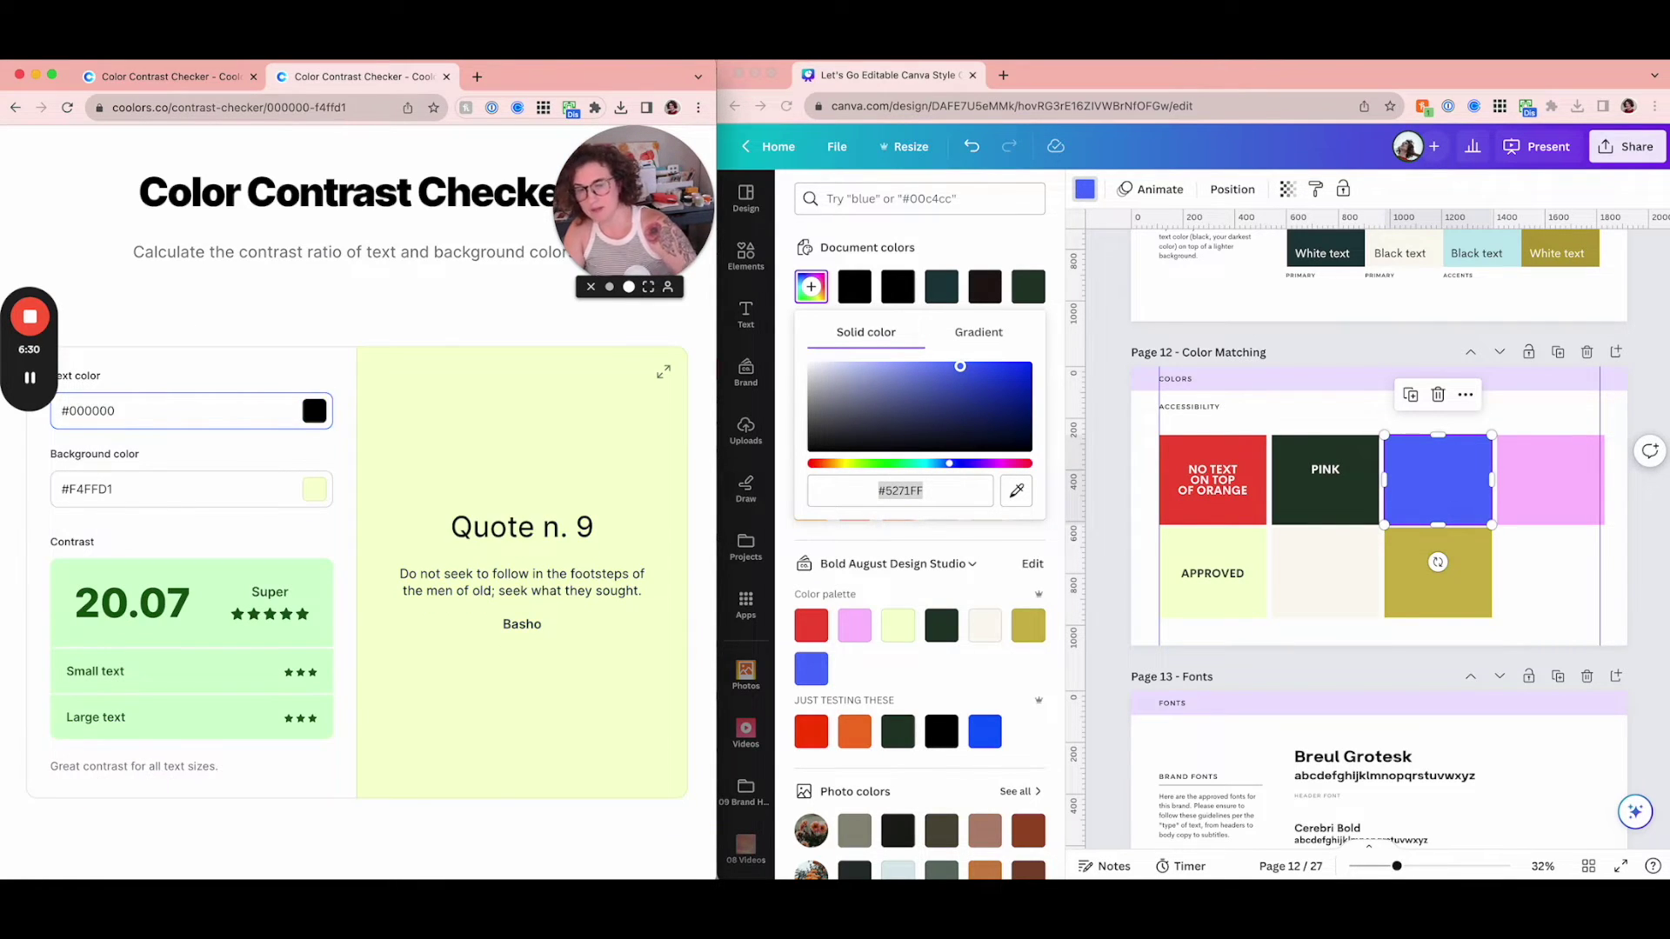
left_click(223, 355)
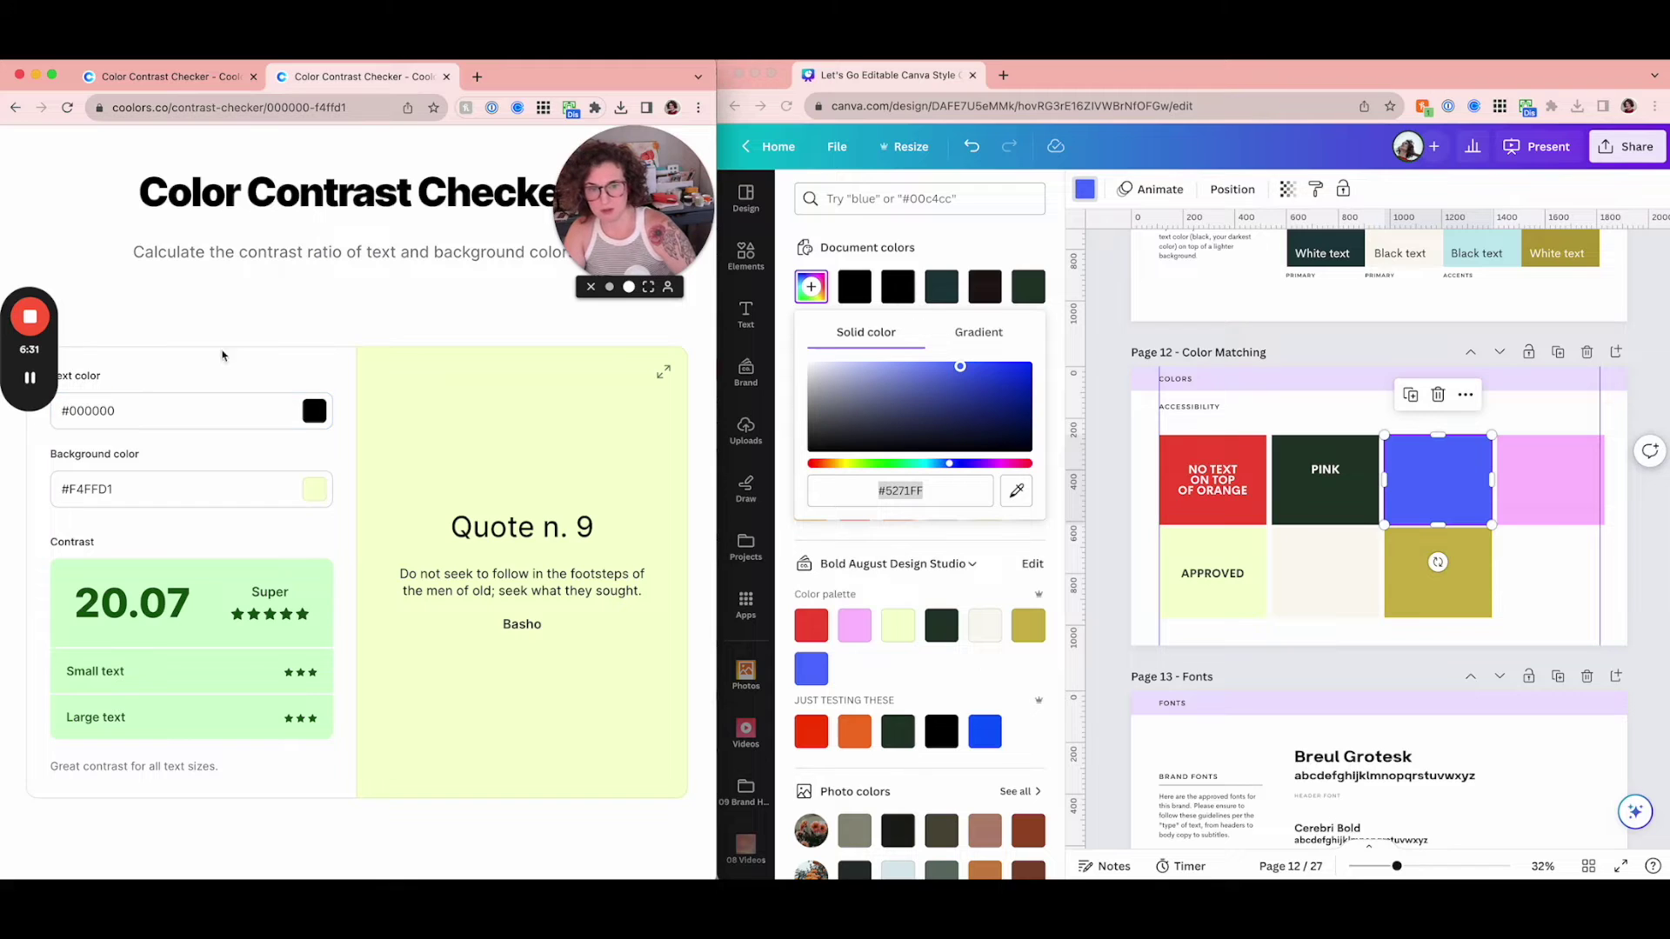
- Paste the PINK swatch's dark green as #213A2A text colour, rated 11.78
left_click(1338, 510)
left_click(811, 286)
left_click(901, 492)
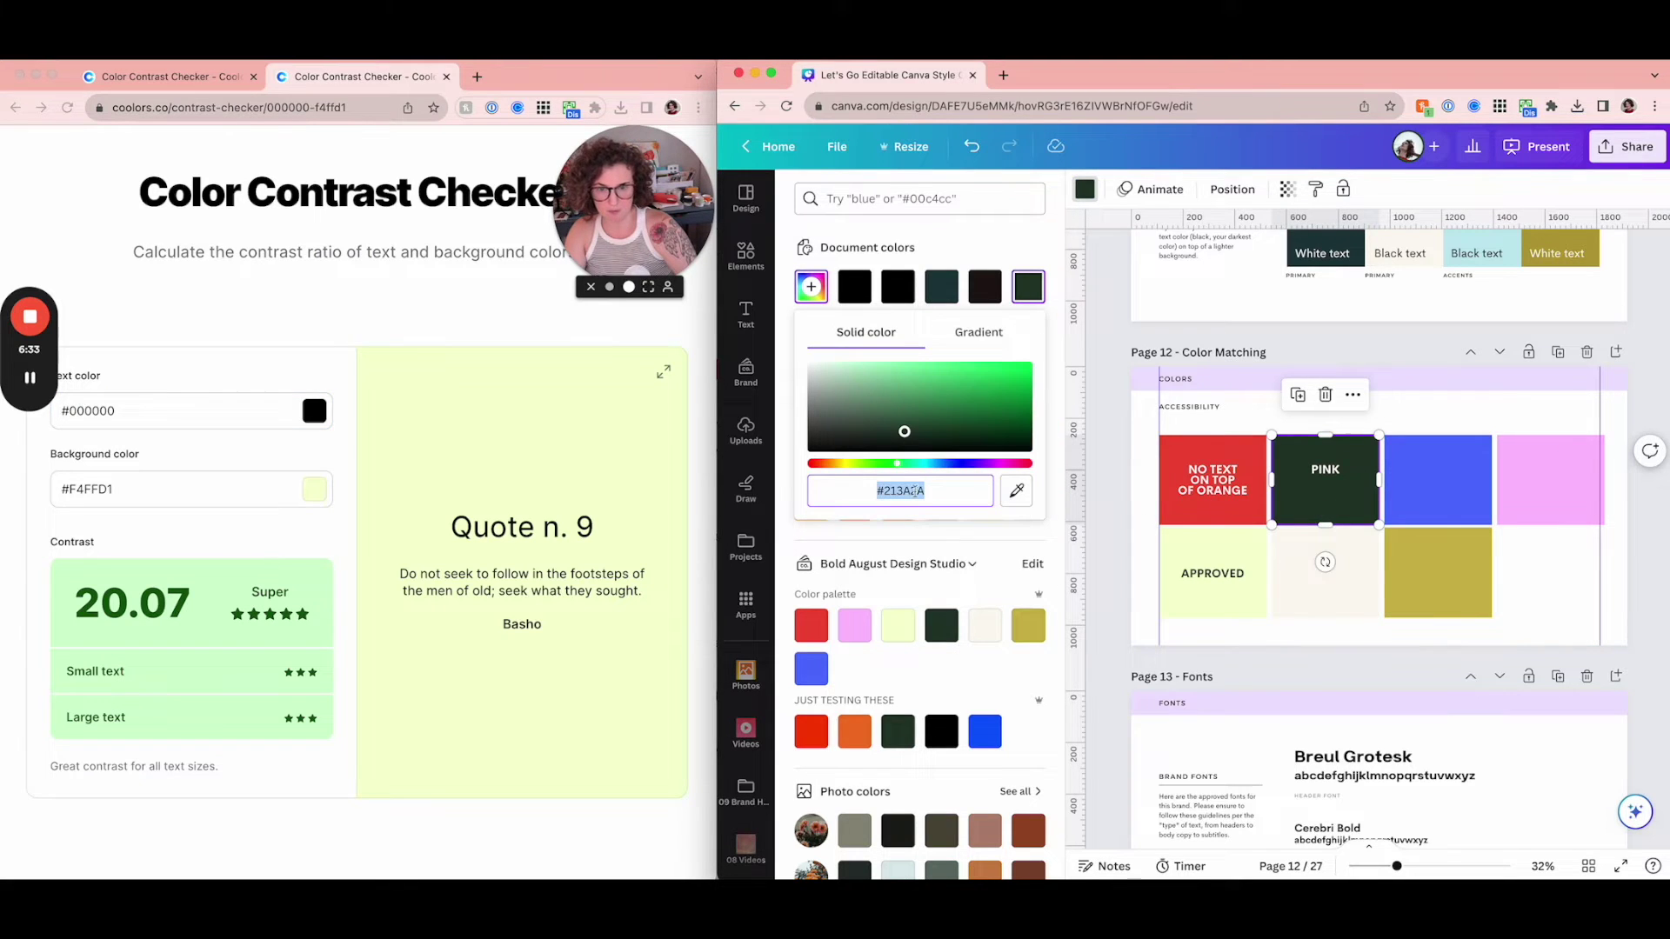
left_click(914, 491)
double_click(903, 491)
key("cmd+c")
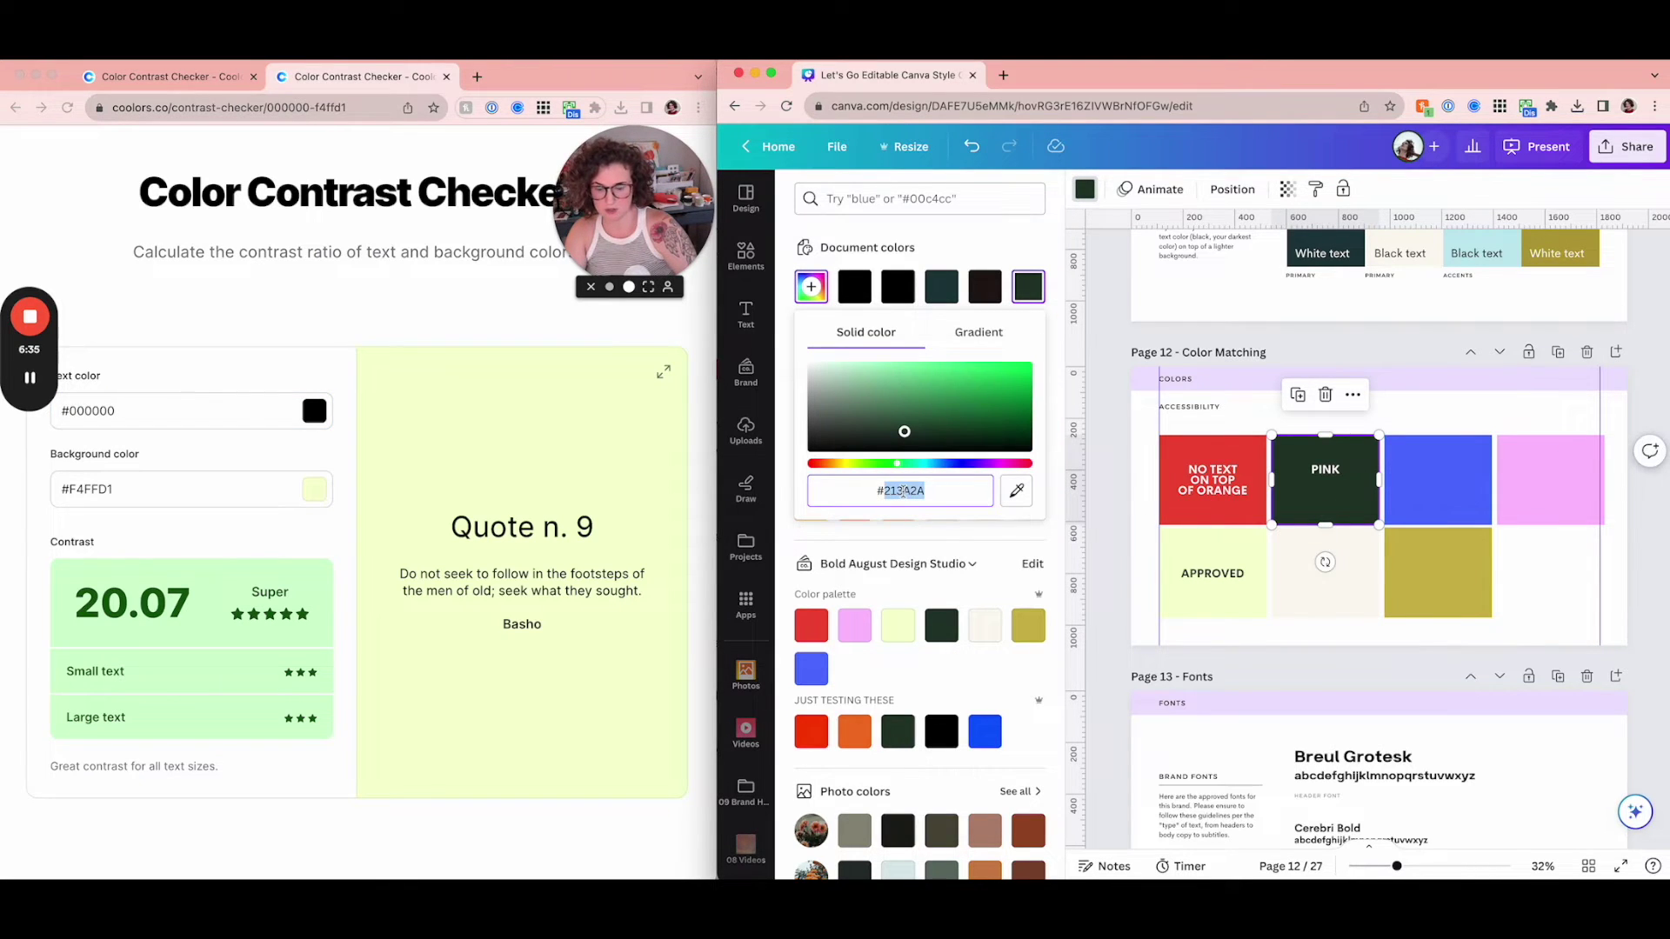
triple_click(126, 415)
key("cmd+v")
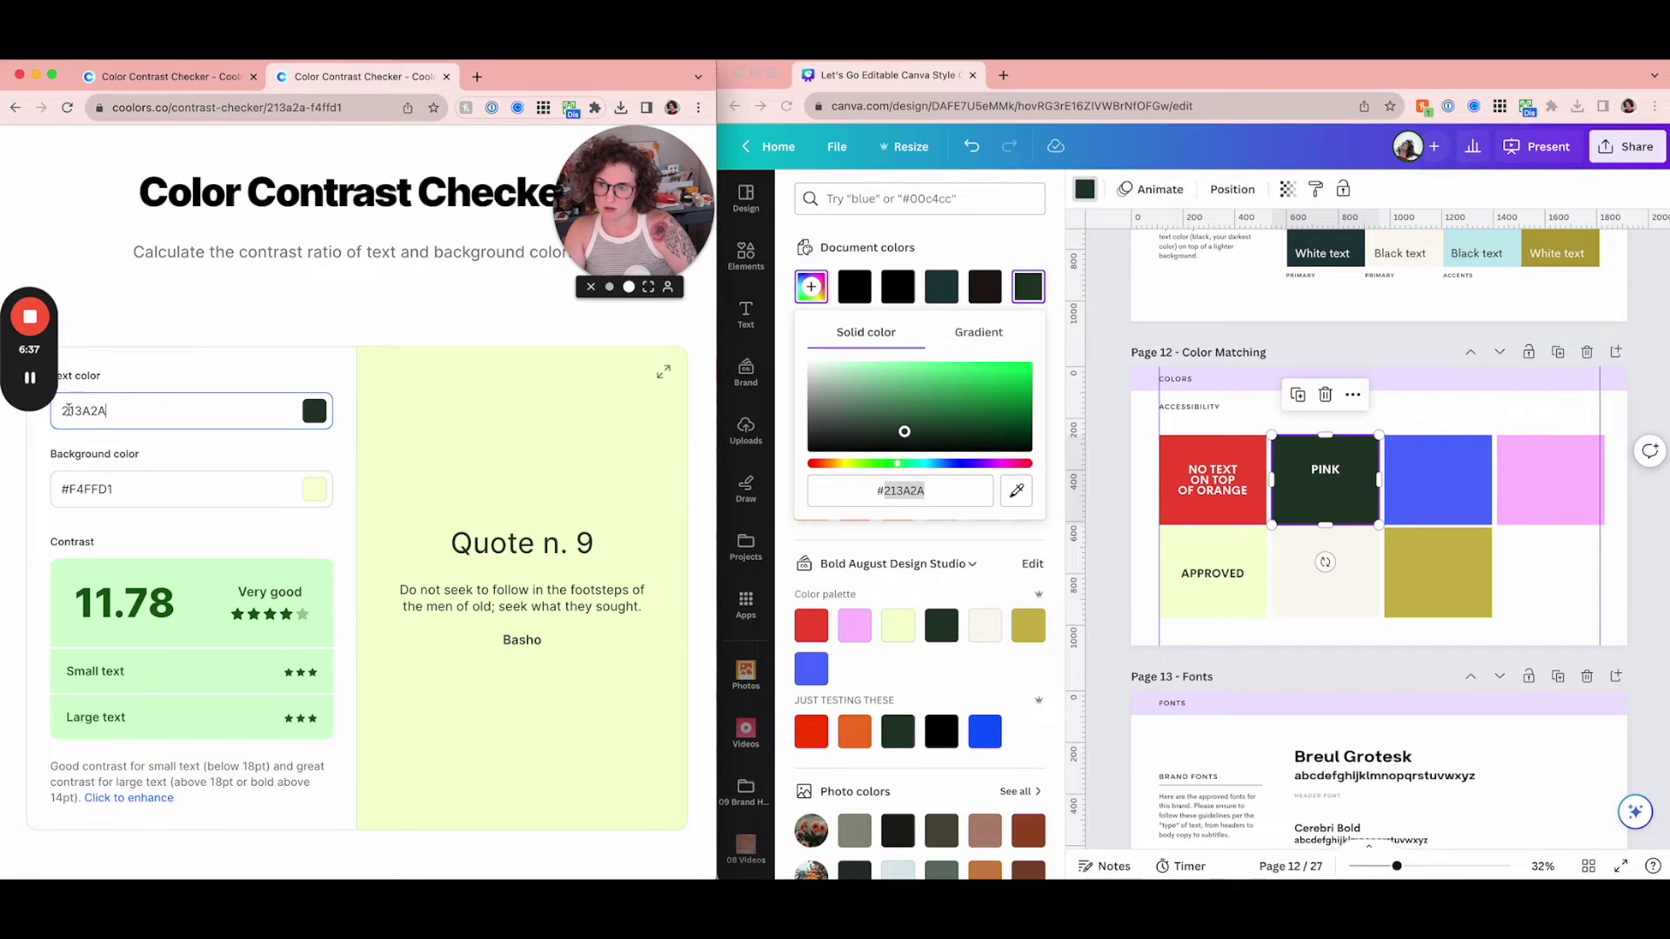
left_click(62, 410)
type("#")
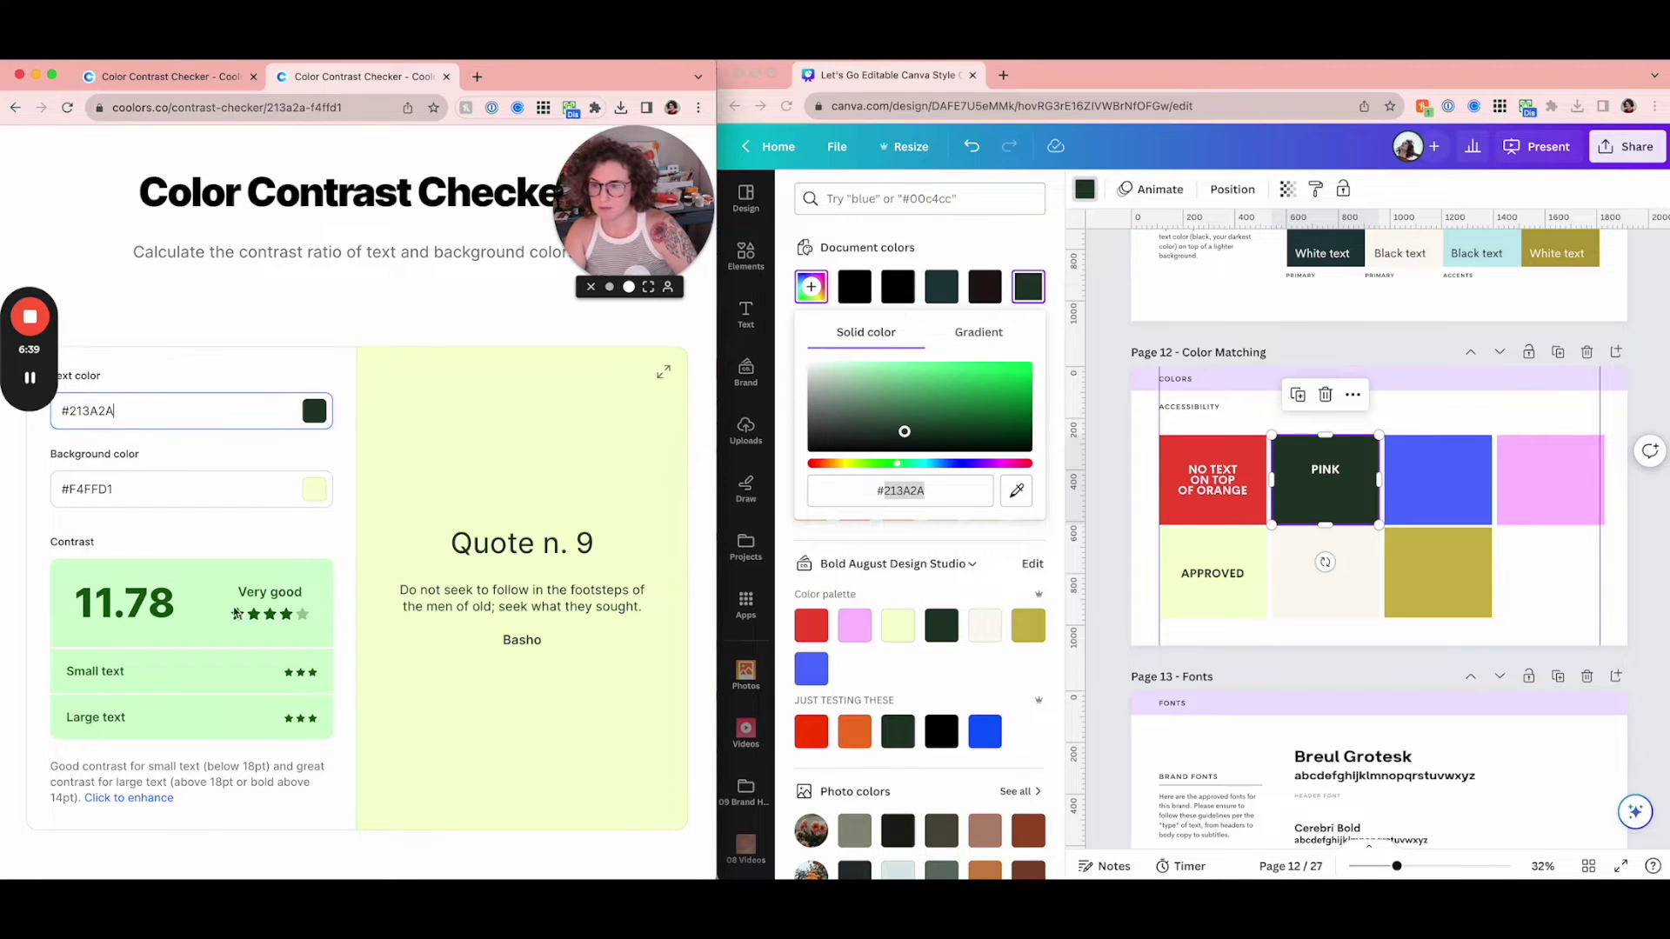
- Pull a vertical guide line onto the brand guide page
left_click(900, 491)
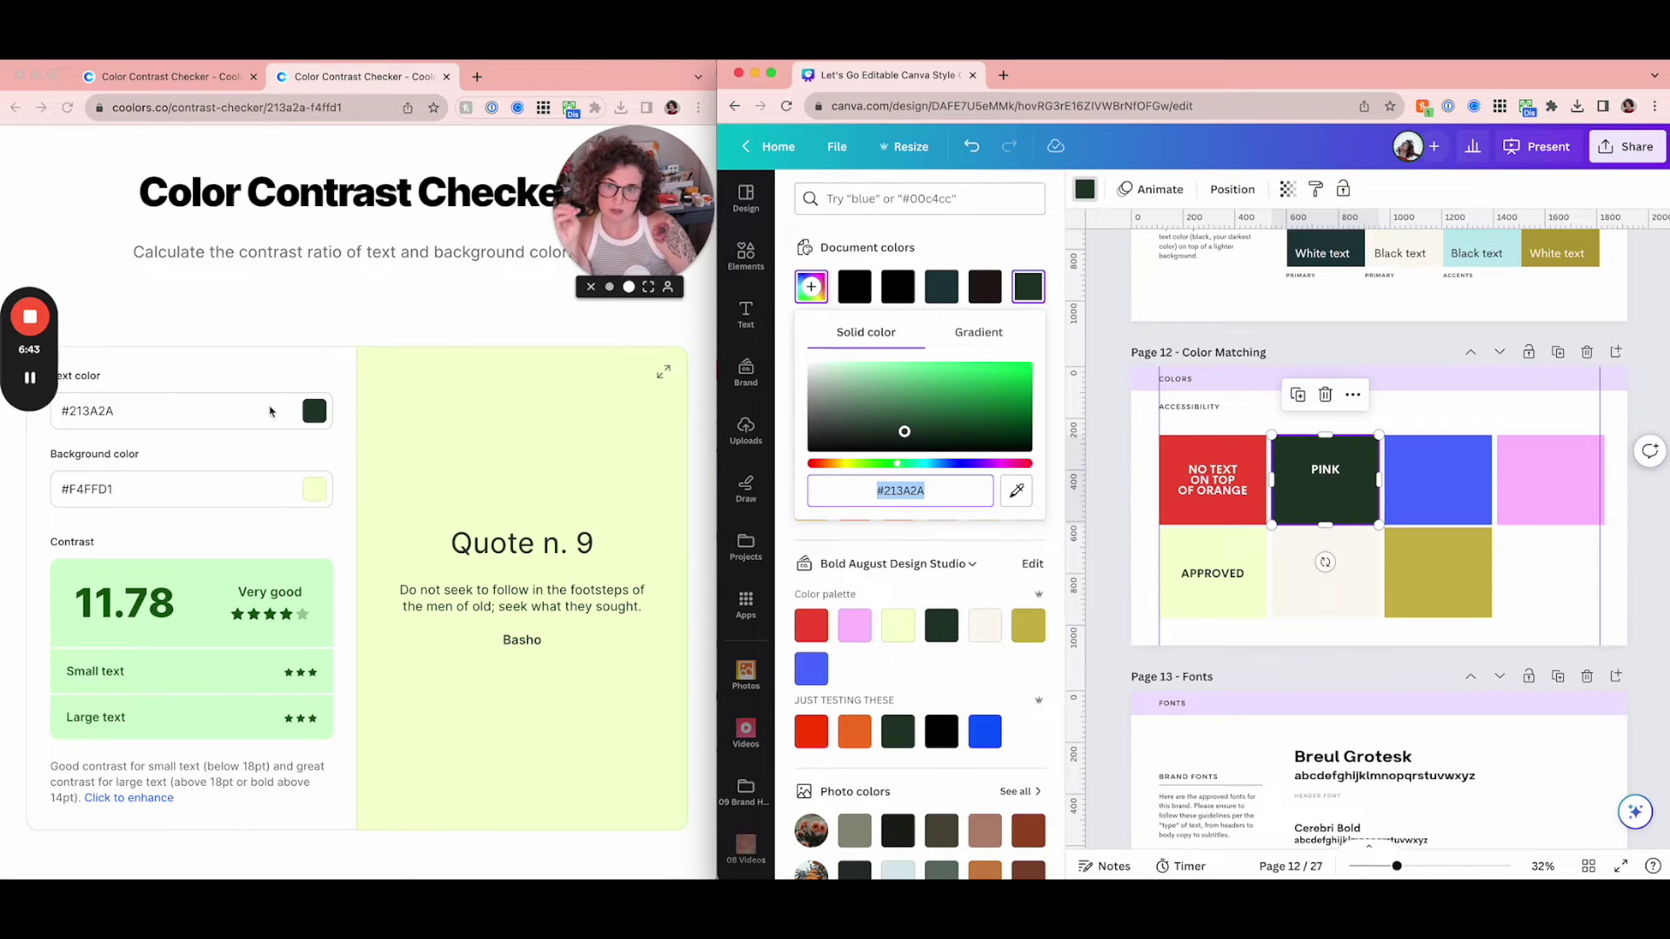
left_click(302, 350)
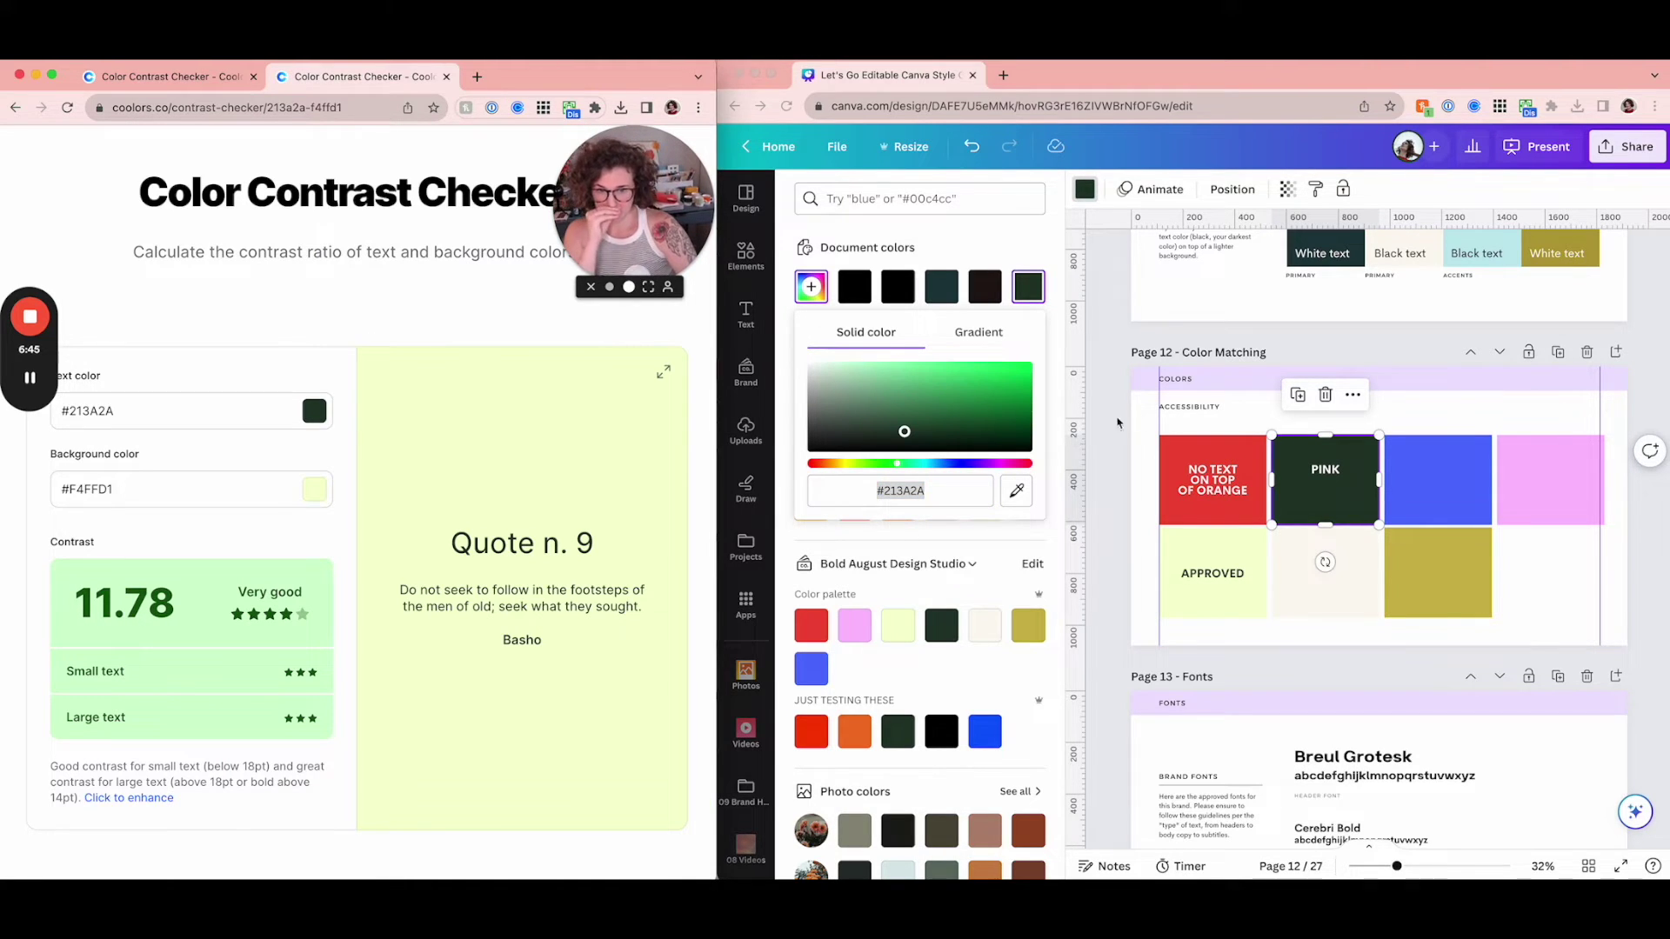
left_click_drag(1078, 439, 1159, 423)
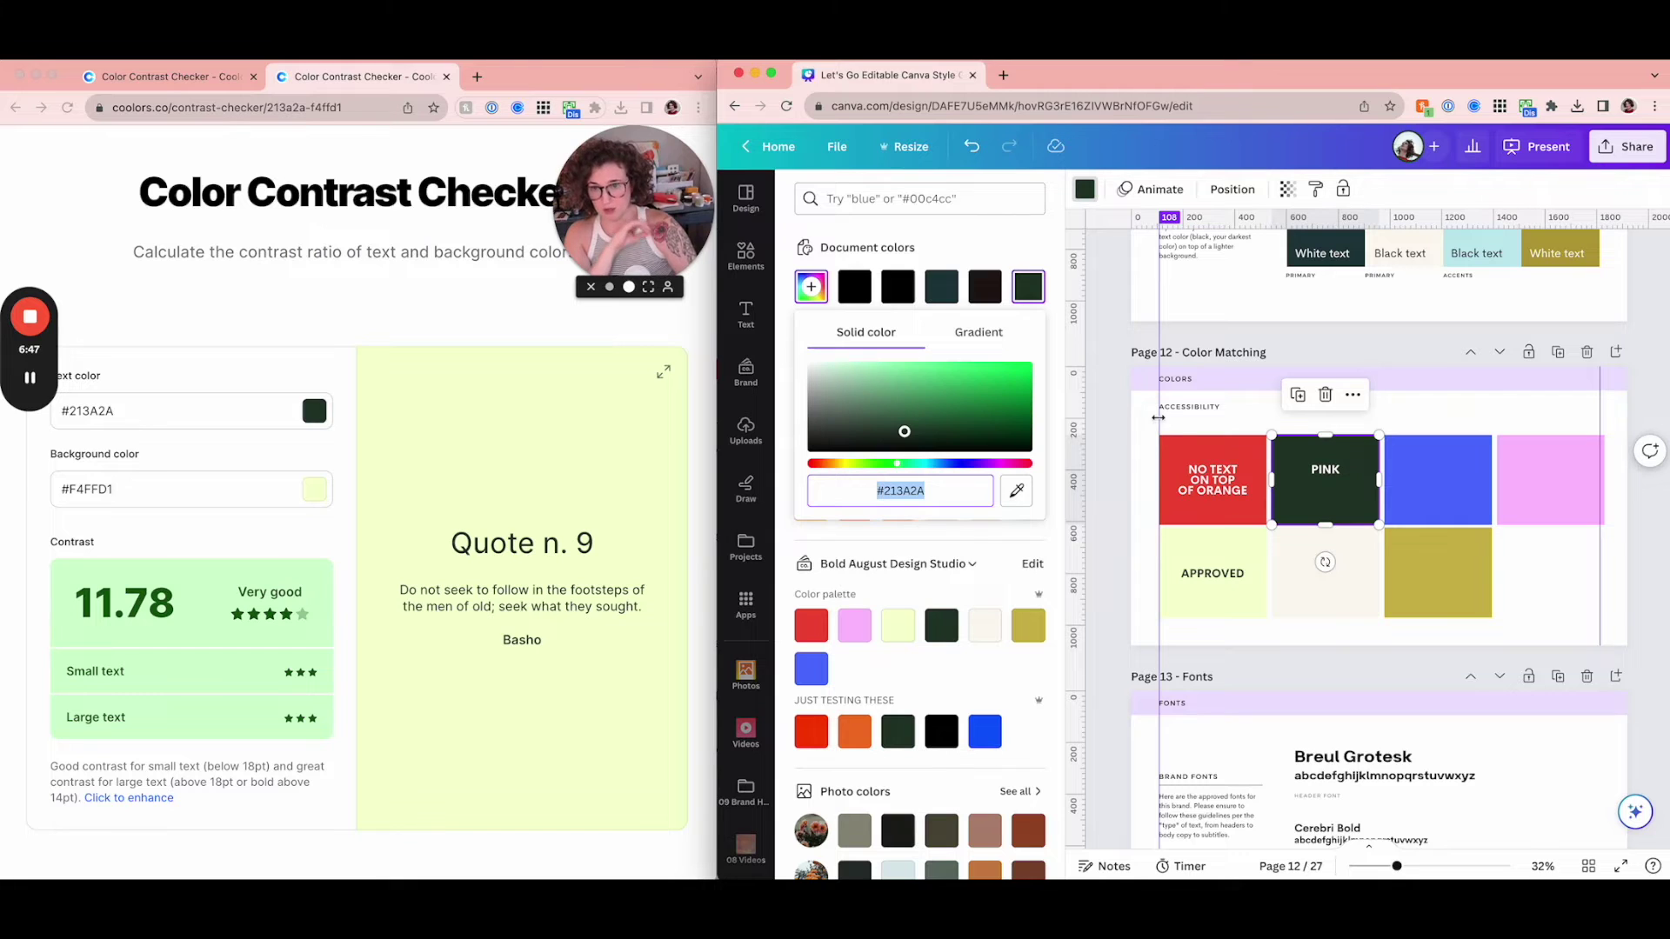
scroll(1183, 435, "up", 5)
left_click(1215, 479)
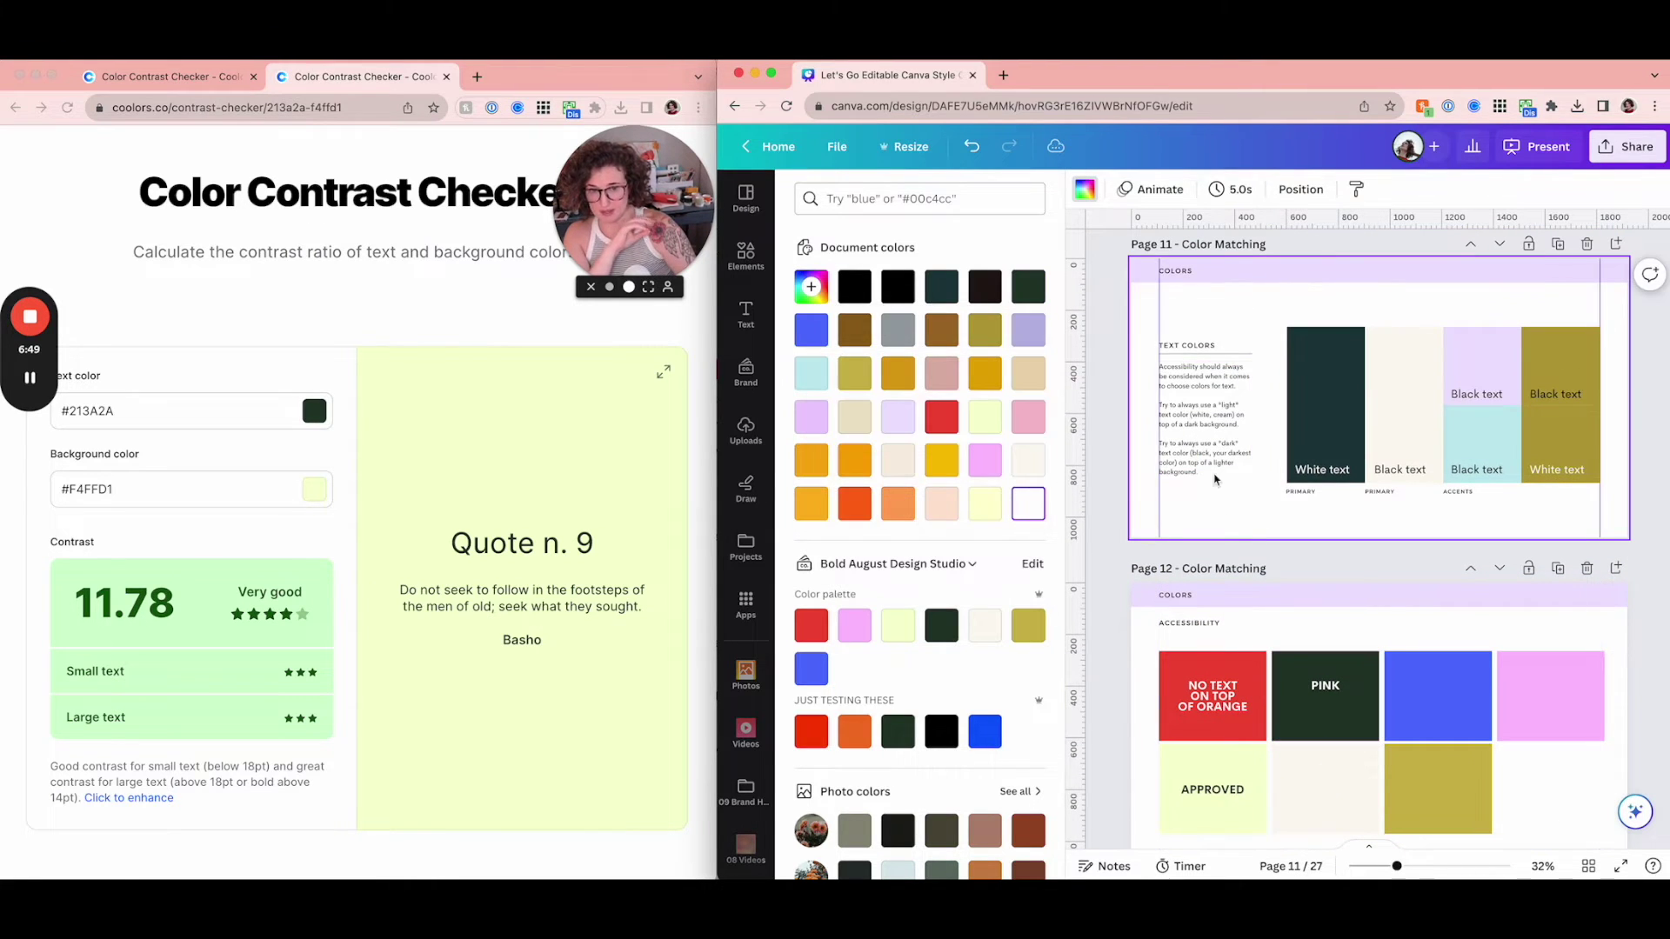
scroll(1187, 419, "up", 3, "ctrl")
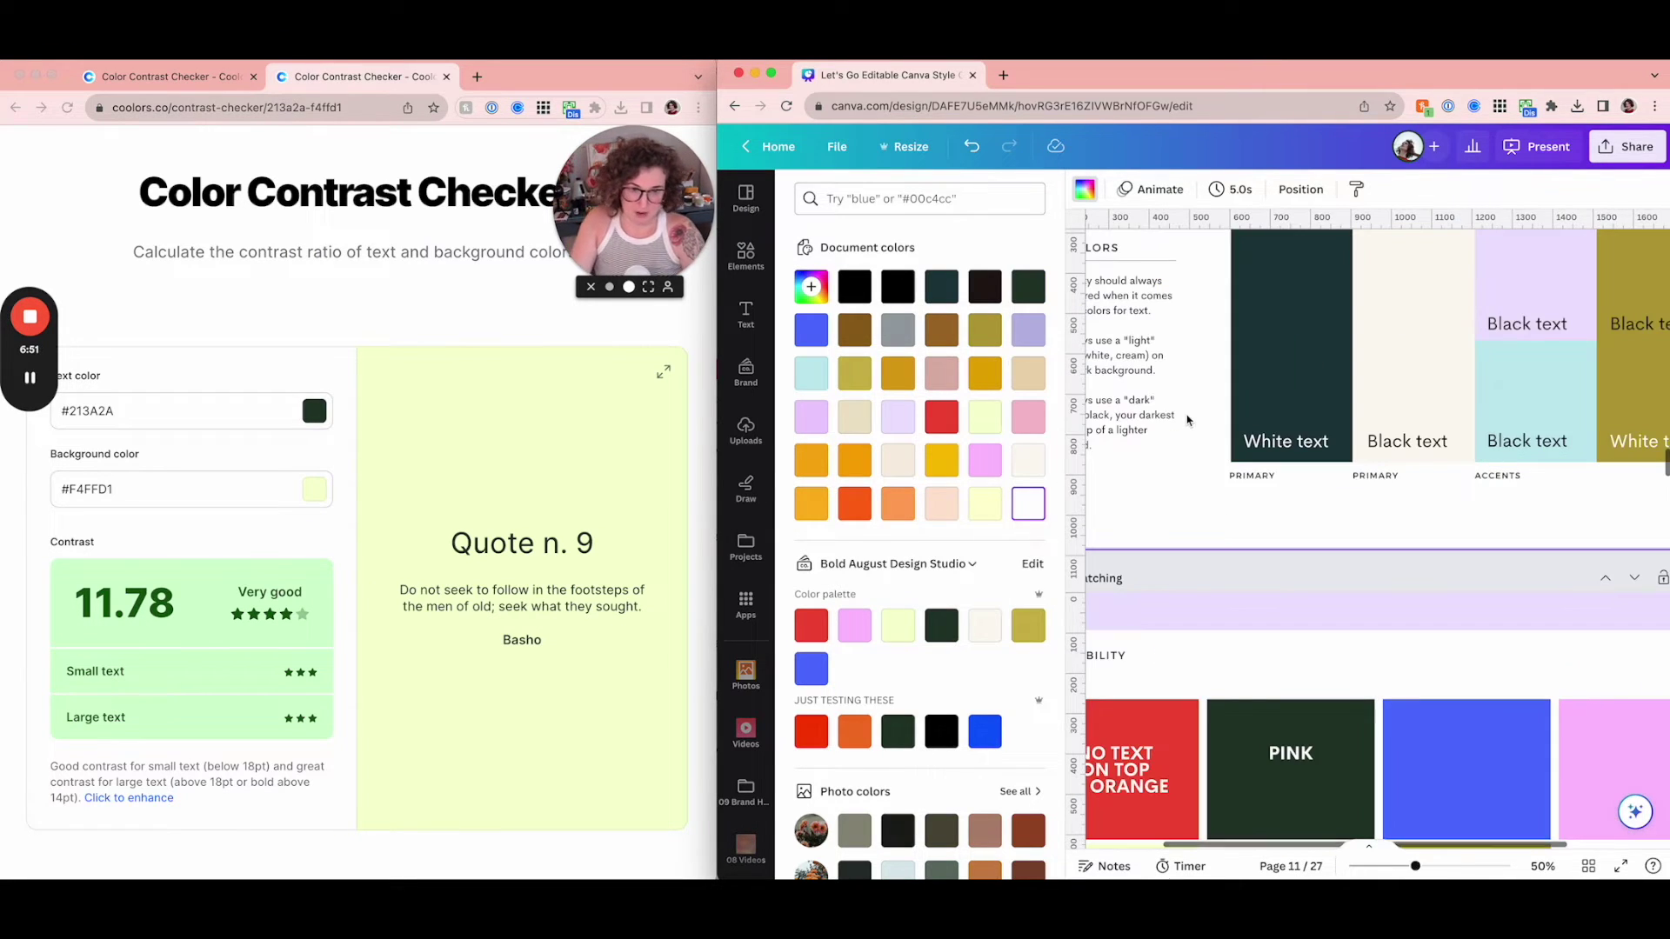
scroll(1188, 420, "up", 3)
scroll(1188, 420, "right", 2)
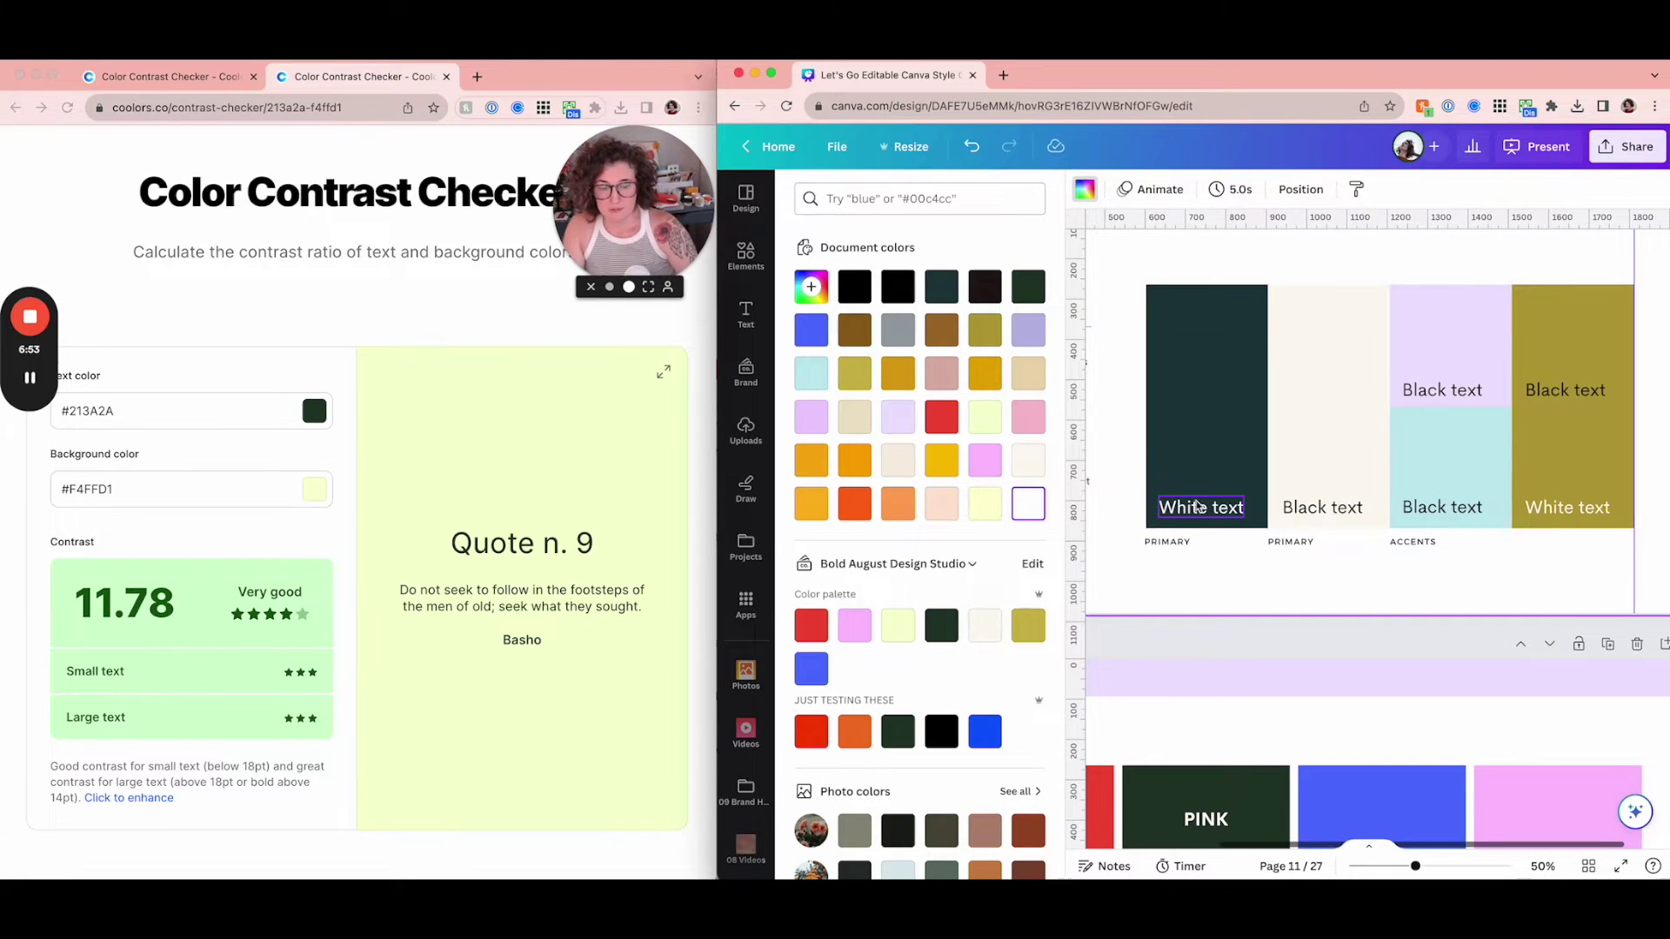
left_click(1197, 506)
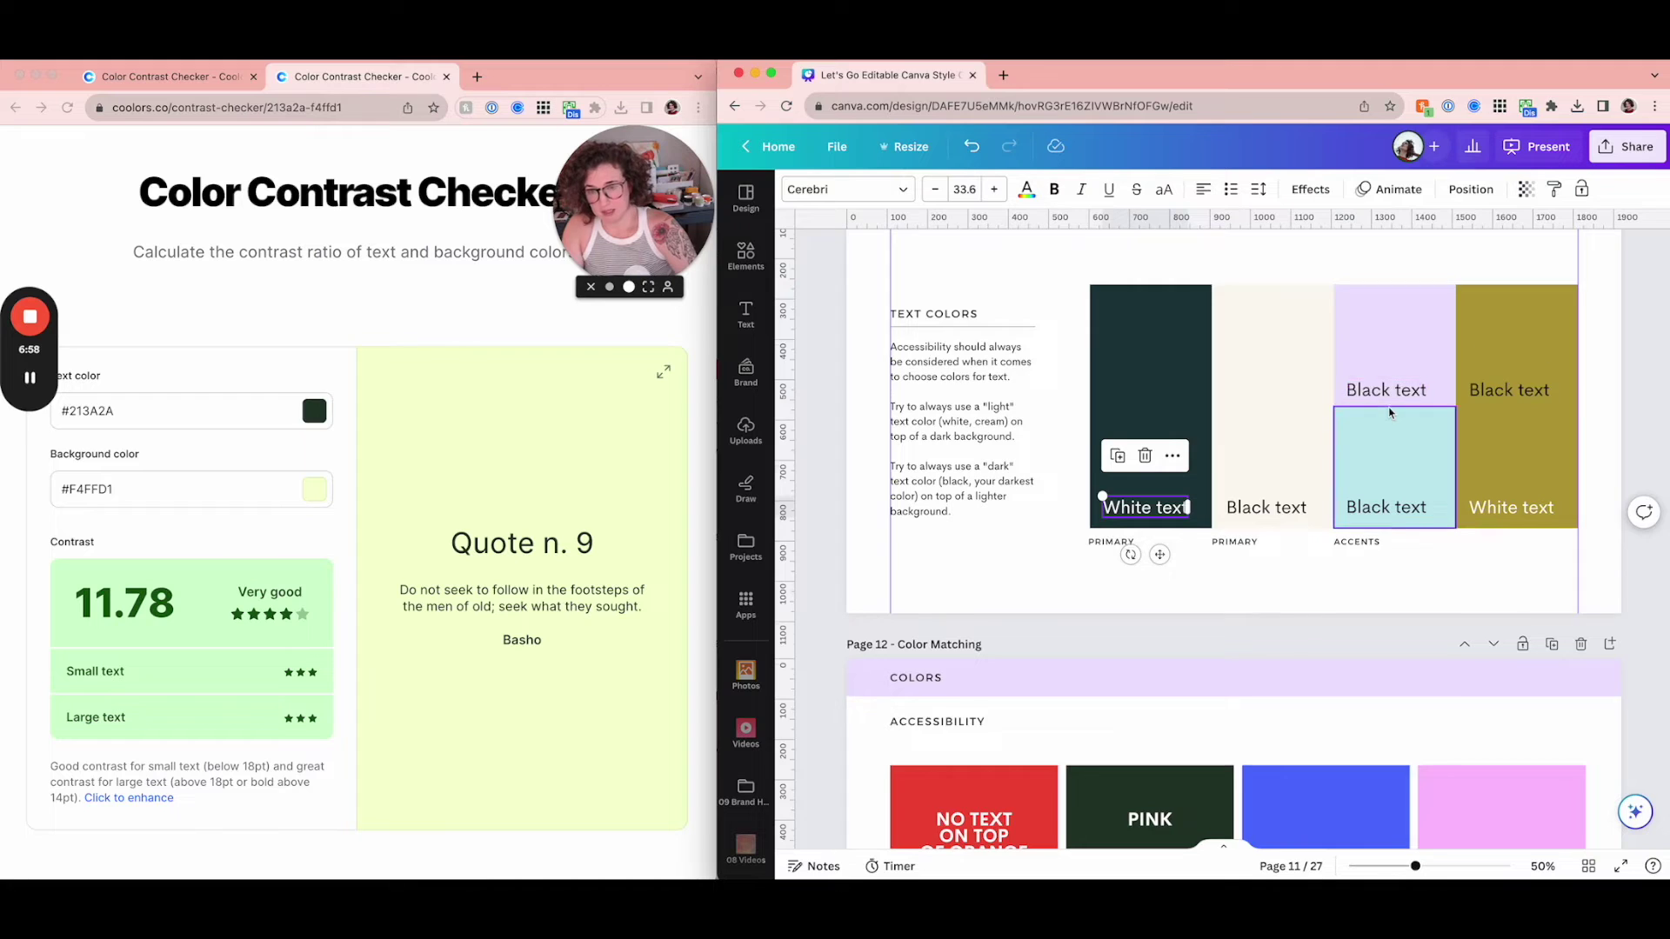
scroll(1389, 412, "down", 5)
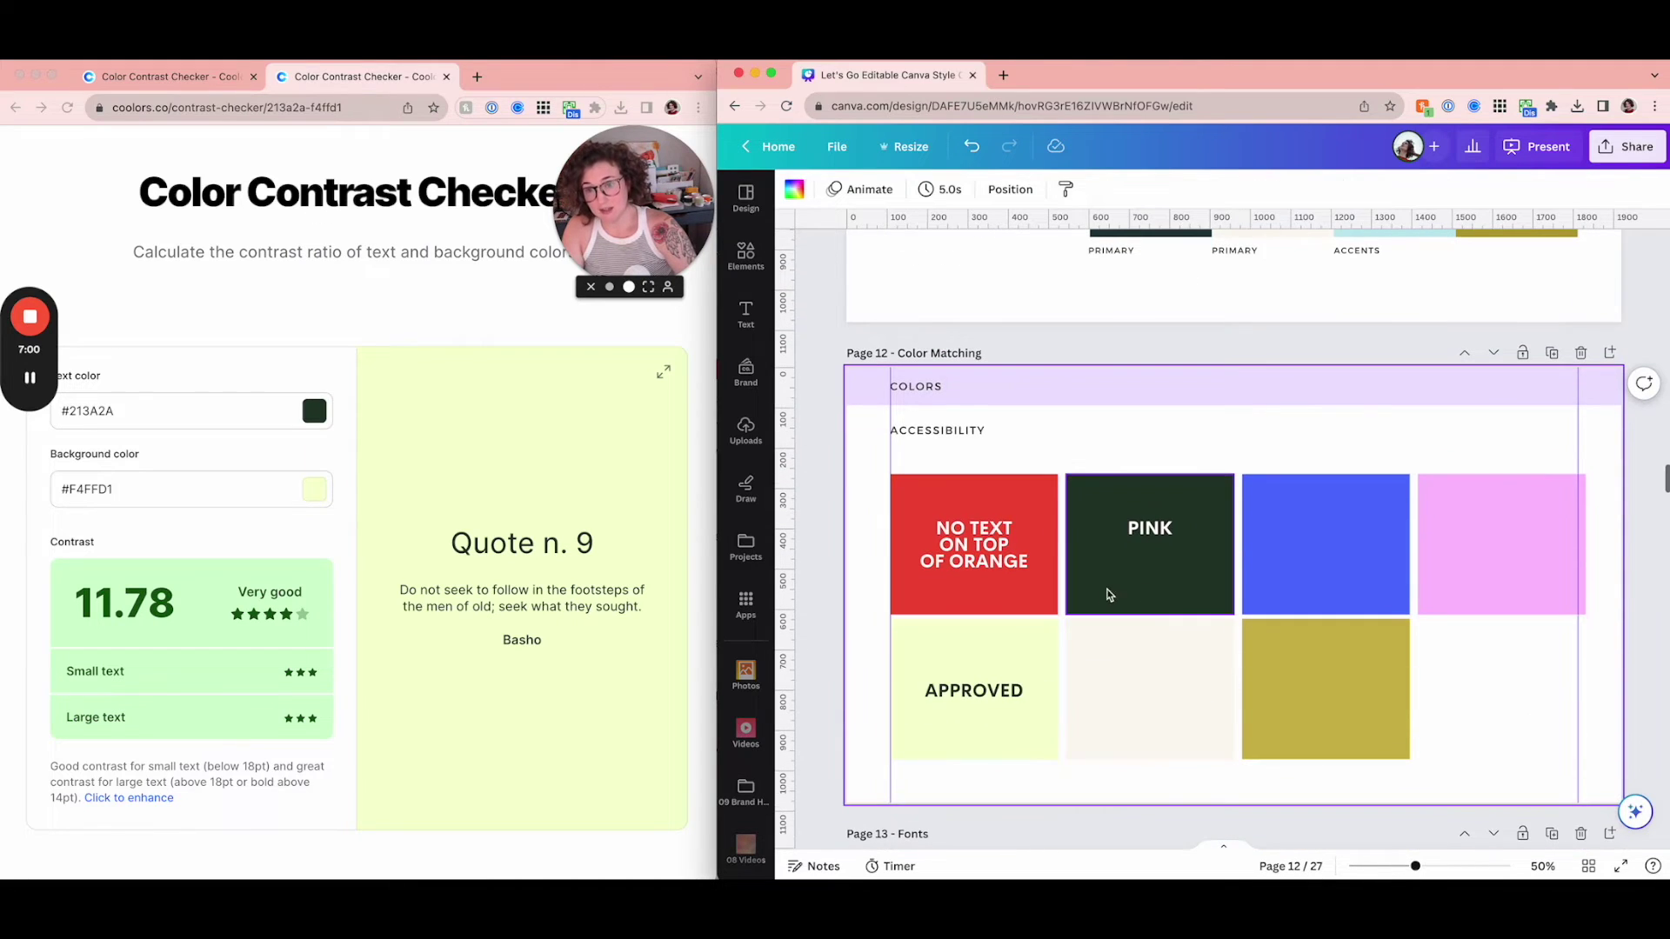
left_click(193, 355)
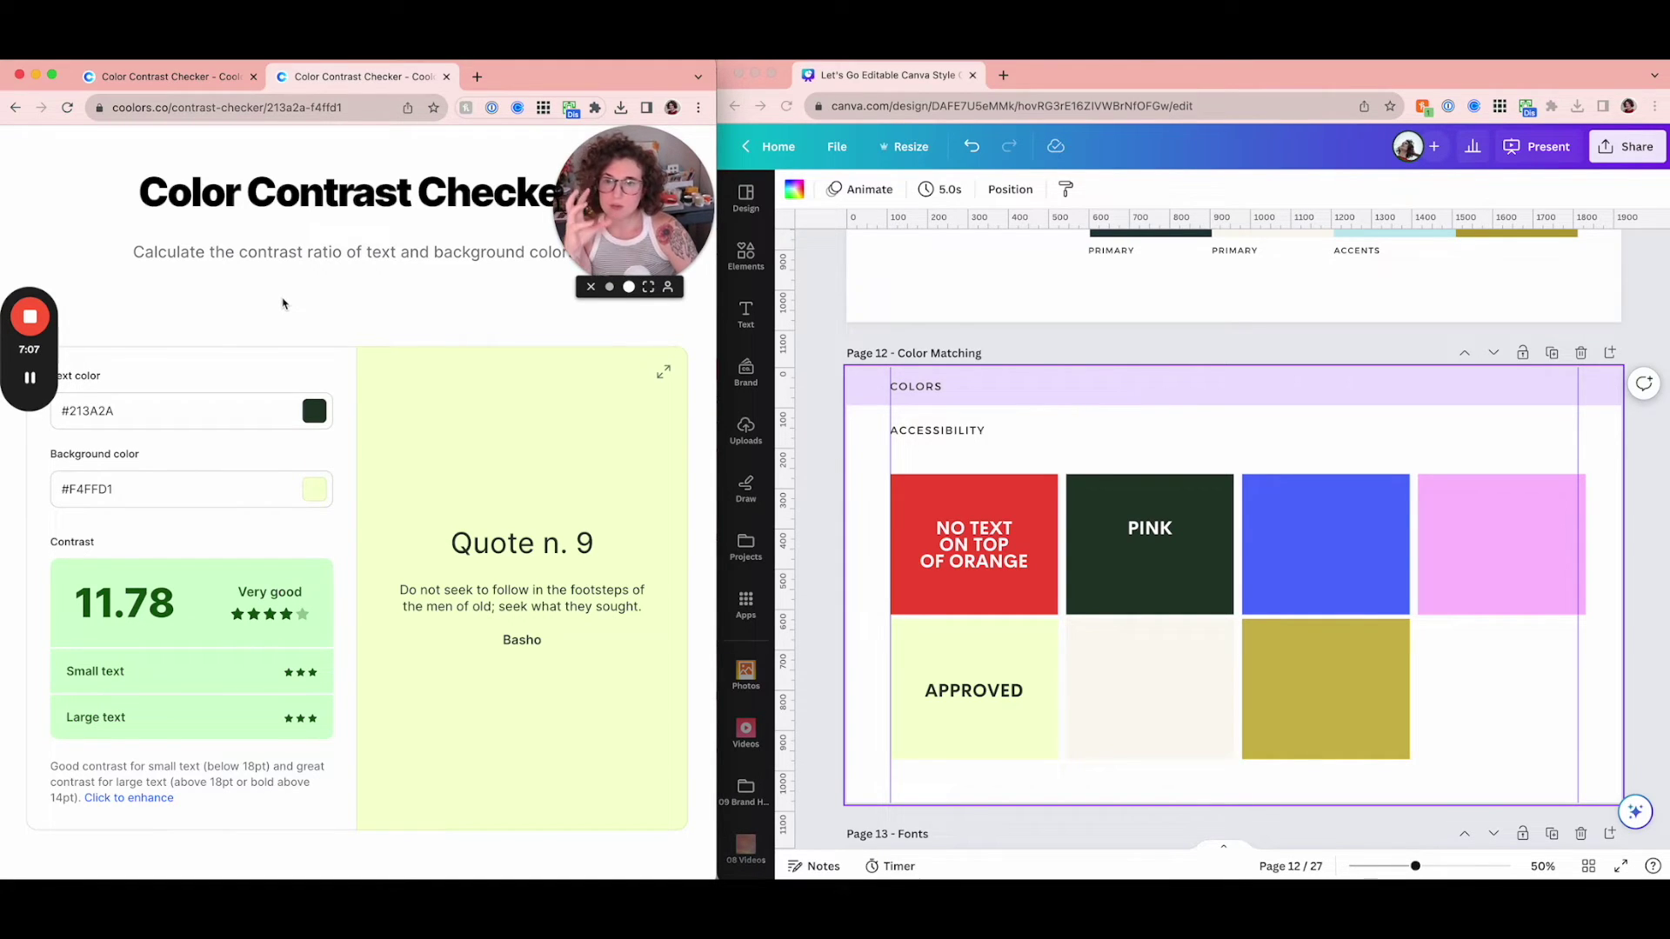
left_click(1609, 352)
- Add Page 13 after Page 12 and fill its background with the brand-red palette swatch
left_click(1610, 352)
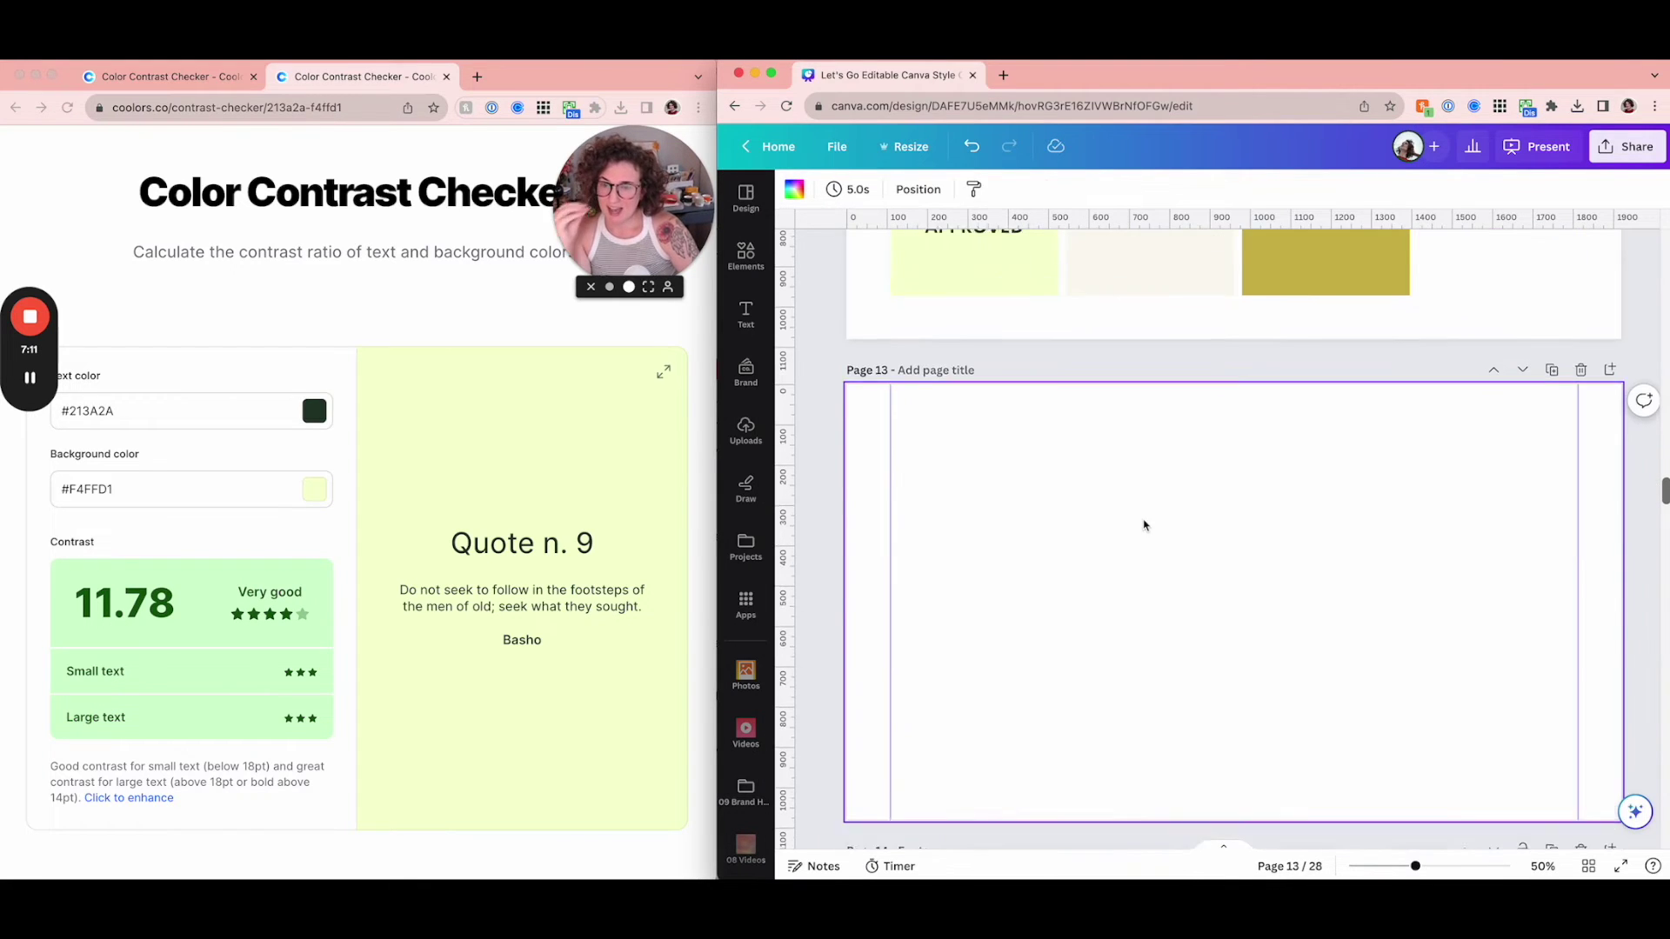
scroll(1145, 525, "up", 3)
left_click(932, 376)
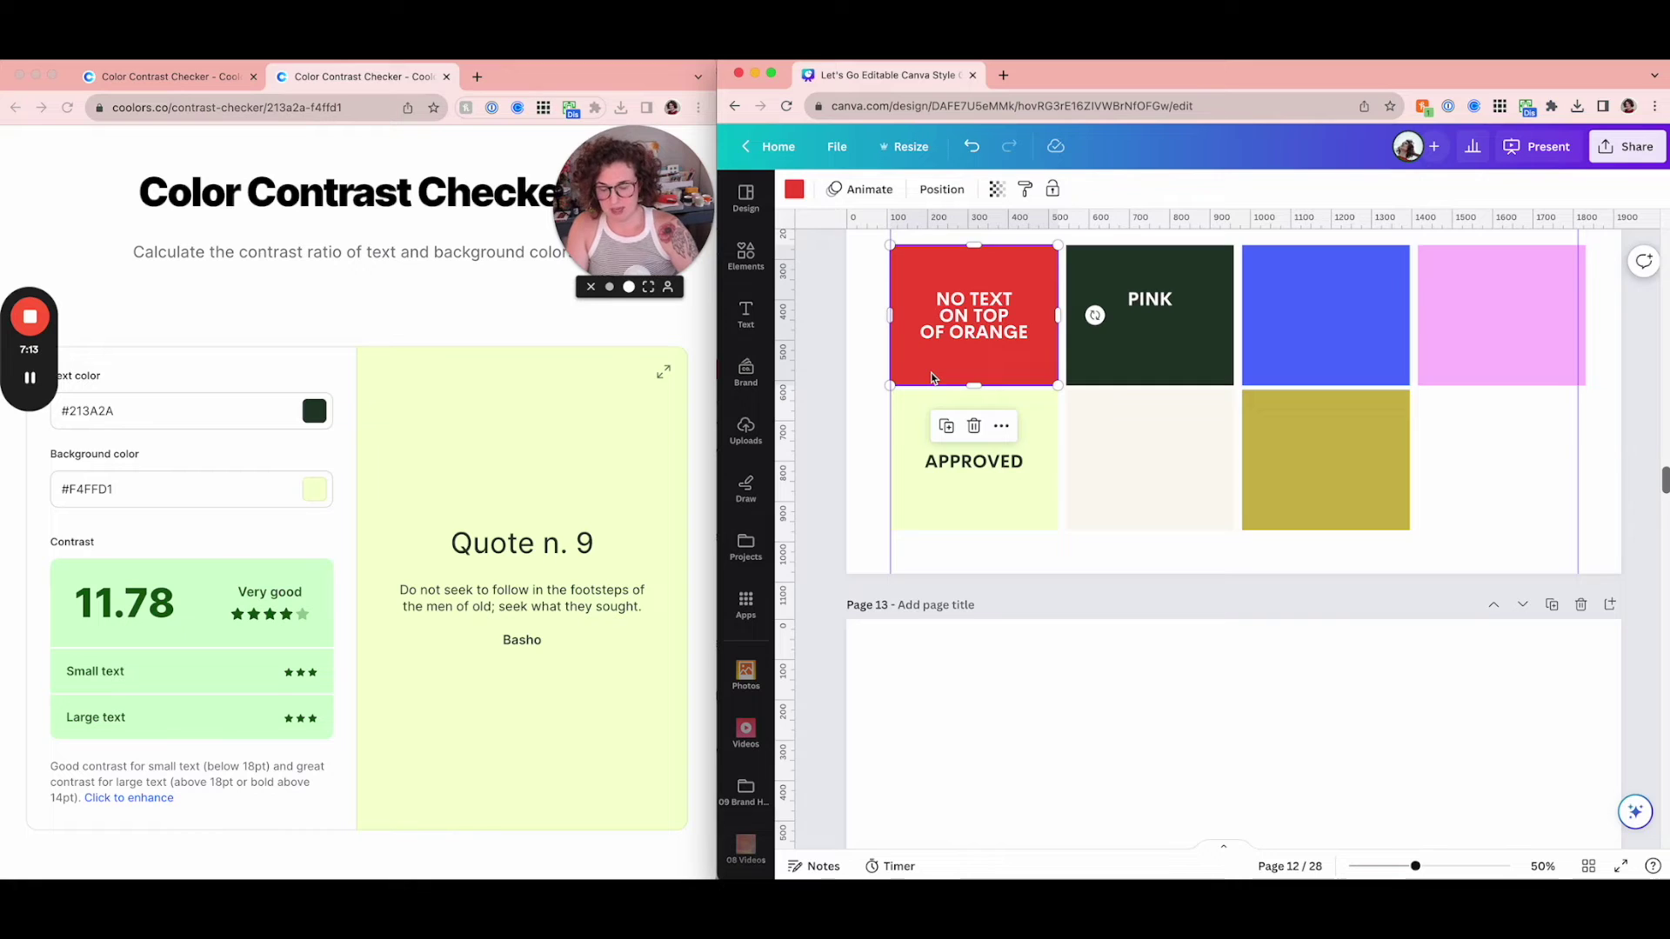
scroll(931, 372, "down", 4)
key("ctrl+v")
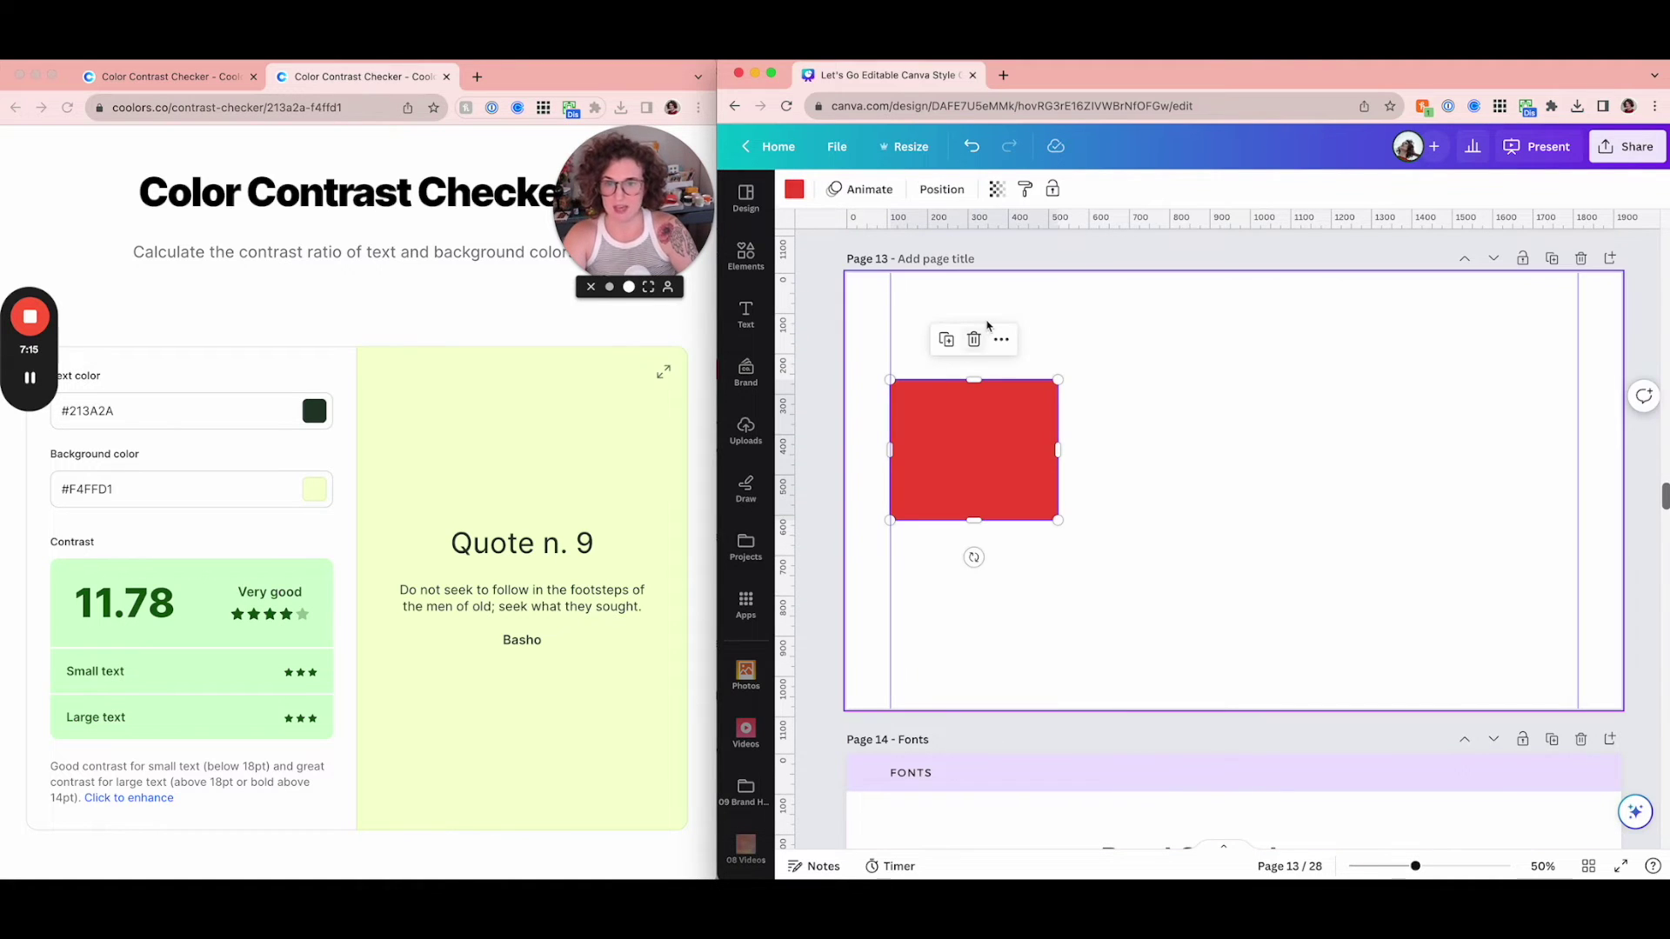
key("Delete")
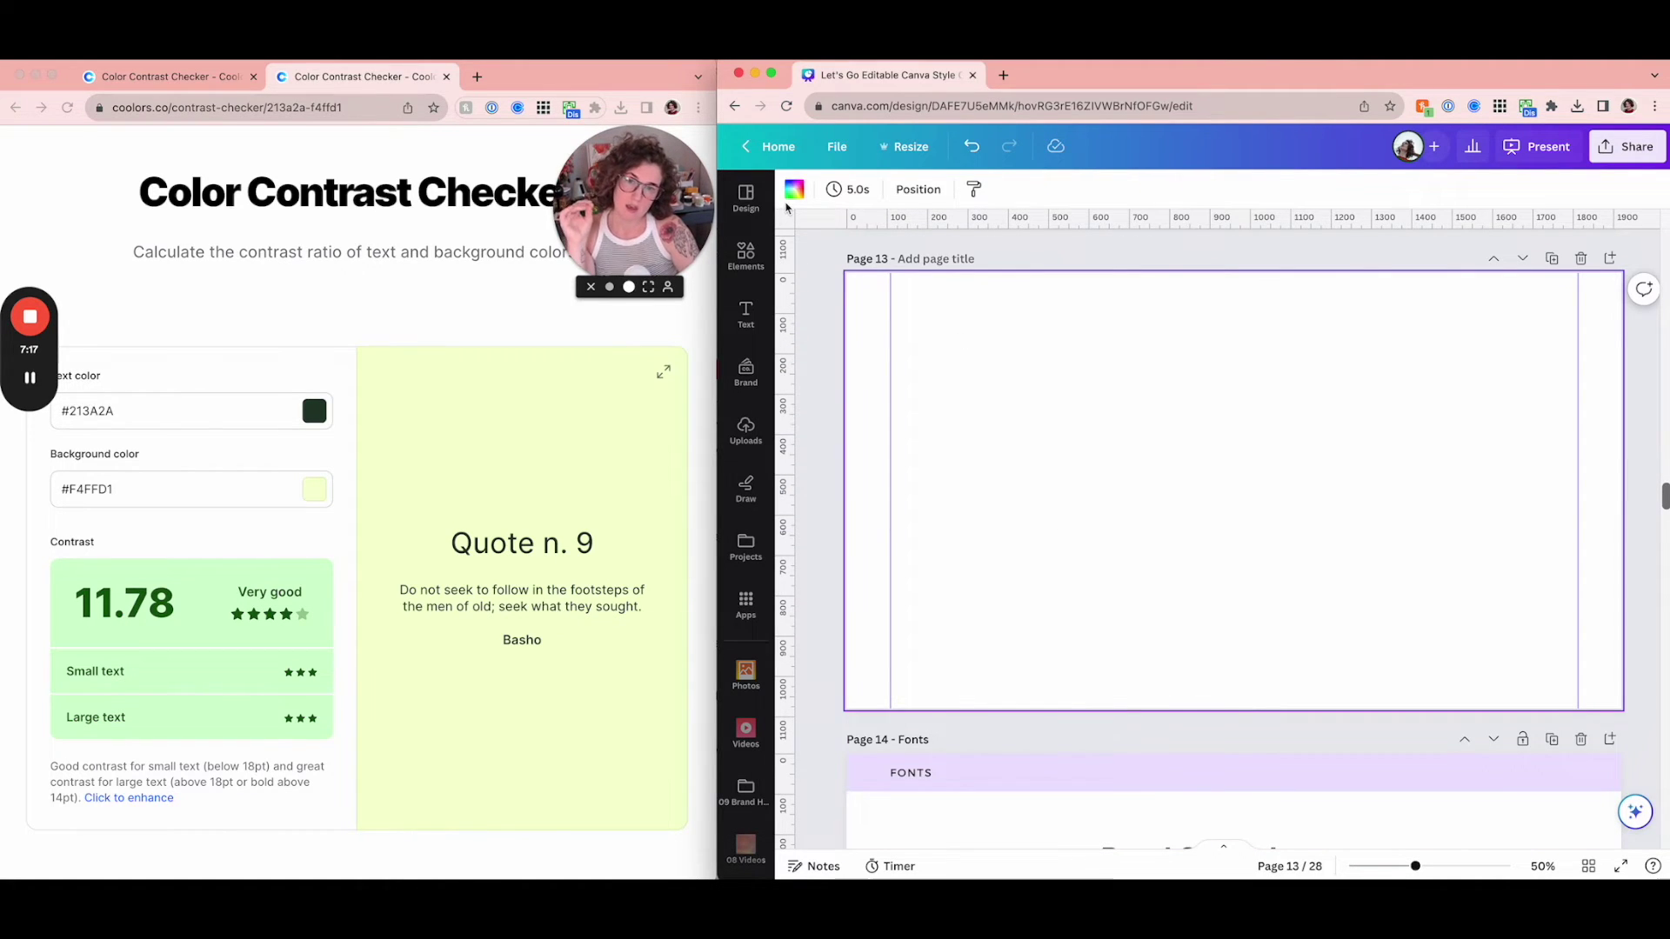
left_click(794, 190)
left_click(812, 628)
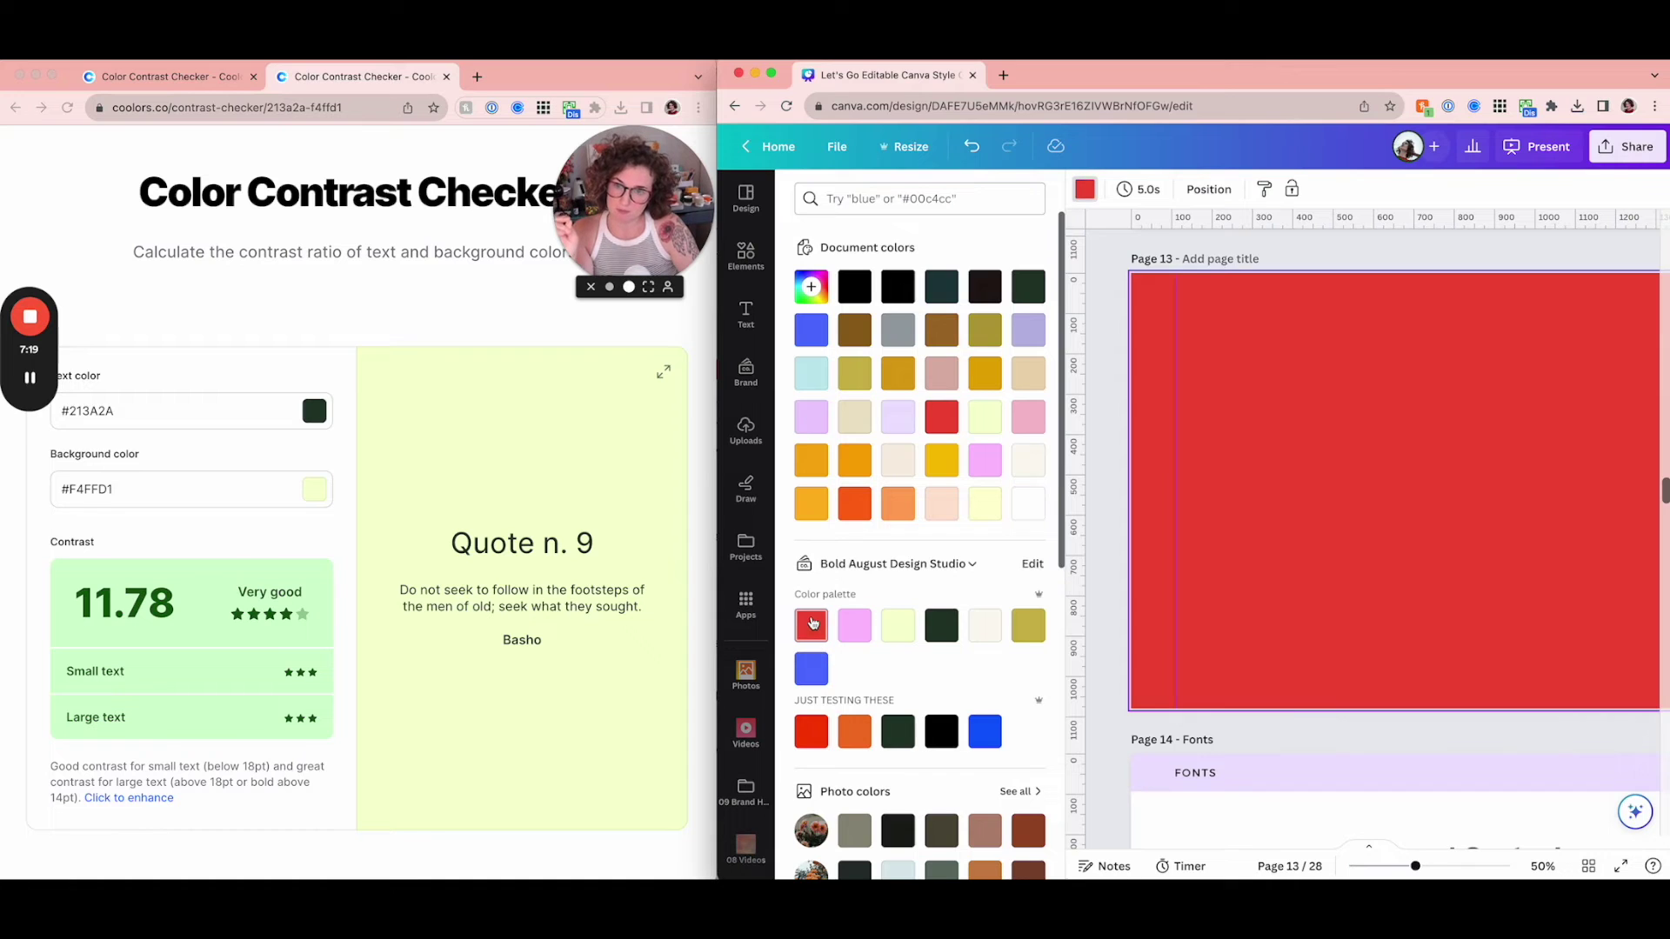
scroll(1374, 447, "right", 1)
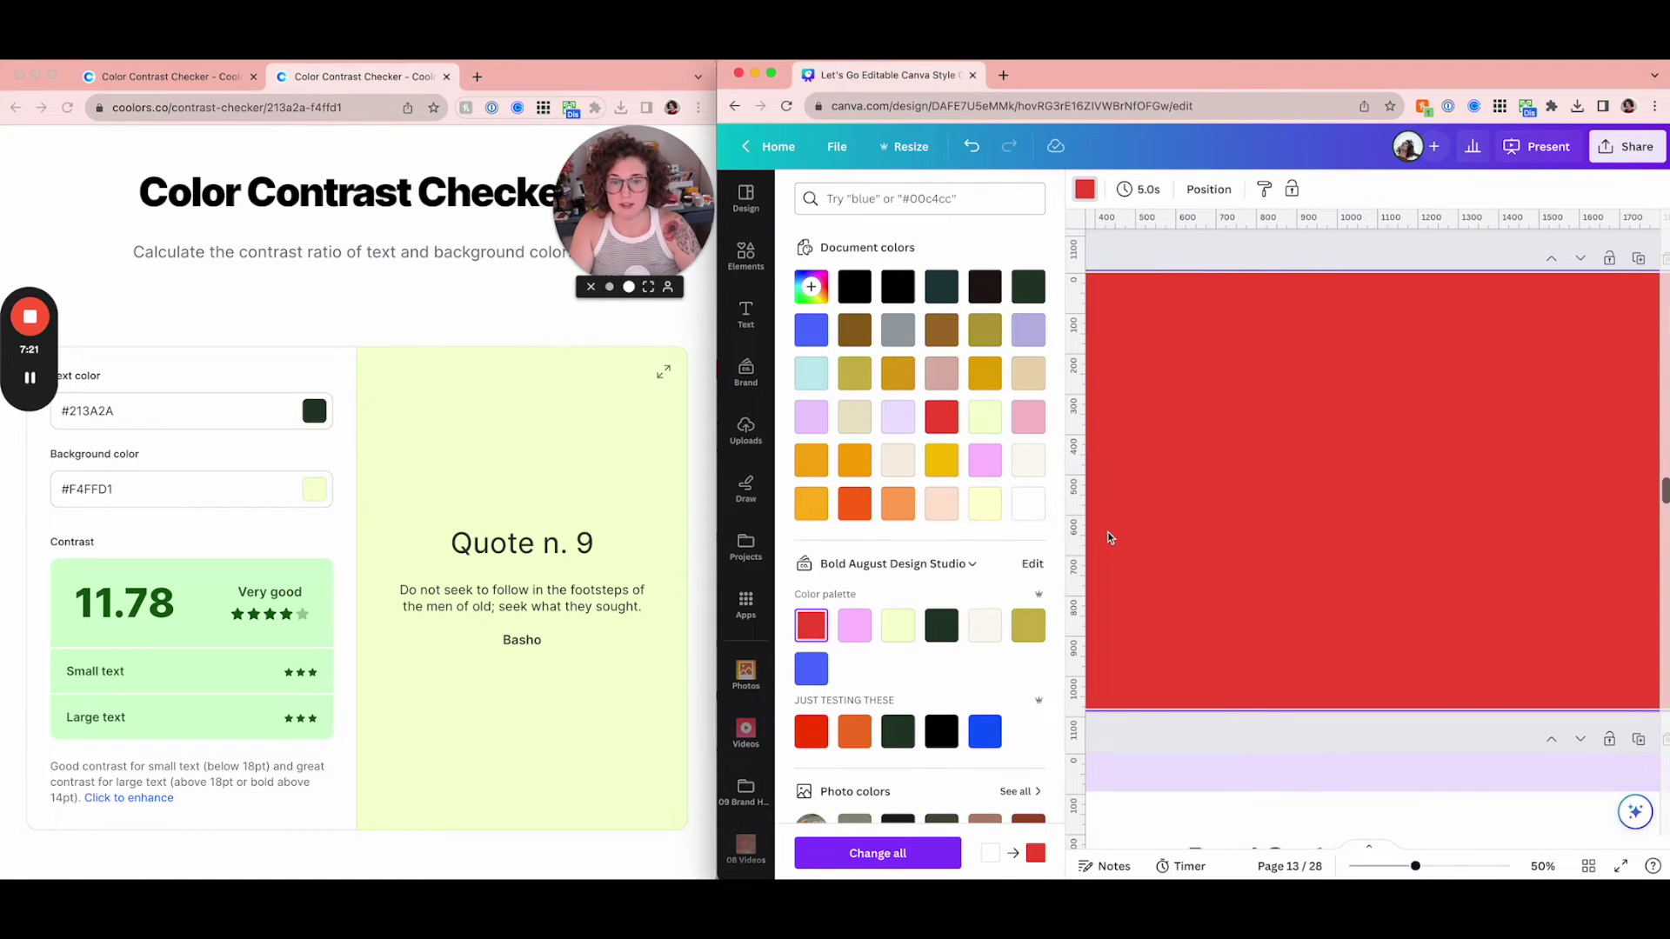
left_click(1122, 254)
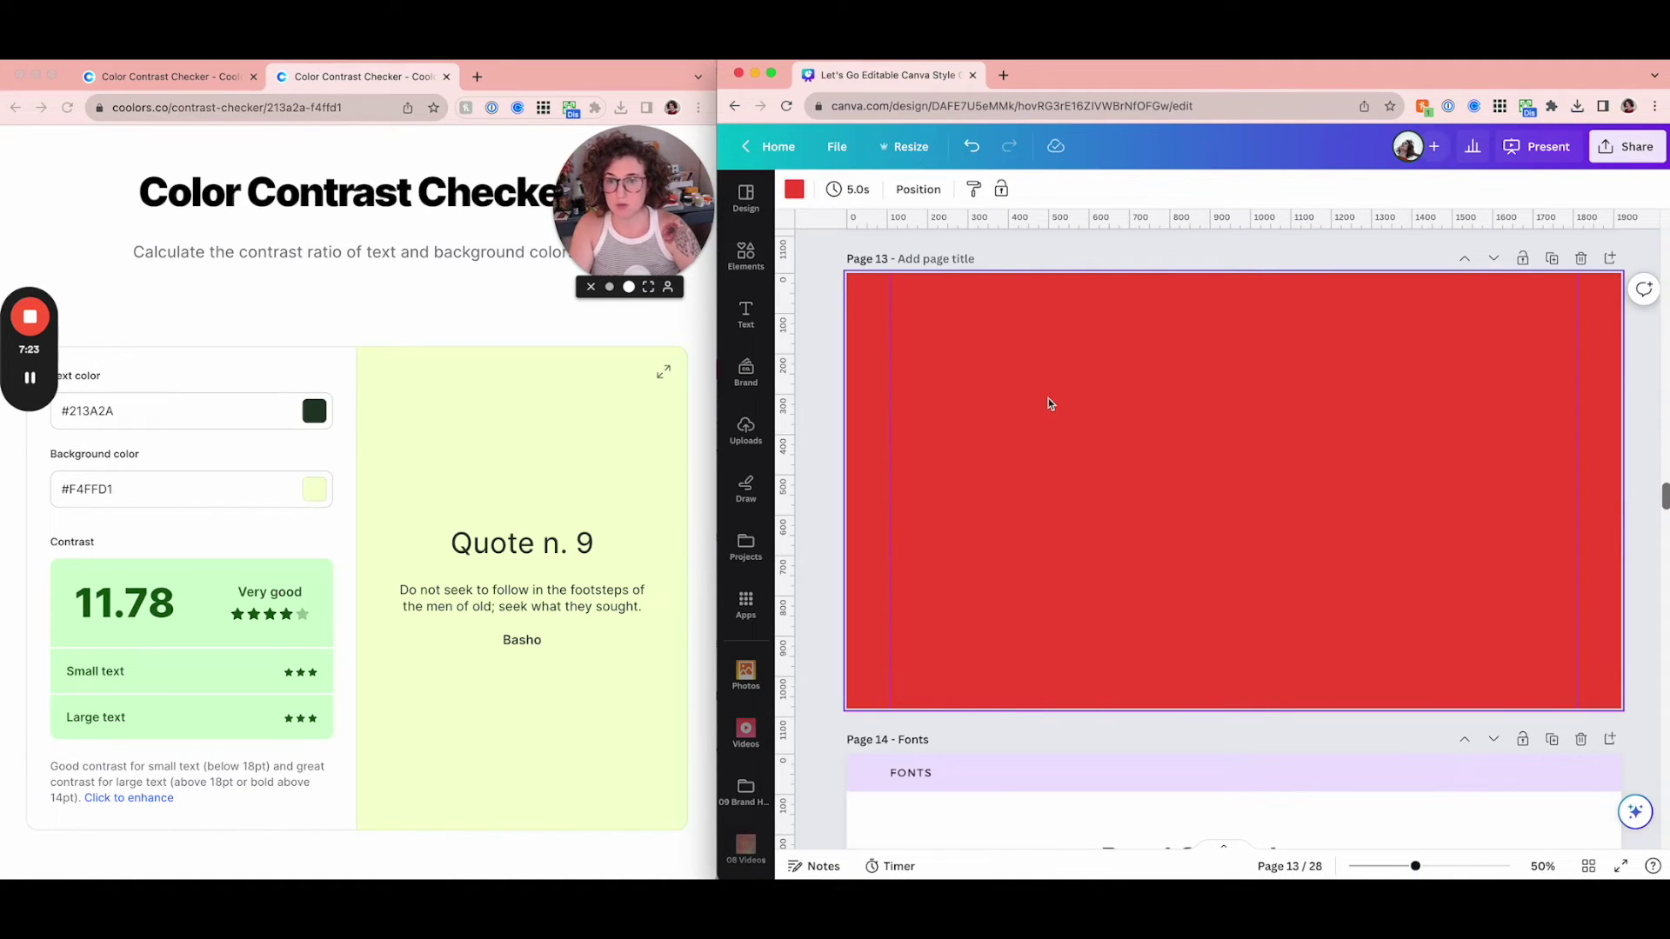
type("tDESIGNS")
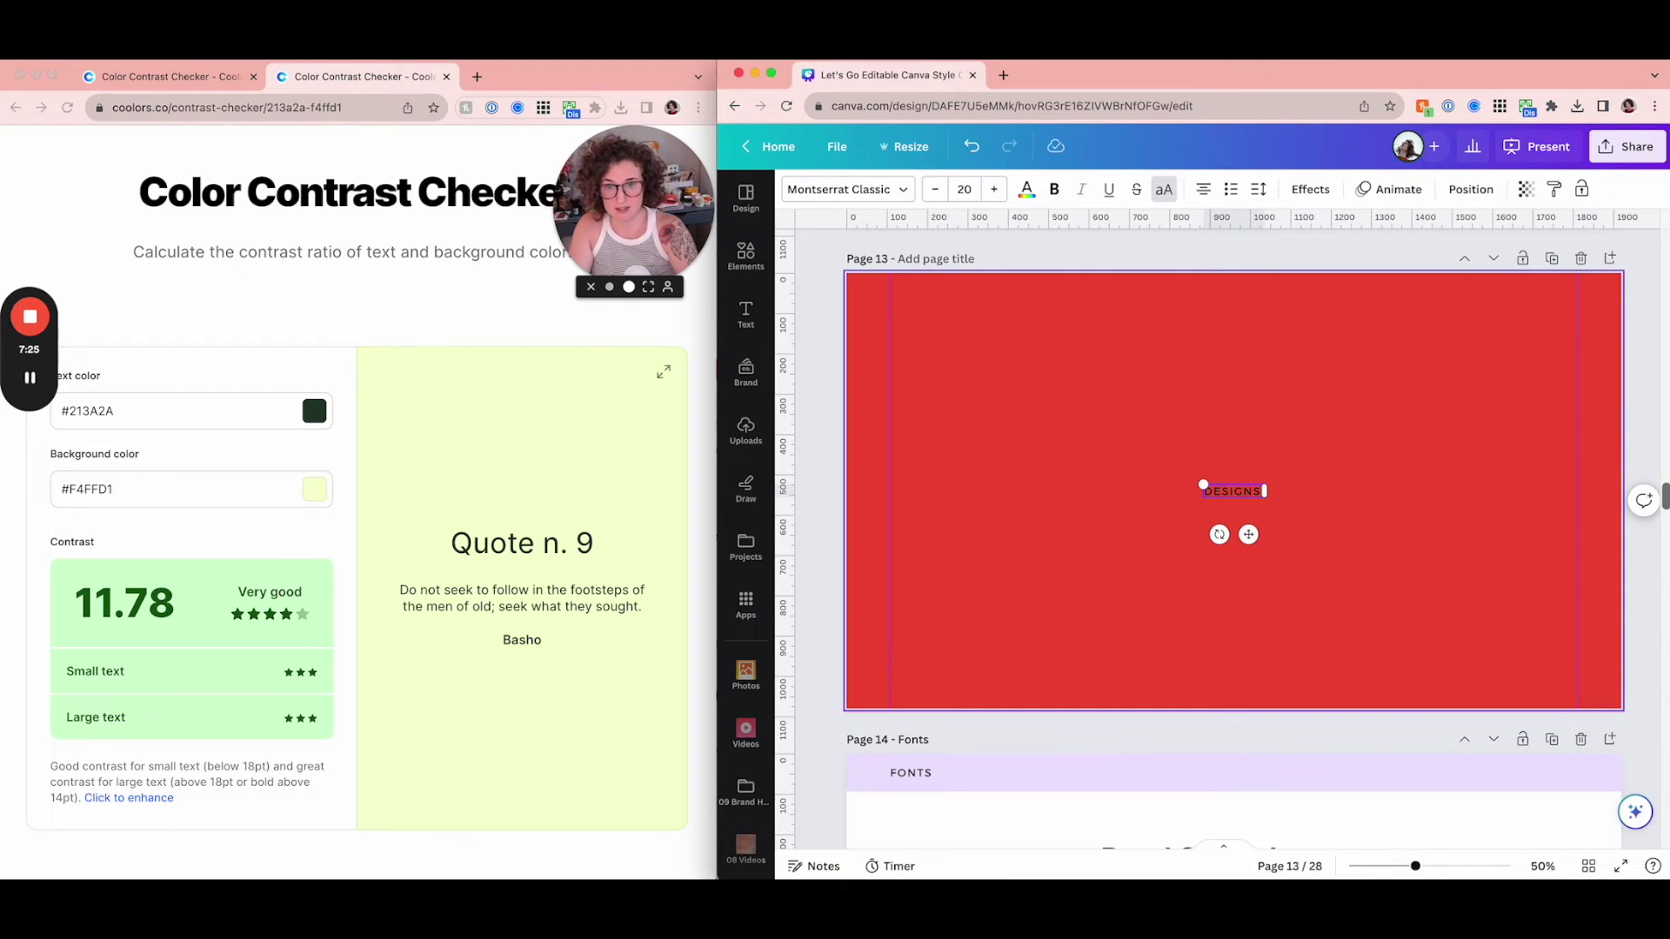
type(" FOR")
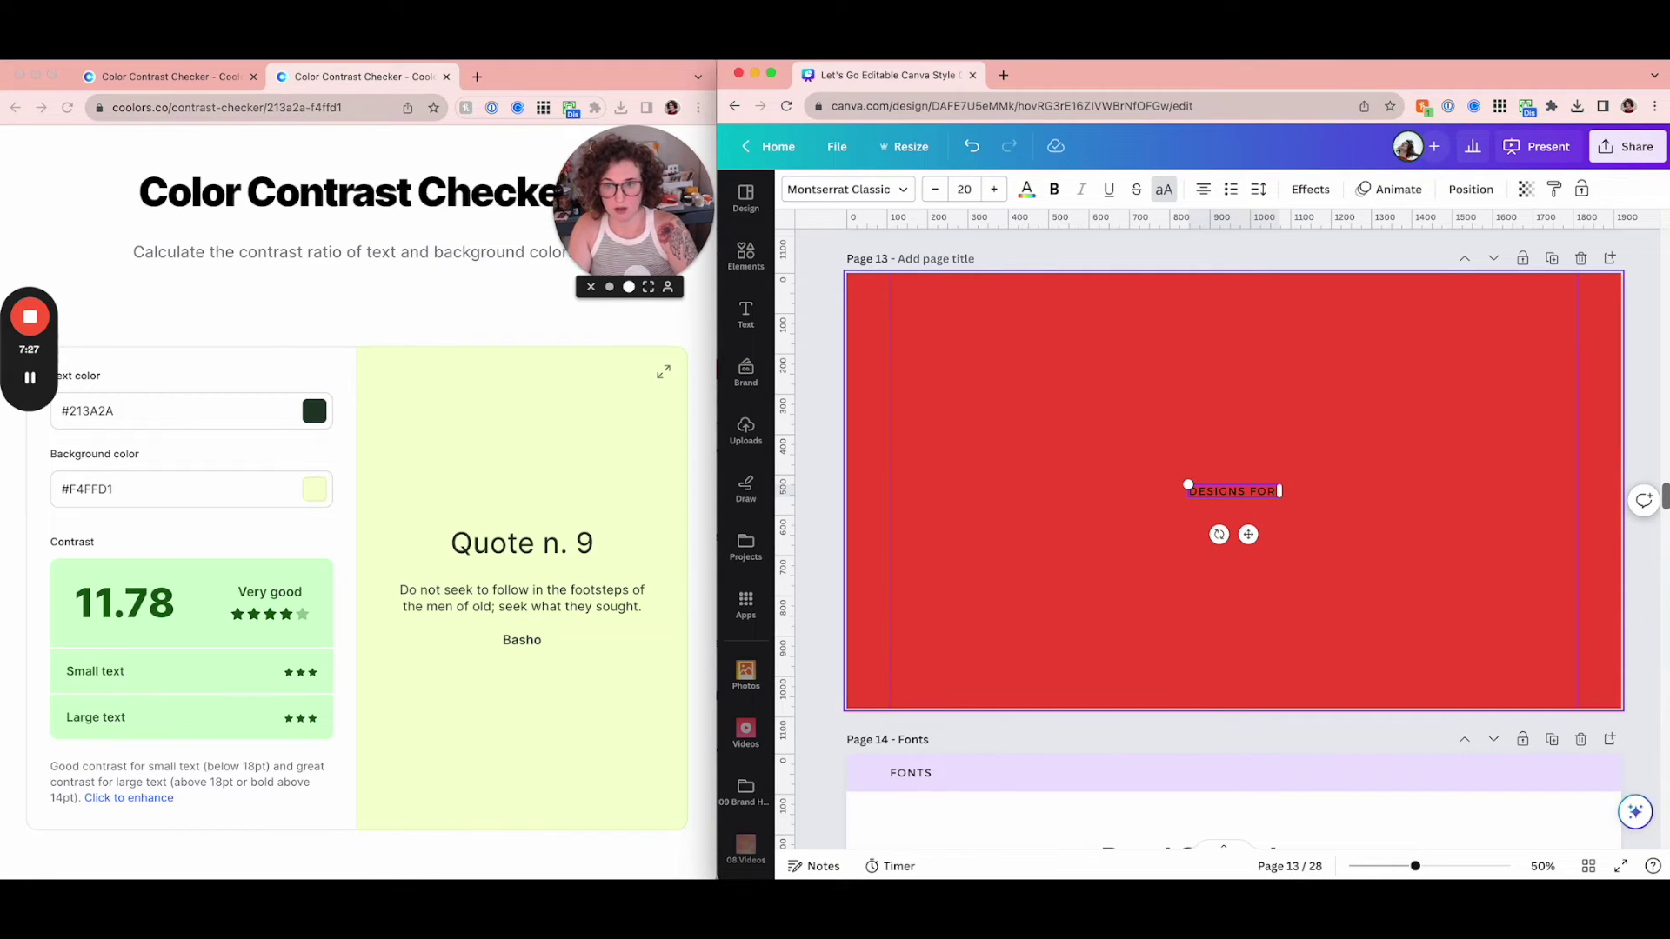
key("super+a")
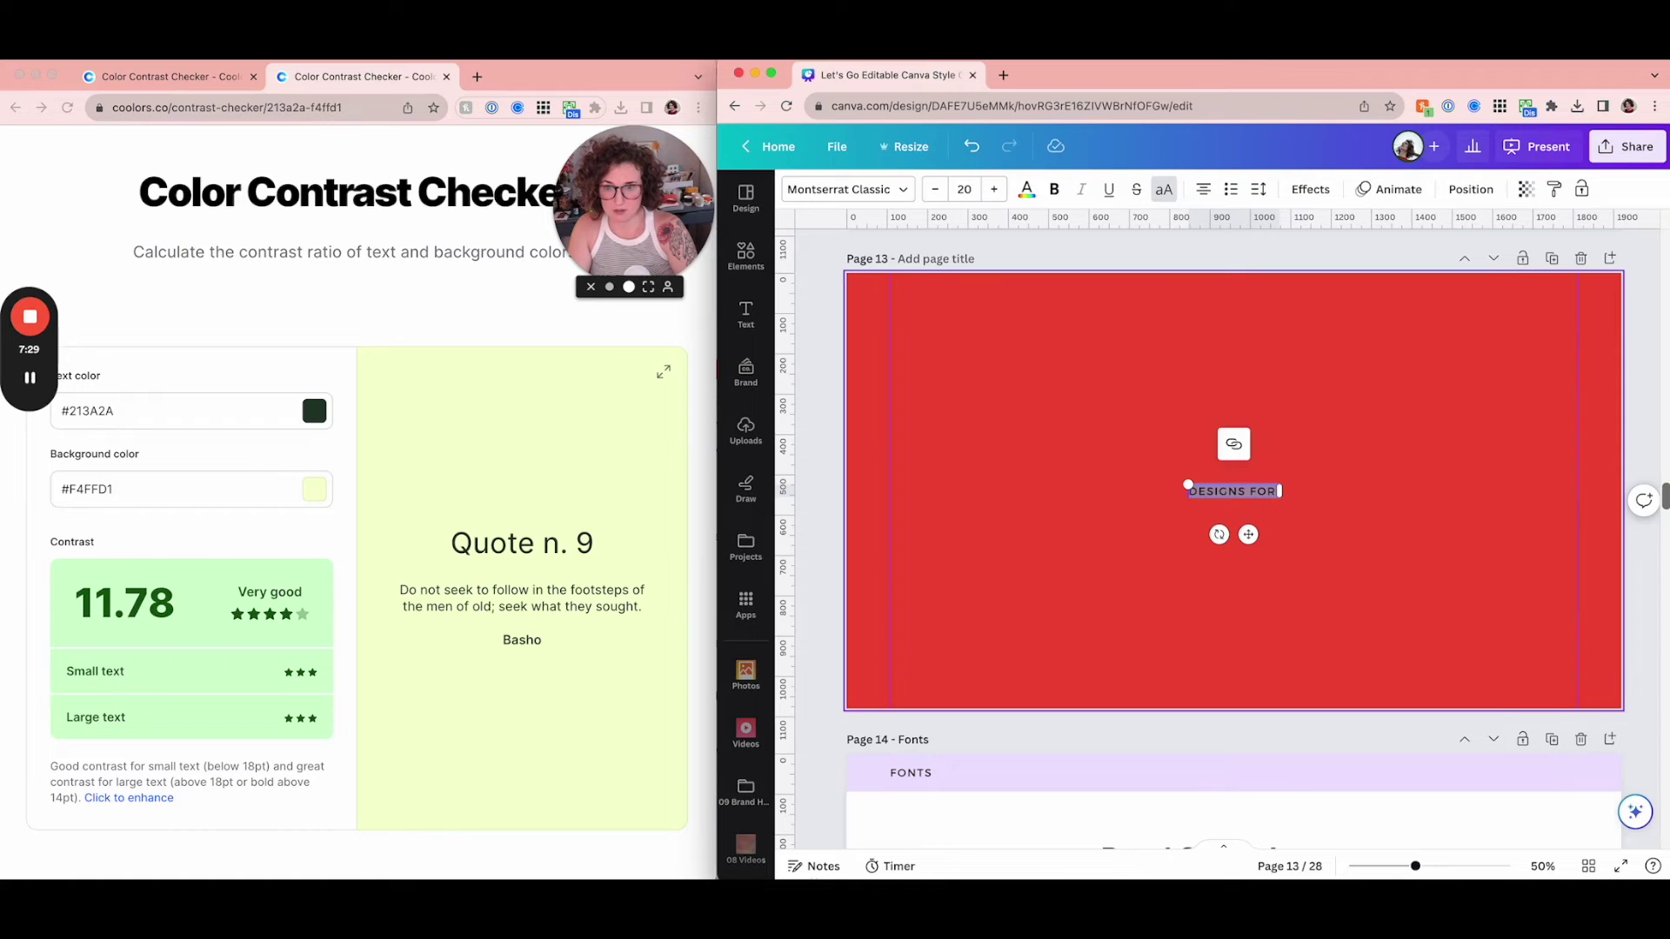
type("PHONE CASE SA")
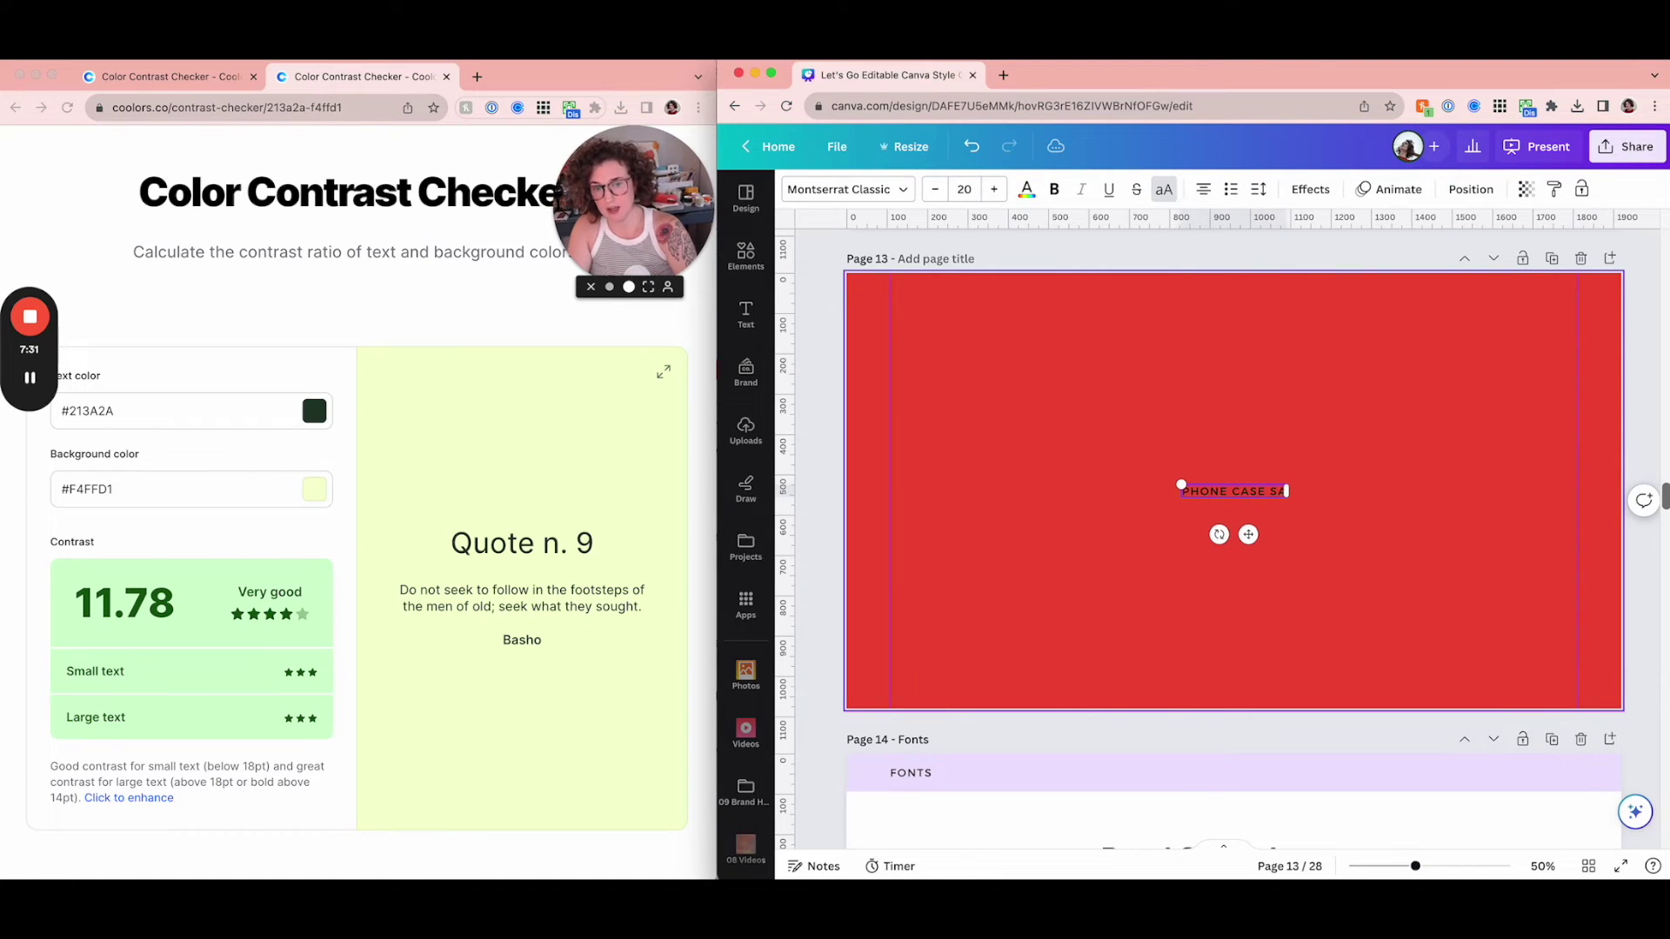
type("LE")
left_click(1071, 397)
left_click_drag(1222, 492, 1405, 481)
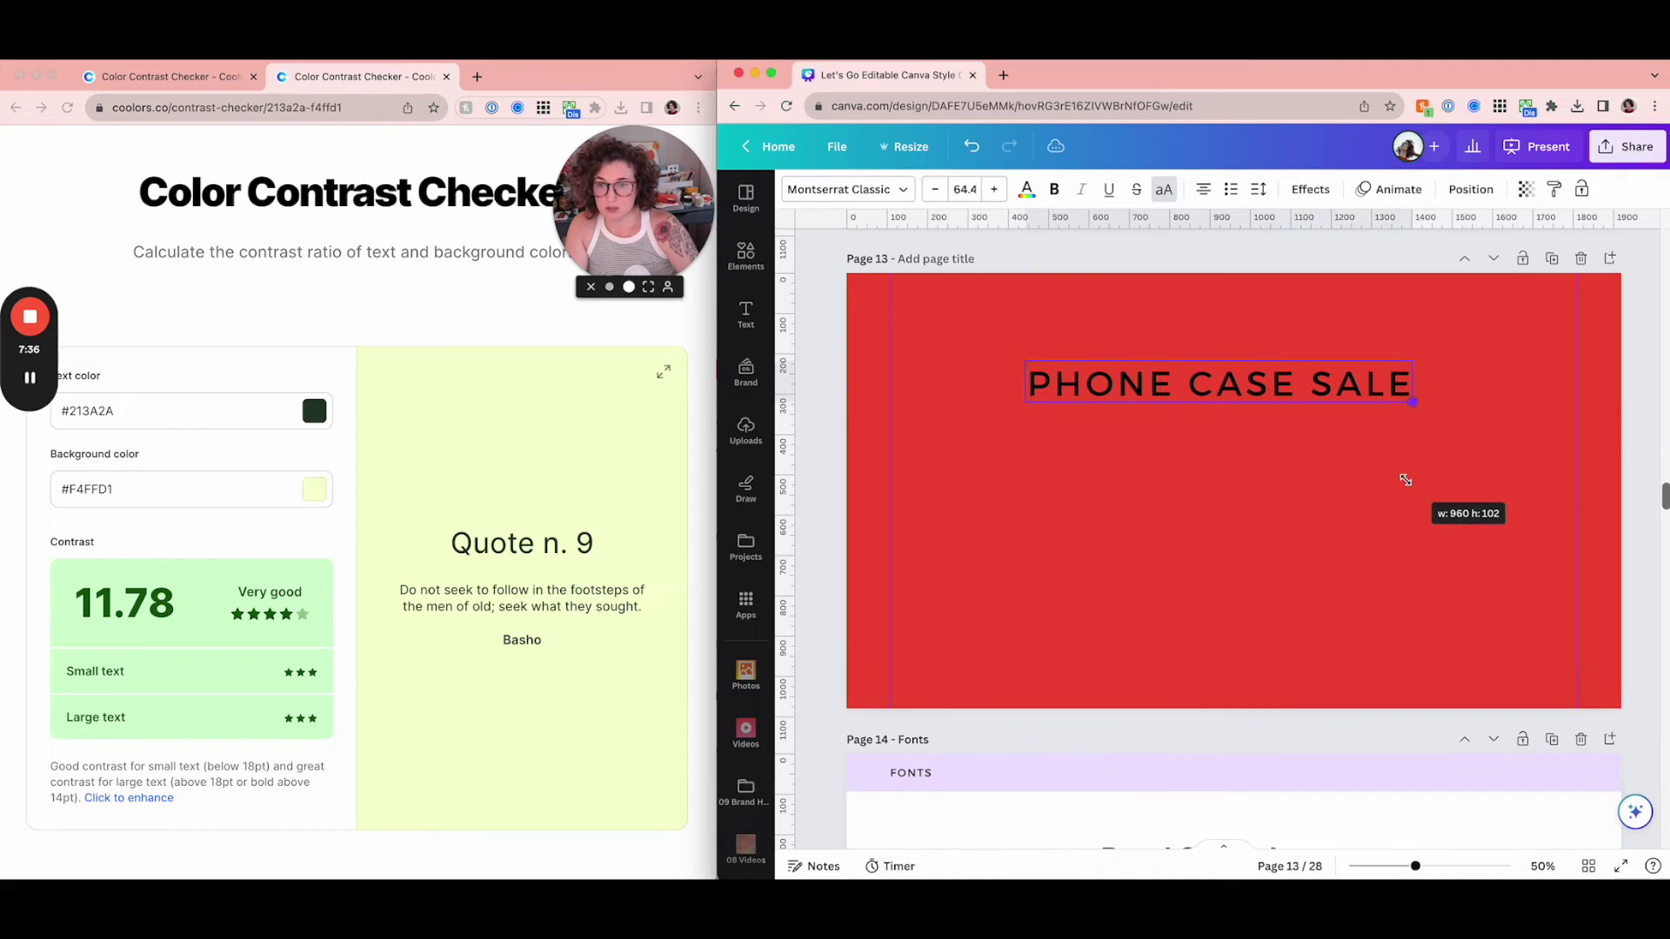
left_click(942, 358)
left_click_drag(1063, 380, 1079, 380)
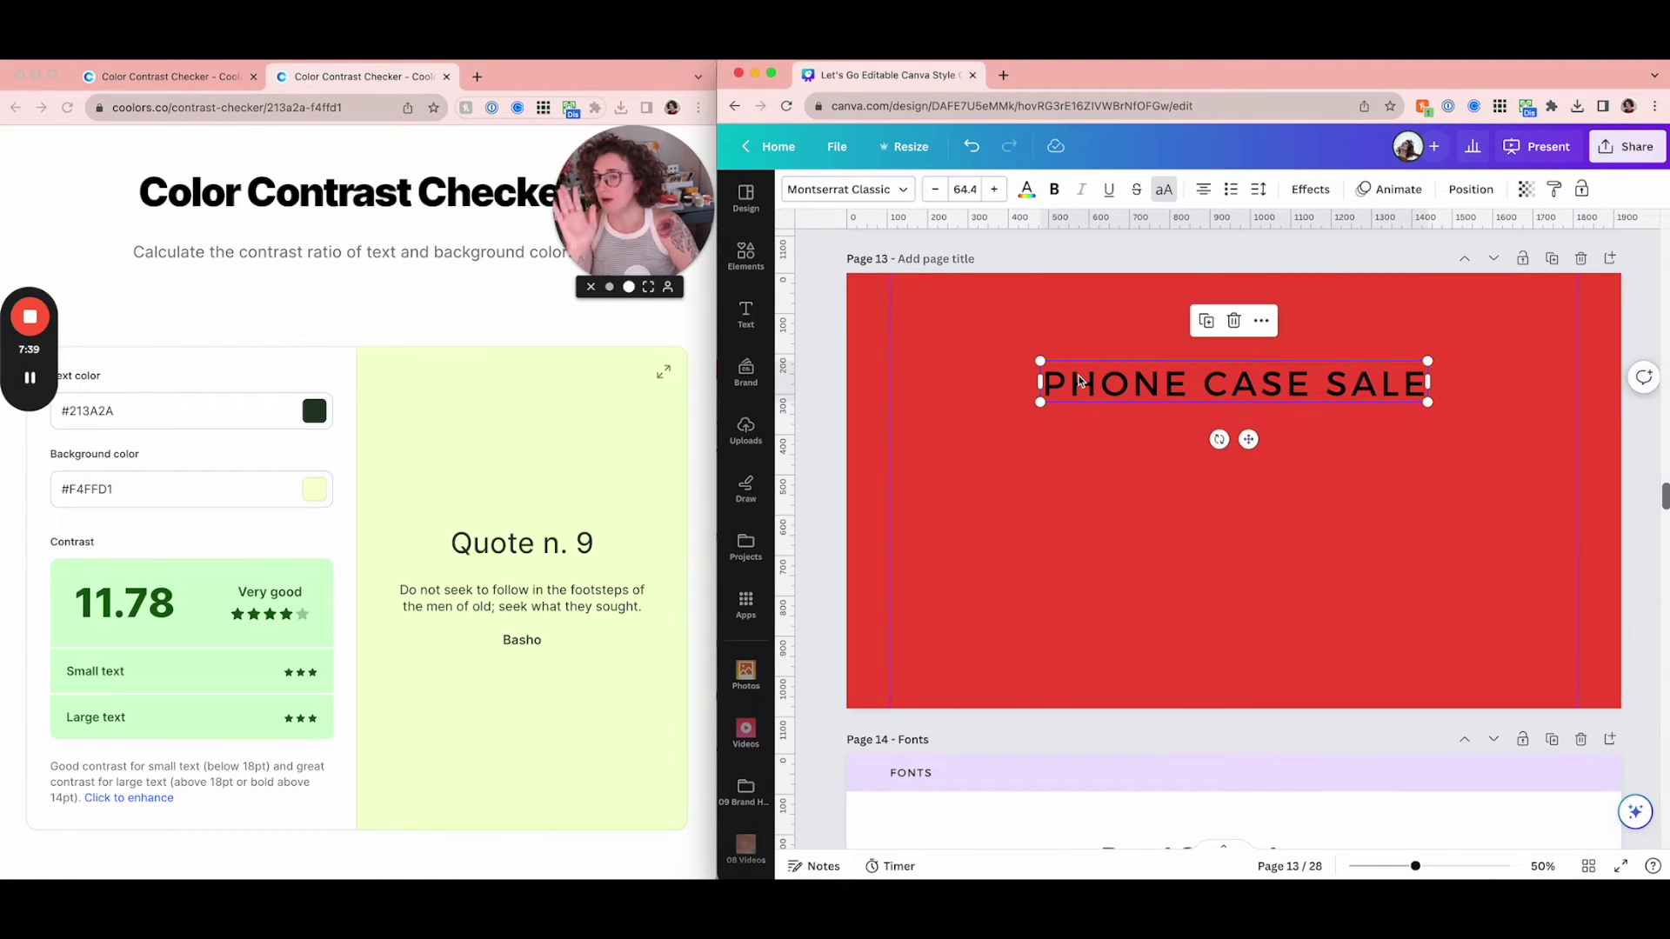
left_click(1014, 446)
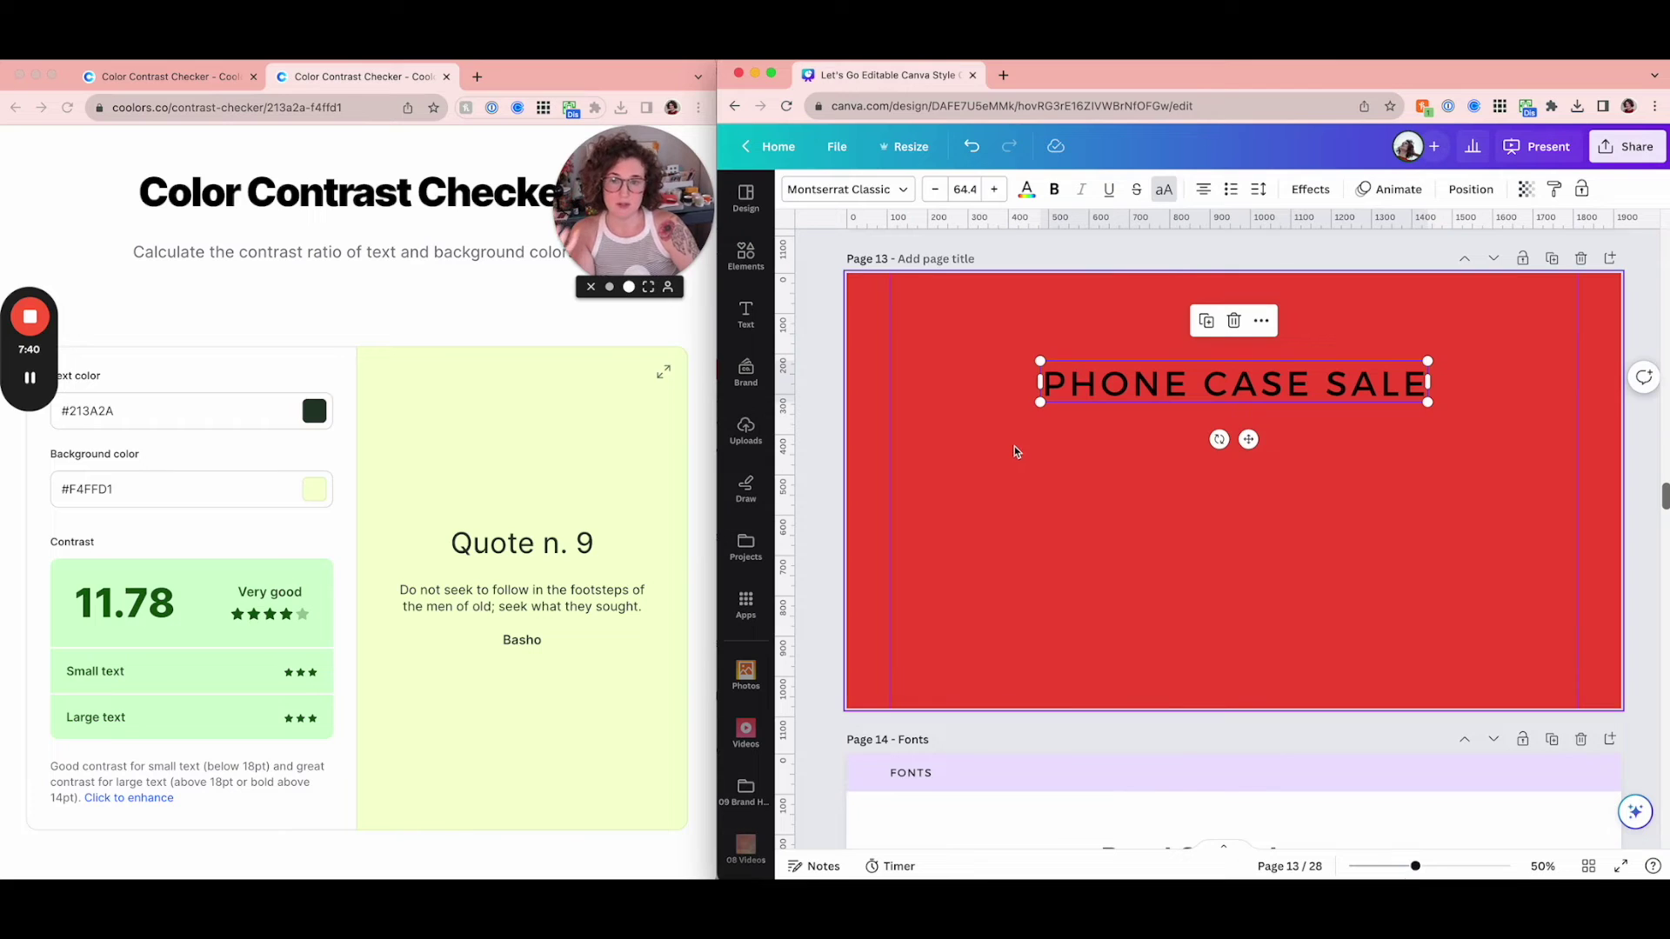
left_click(1078, 410)
left_click(958, 378)
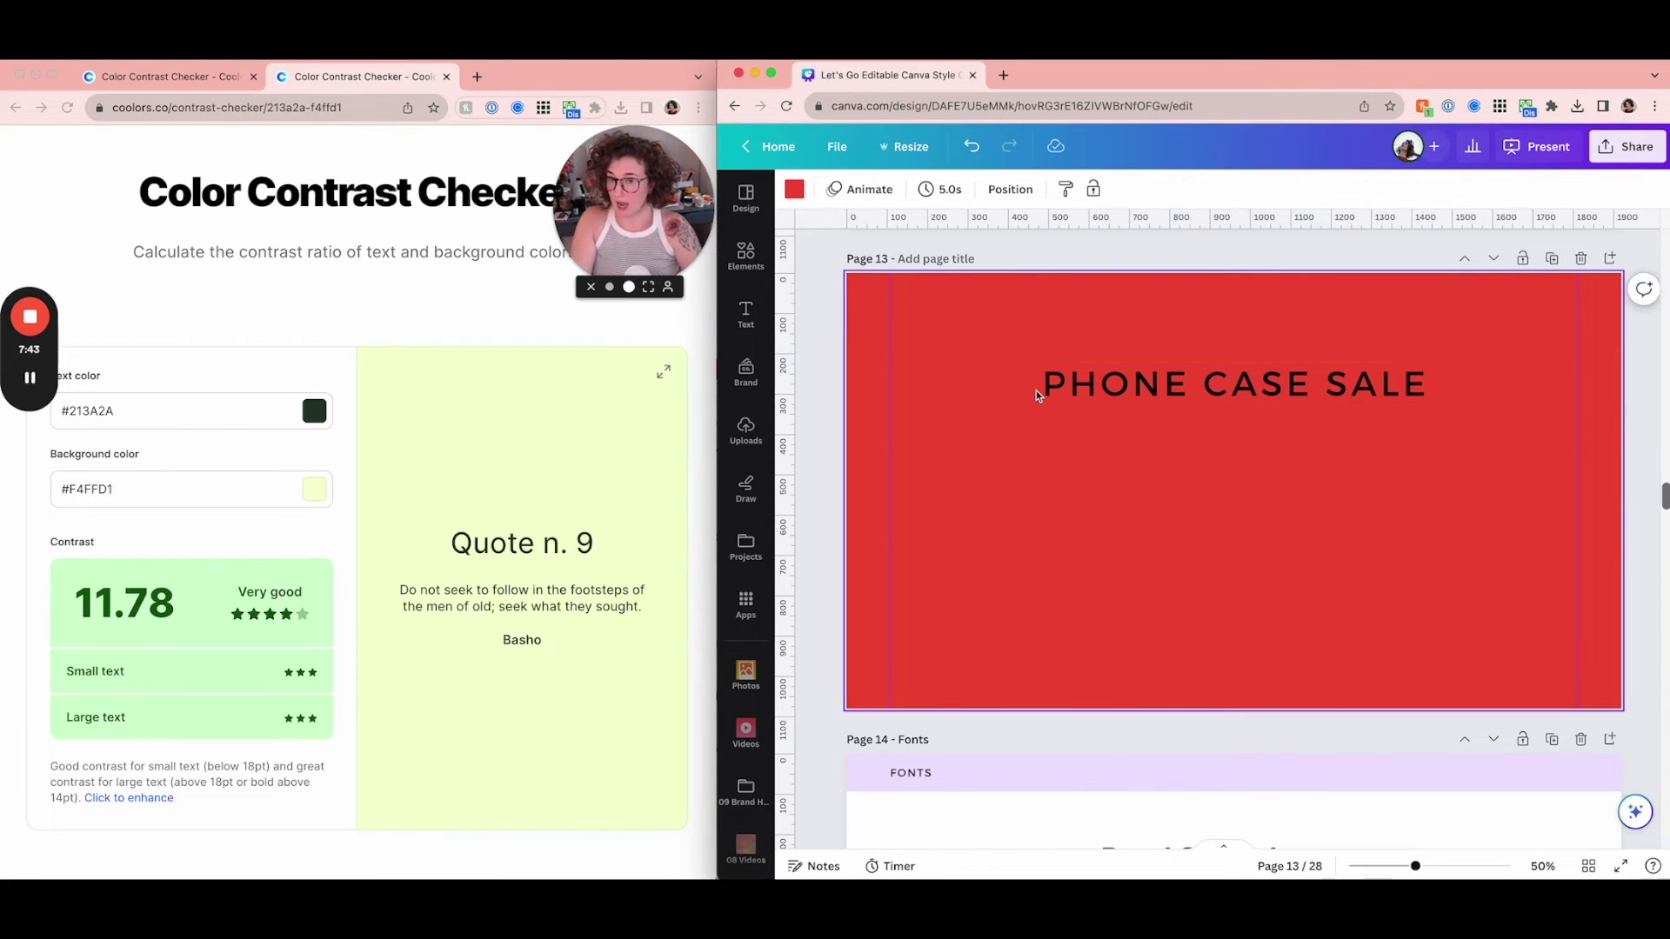
- Copy the sale text to the top as 'LIONS TIGERS AND BEARS...WAIT JUST TIGERS', size 30
left_click_drag(1054, 391, 909, 311)
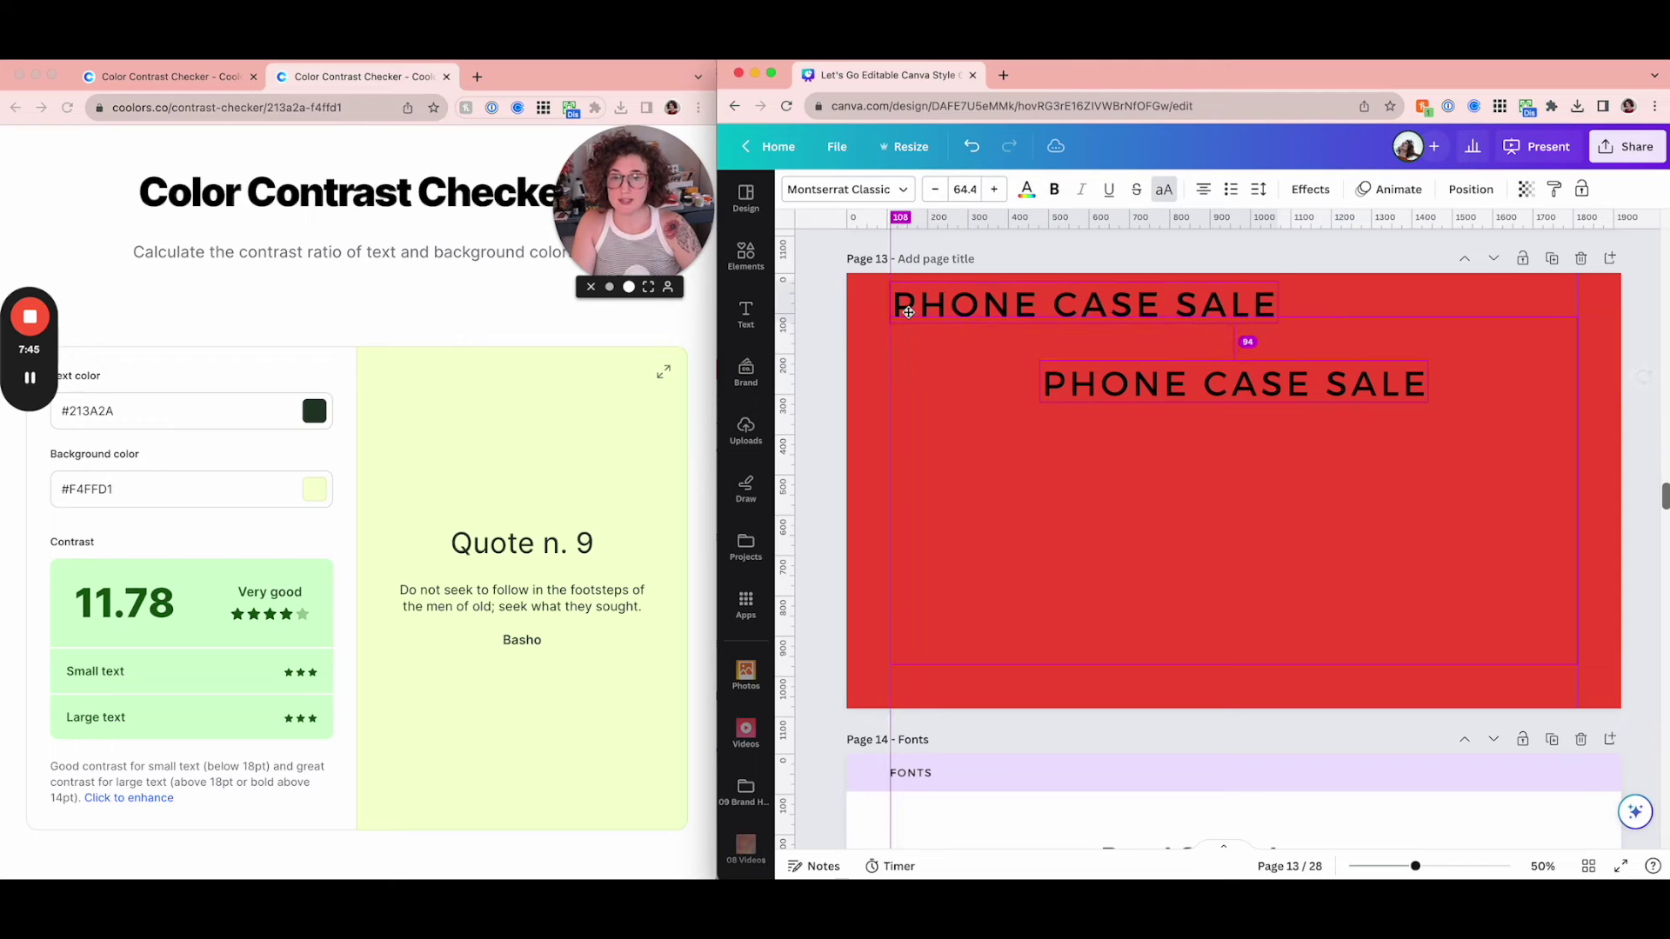
double_click(908, 311)
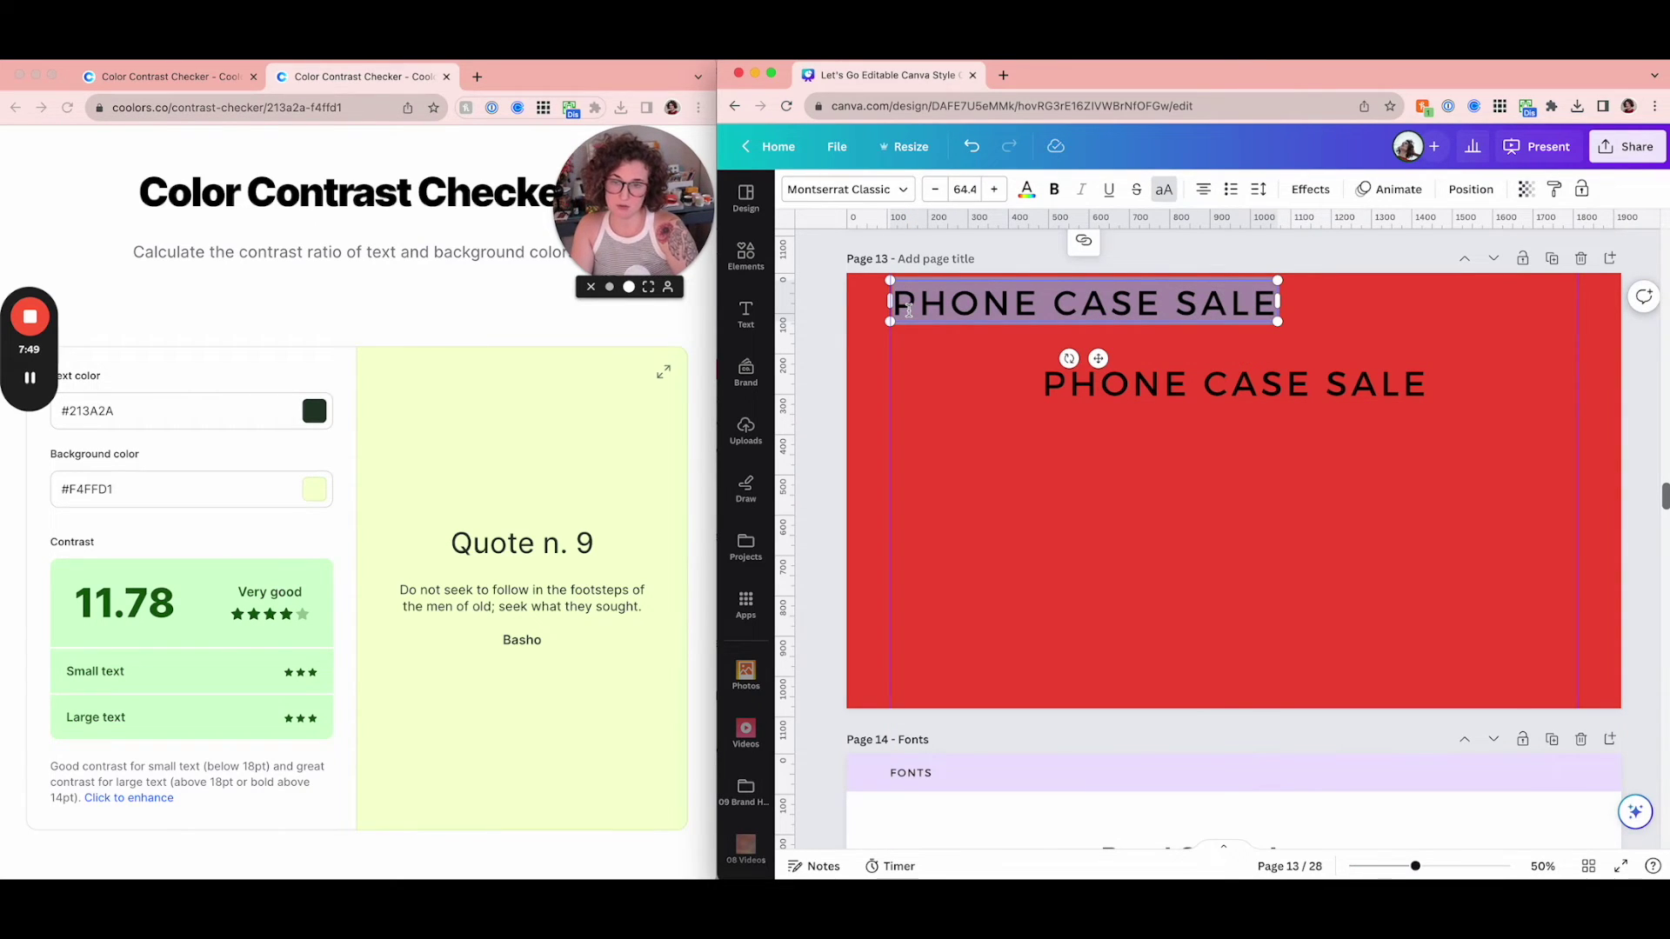
type("LIONS TI")
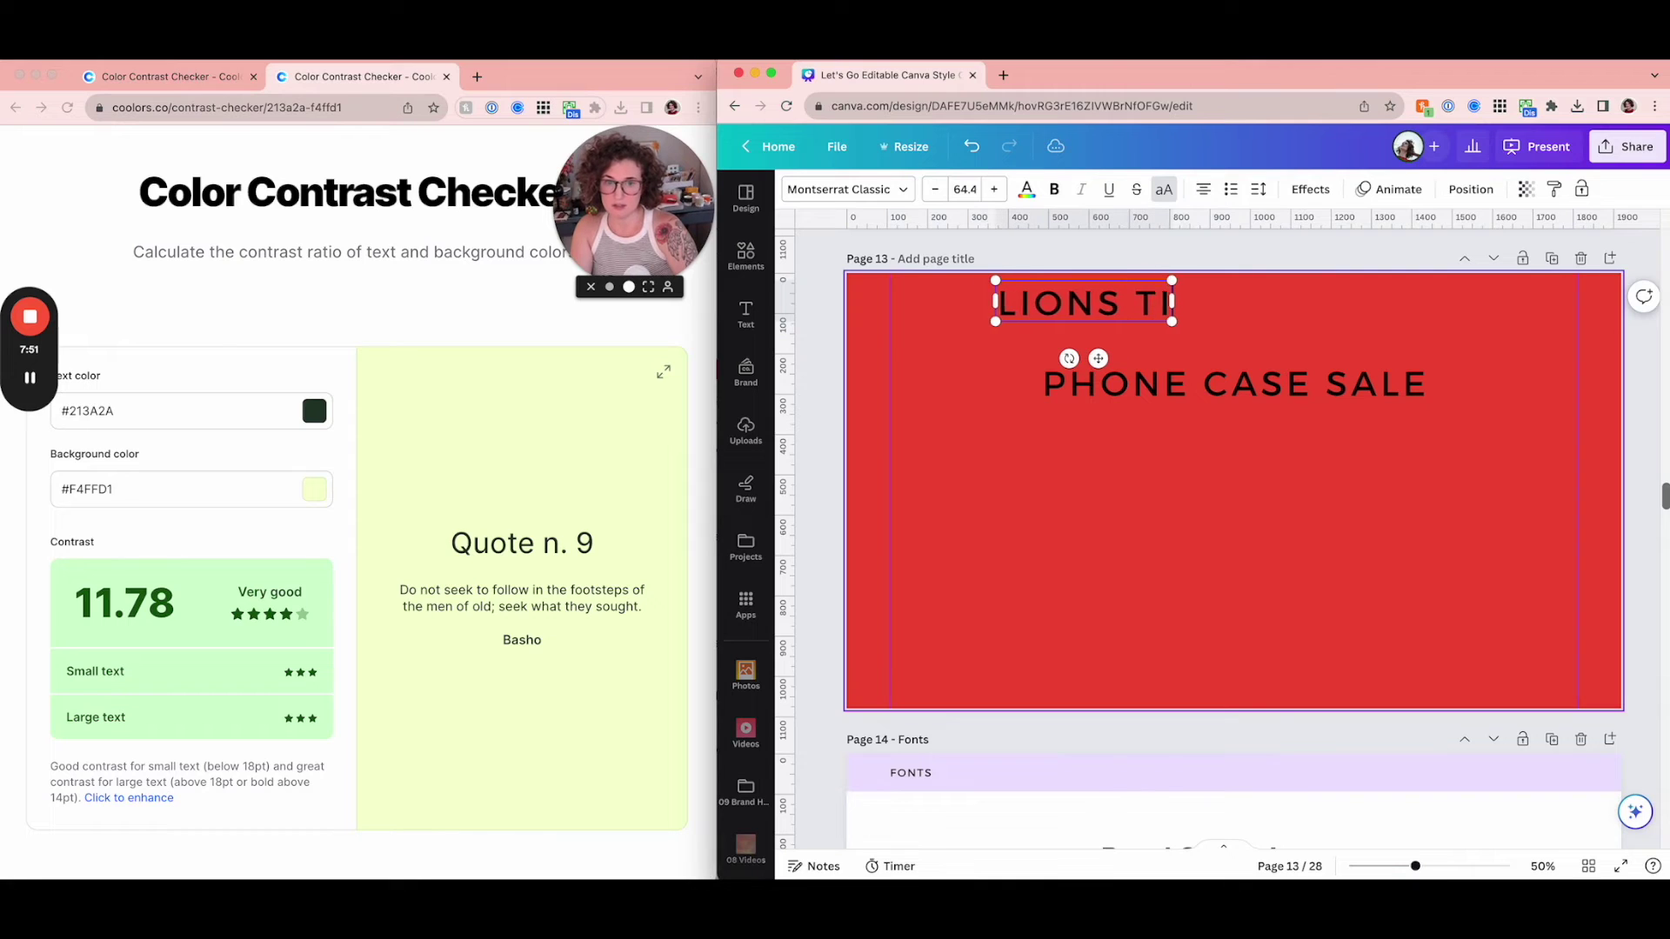
type("GERS AND BEARS.")
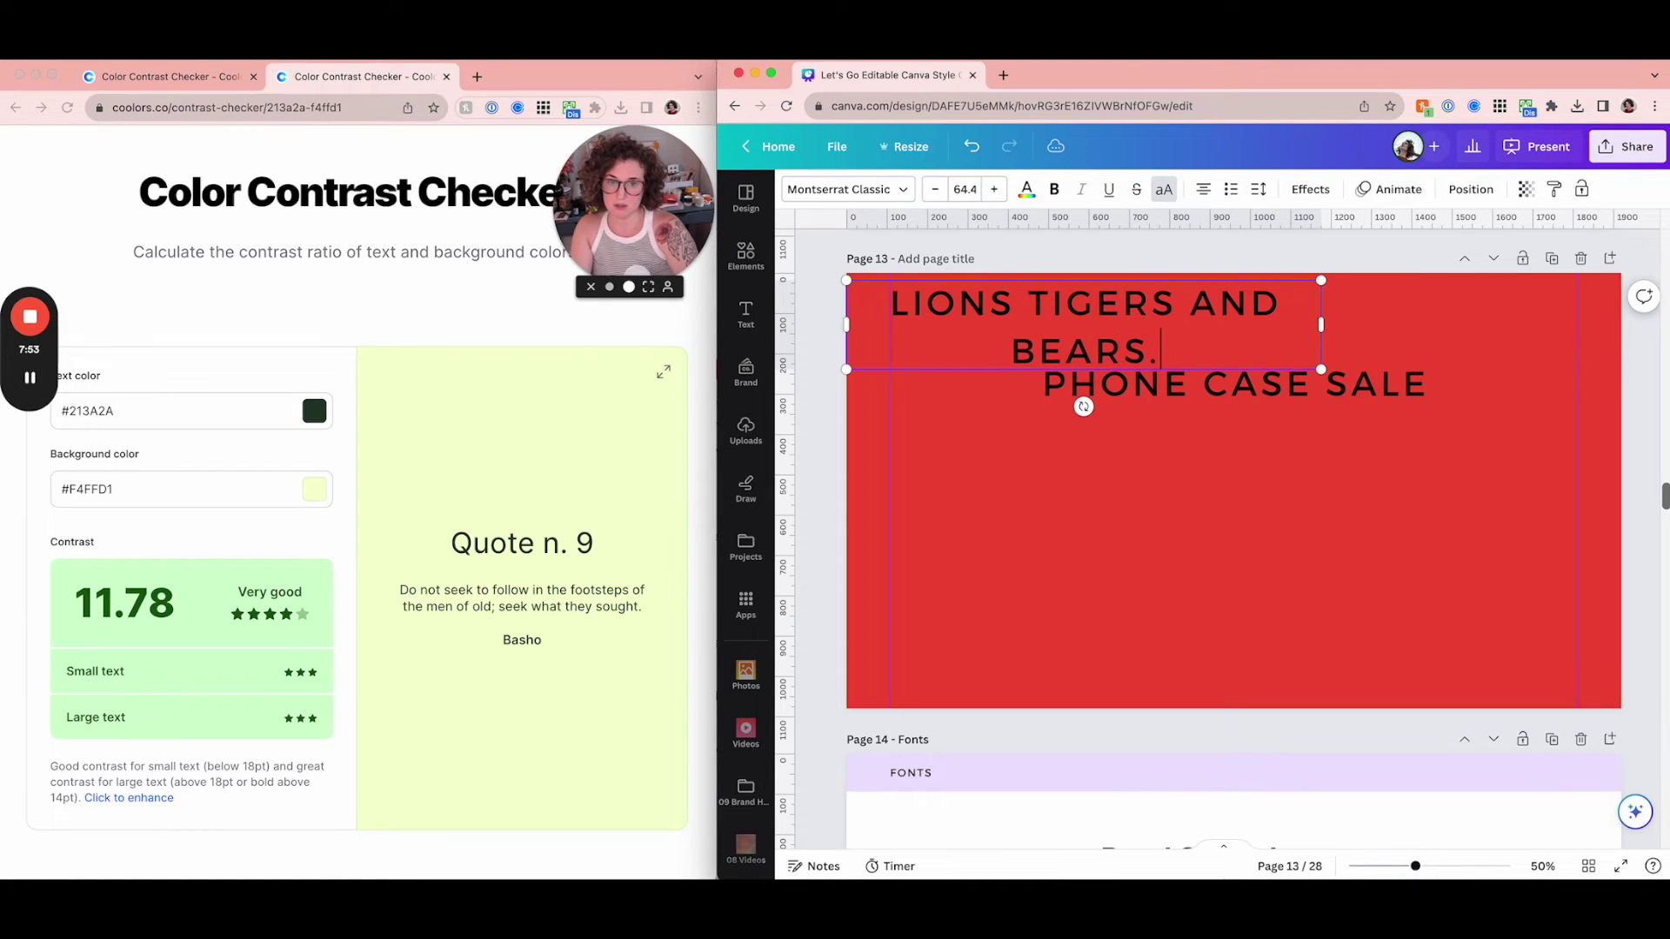
type("..WAIT JUST TIGERS")
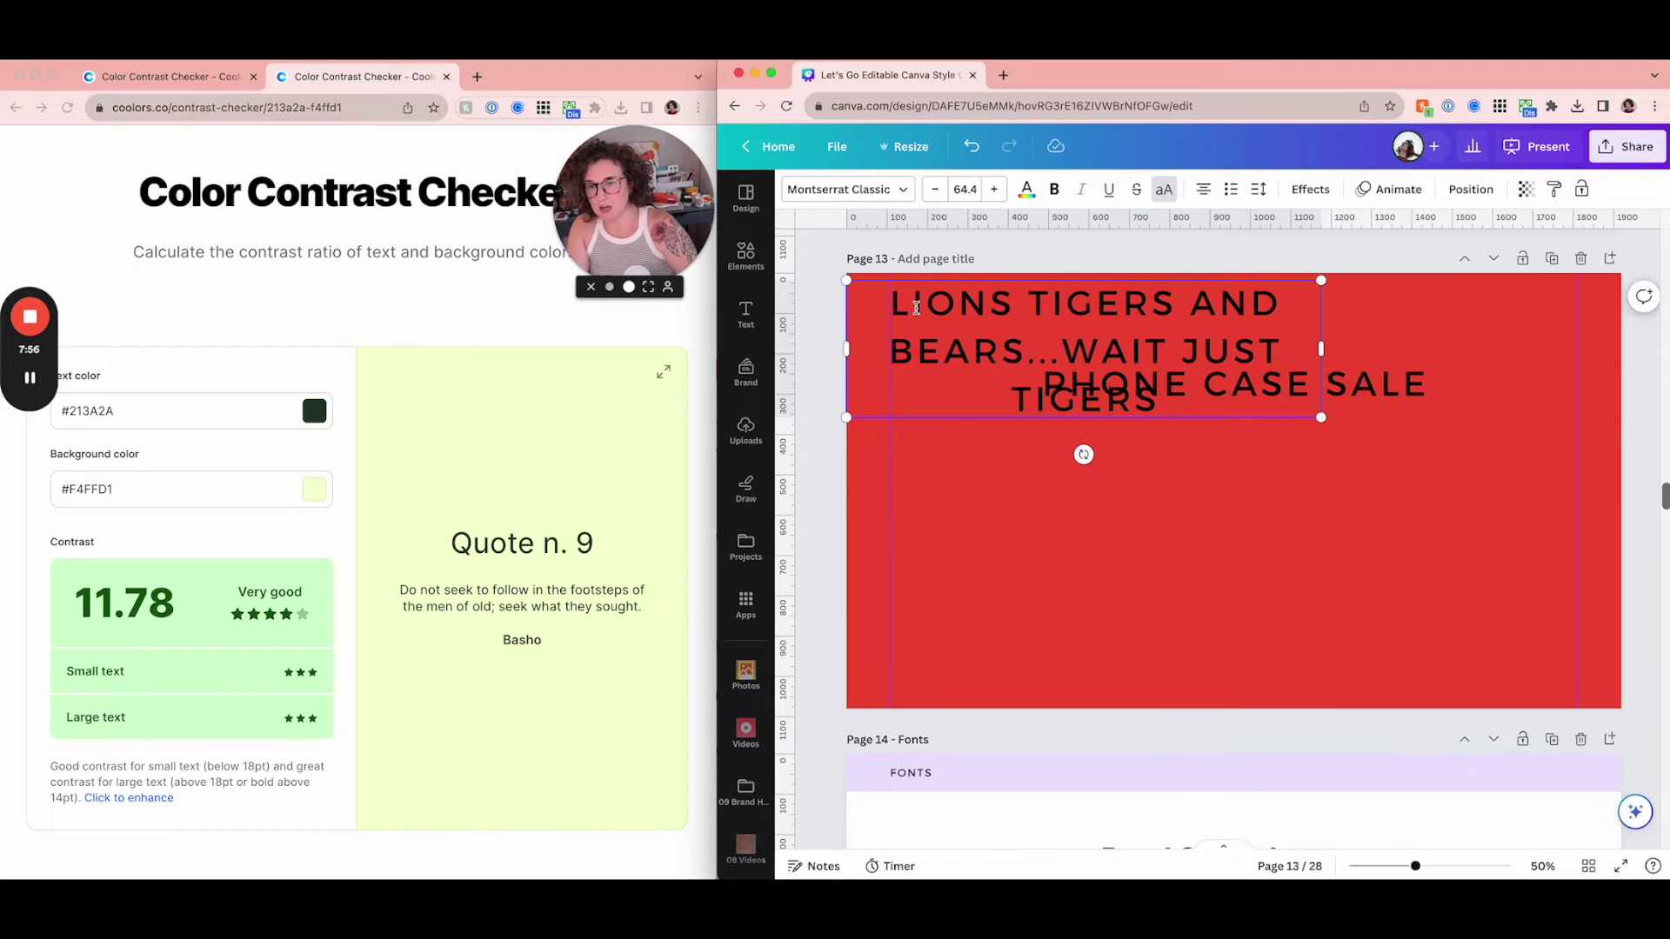
key("super+a")
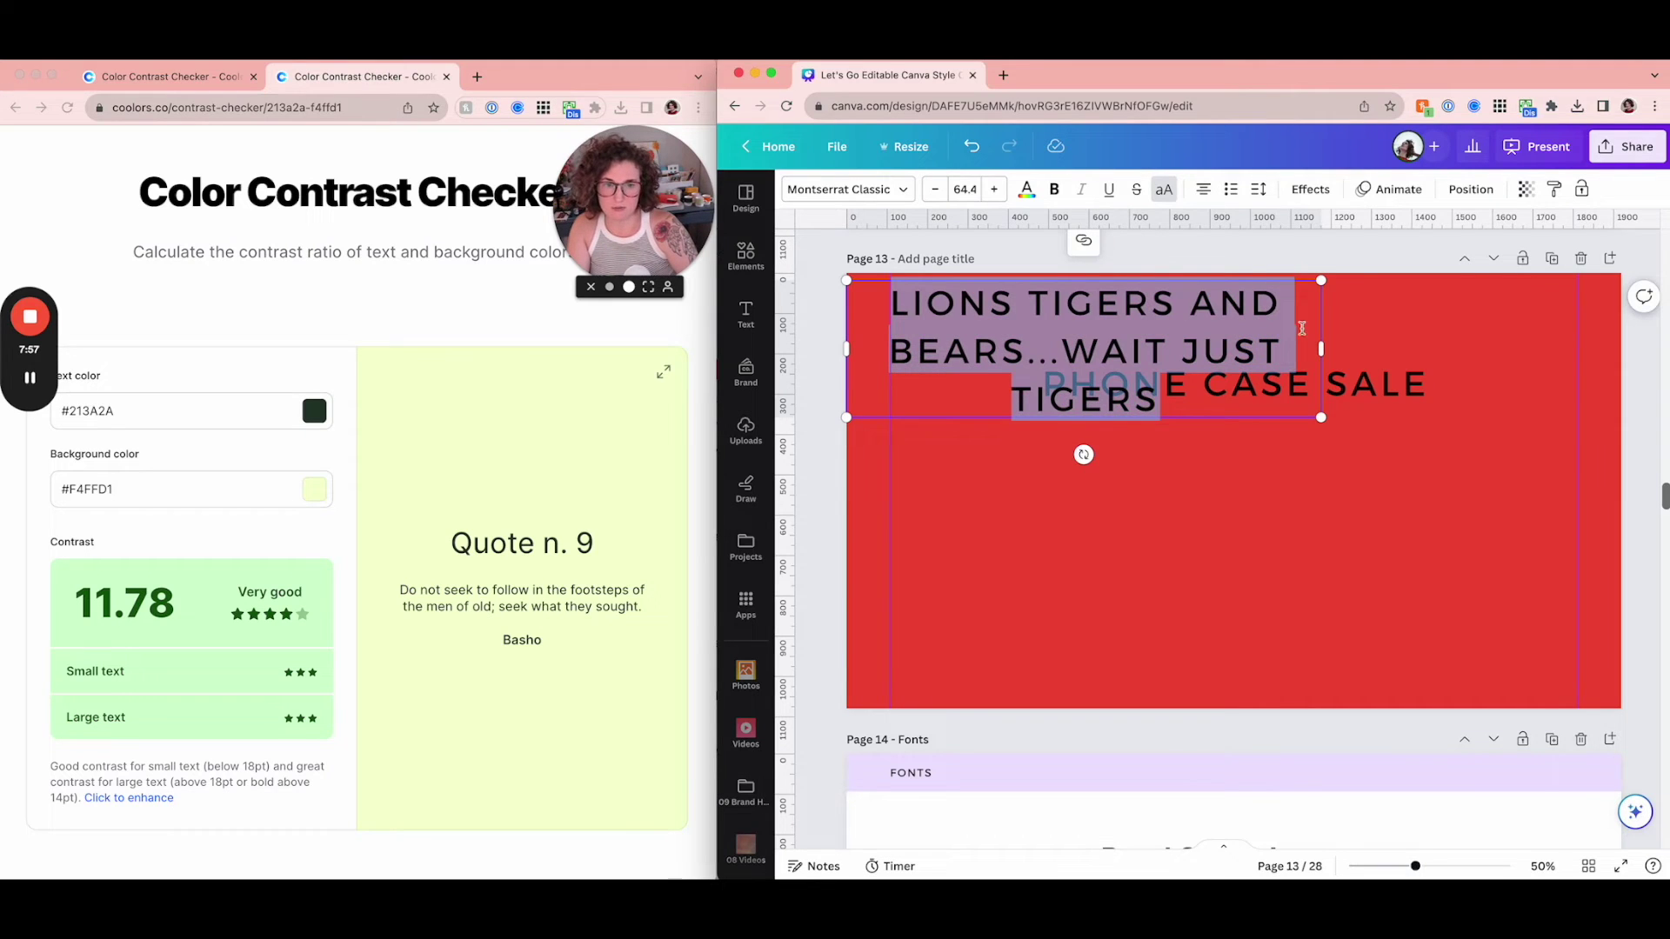
left_click(964, 189)
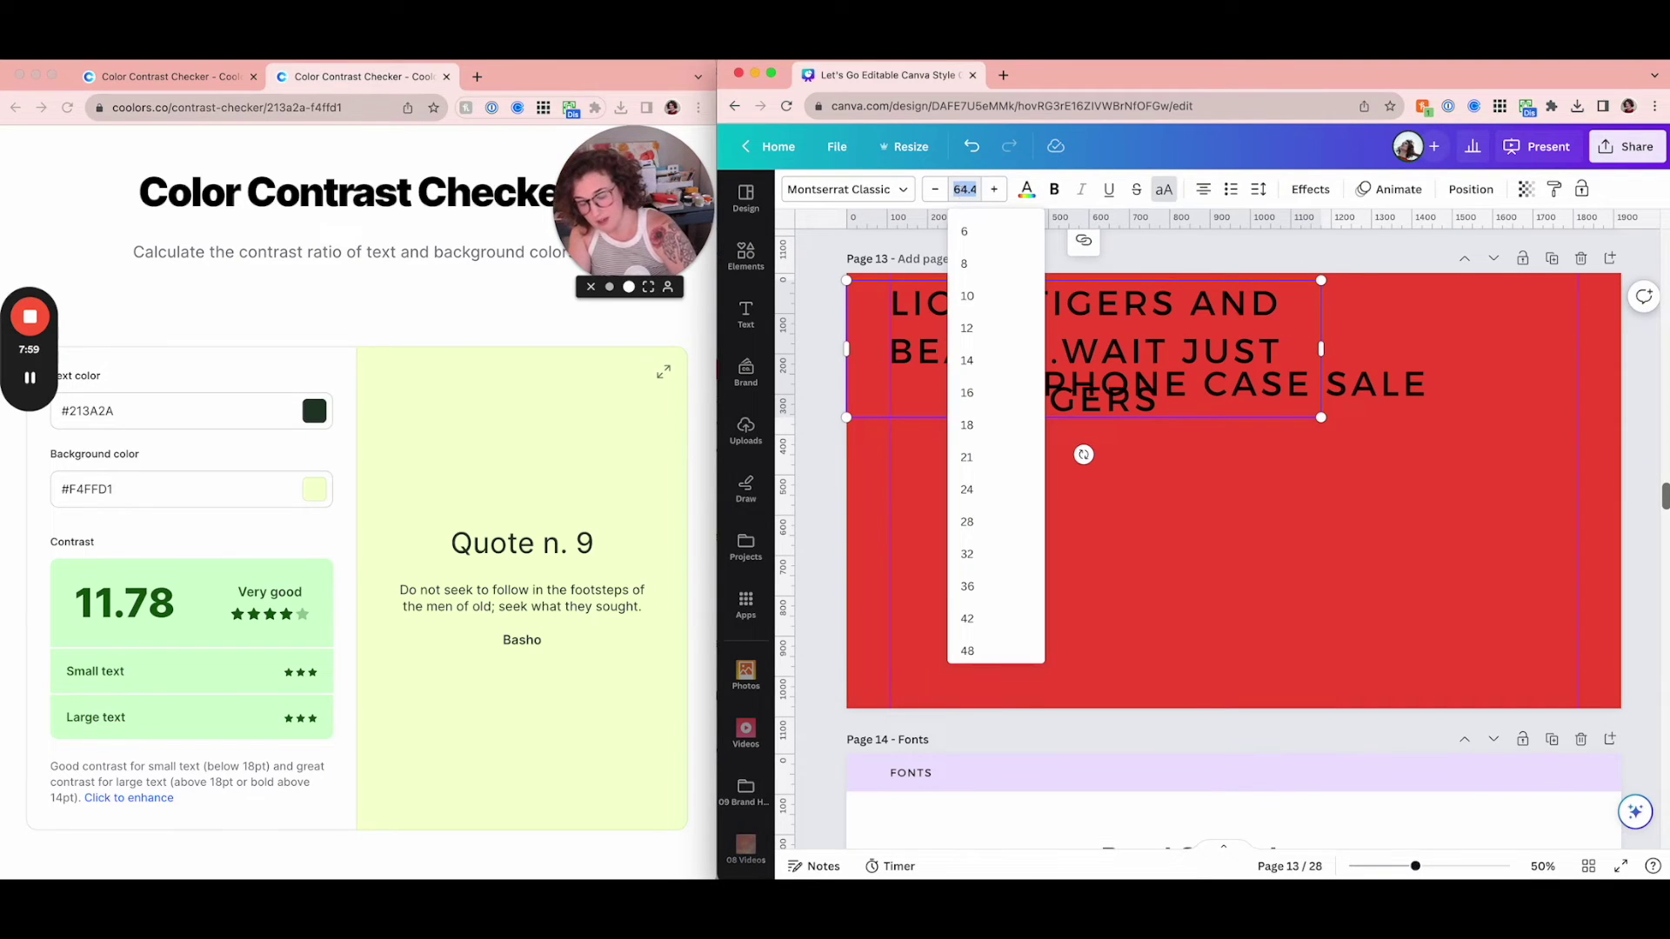
type("30")
key("Return")
left_click(1009, 377)
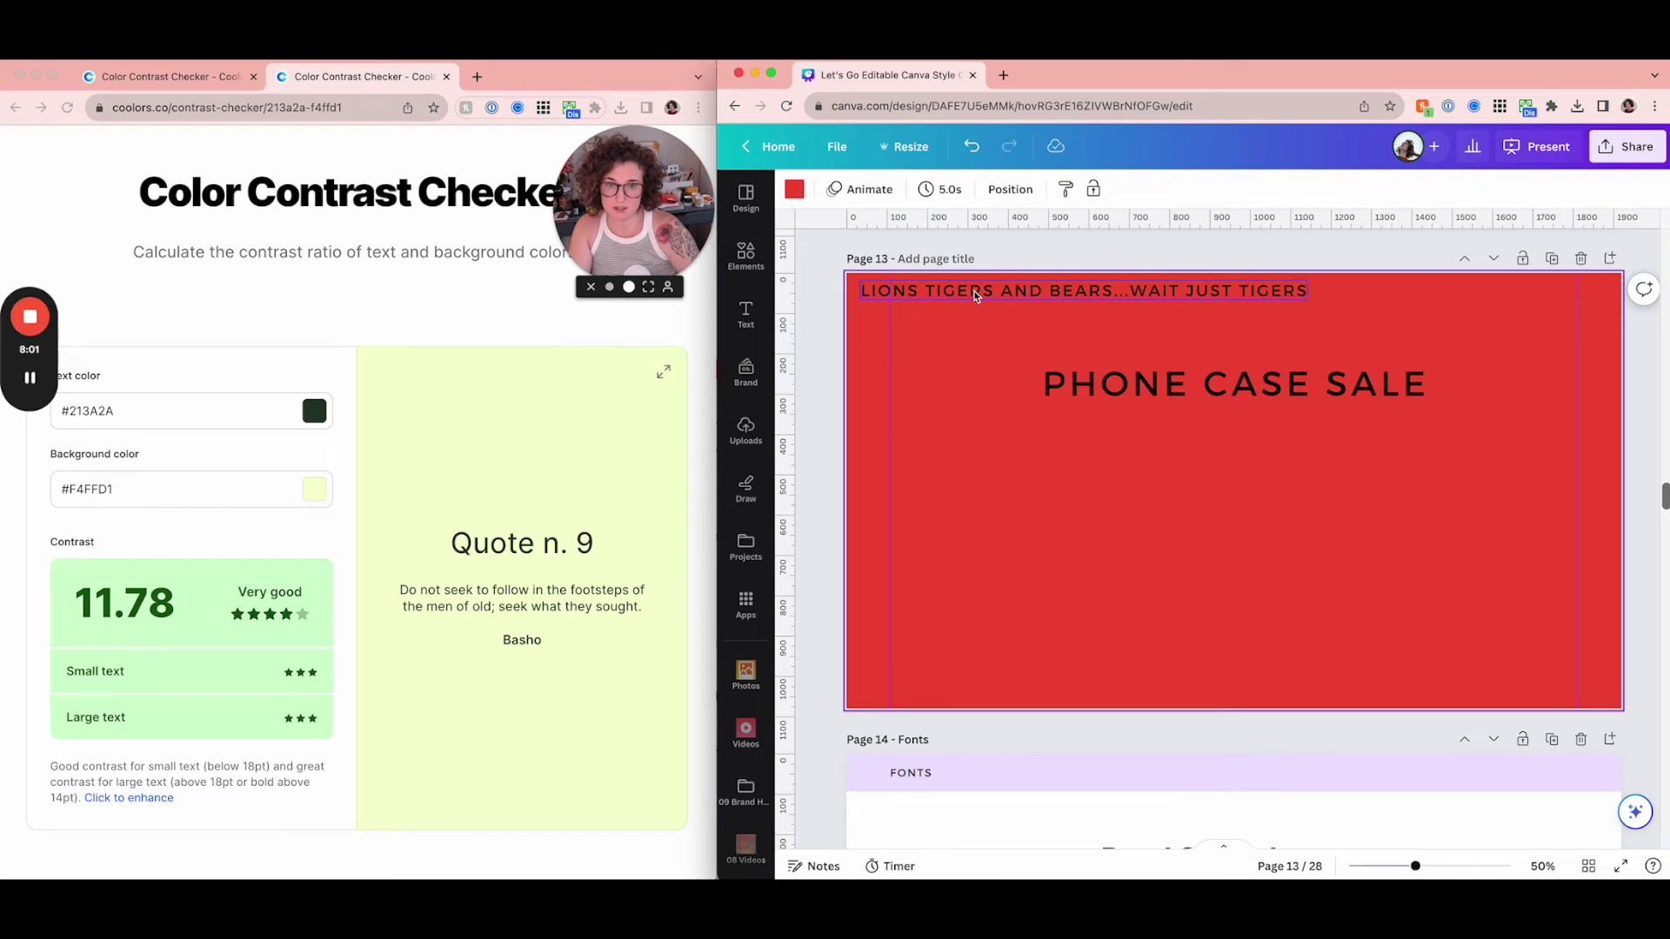
- Make the tigers headline pink and duplicate it further right along the top
left_click(975, 293)
left_click(1030, 189)
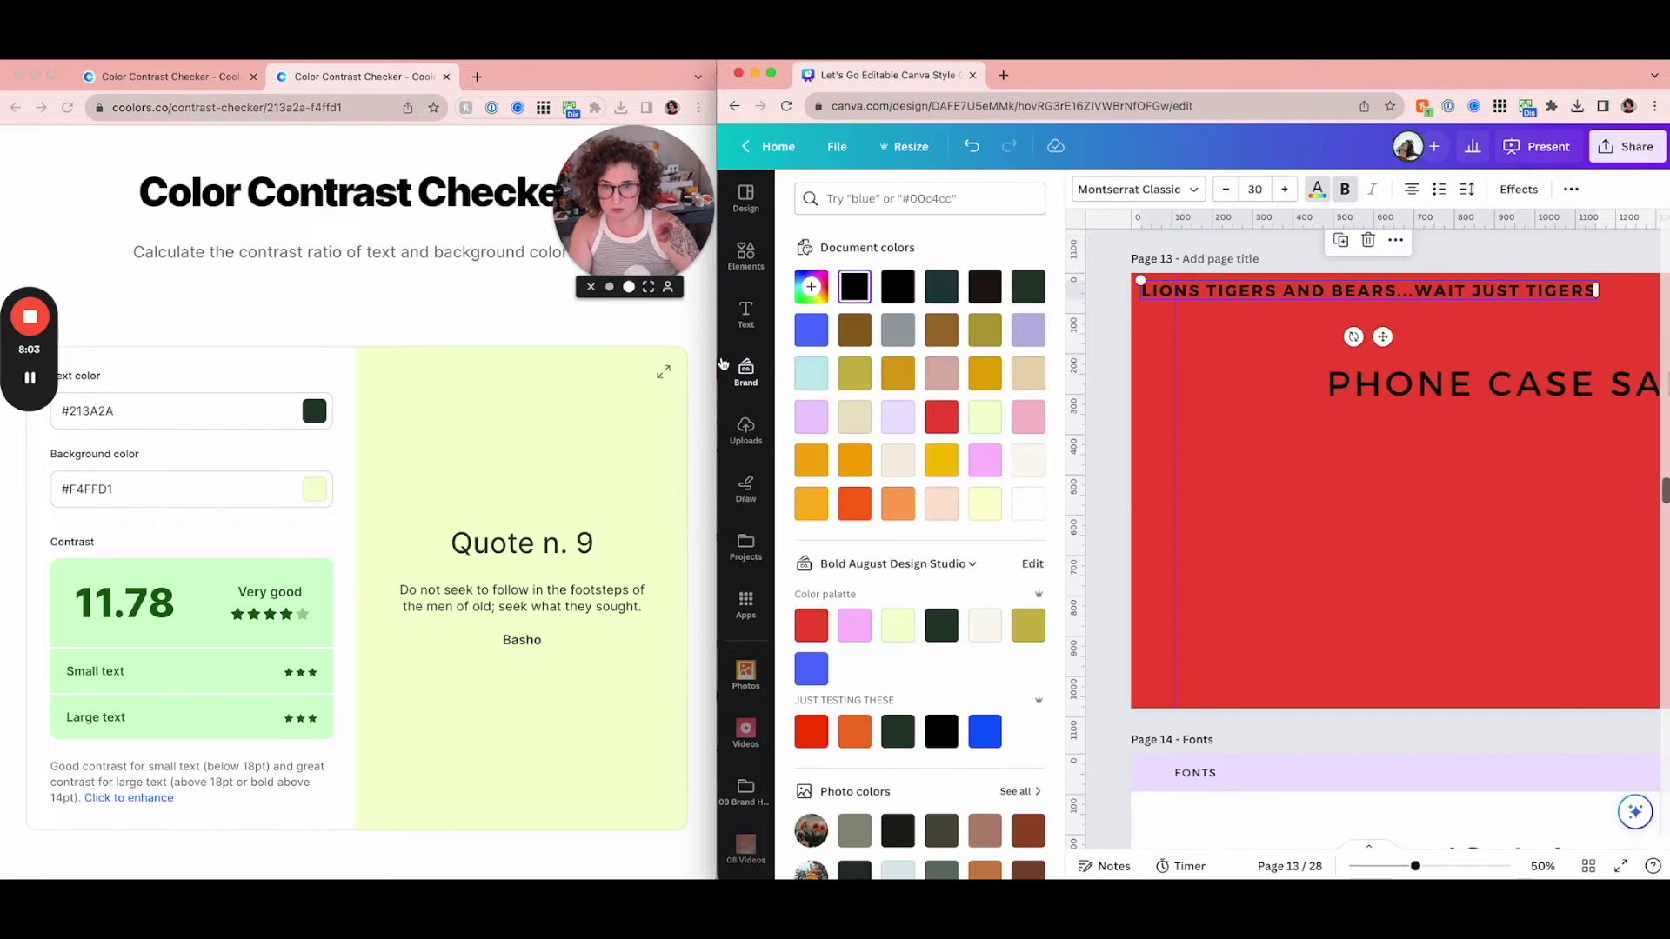
left_click(854, 626)
left_click(1357, 556)
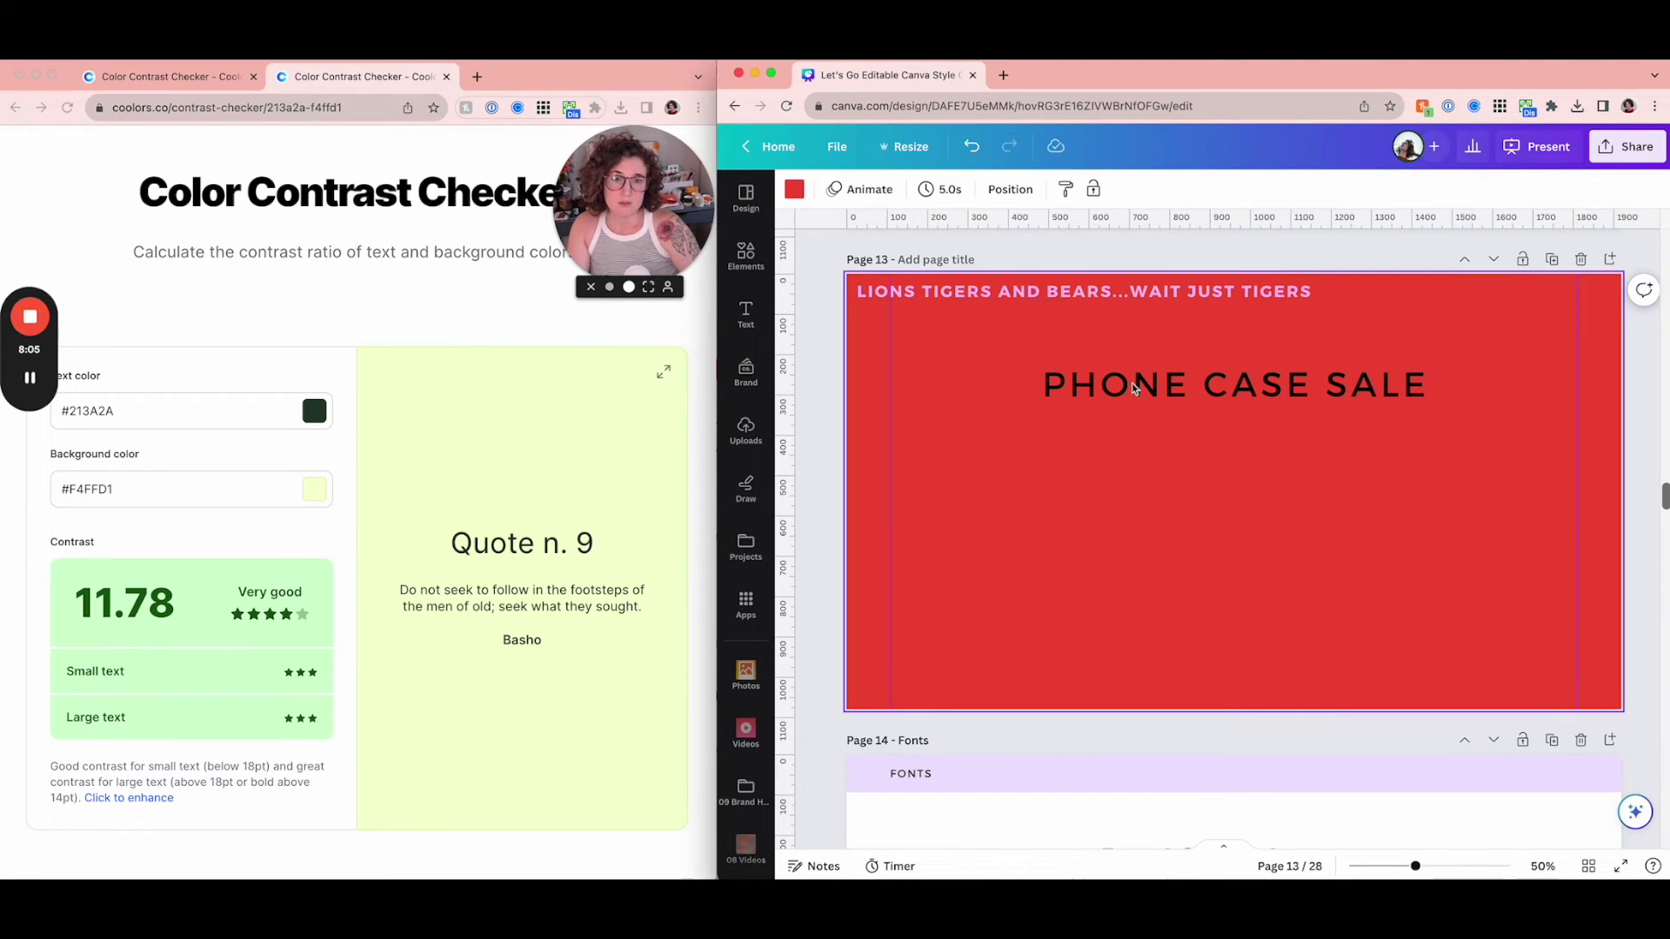
left_click(984, 293)
left_click_drag(984, 293, 1452, 305)
left_click(1263, 355)
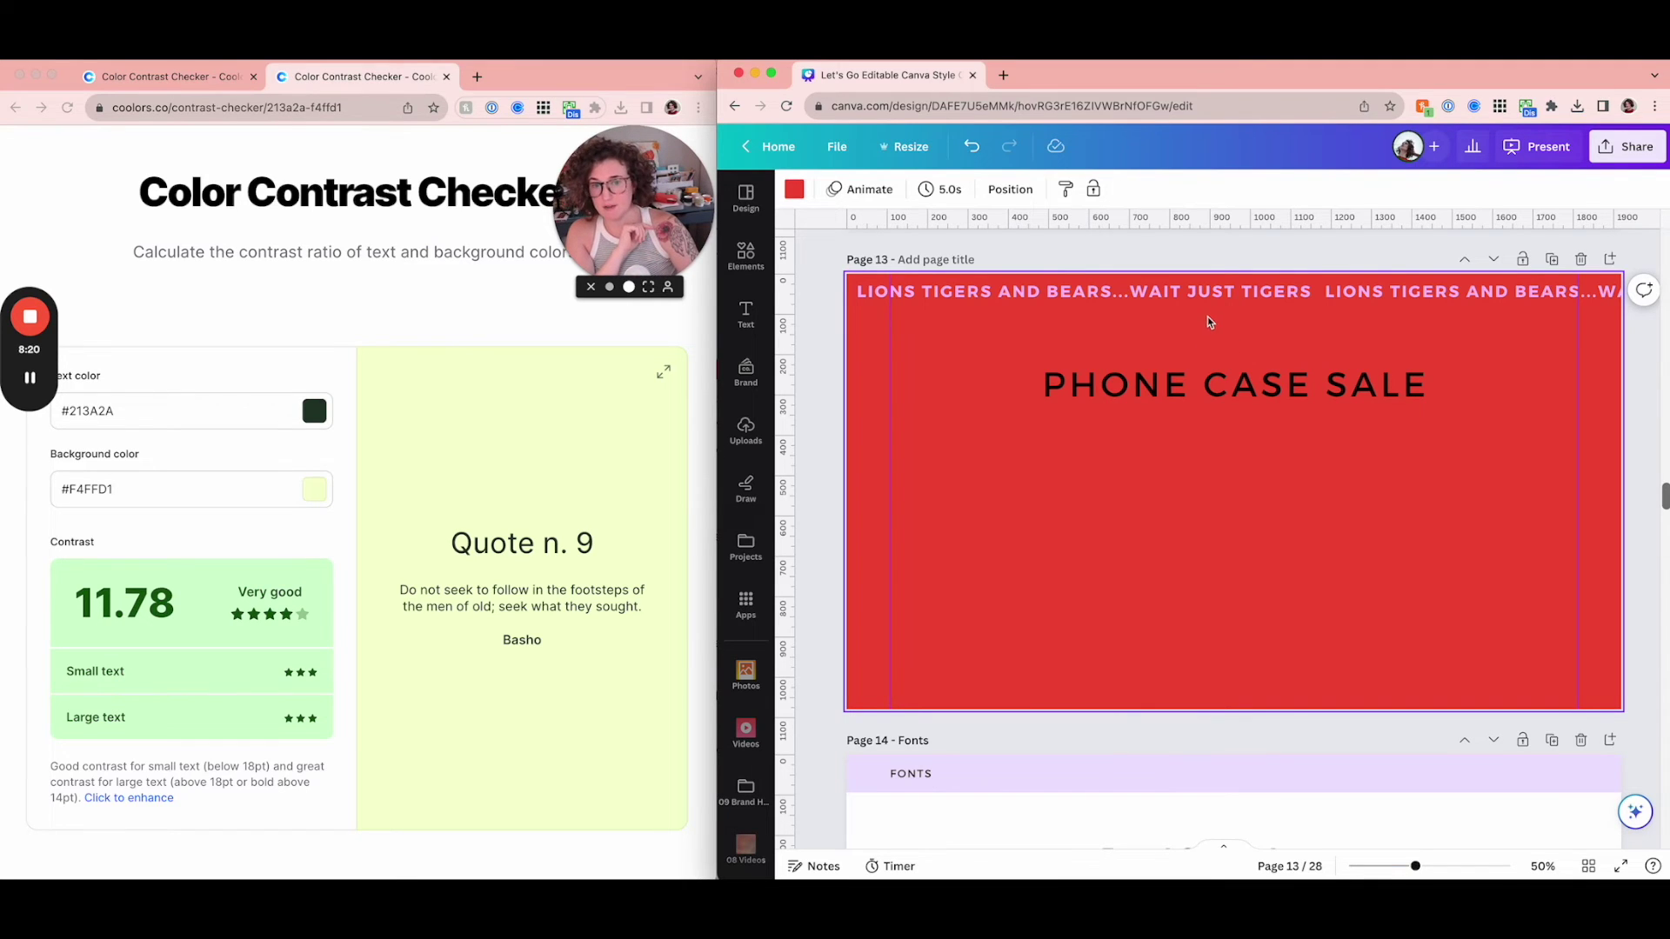
- Move PHONE CASE SALE lower on the page
left_click(1195, 381)
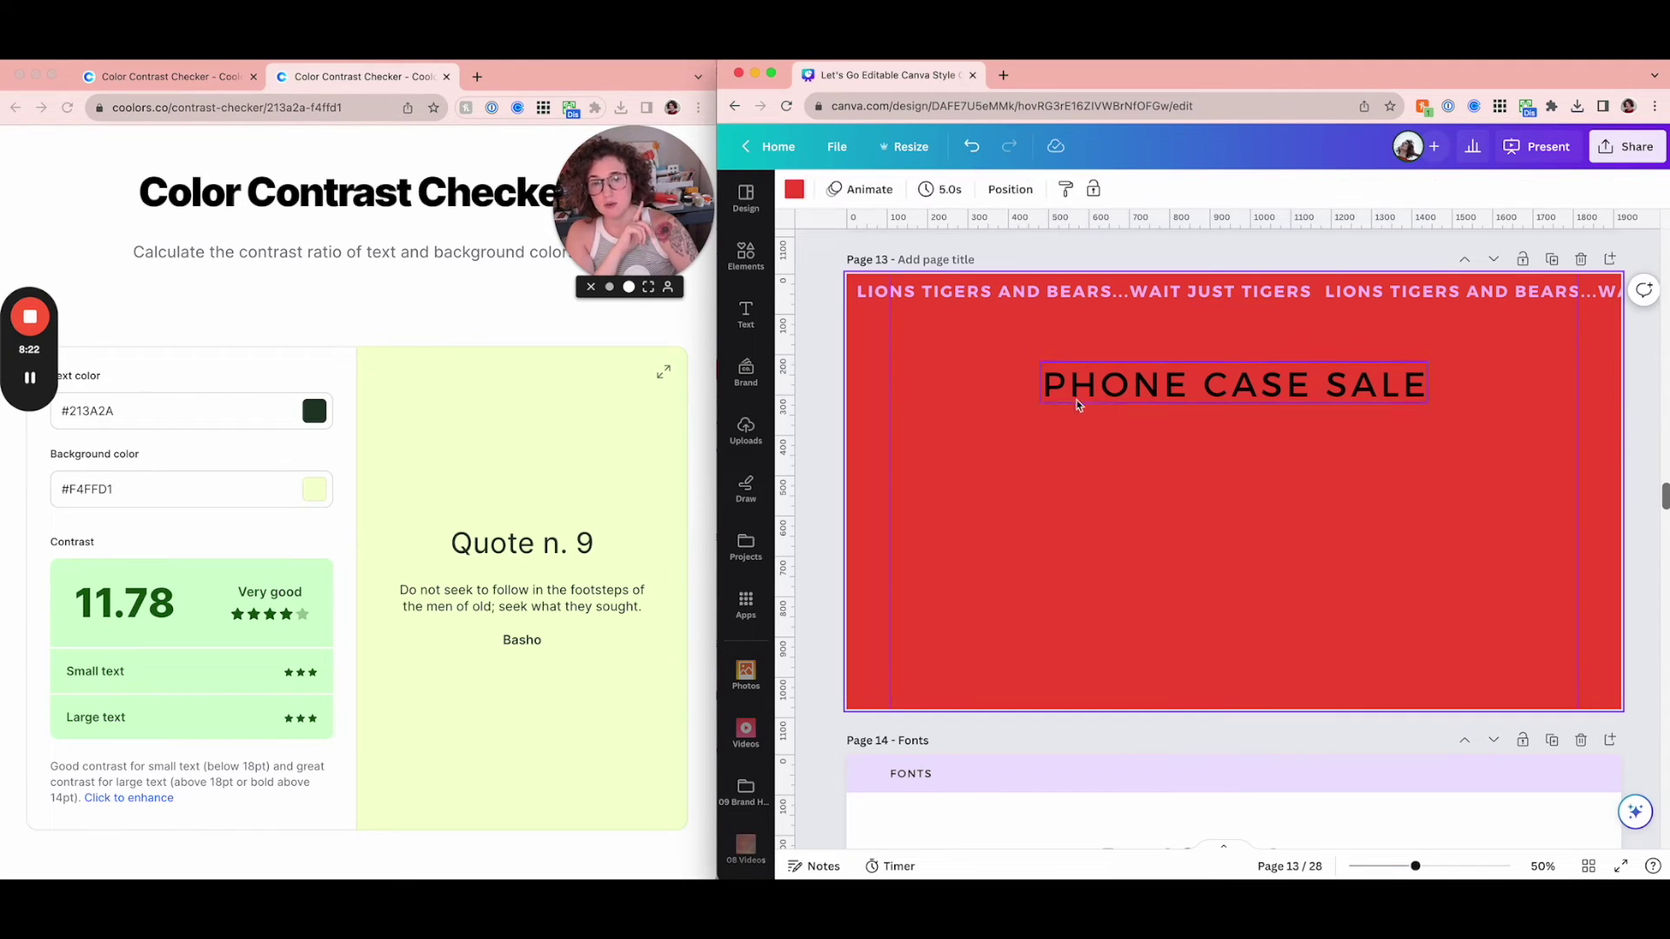
left_click_drag(1077, 399, 1096, 486)
left_click(946, 469)
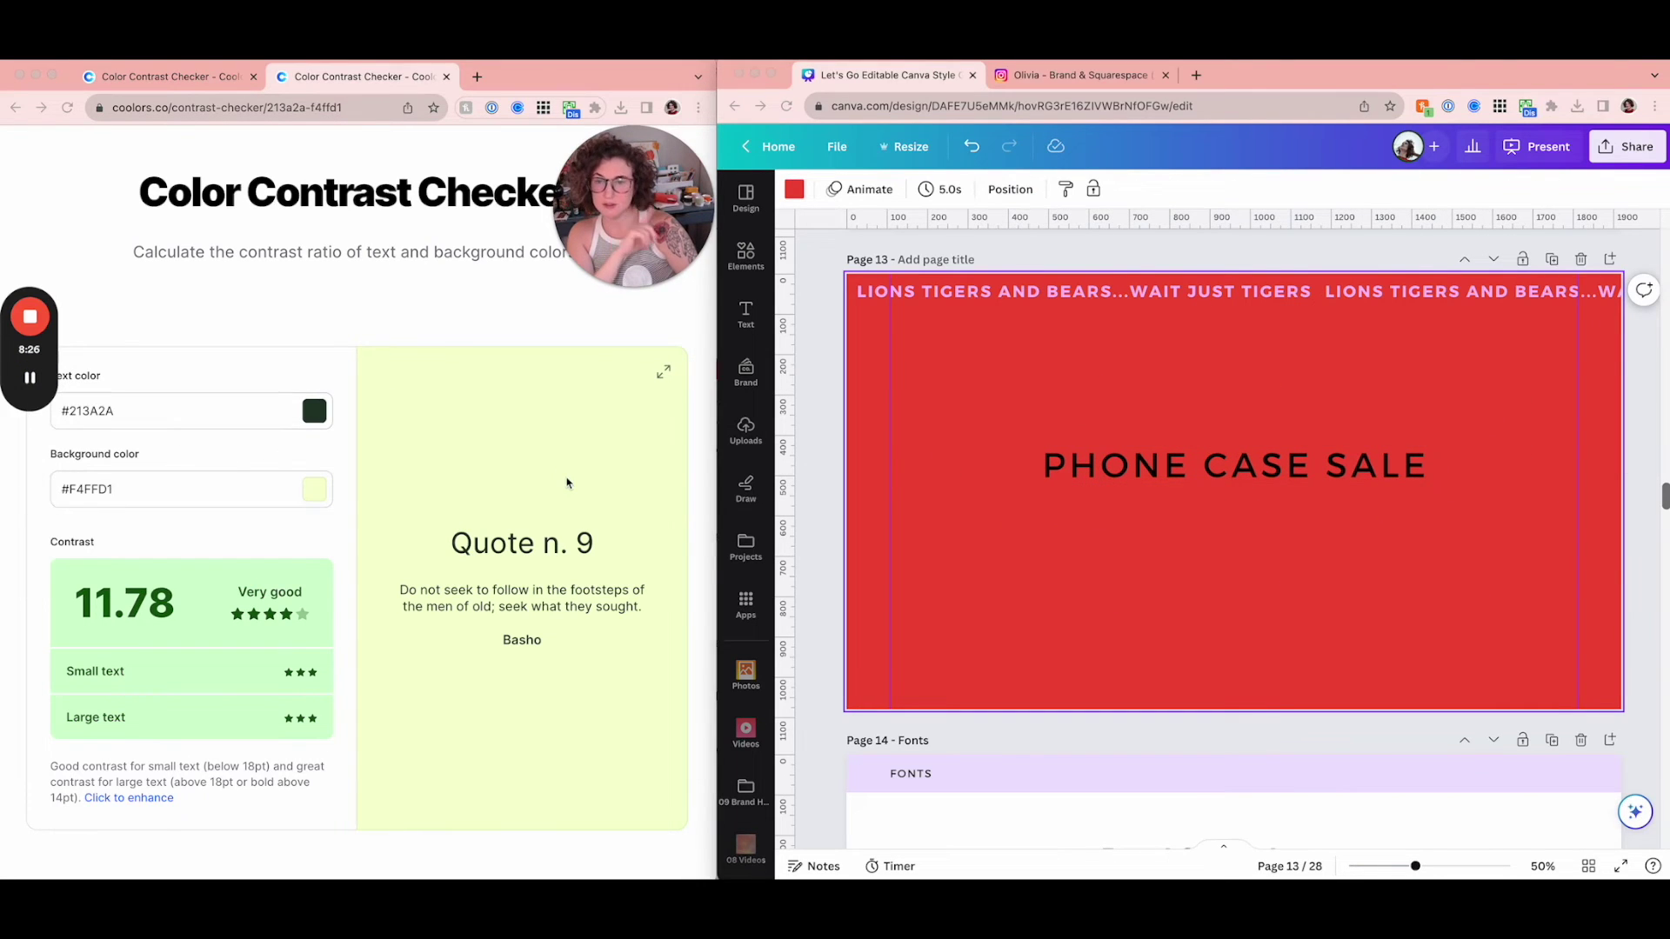
left_click(1113, 78)
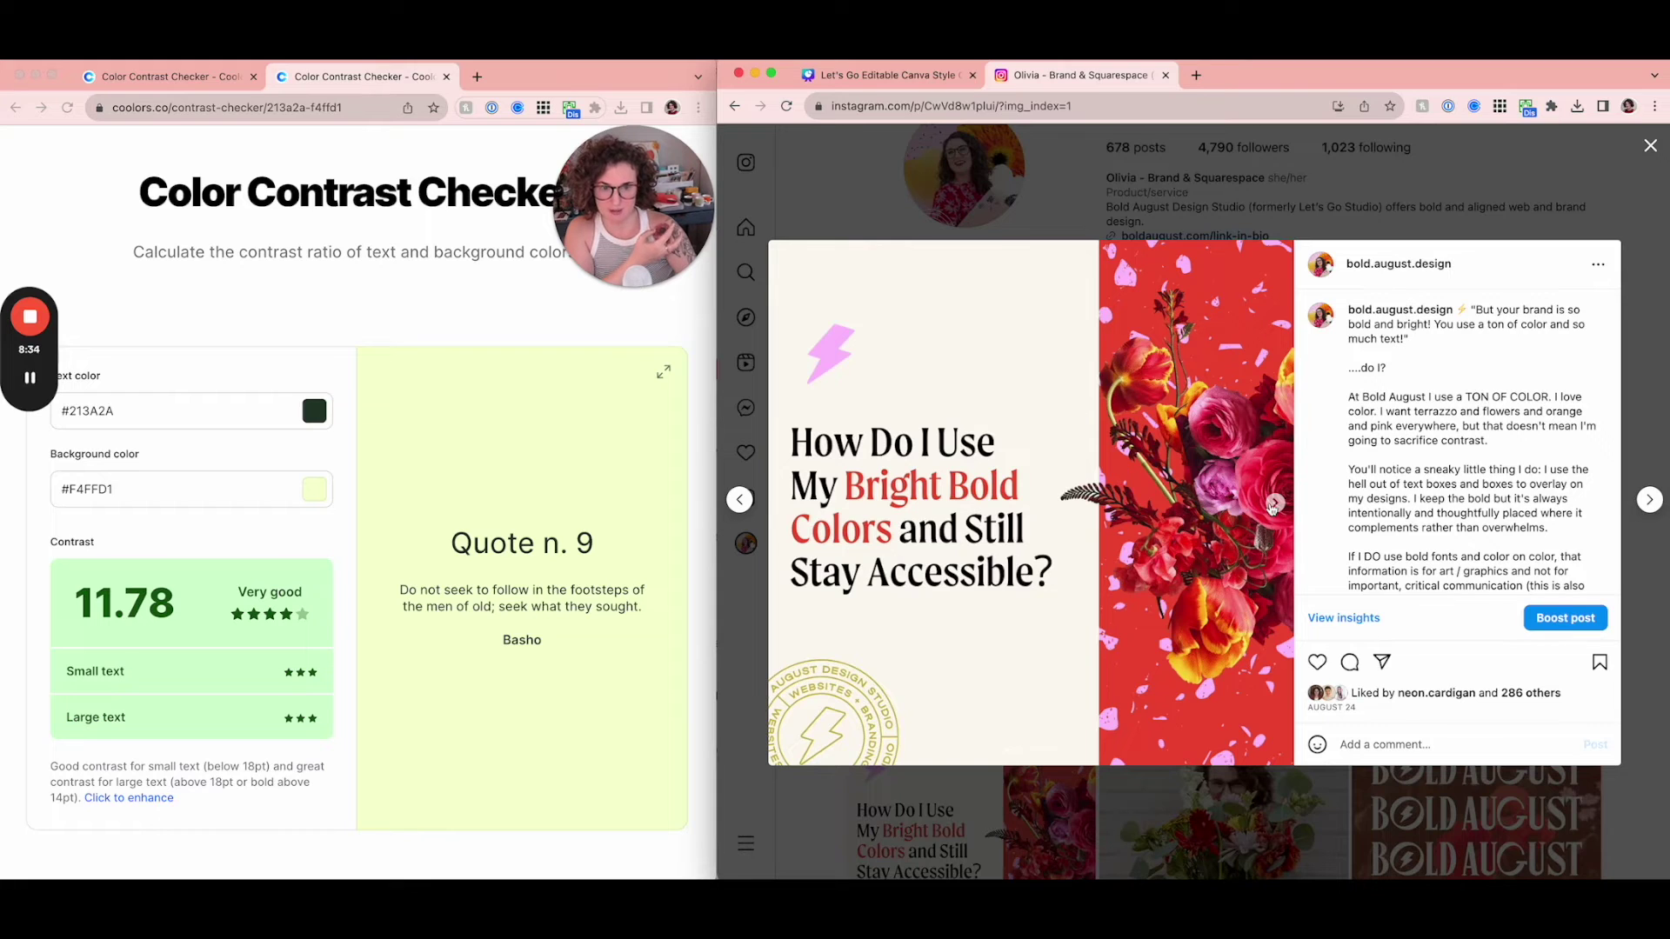
left_click(1274, 504)
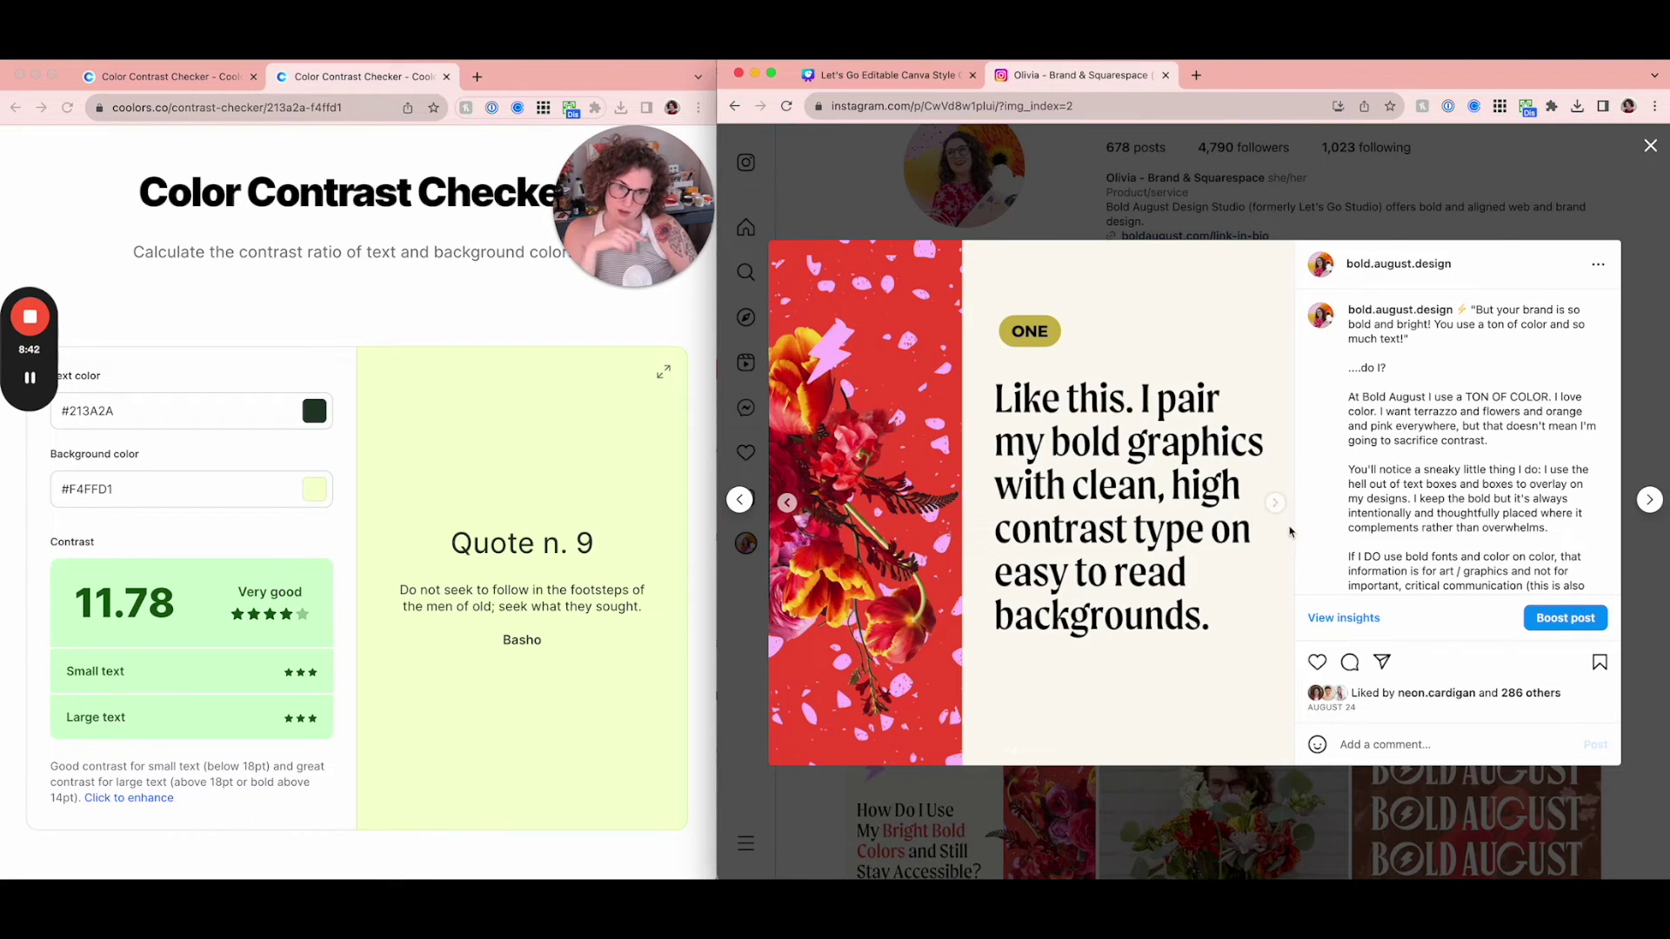
left_click(1274, 504)
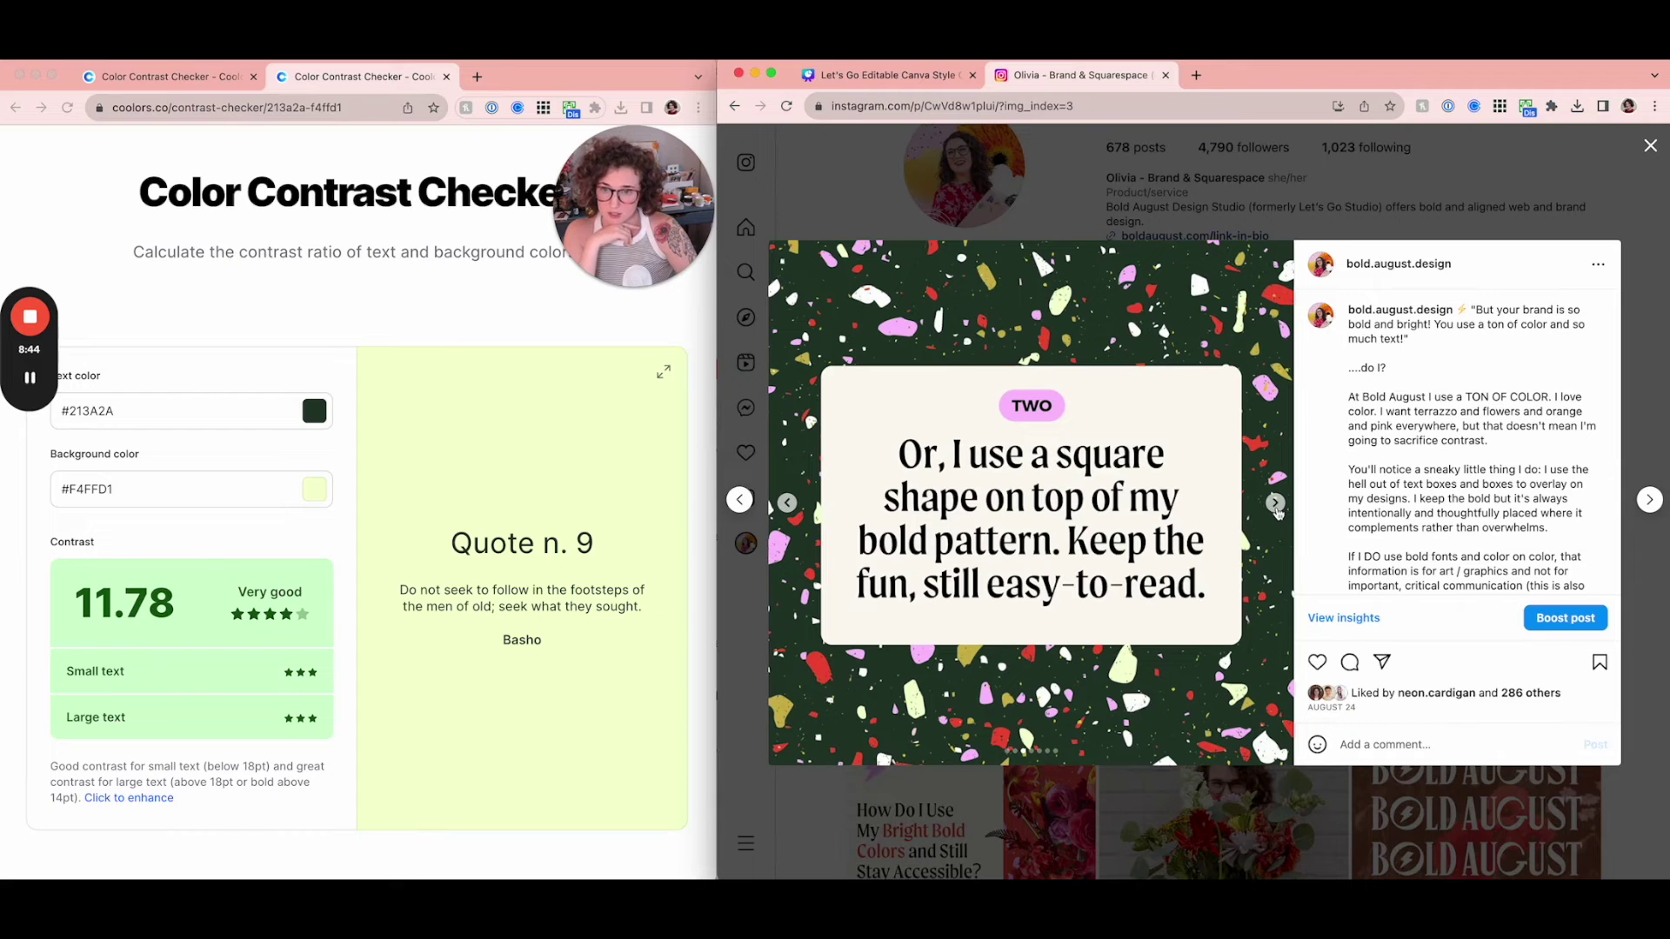
left_click(1275, 504)
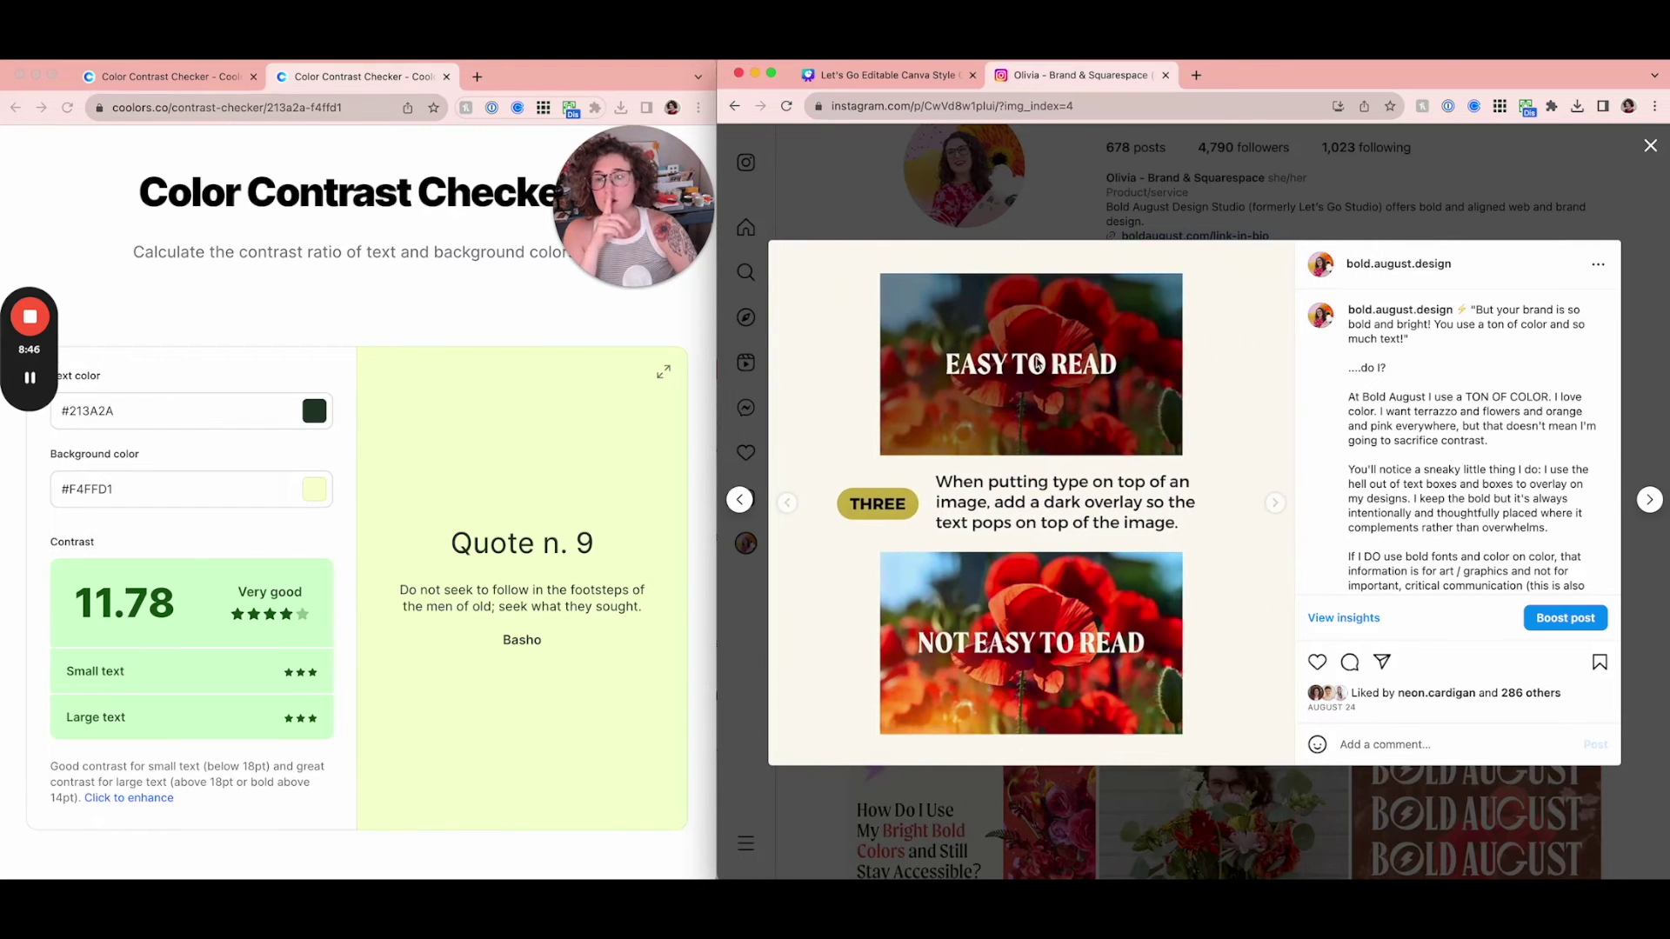
left_click(1274, 505)
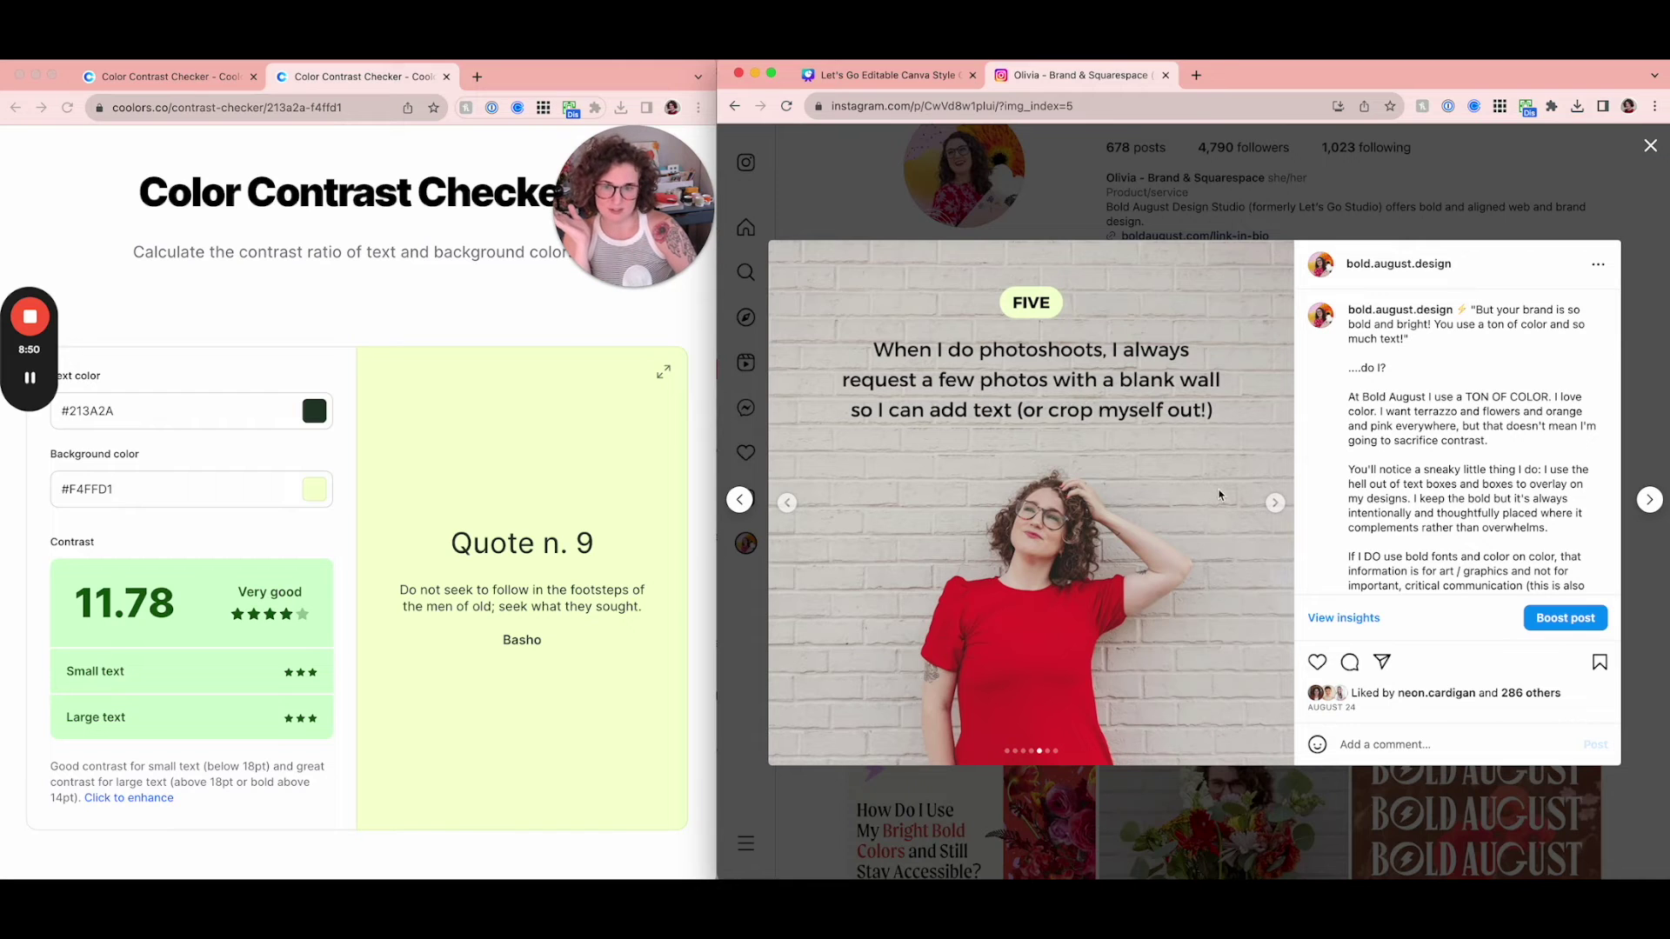
left_click(1274, 503)
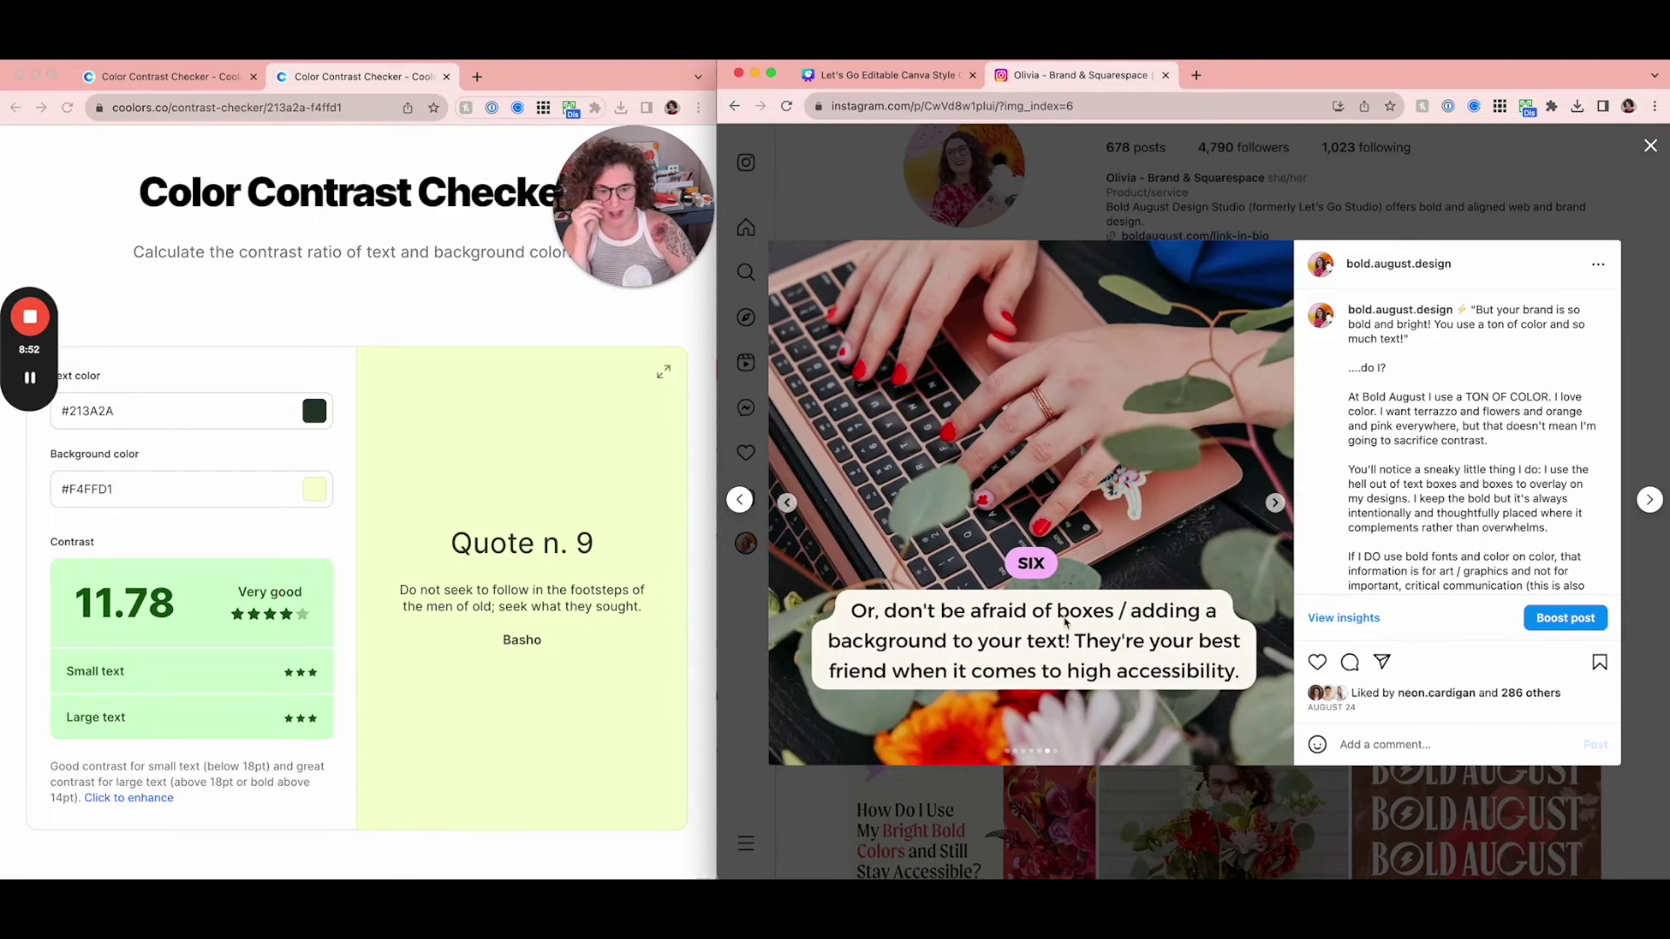
left_click(870, 76)
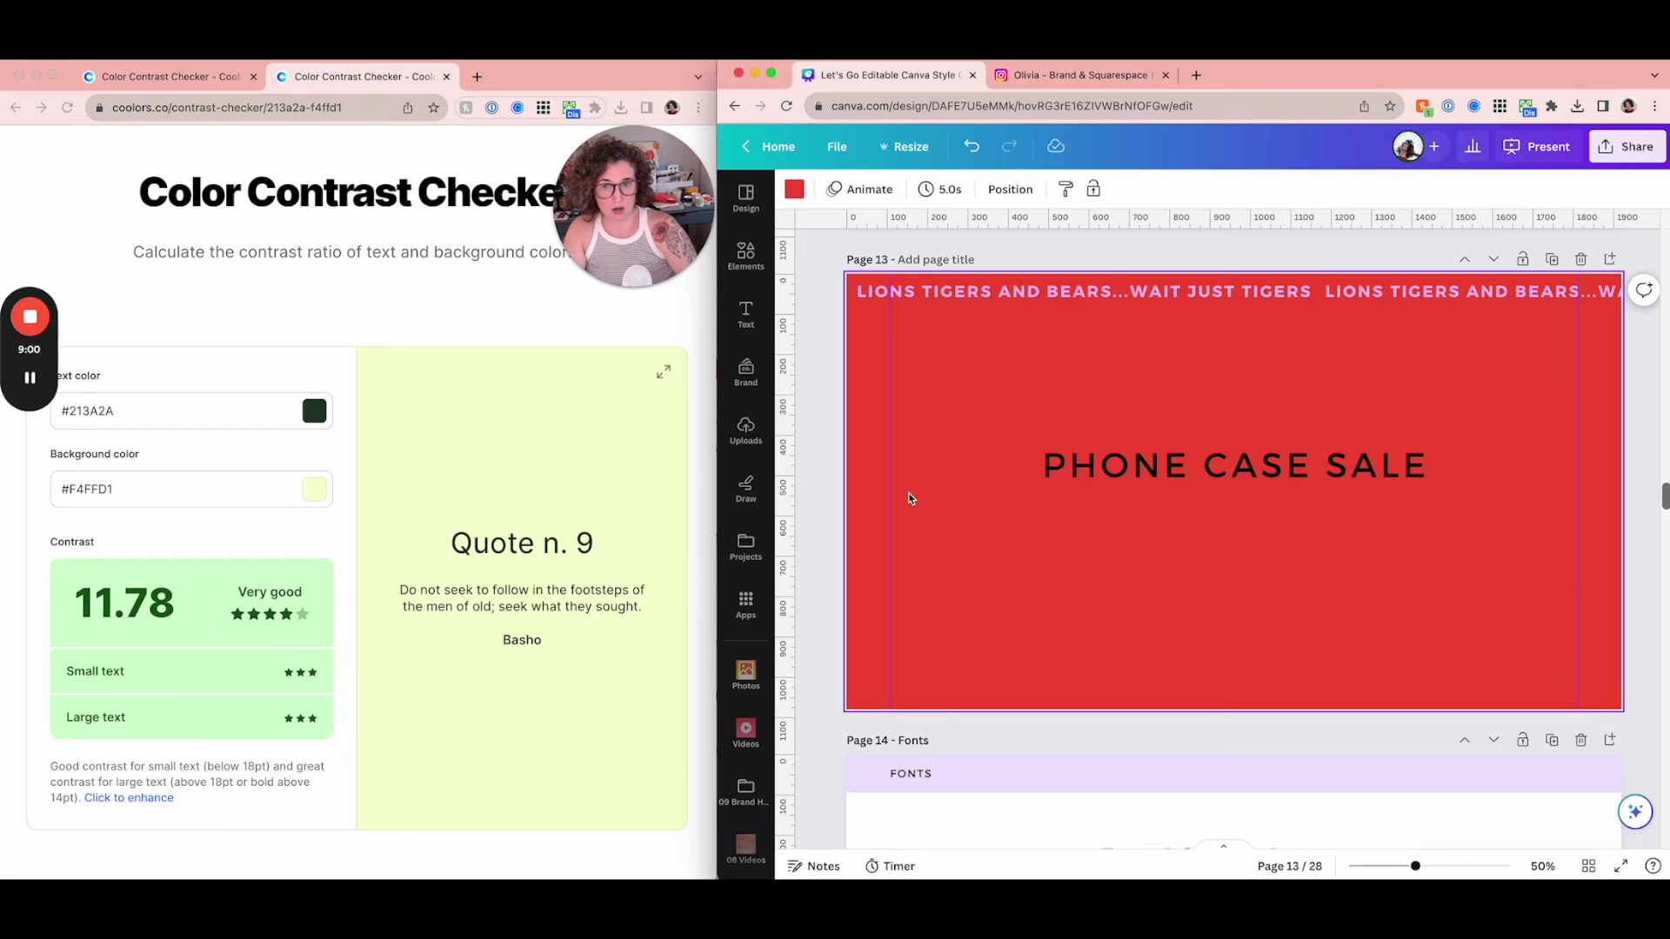
- Add a square, stretch it into a box behind PHONE CASE SALE, and colour it cream
key("r")
left_click_drag(1185, 507, 975, 441)
left_click_drag(1088, 495, 1552, 609)
left_click(872, 188)
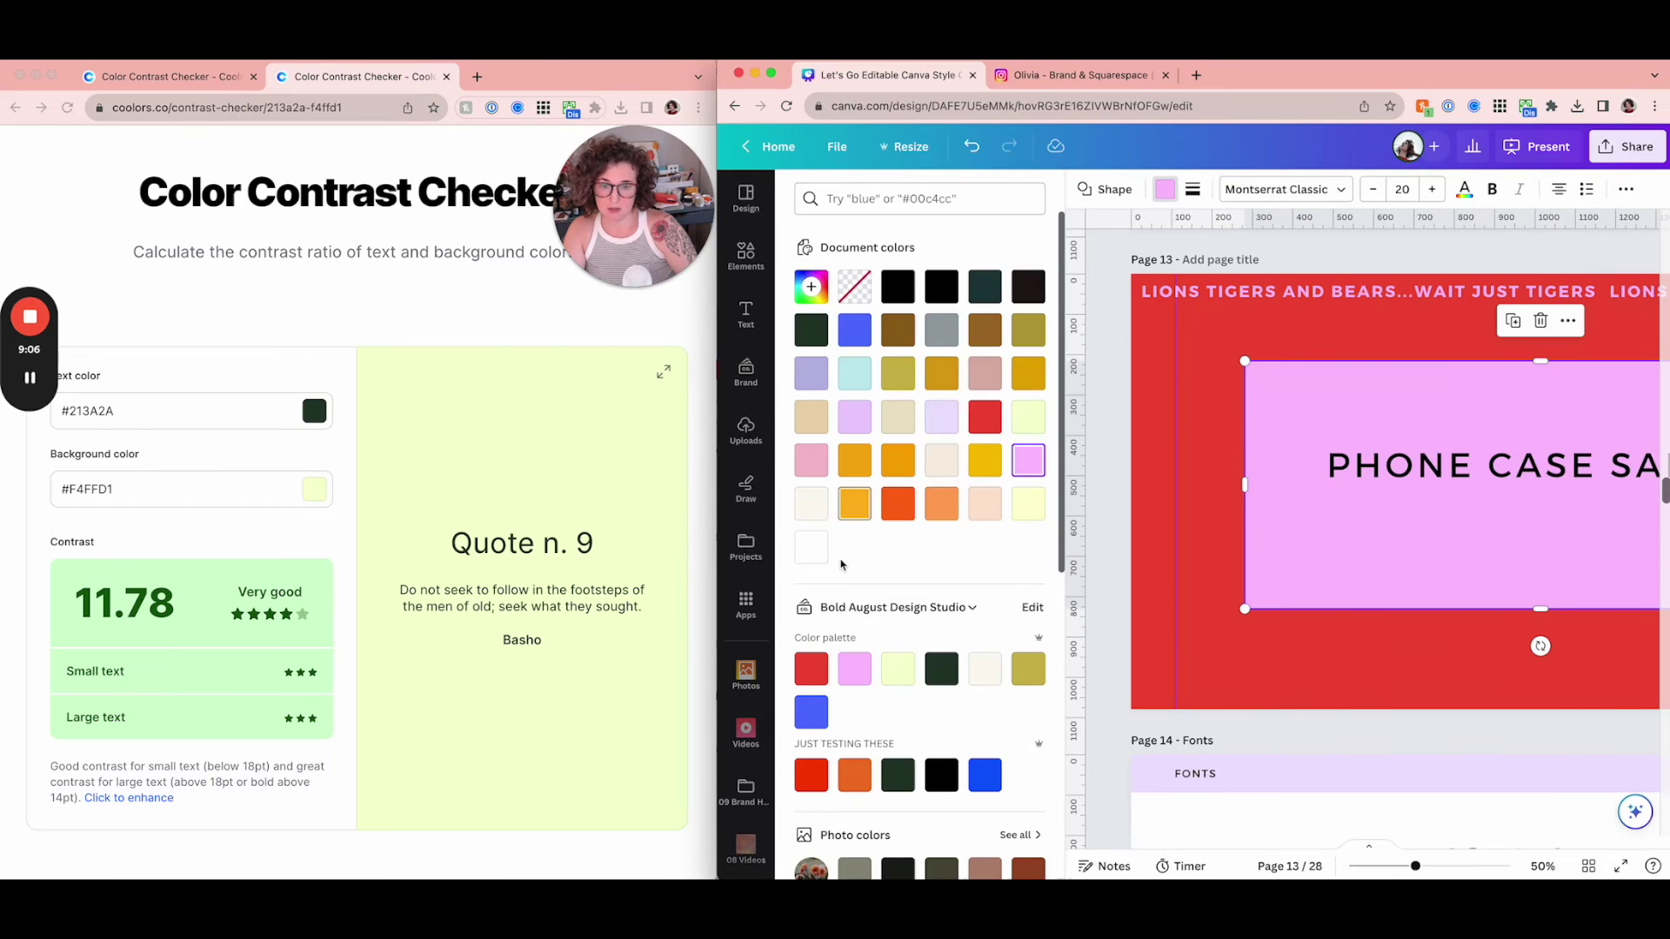
left_click(985, 668)
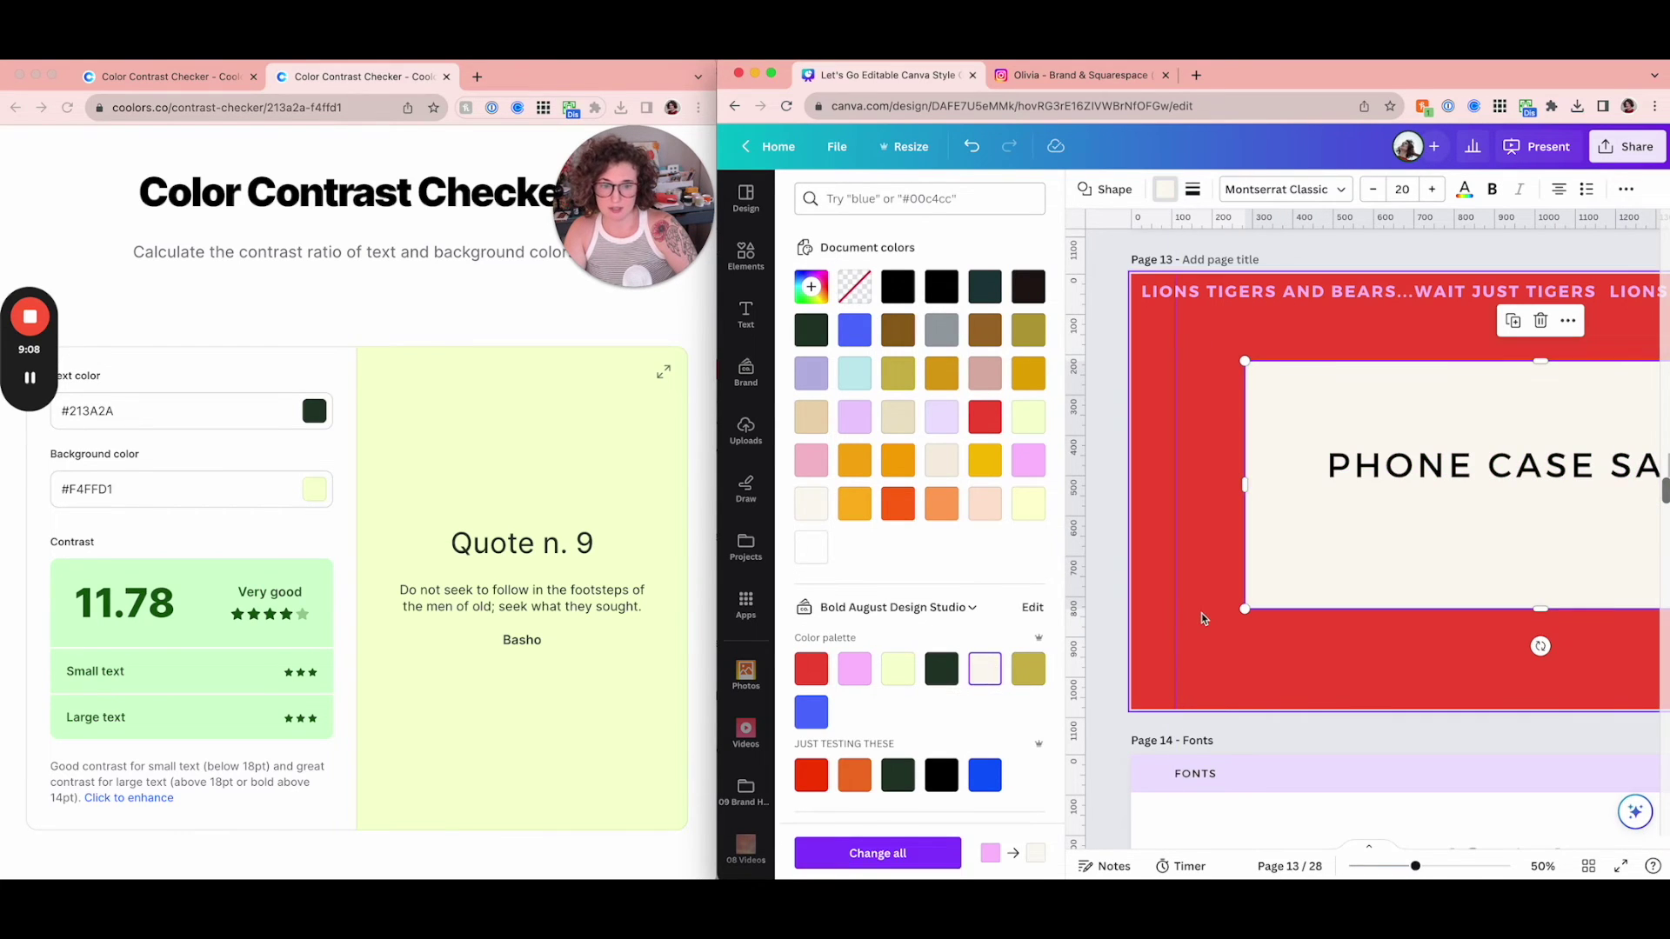
left_click(1211, 643)
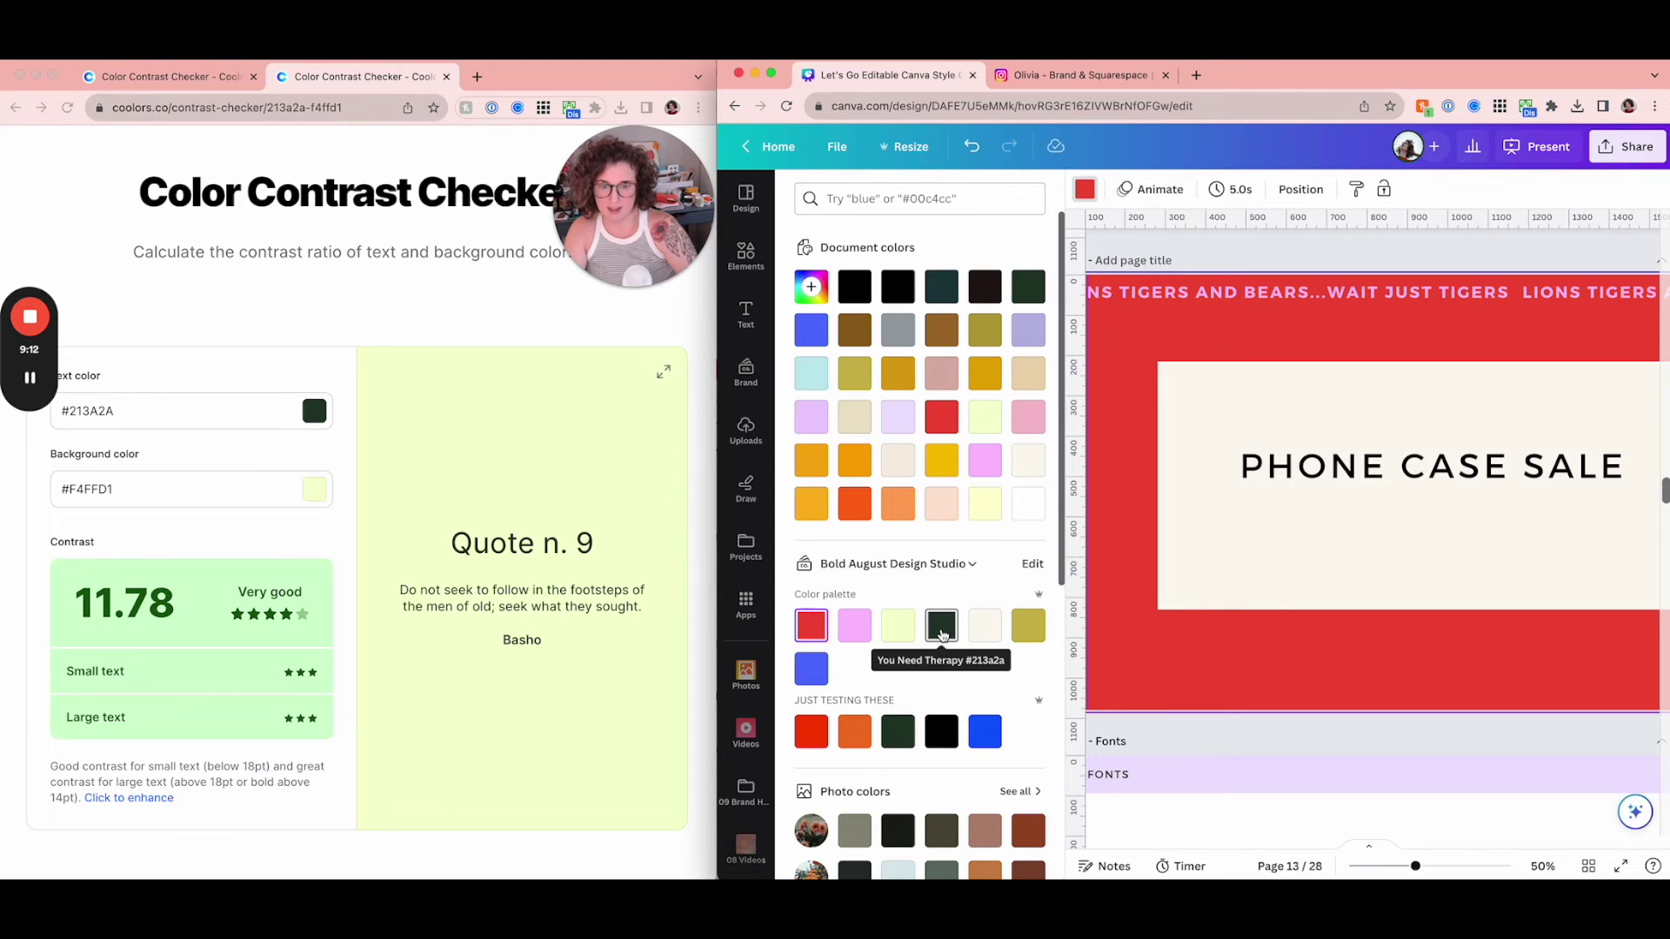
- Check the PHONE CASE SALE text's layering under Position > Arrange
left_click(1230, 584)
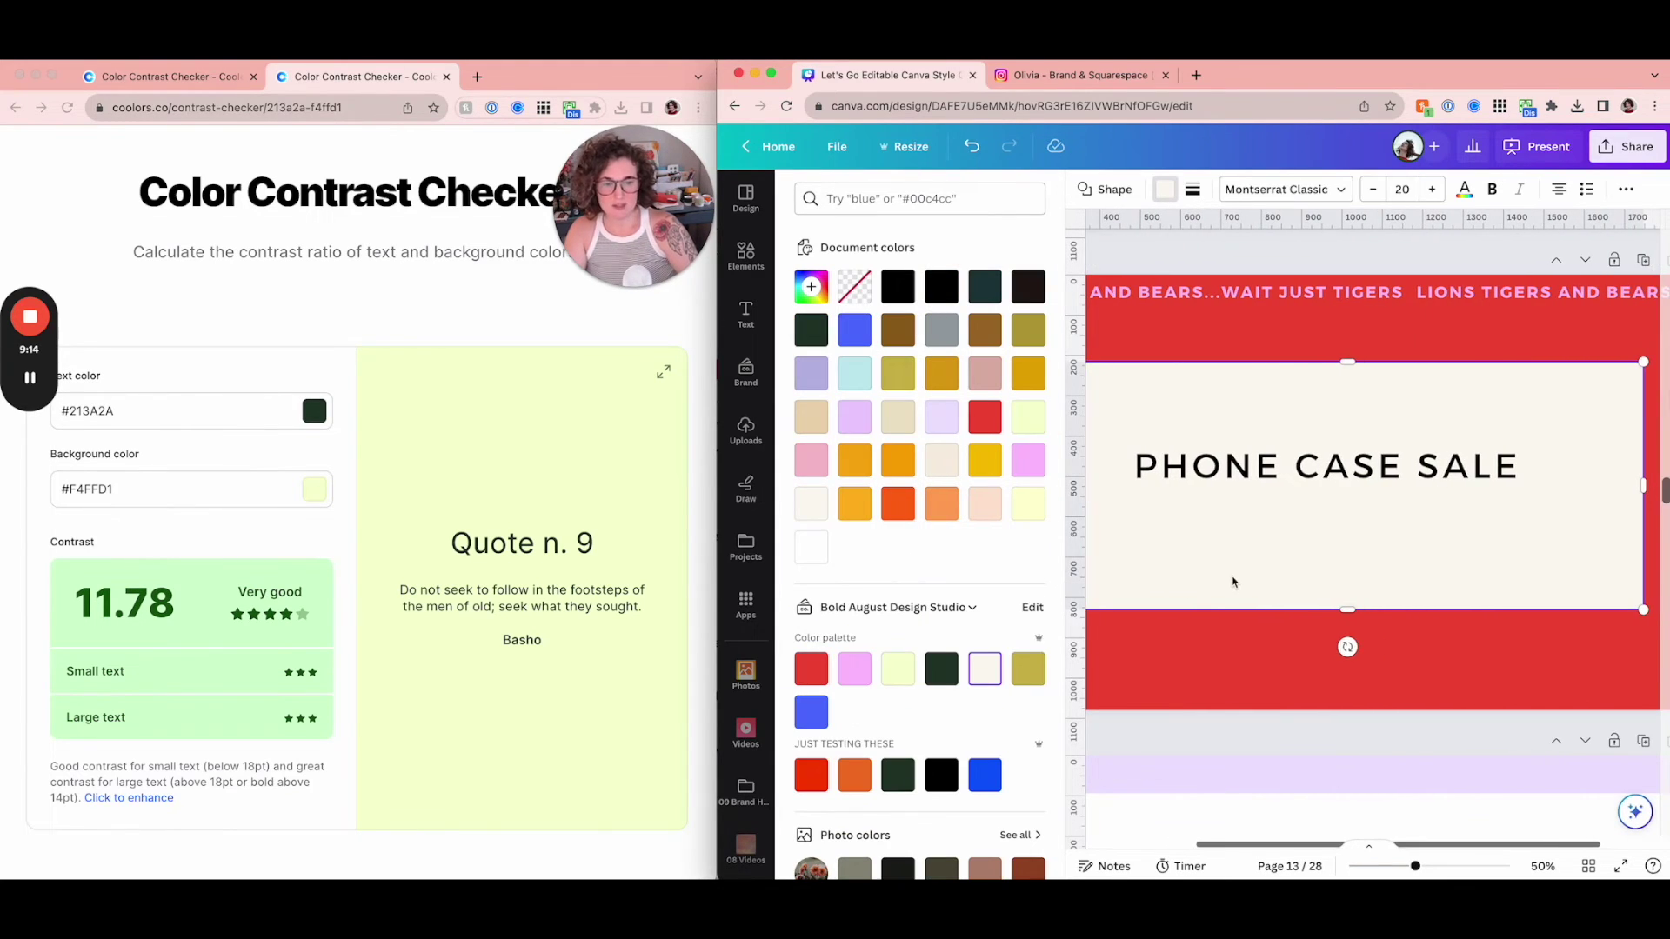
left_click(1155, 486)
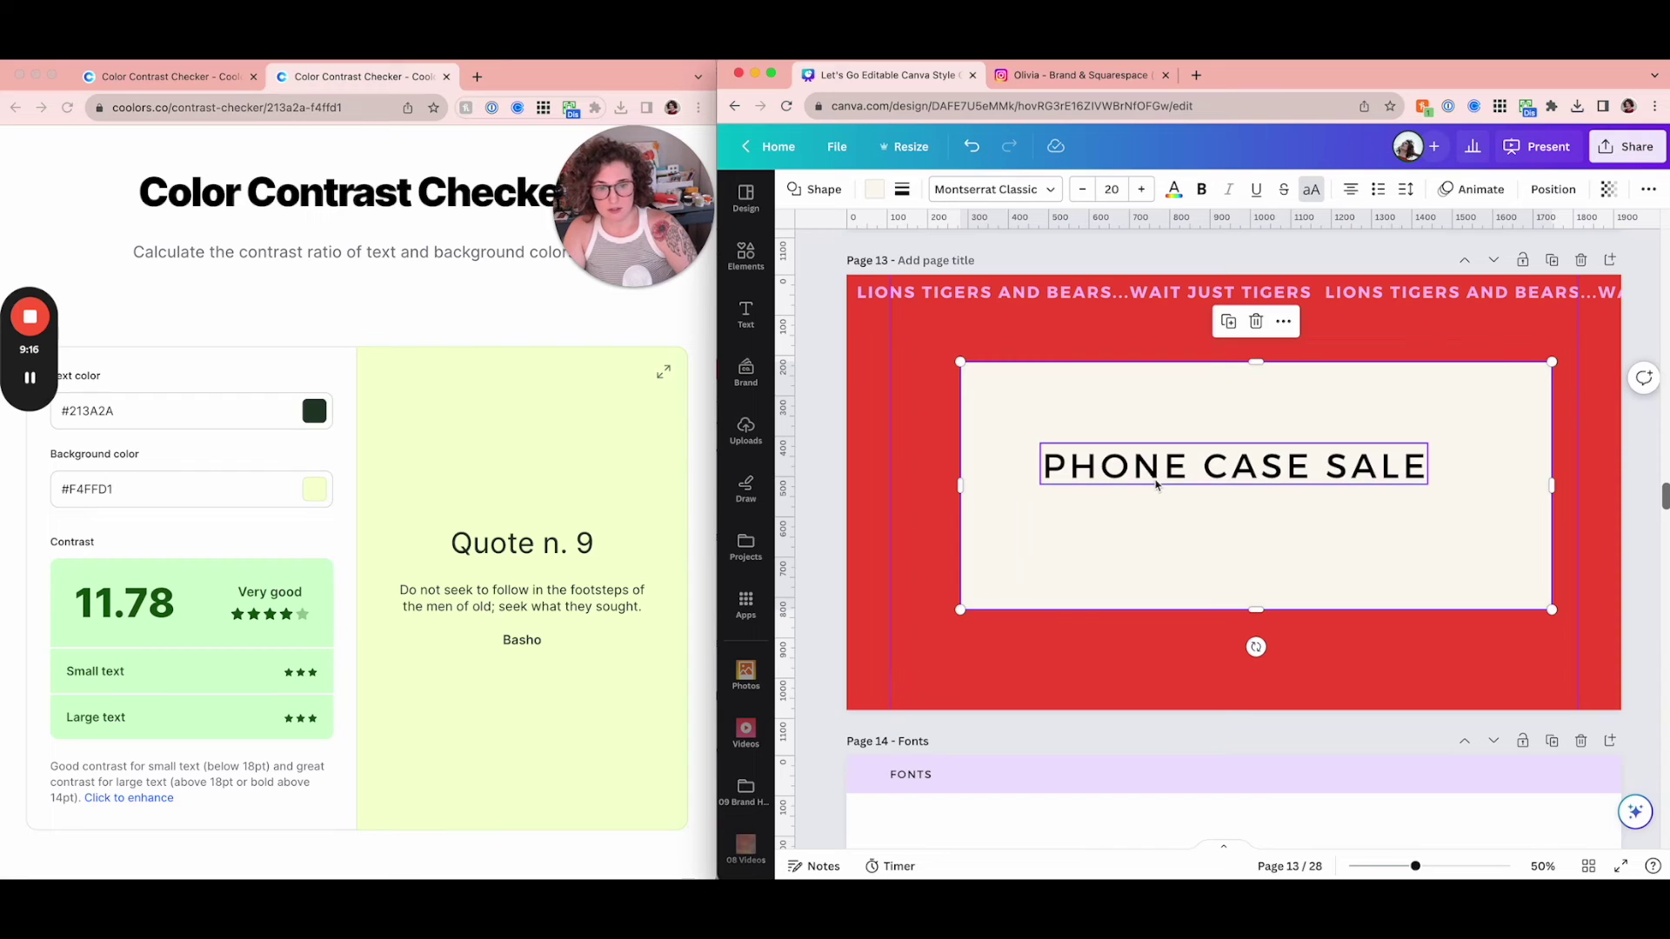
left_click(1156, 483)
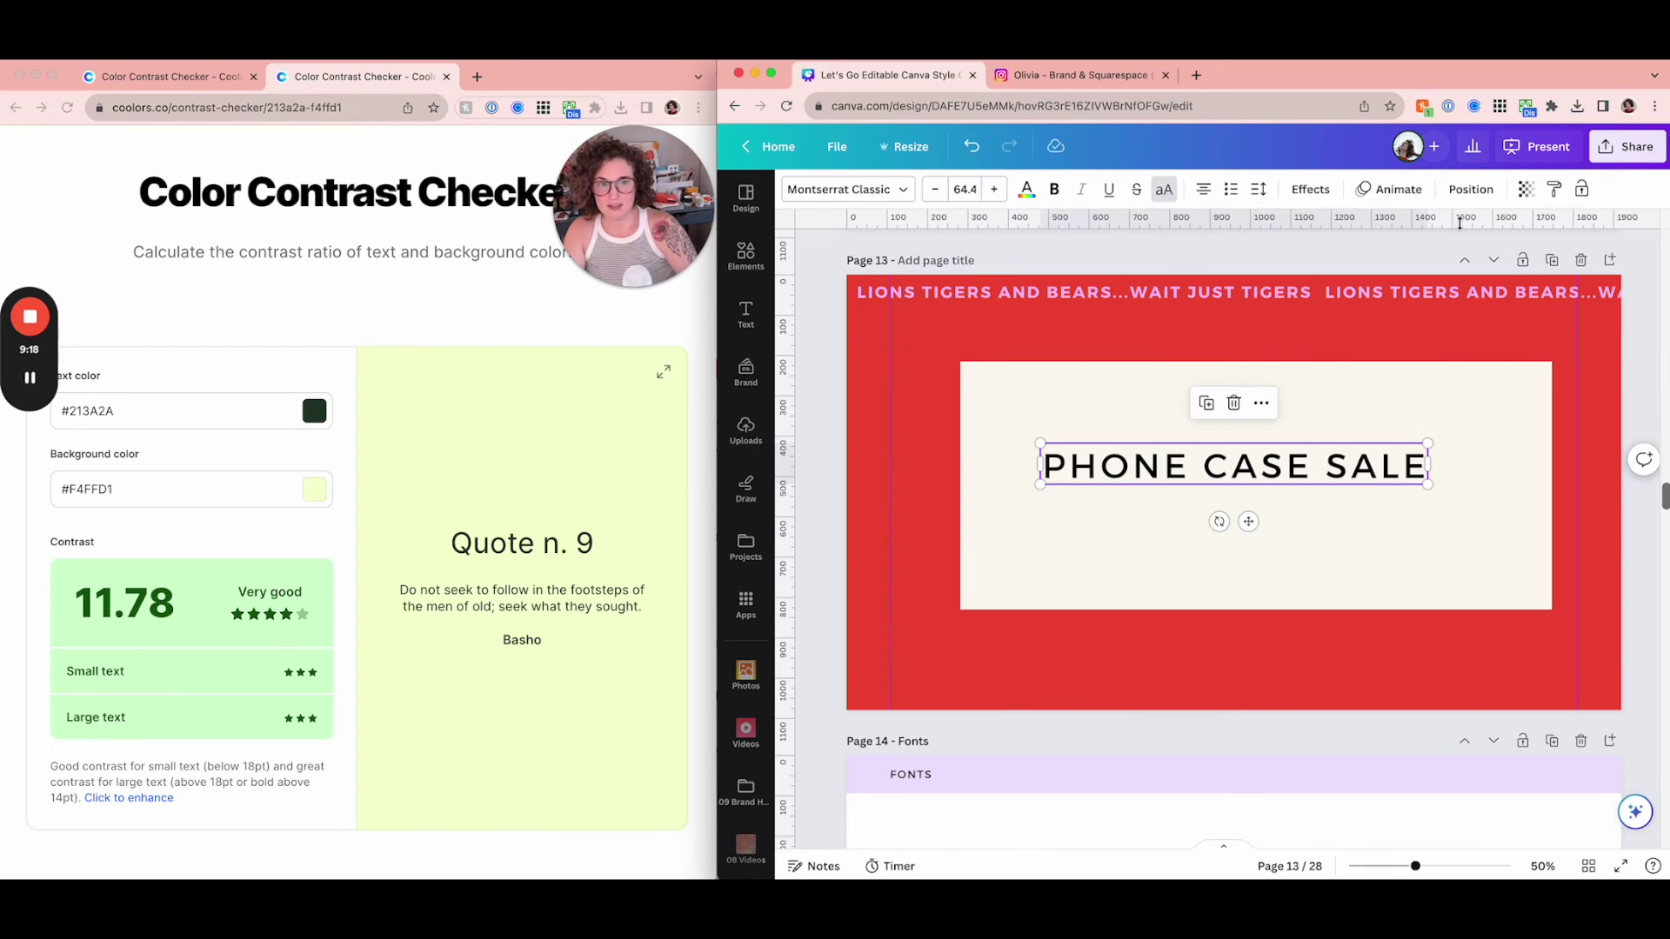
left_click(1470, 190)
left_click(1195, 361)
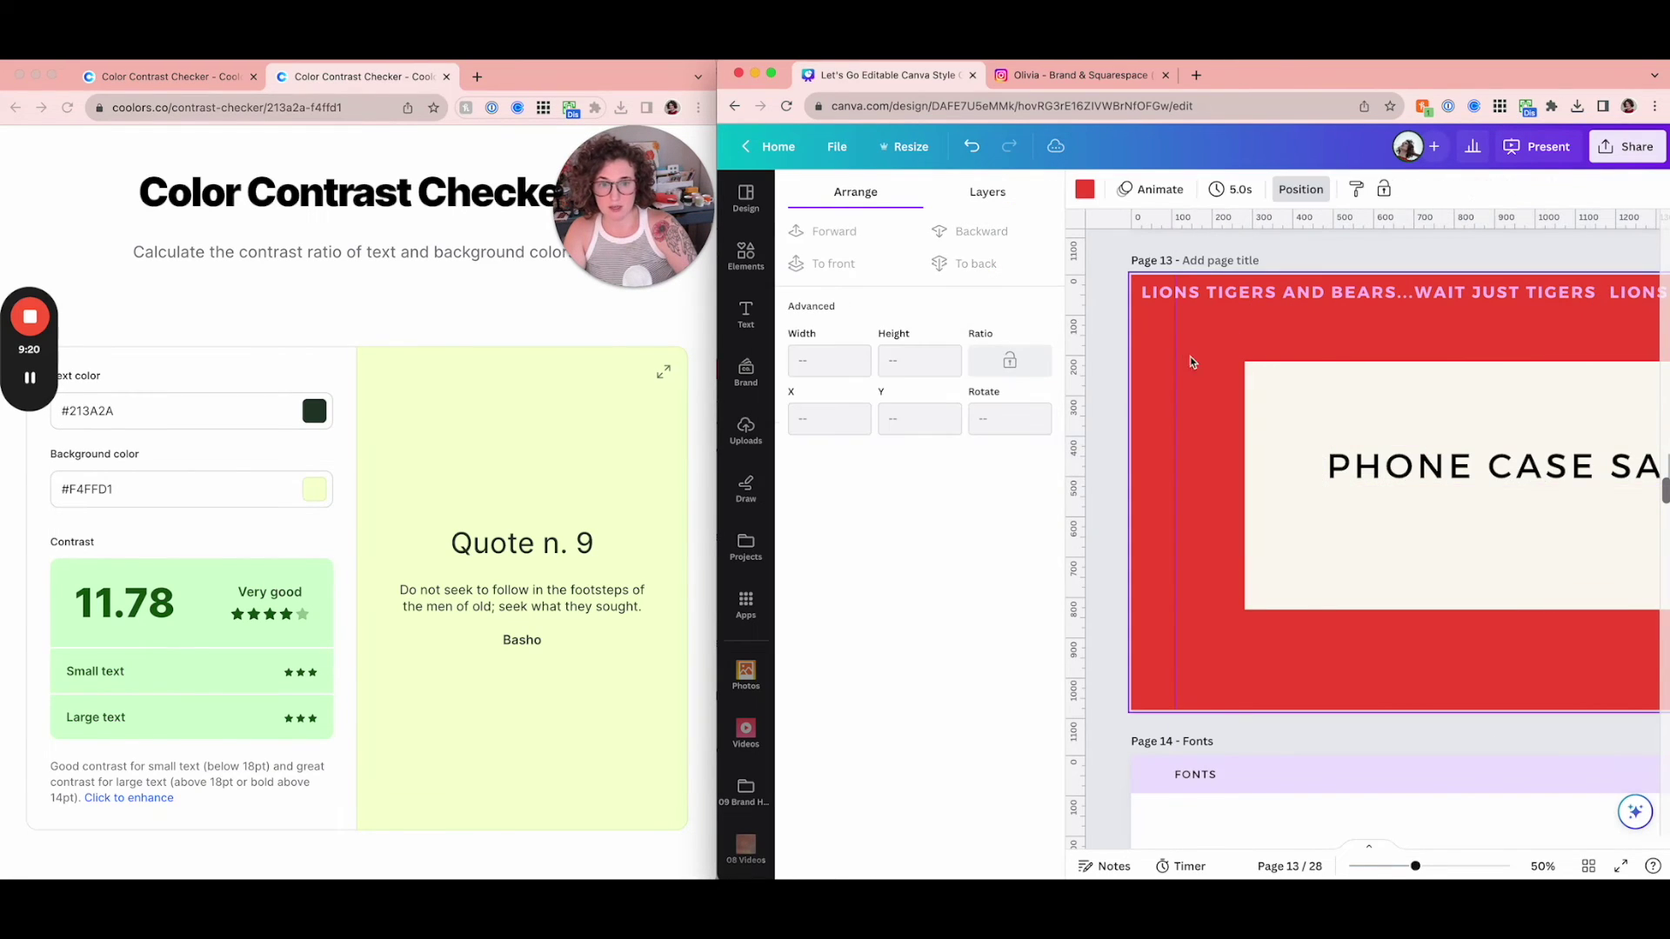
left_click(1106, 327)
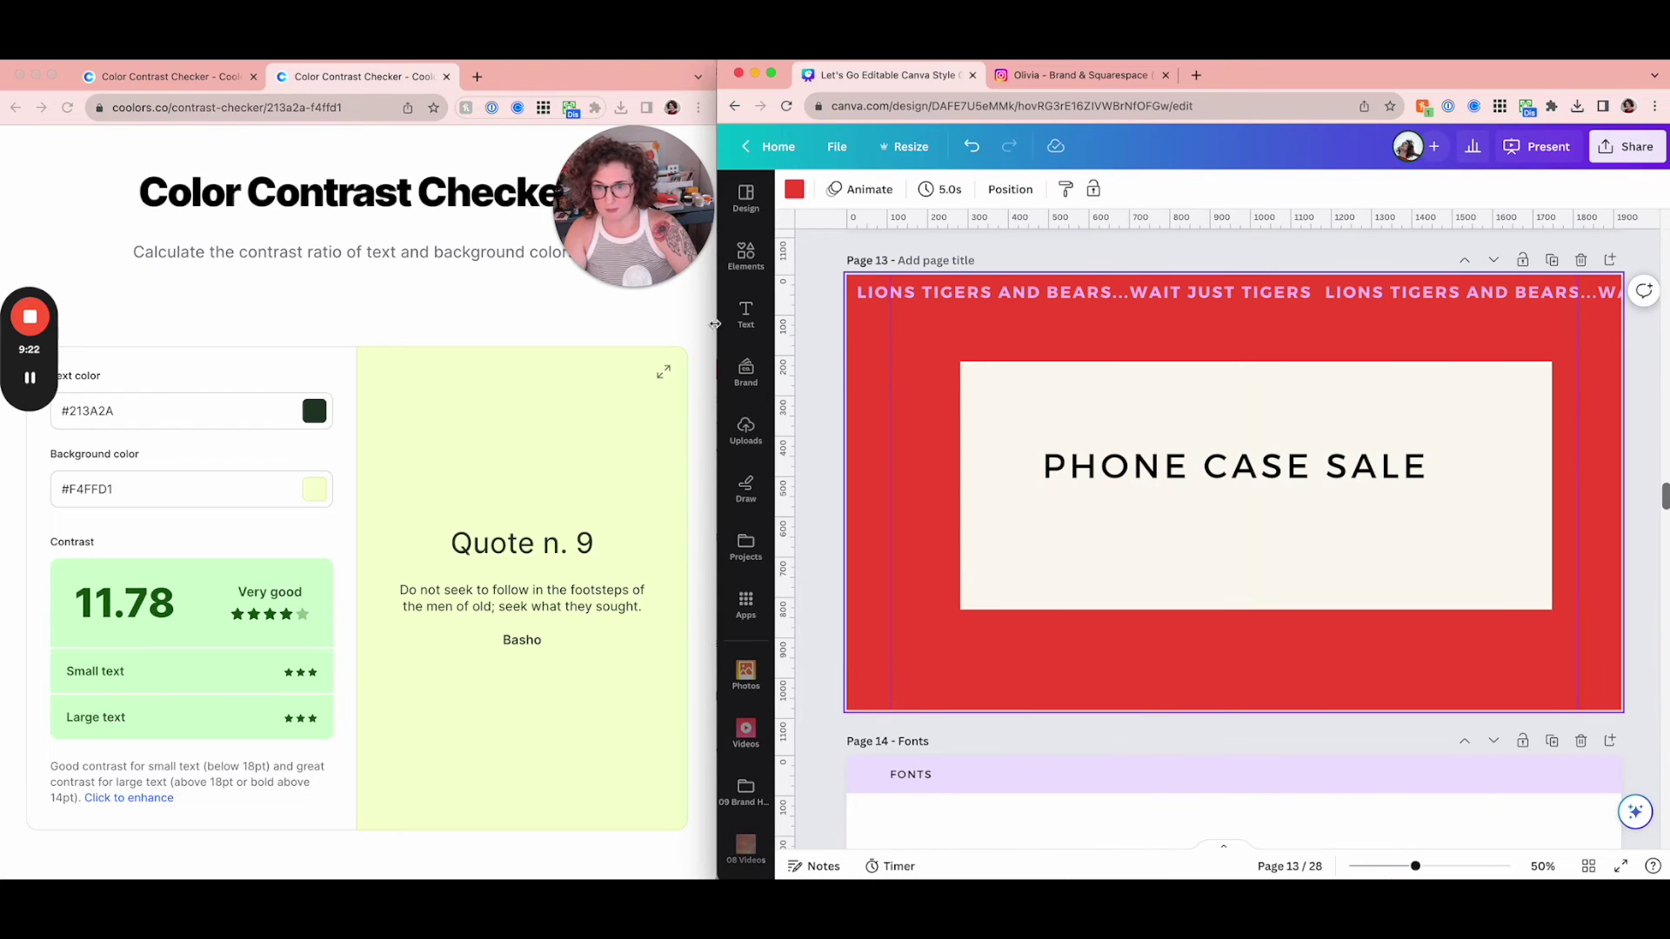
- Centre the cream box horizontally on the page and move PHONE CASE SALE higher inside it
left_click_drag(717, 323, 254, 324)
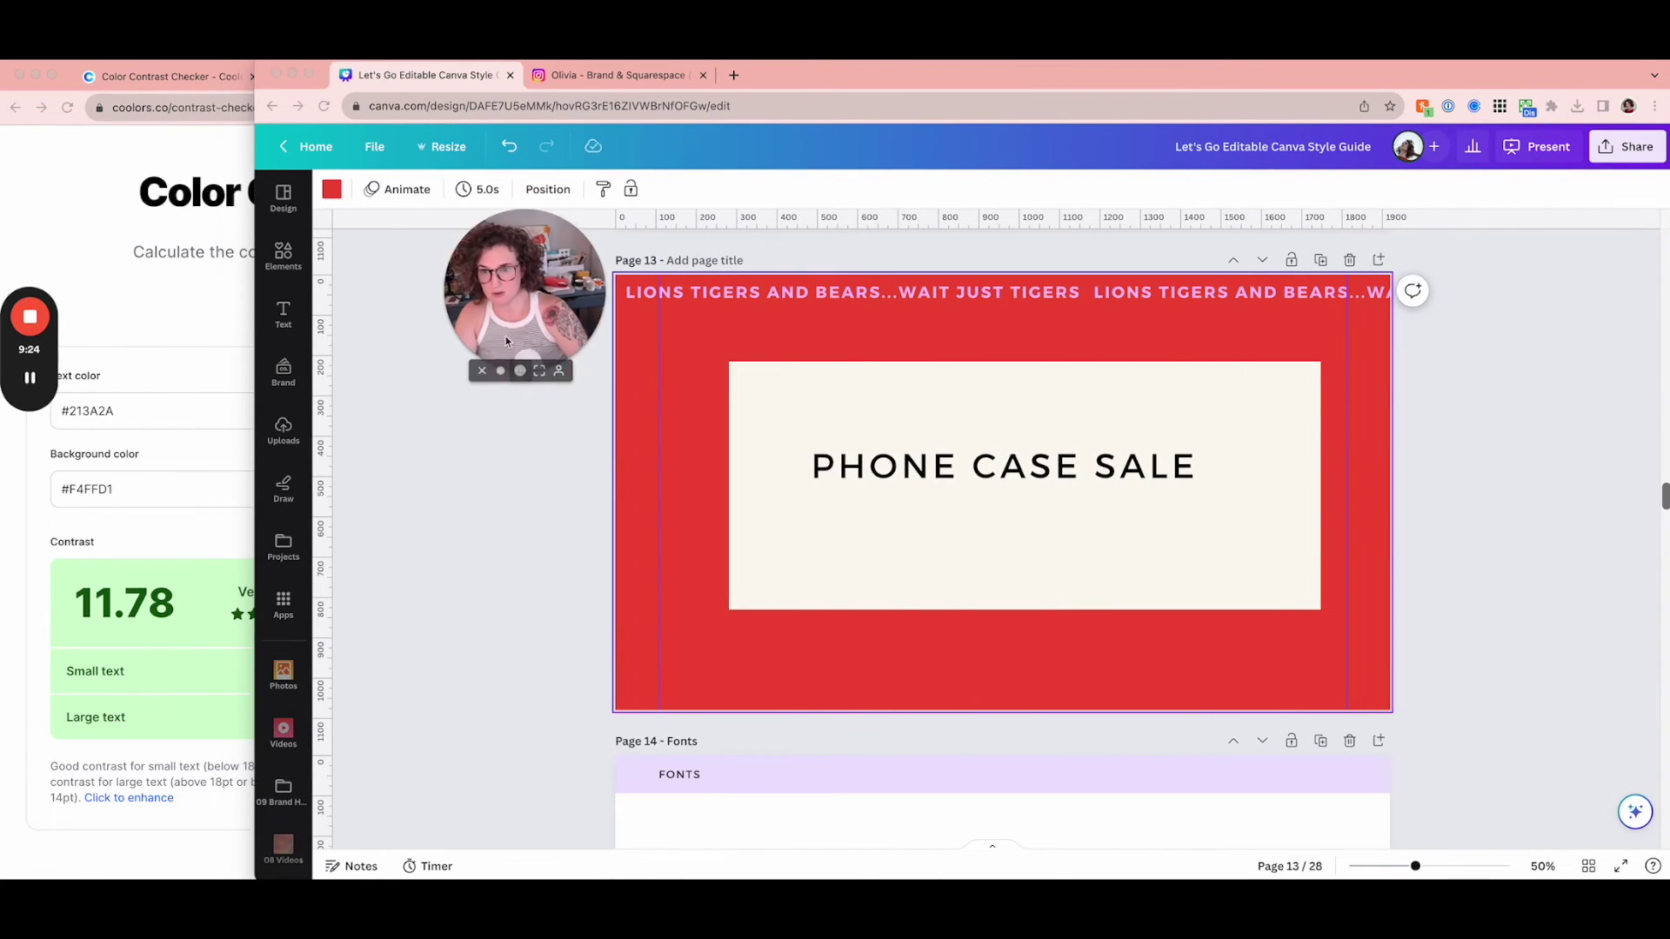
left_click(1000, 469)
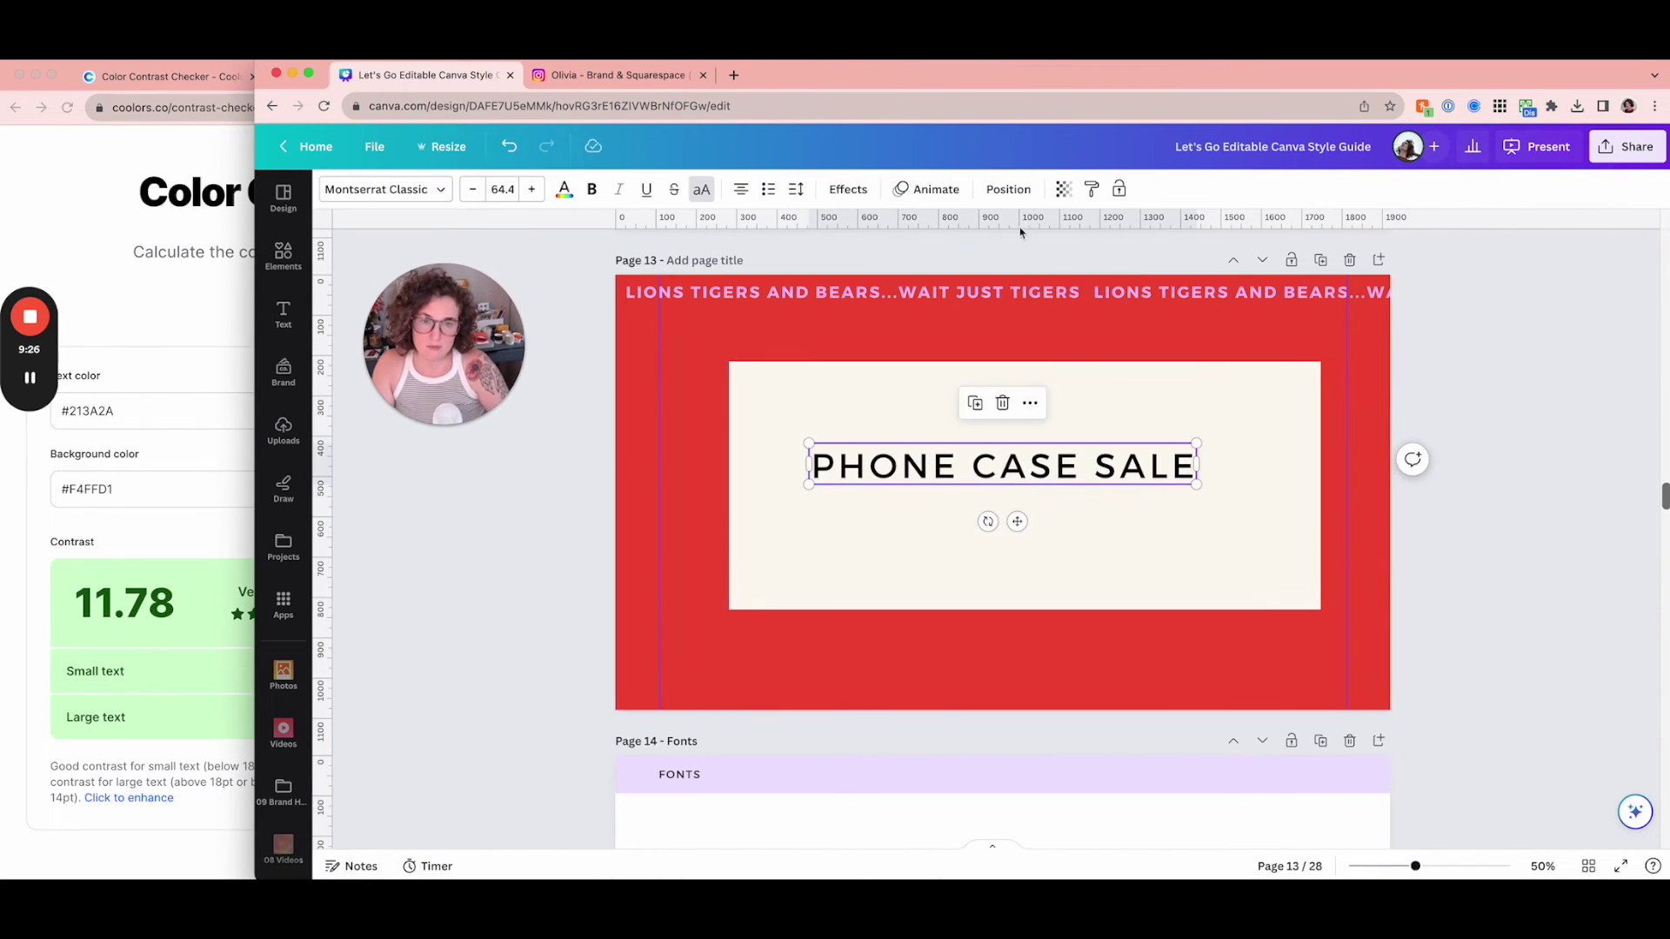
left_click(1011, 189)
left_click_drag(444, 348, 678, 310)
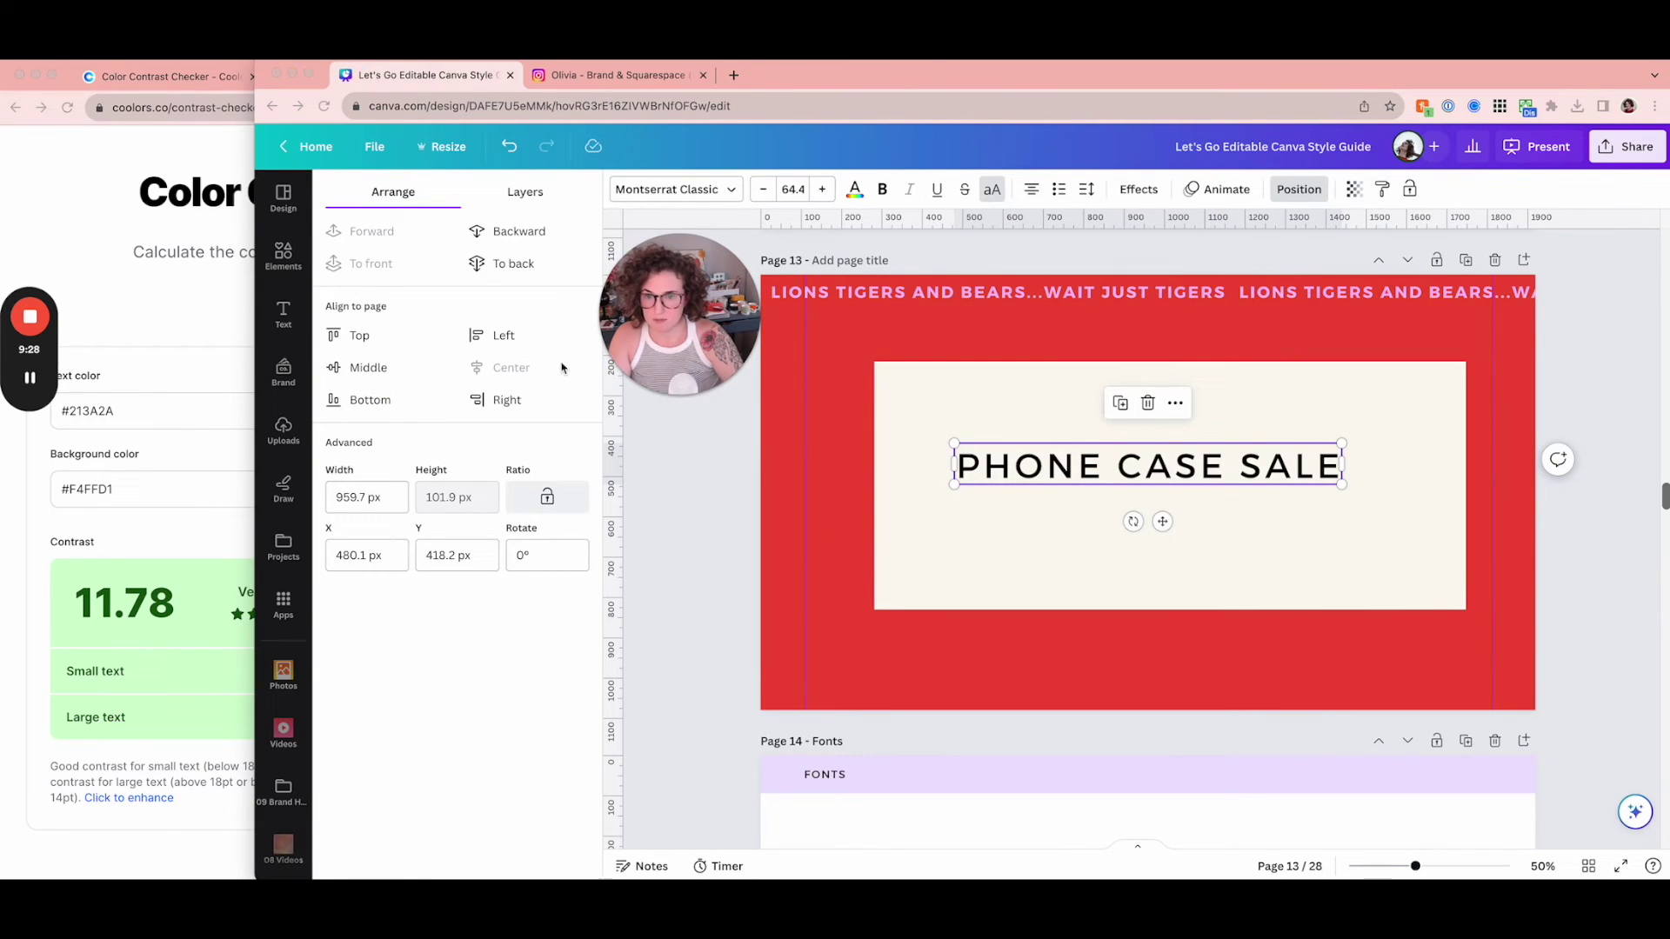
left_click(978, 534)
left_click(500, 367)
left_click(1045, 650)
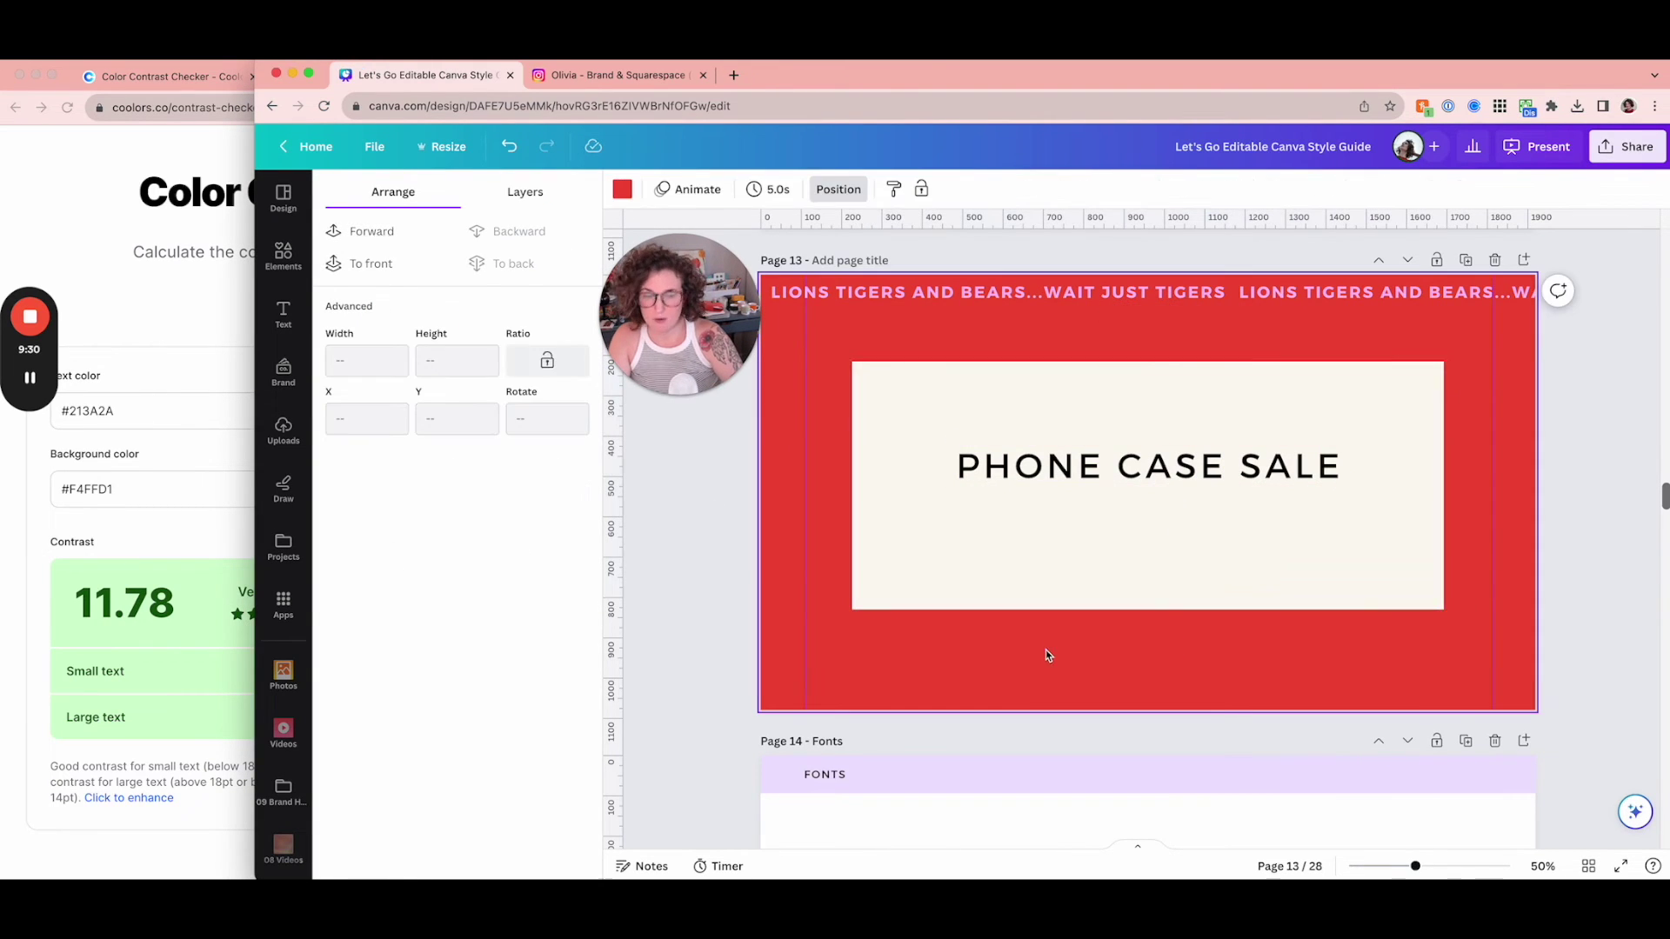
left_click_drag(1079, 493, 1078, 457)
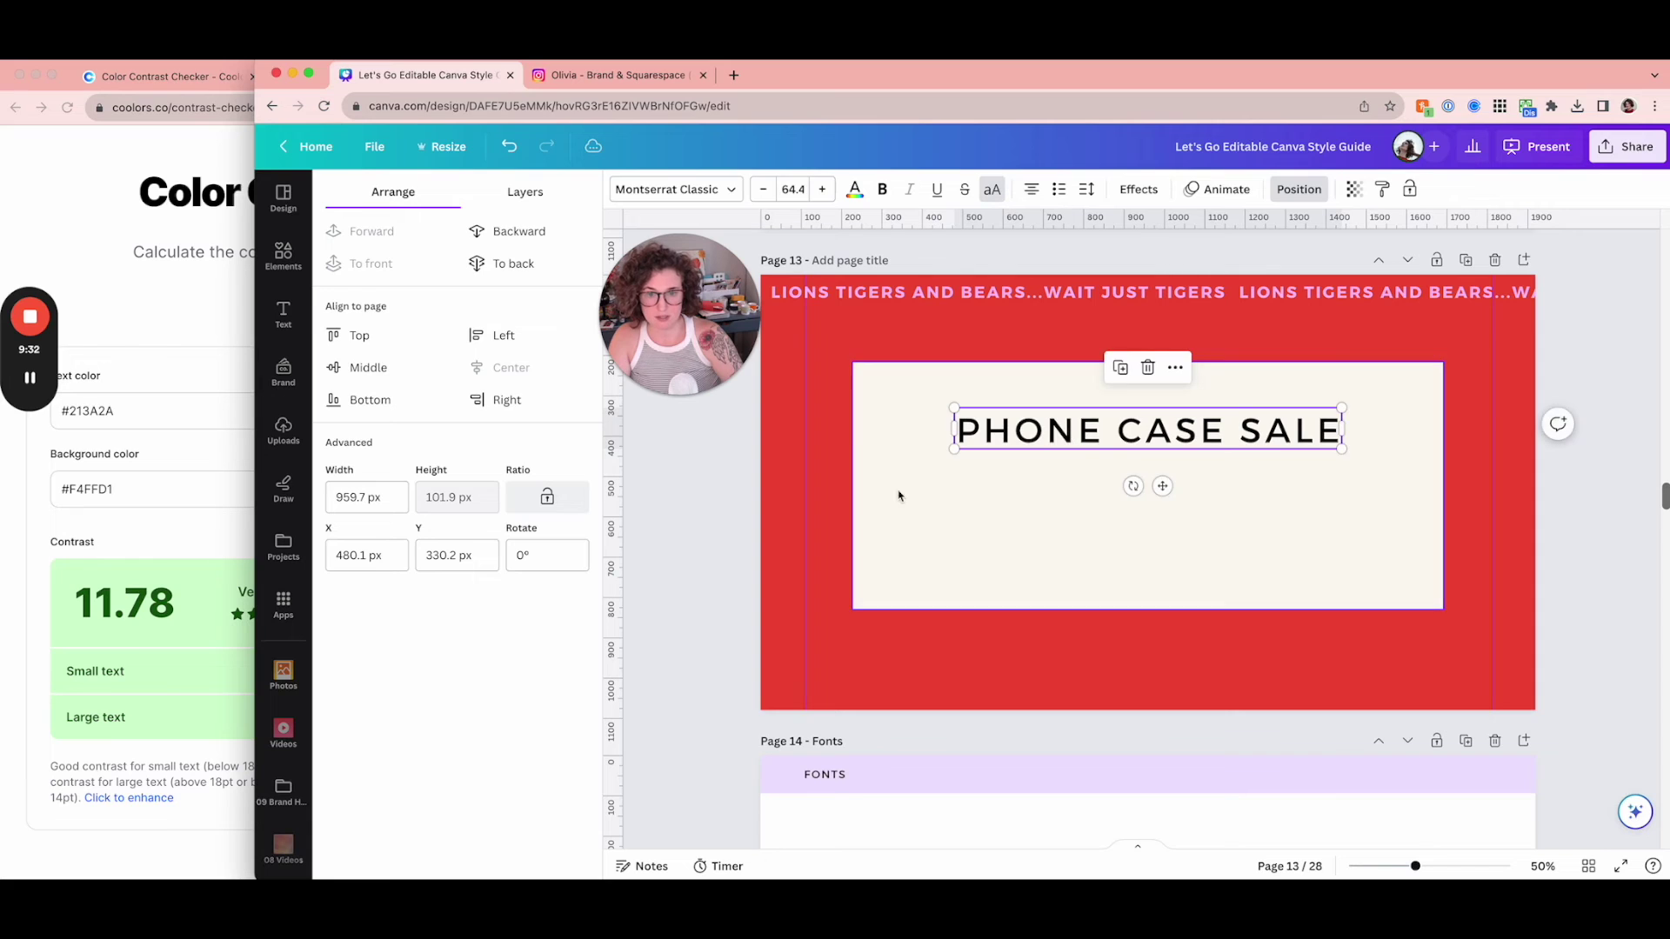
left_click(839, 423)
- Alt-drag a copy of the headline banner down to the page's bottom edge
left_click_drag(962, 295, 954, 690)
left_click(931, 668)
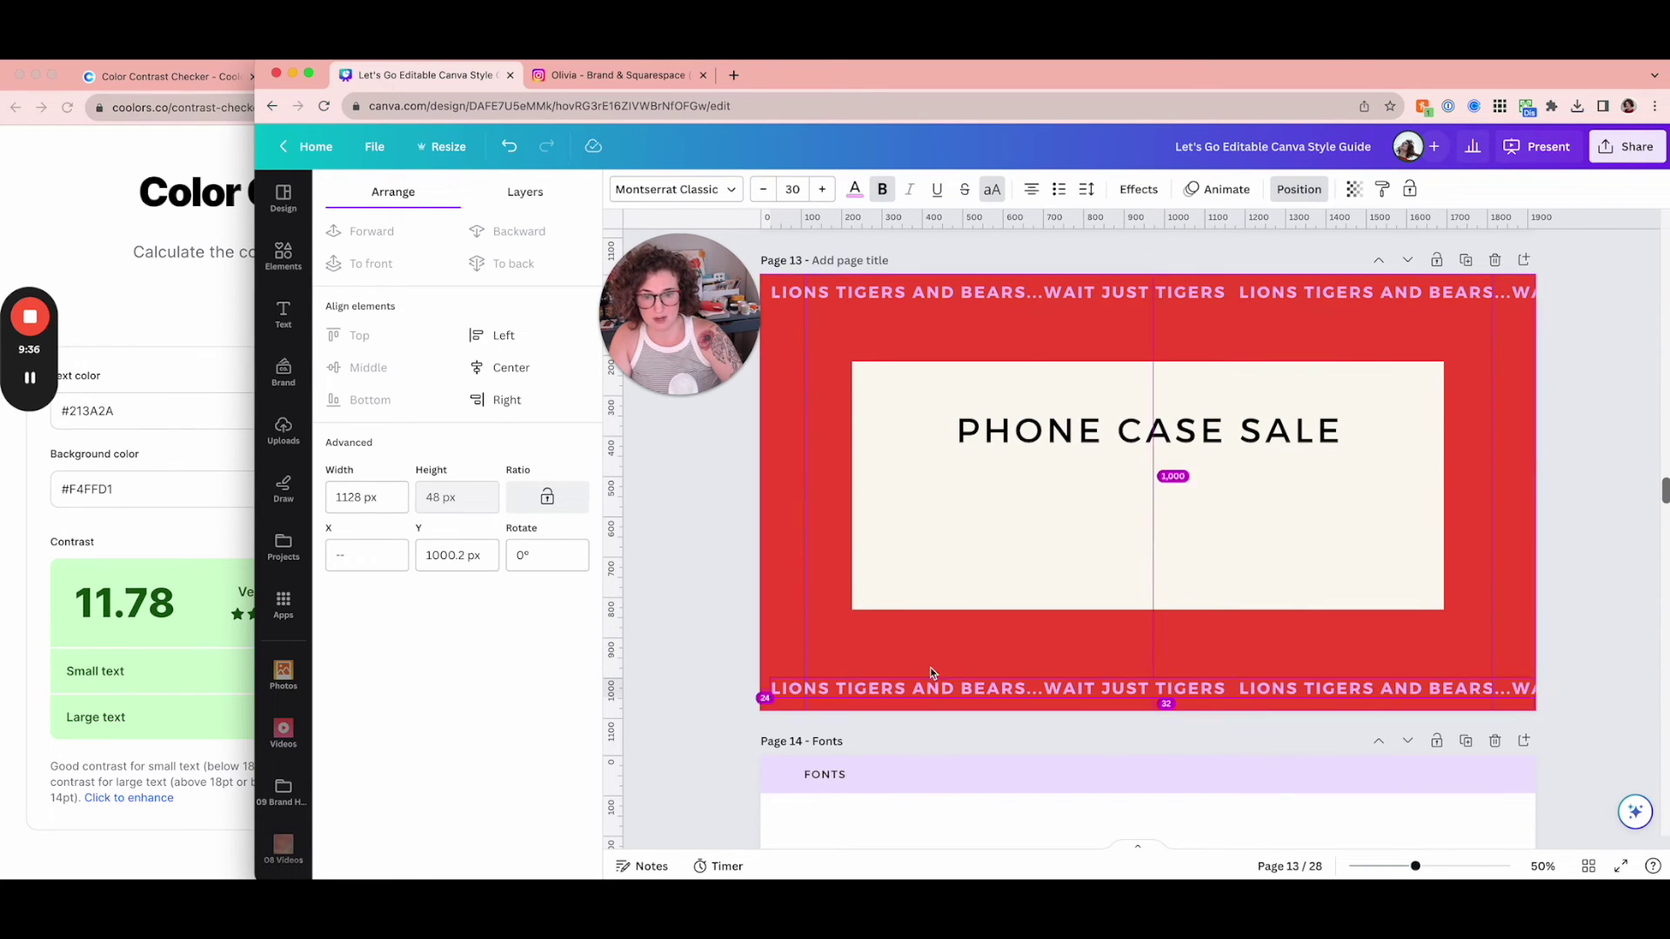
scroll(301, 586, "down", 4)
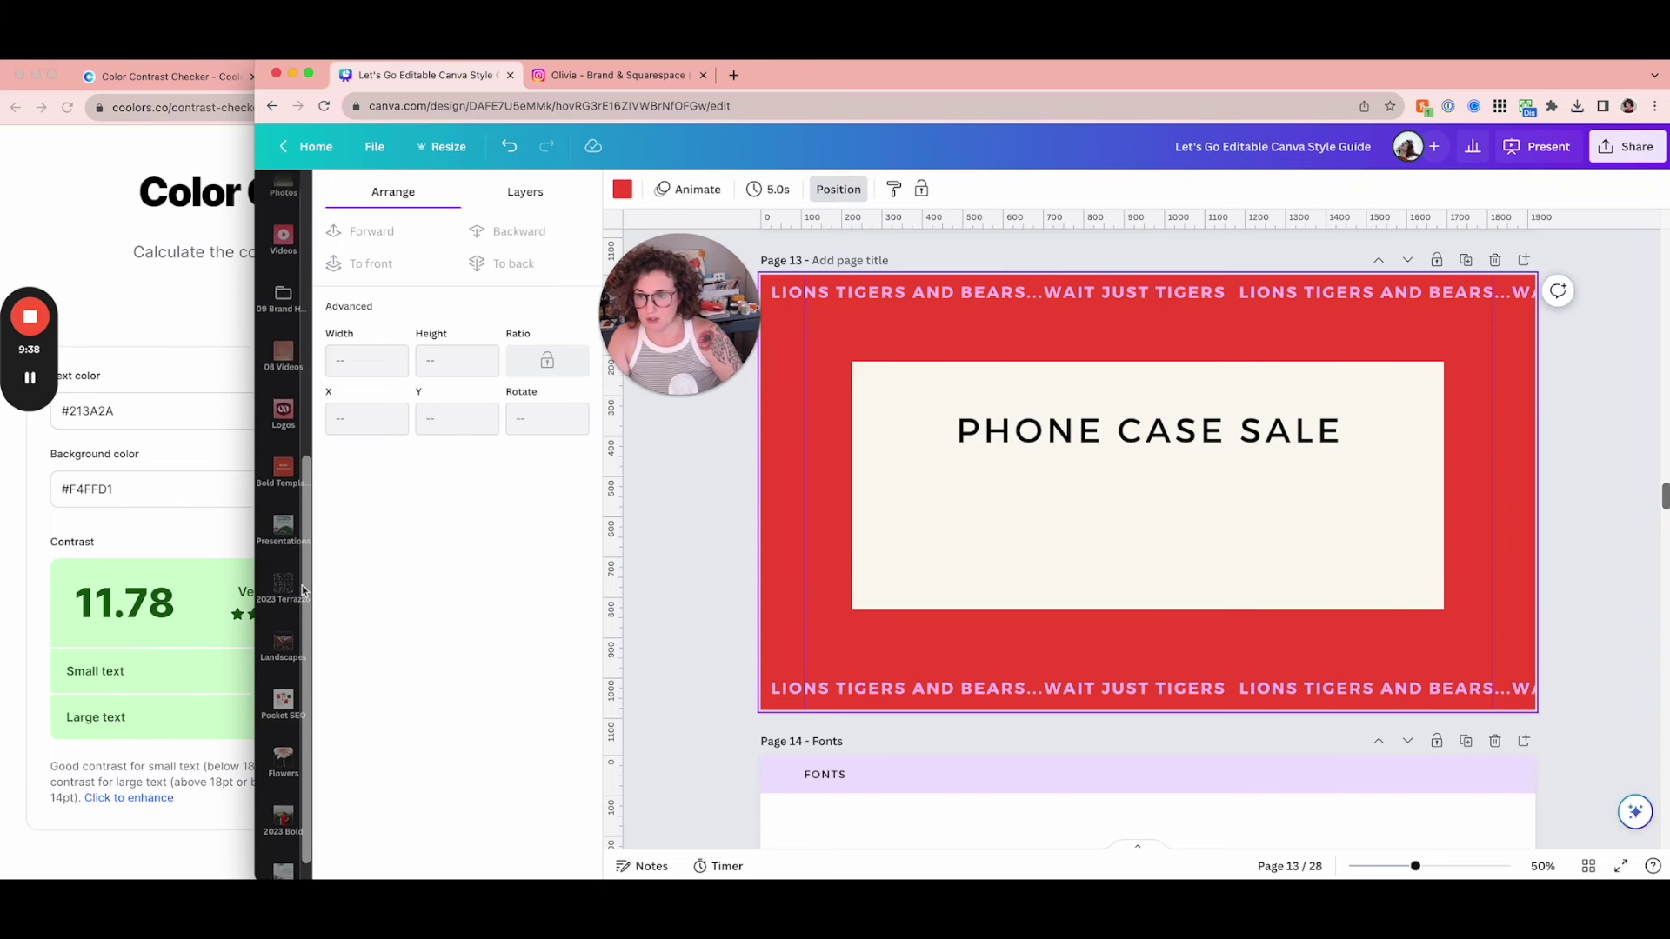
scroll(287, 585, "down", 3)
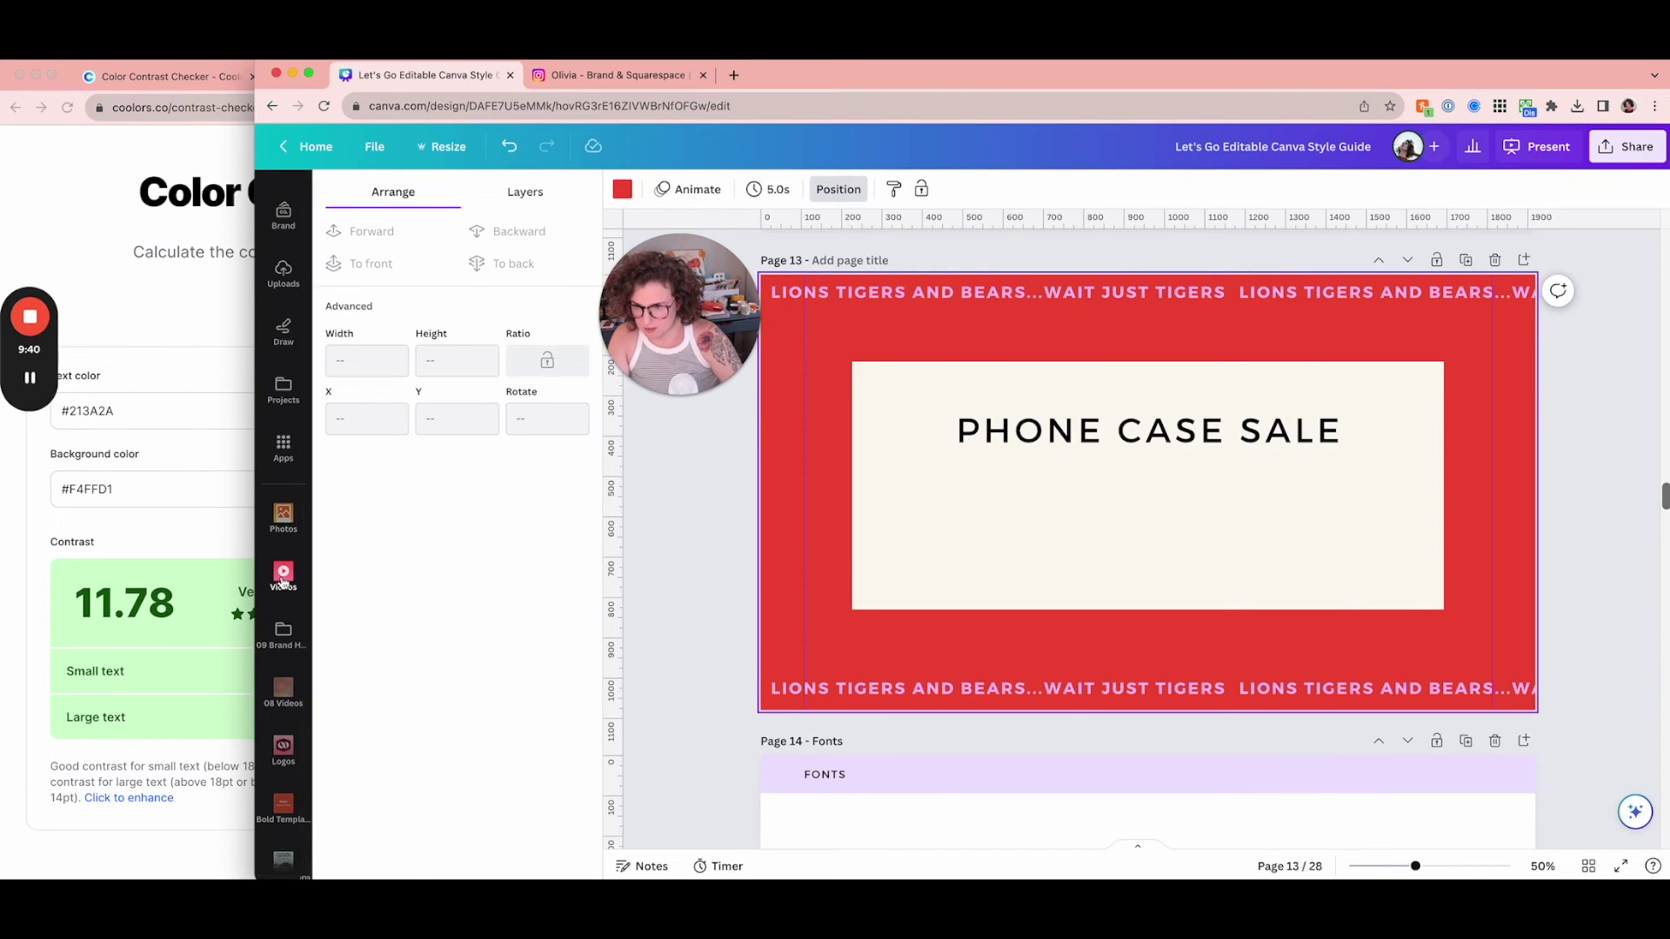
scroll(281, 583, "down", 2)
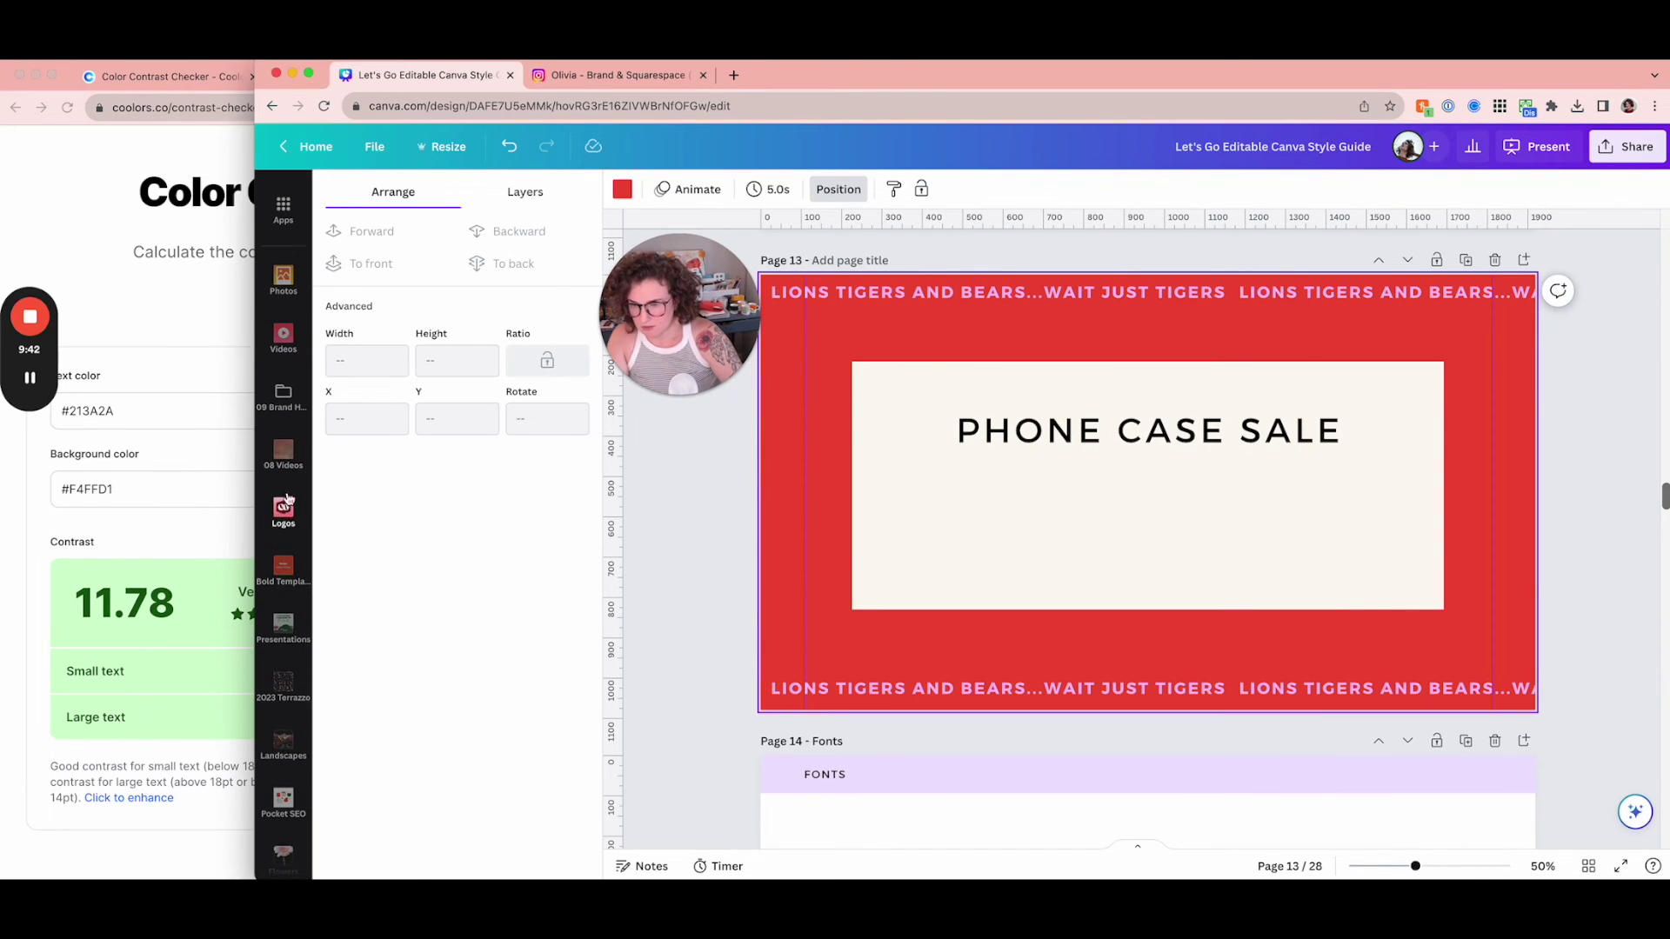
scroll(286, 365, "down", 2)
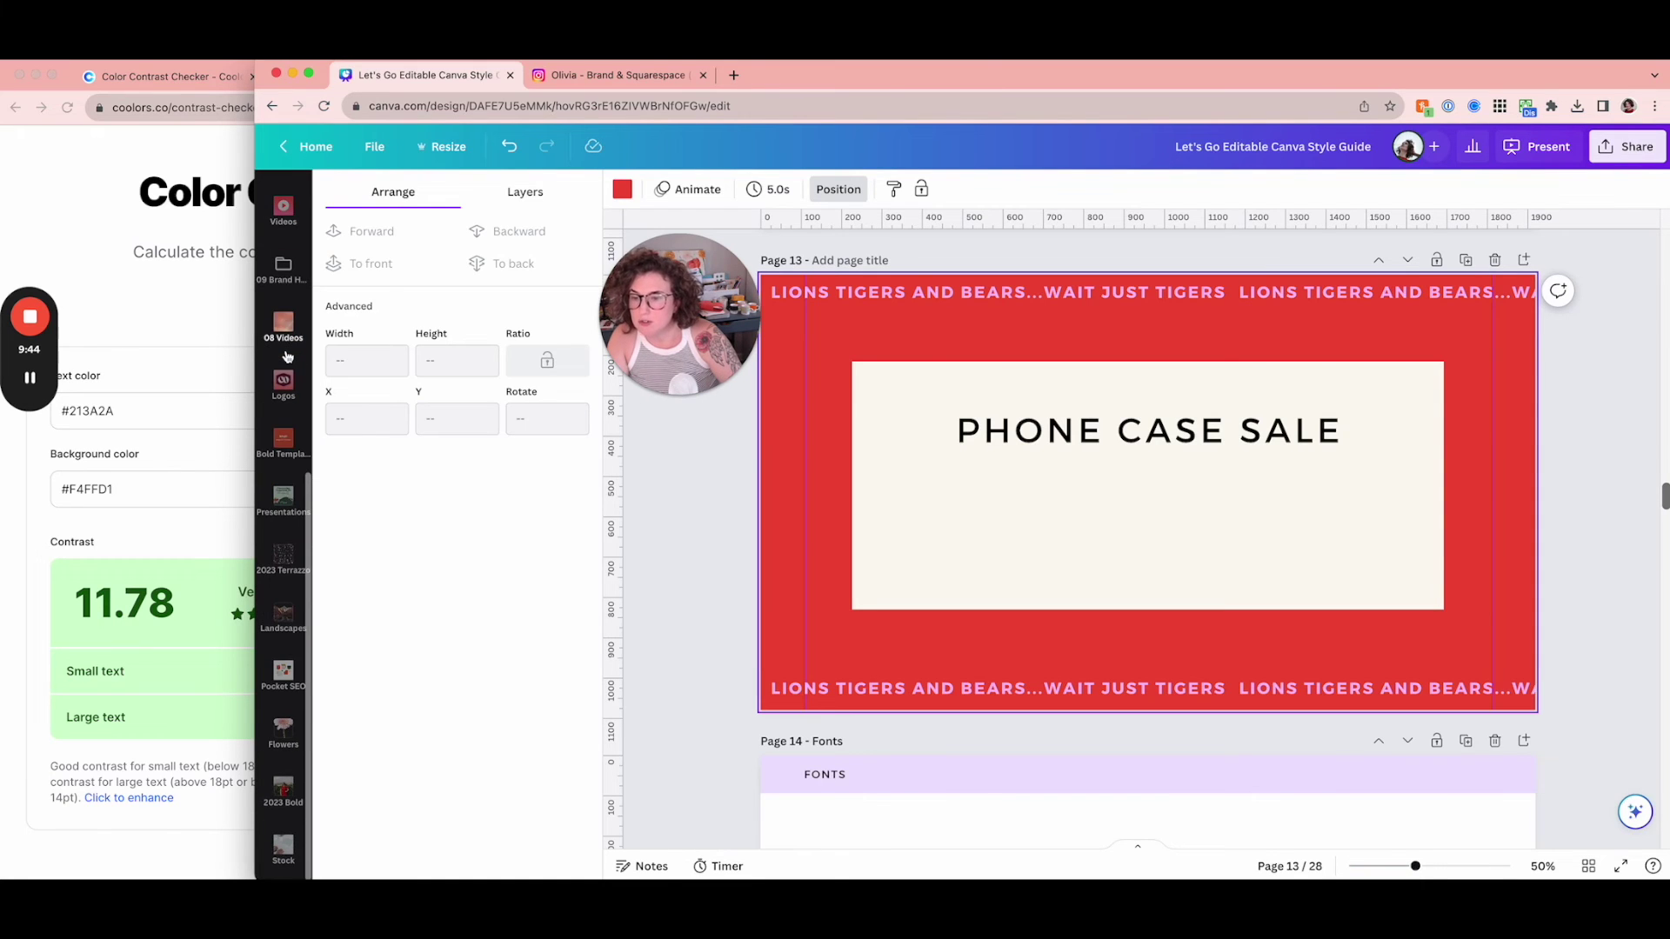
- Add the speckled image from the 2023 Terrazzo folder, place it top-left, and send it behind the cream box
left_click(286, 557)
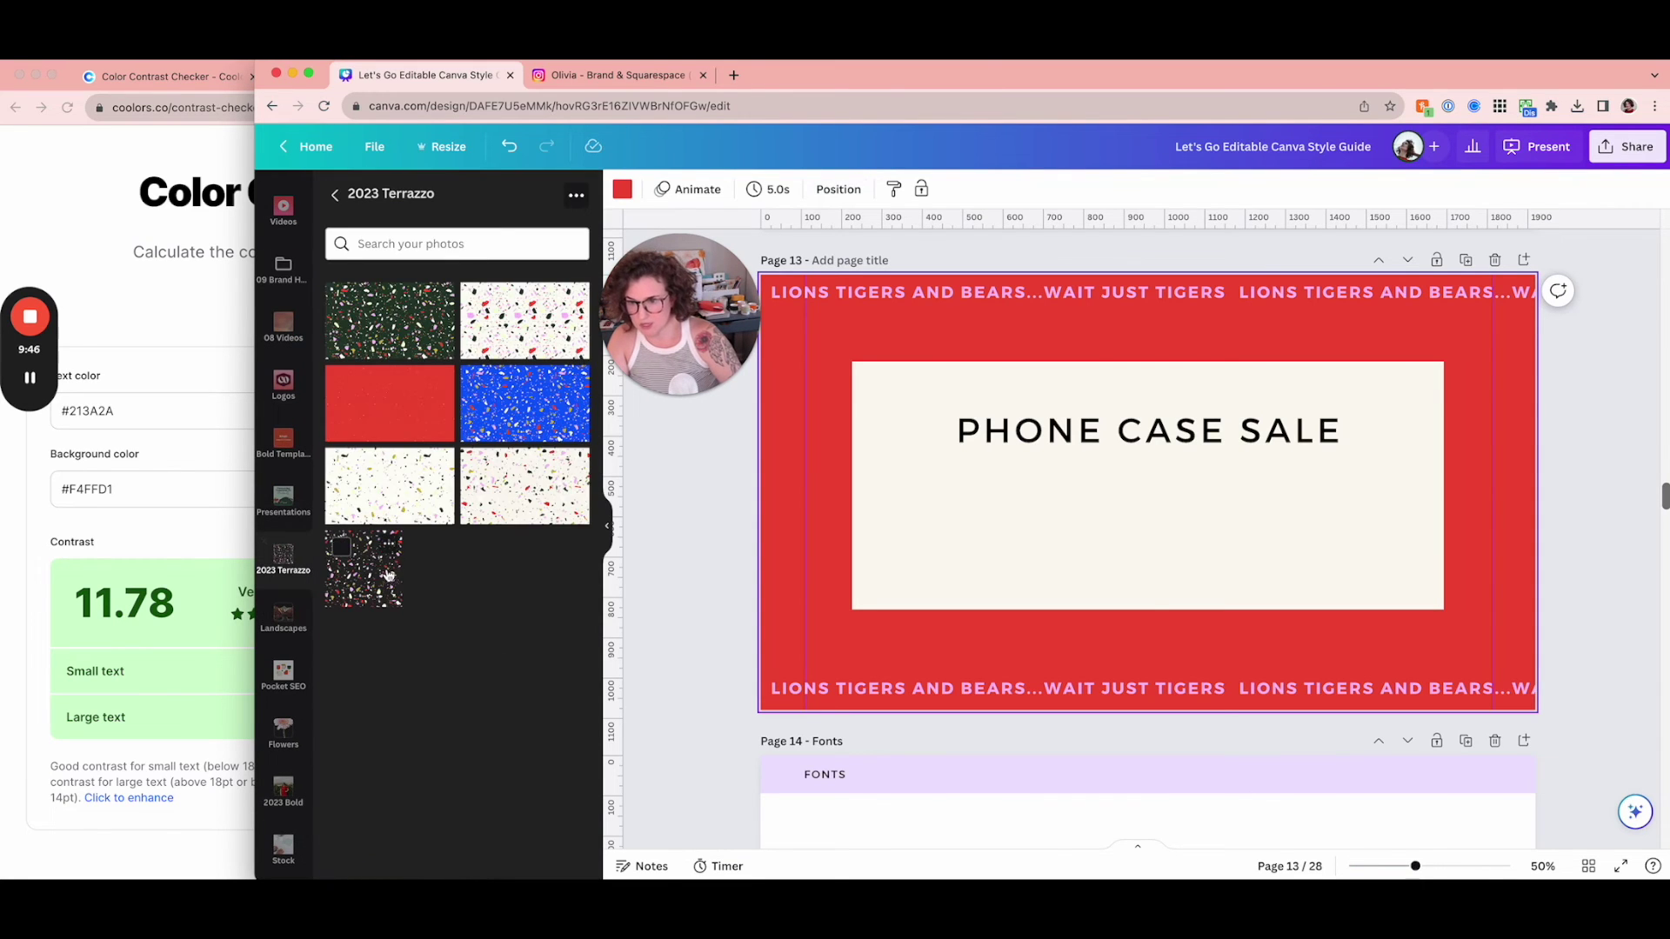
left_click(364, 569)
left_click_drag(1198, 535, 1144, 639)
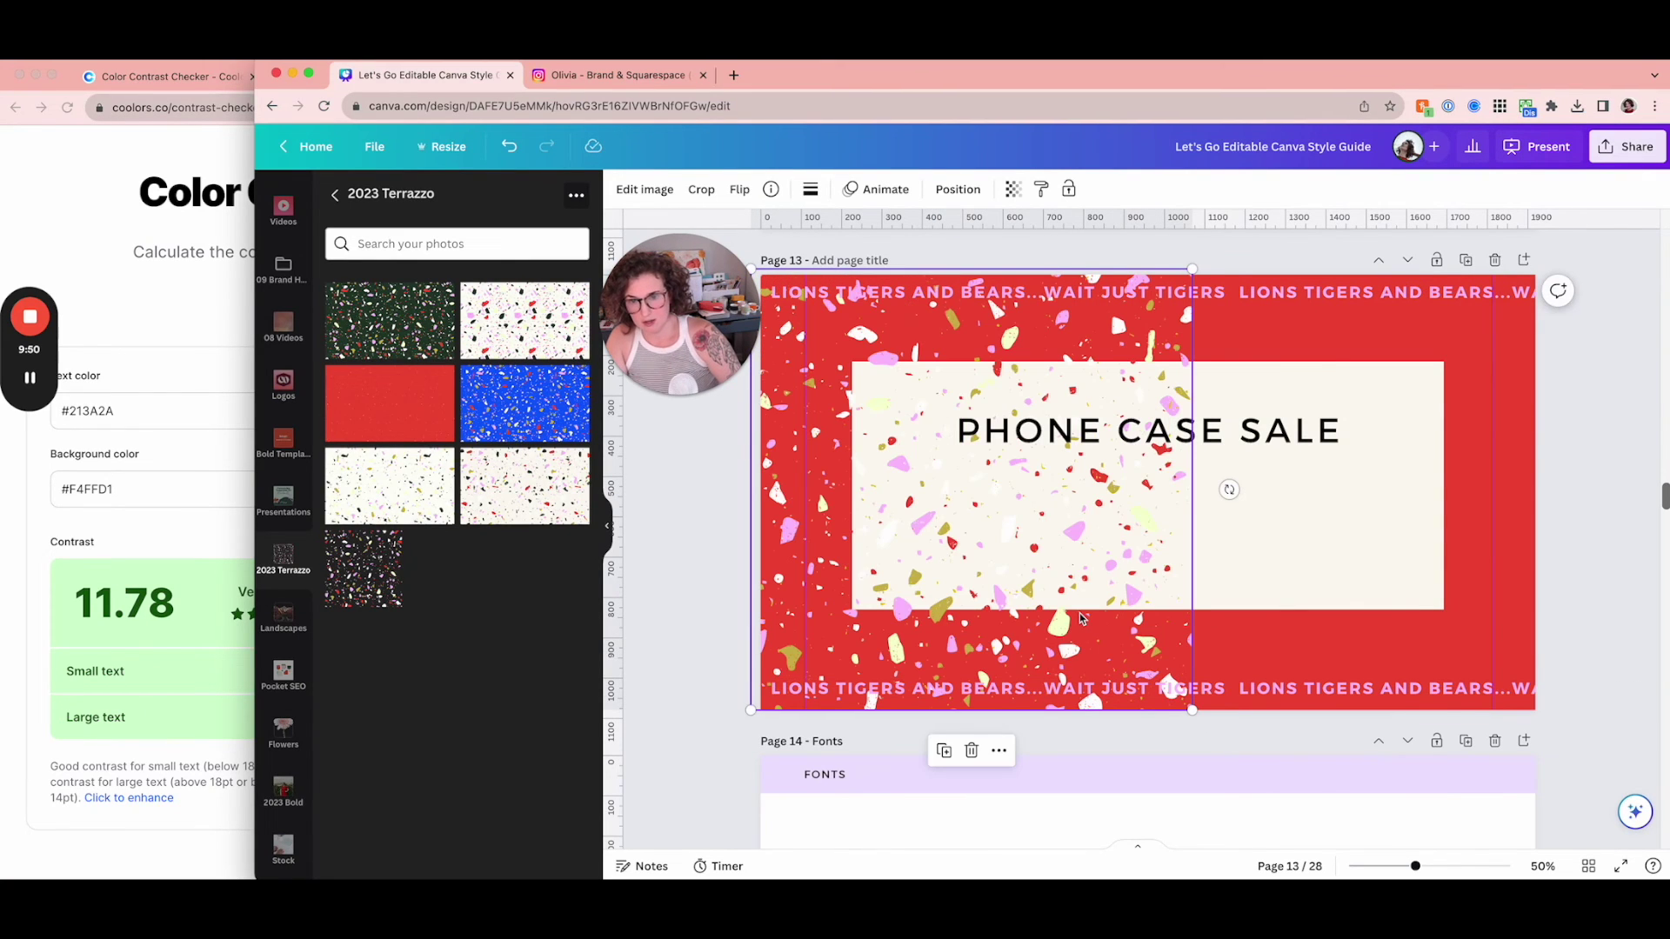
key("super+bracketleft")
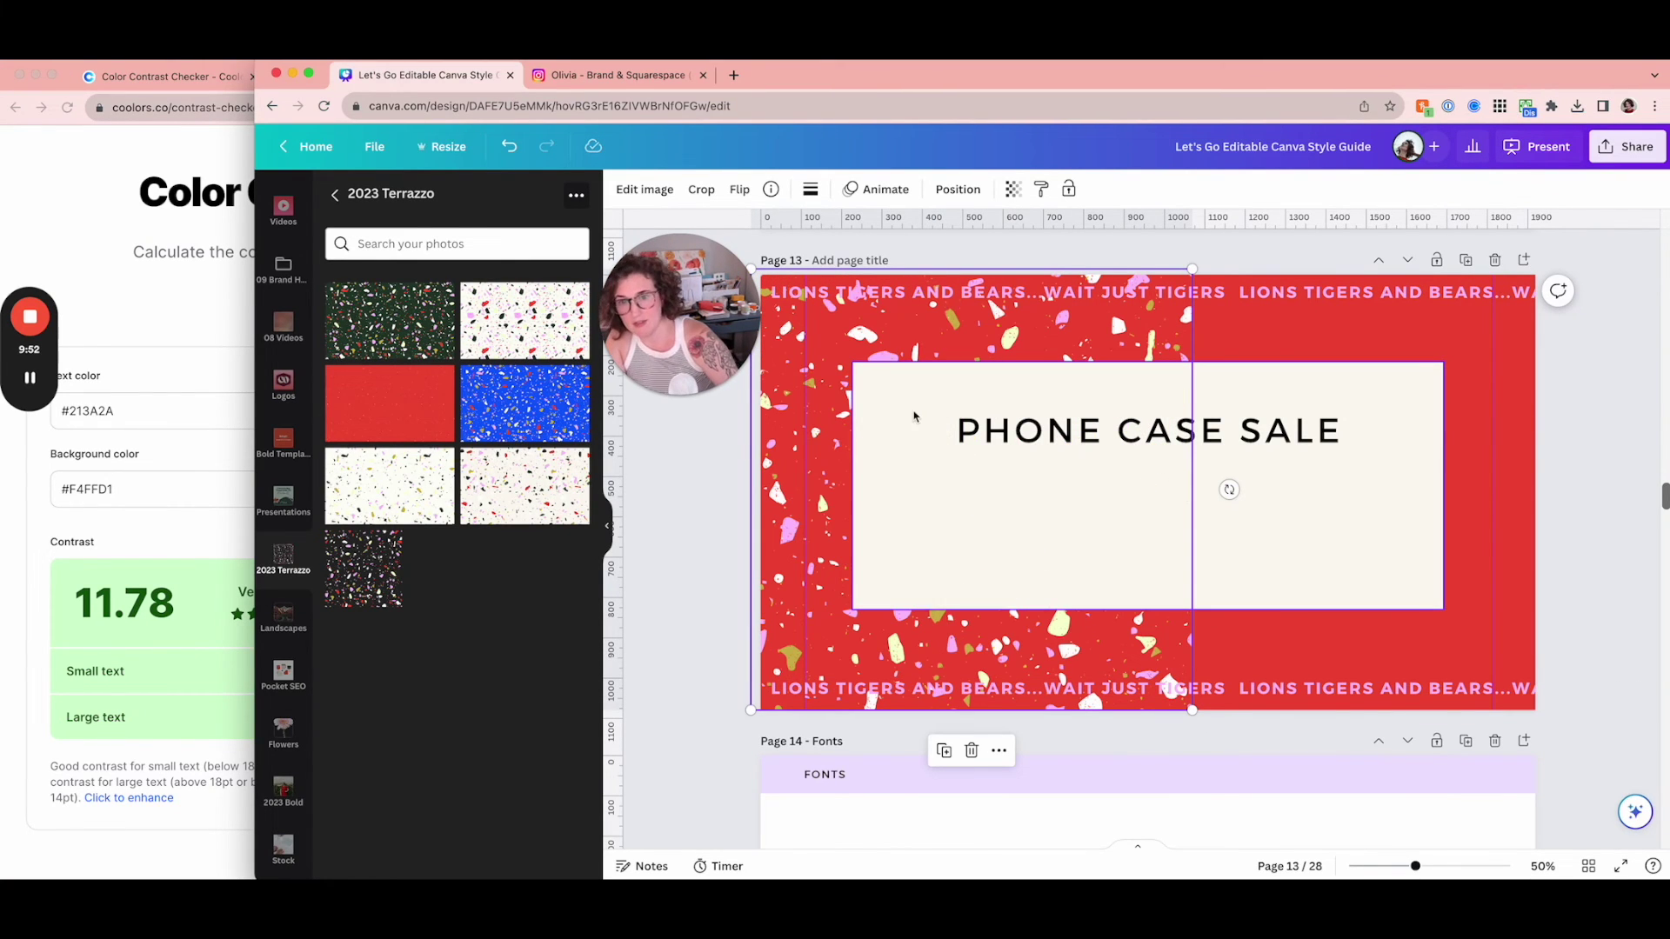
- Duplicate the terrazzo image over the page's right half so the speckles cover the whole page
left_click_drag(865, 332, 1296, 357)
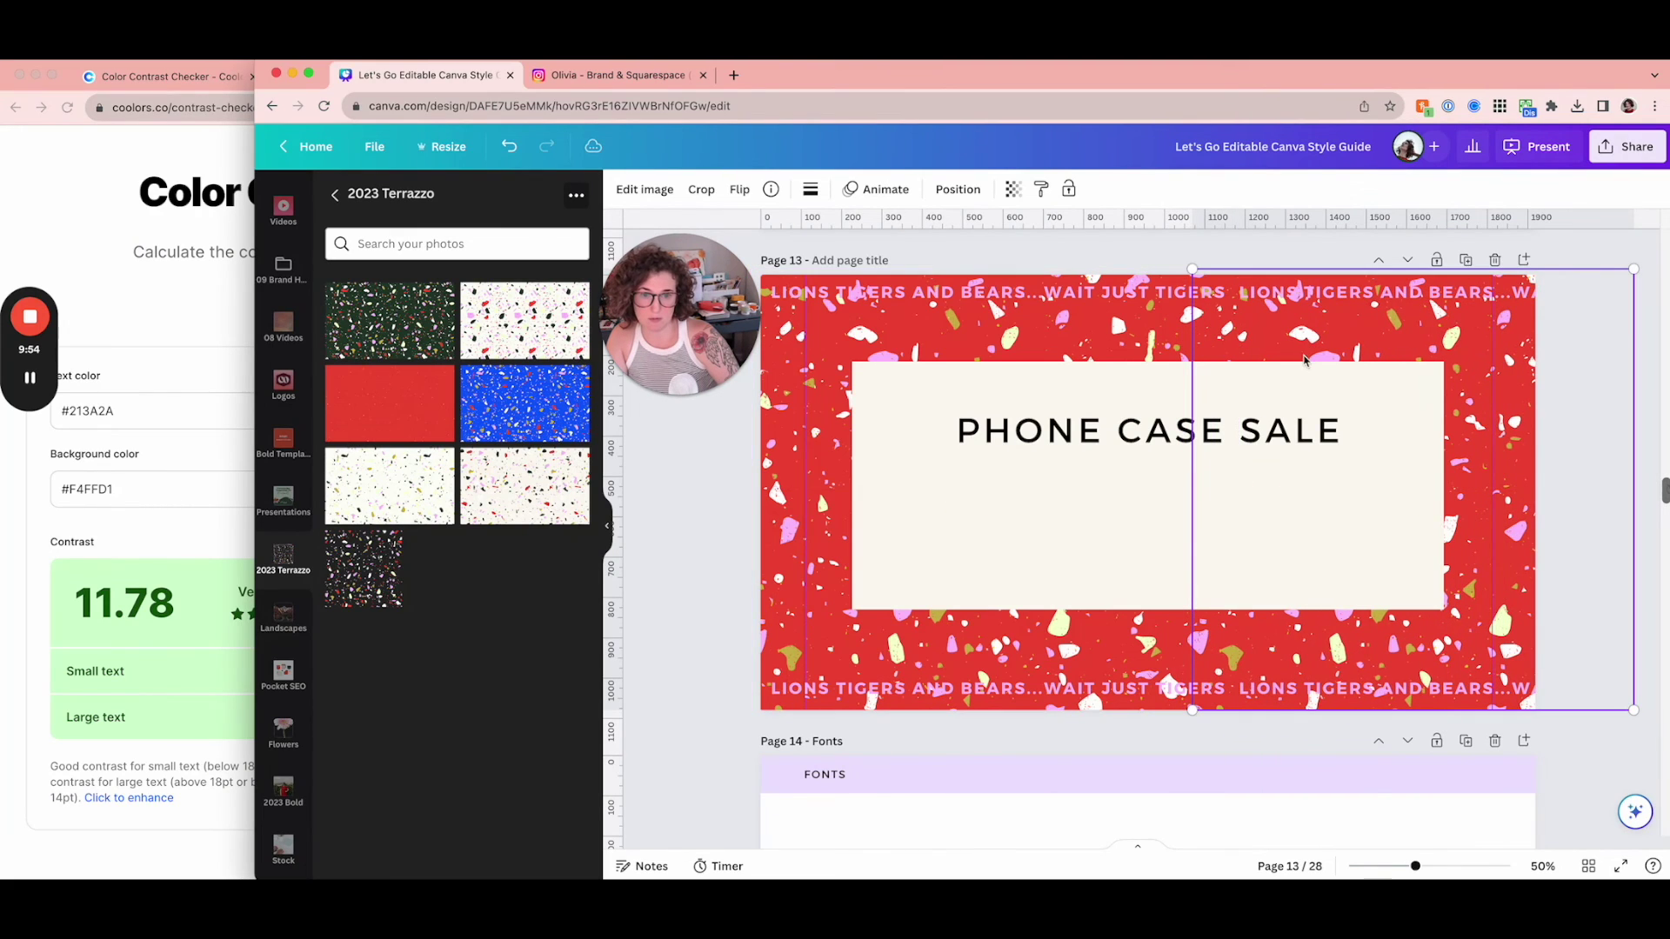
left_click(664, 567)
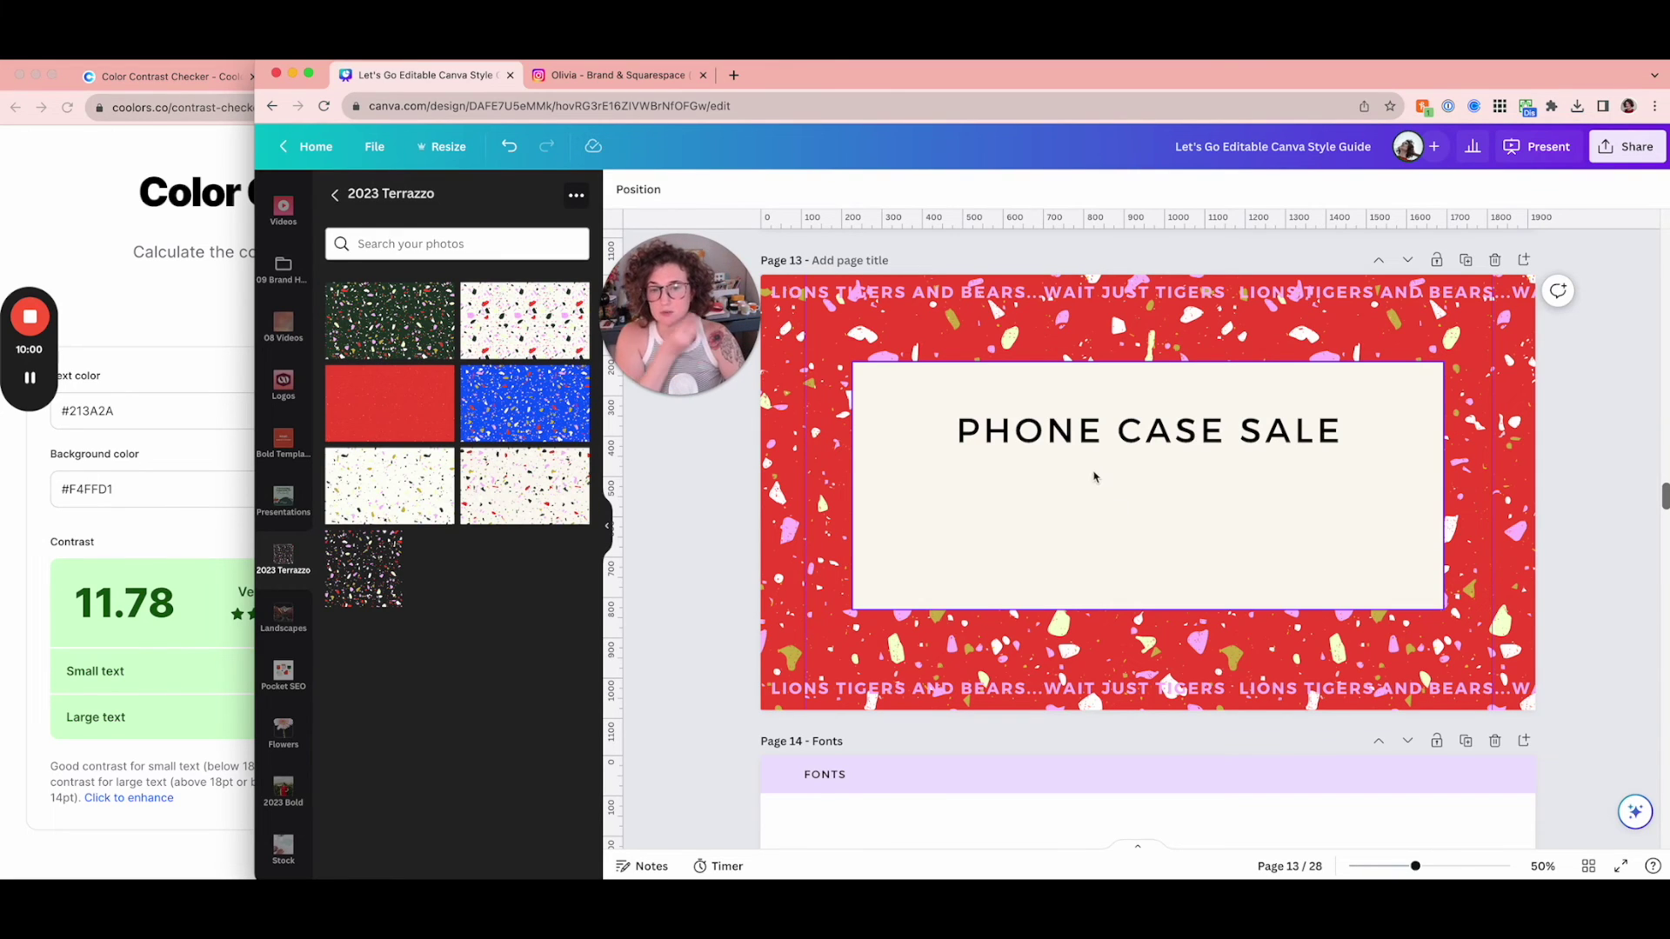
left_click(1094, 439)
left_click(700, 526)
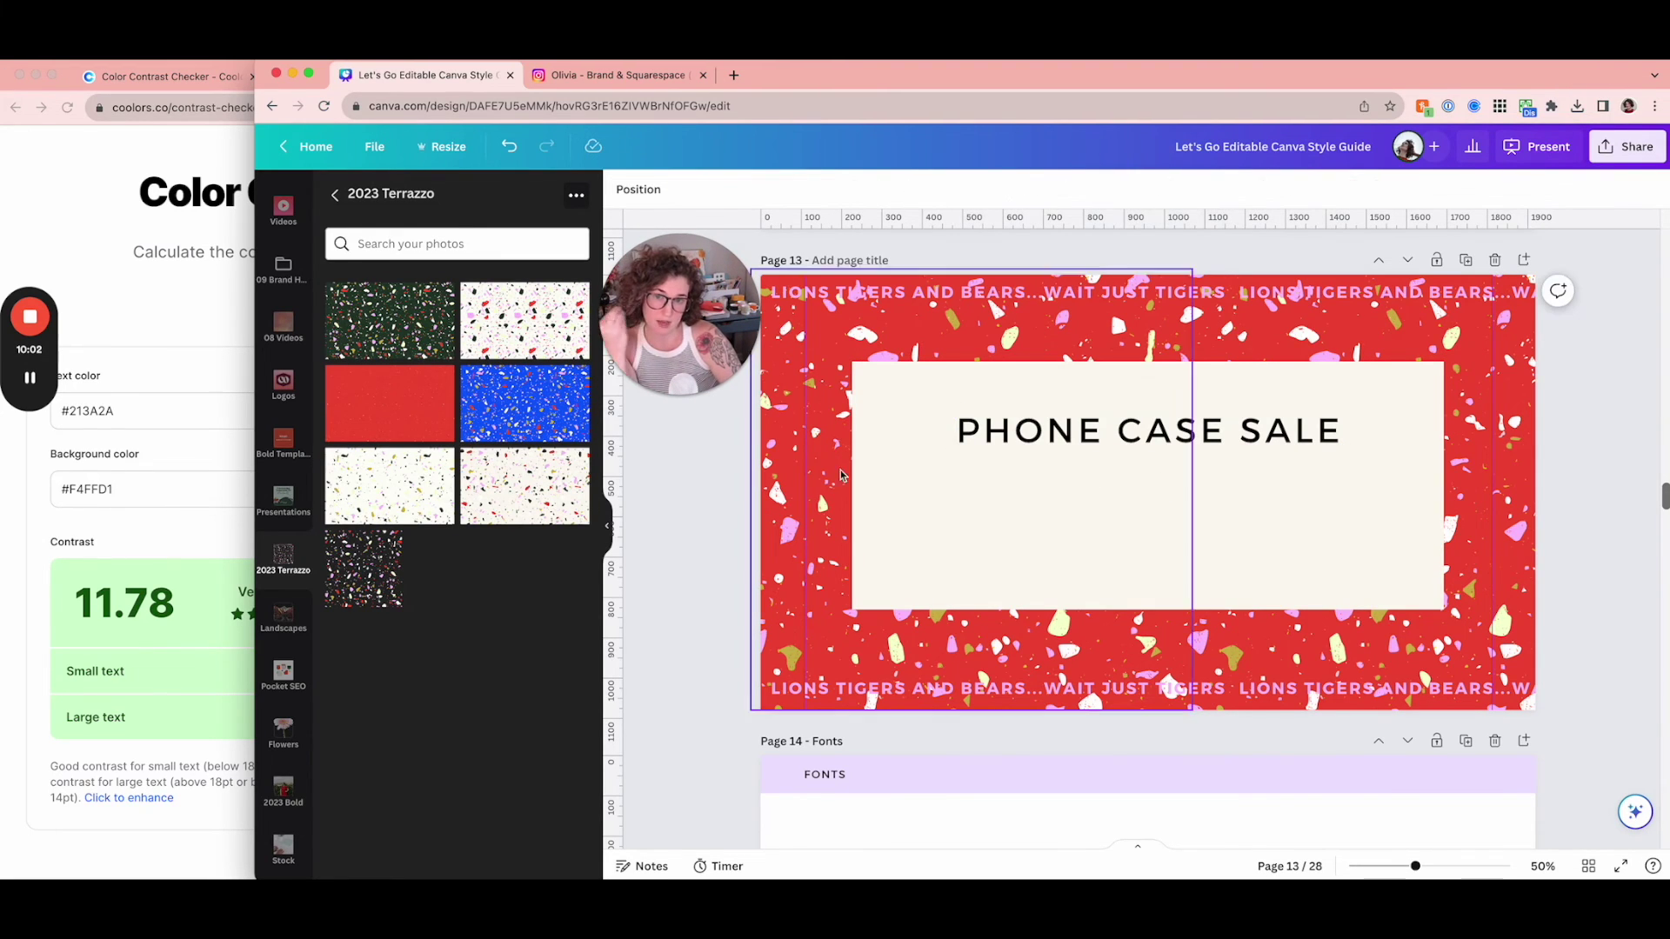
scroll(714, 574, "up", 3)
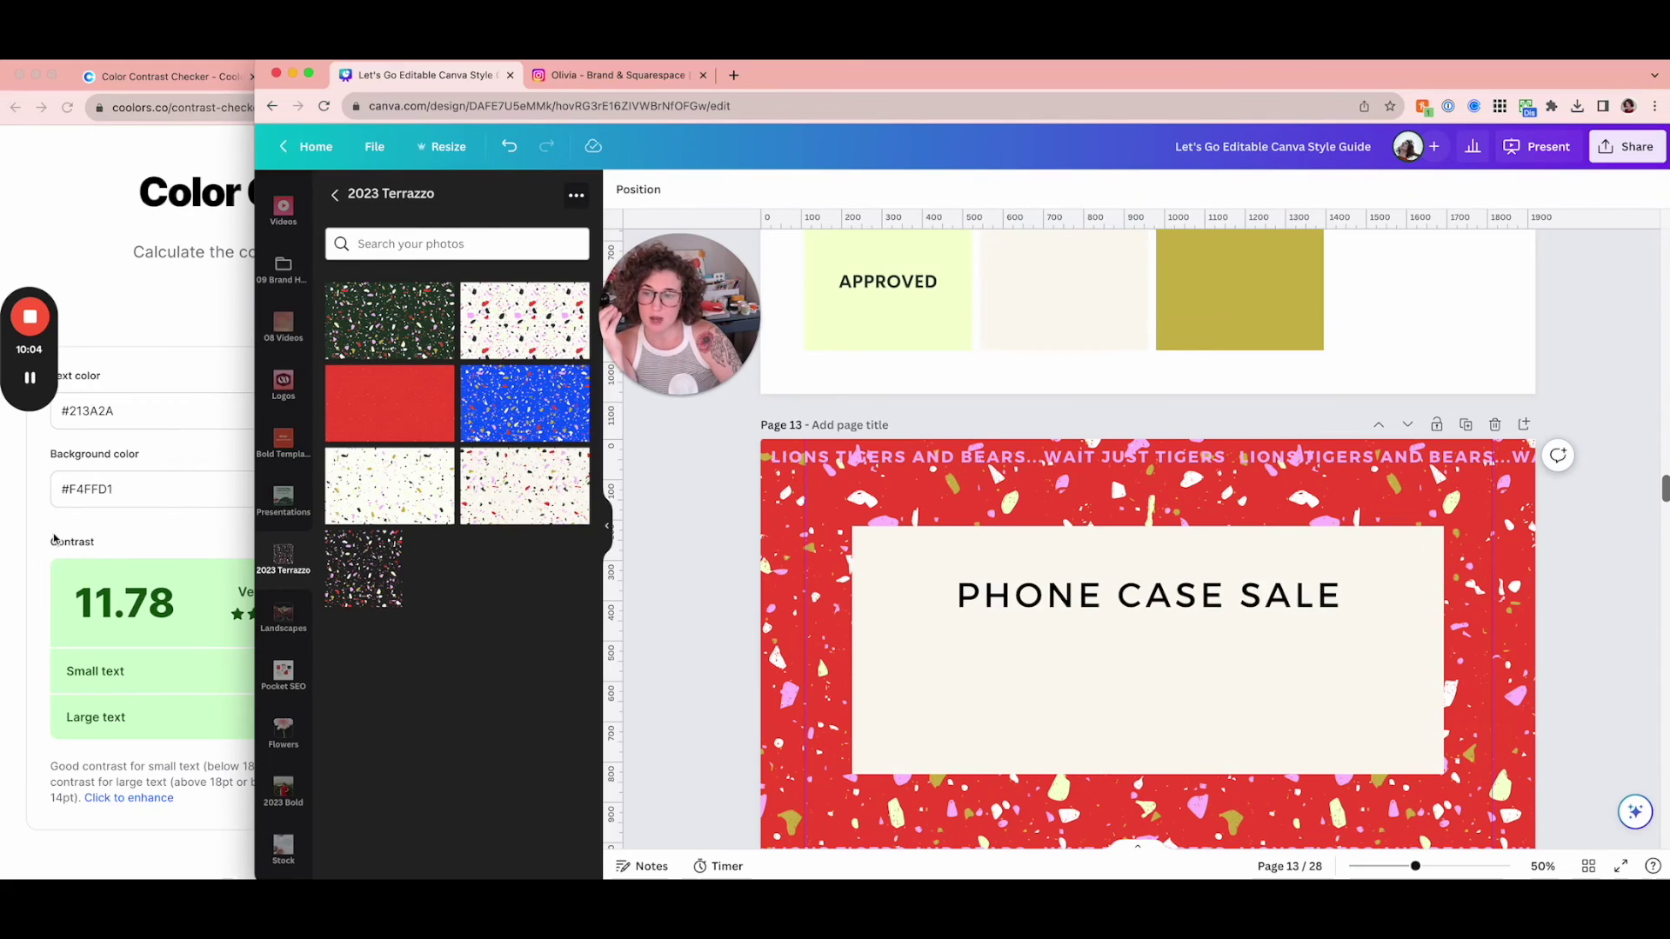
- Scroll through the Coolors contrast checker, then return to the Canva design's PINK label
left_click(251, 305)
scroll(251, 305, "down", 1)
scroll(251, 305, "up", 3)
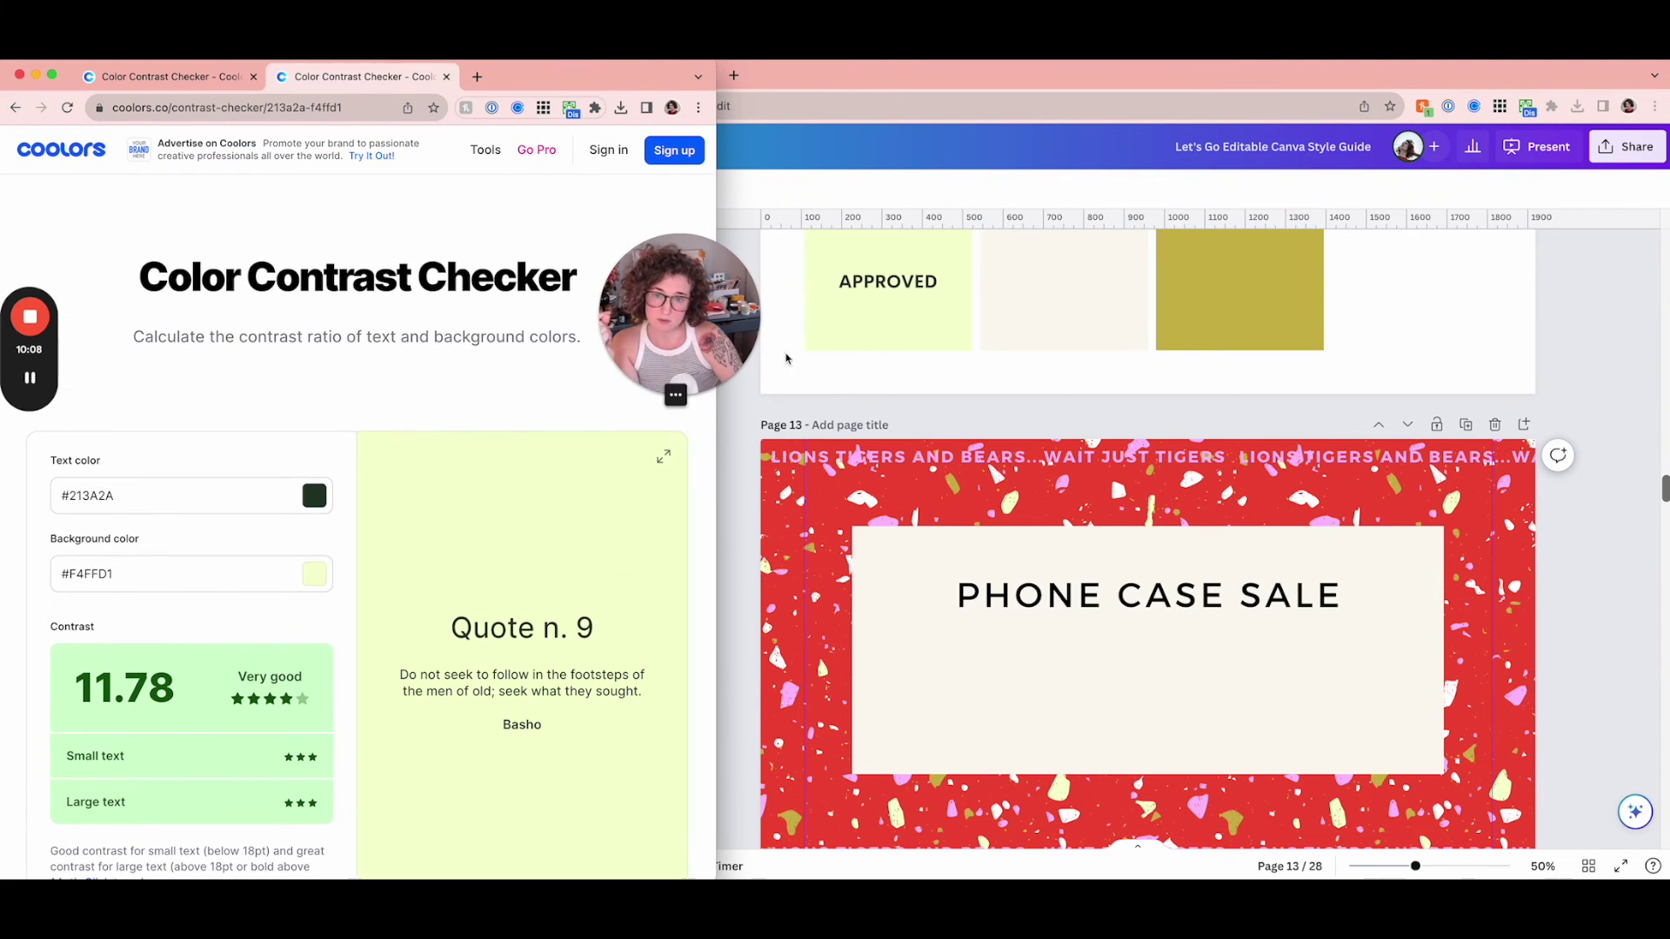
scroll(435, 526, "down", 3)
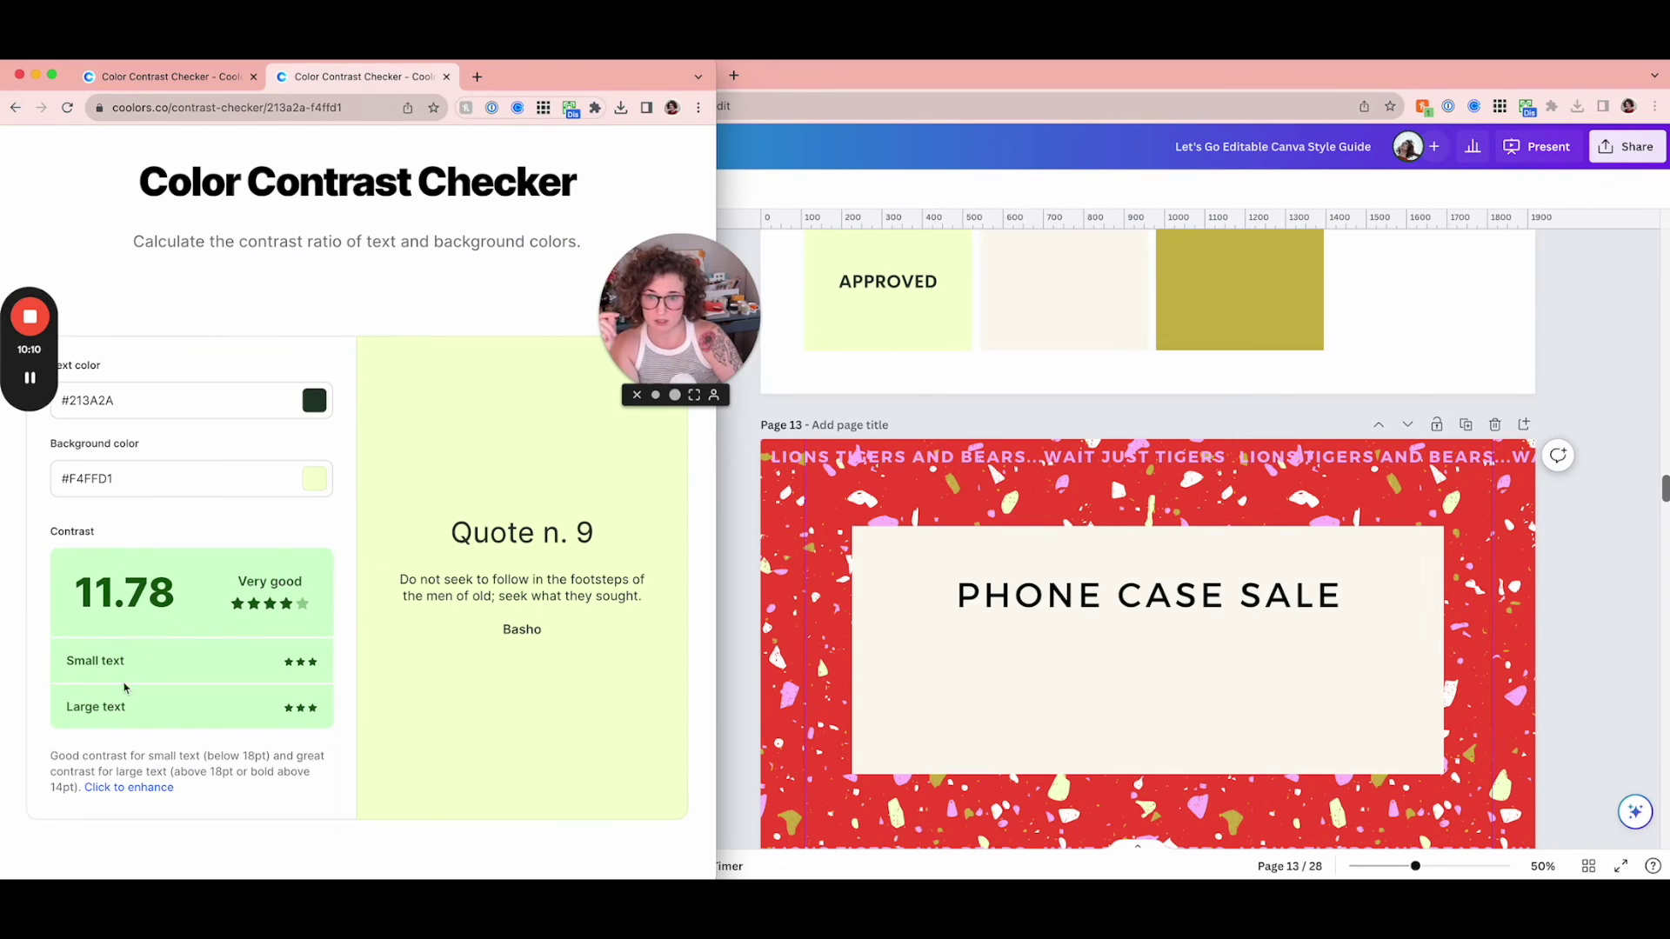
scroll(1029, 307, "up", 5)
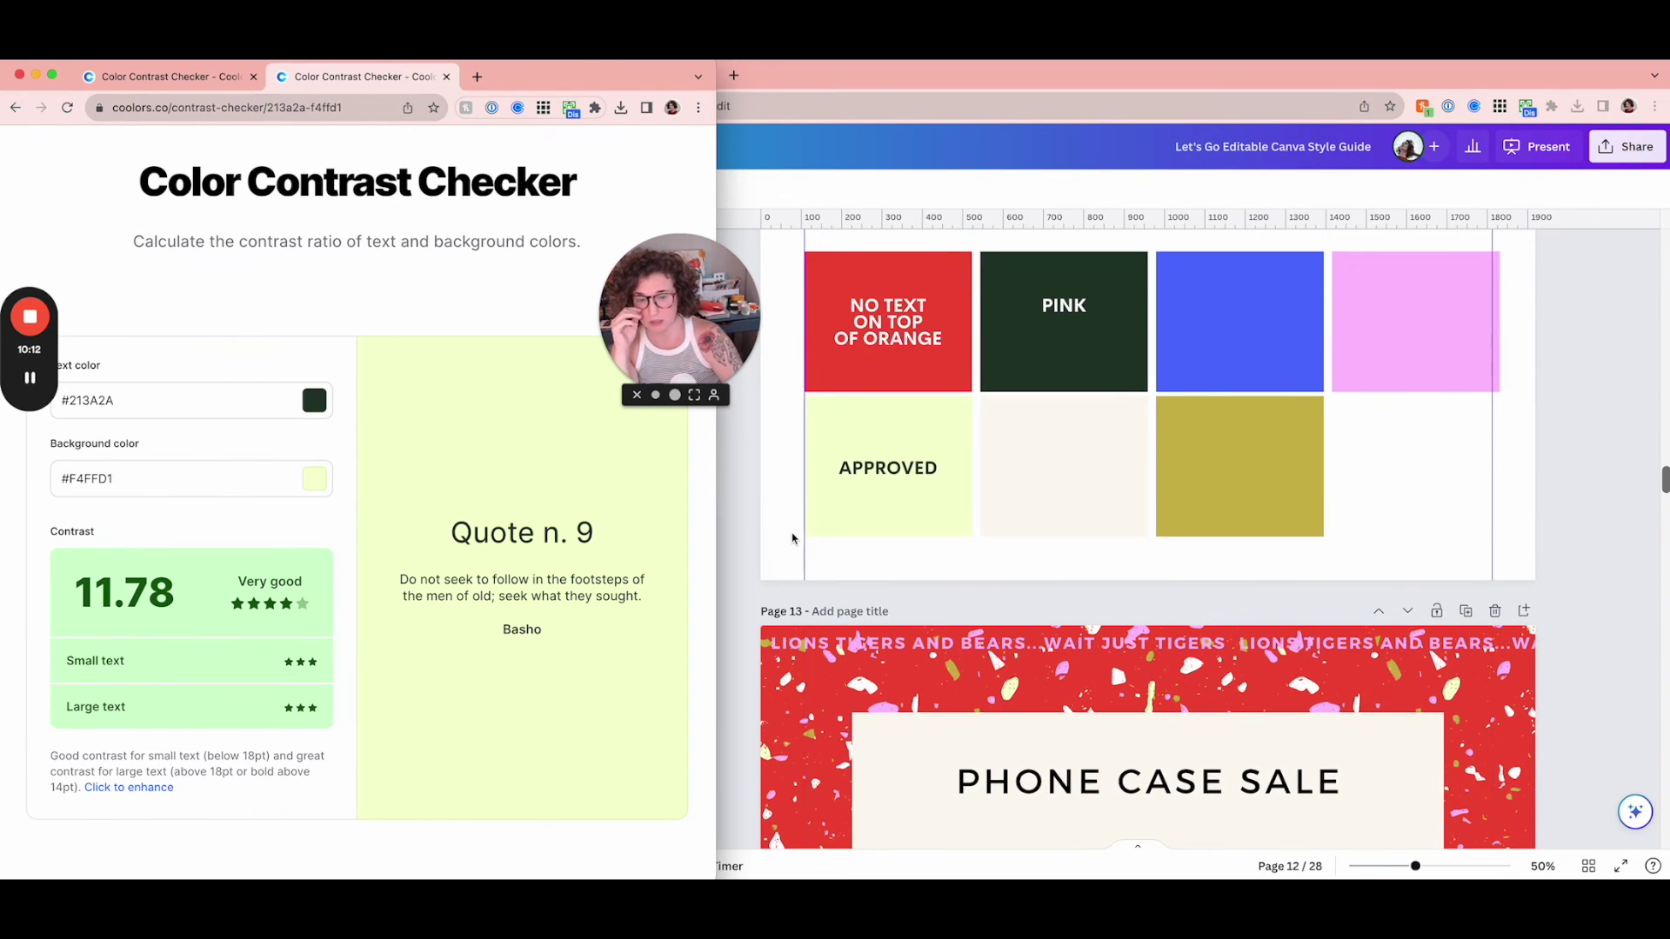
left_click(1029, 306)
double_click(1041, 326)
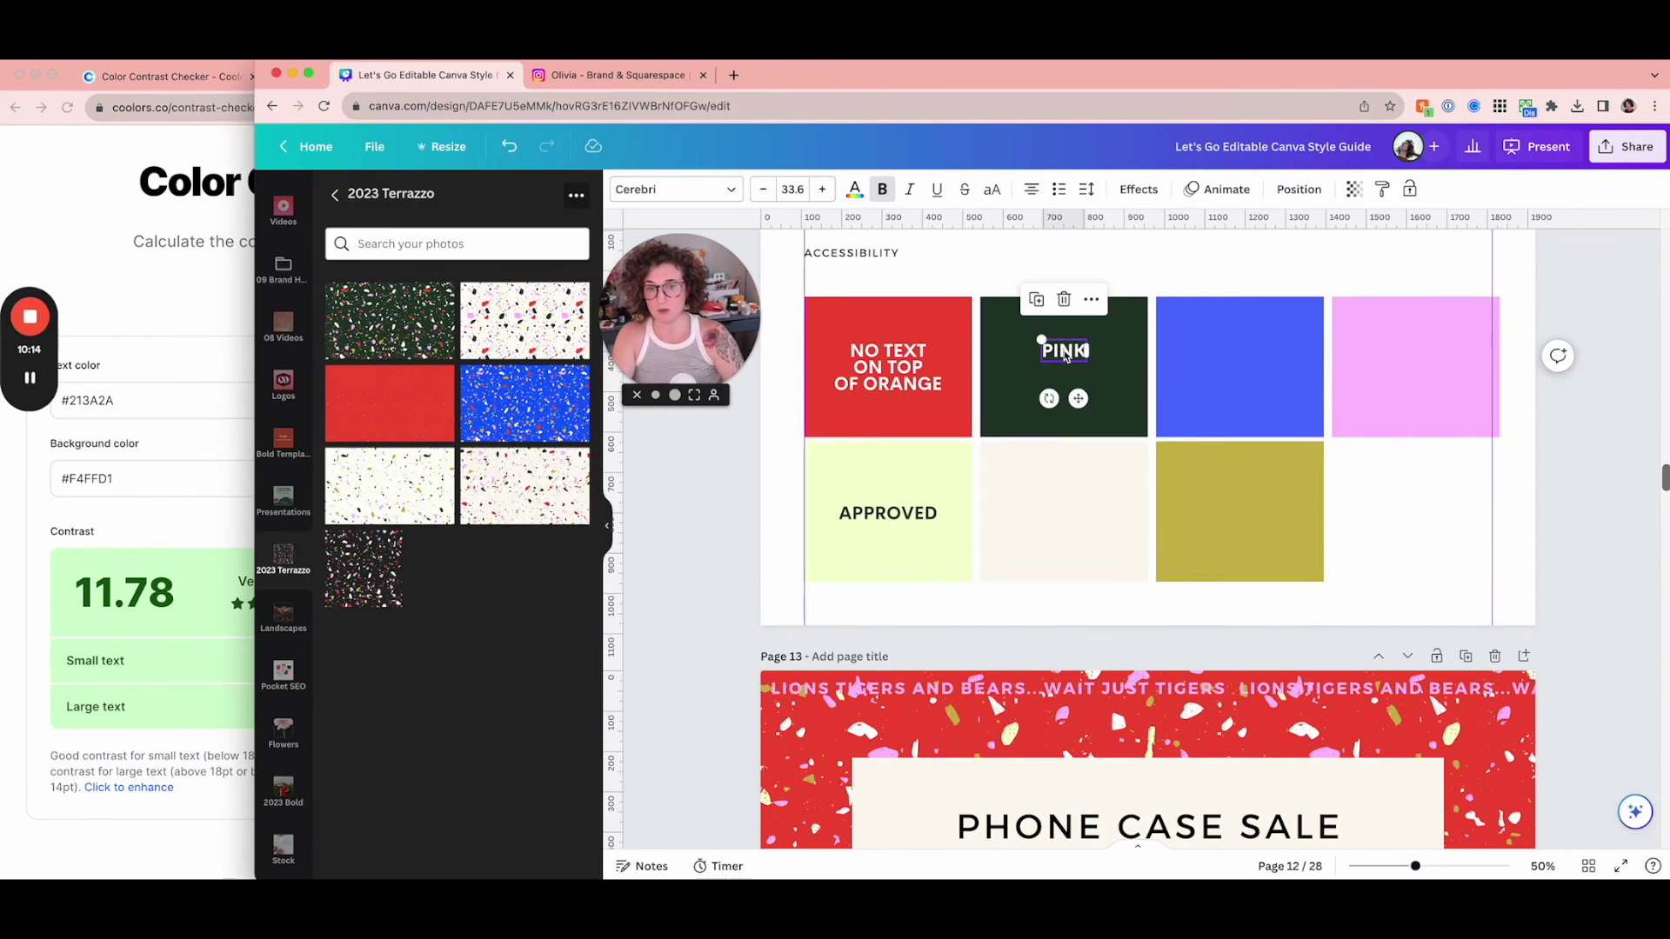
- Scroll up to the text colours page and back, then bring the Coolors checker forward again
scroll(1000, 334, "up", 8)
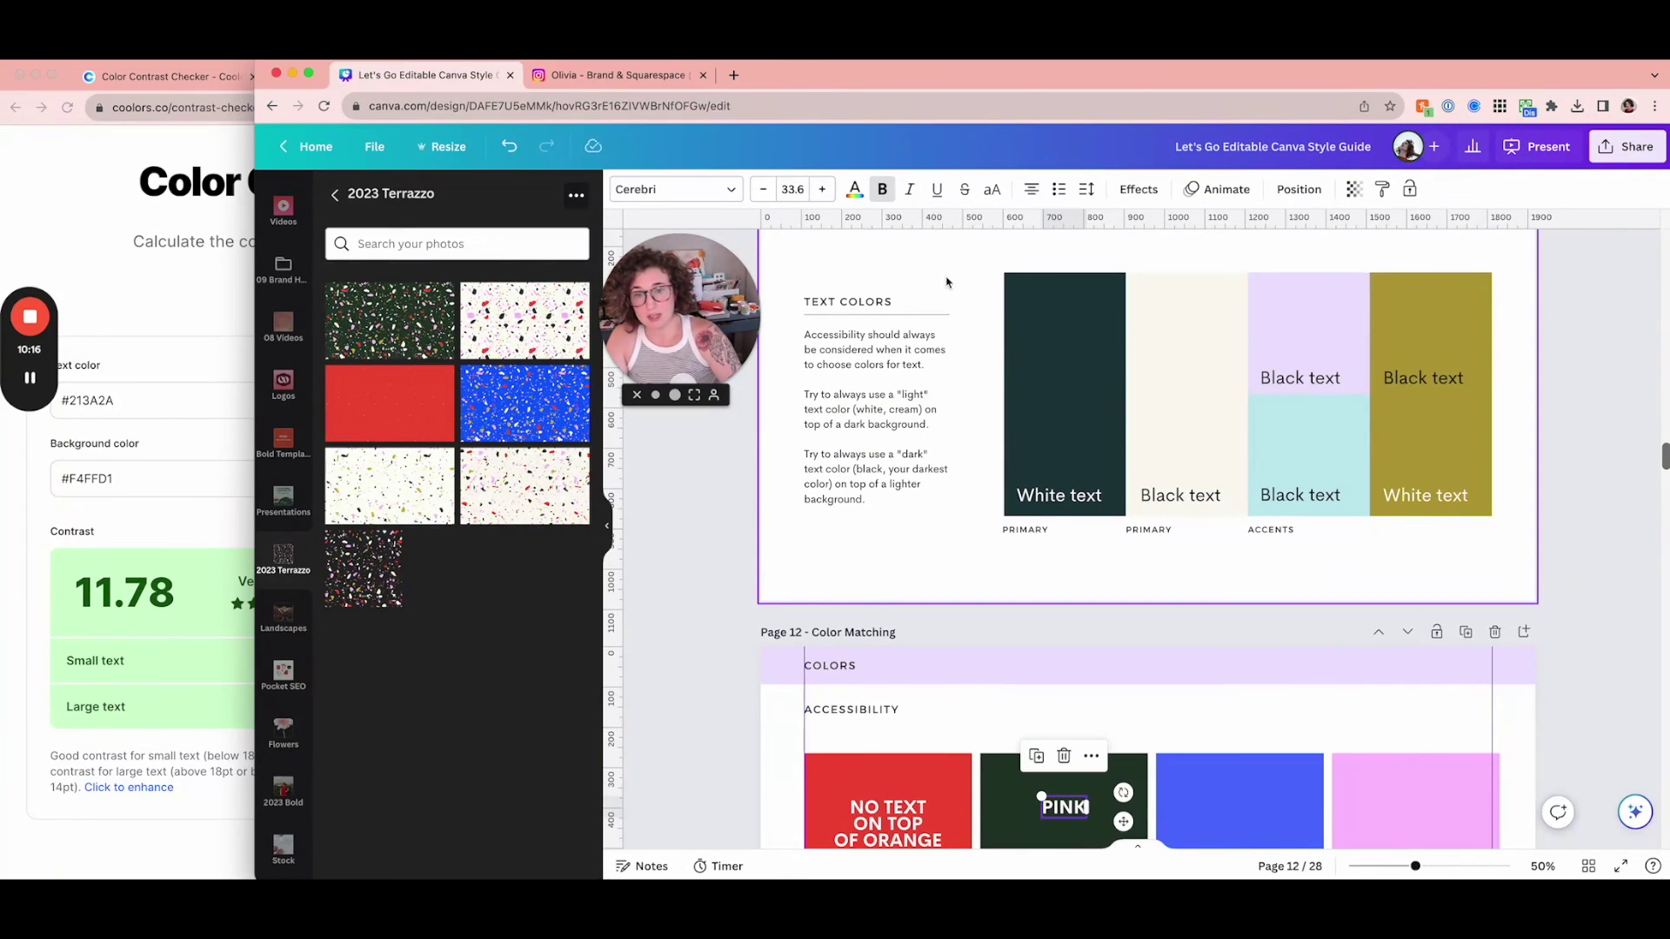
left_click(944, 280)
scroll(944, 280, "up", 2)
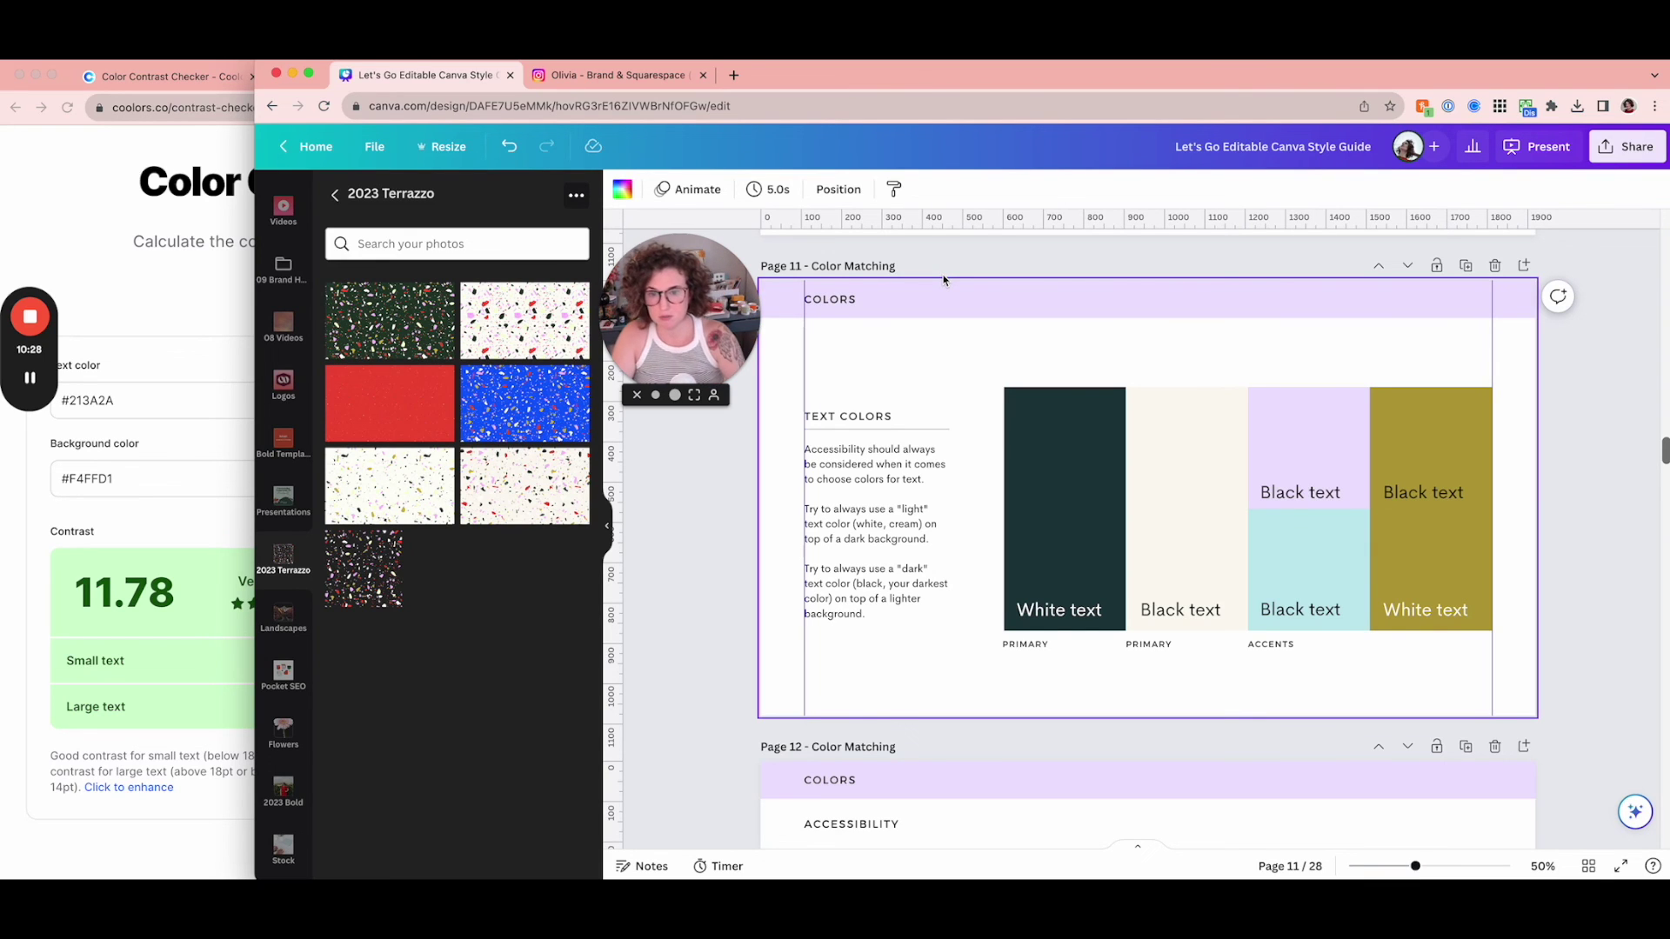
scroll(906, 374, "down", 10)
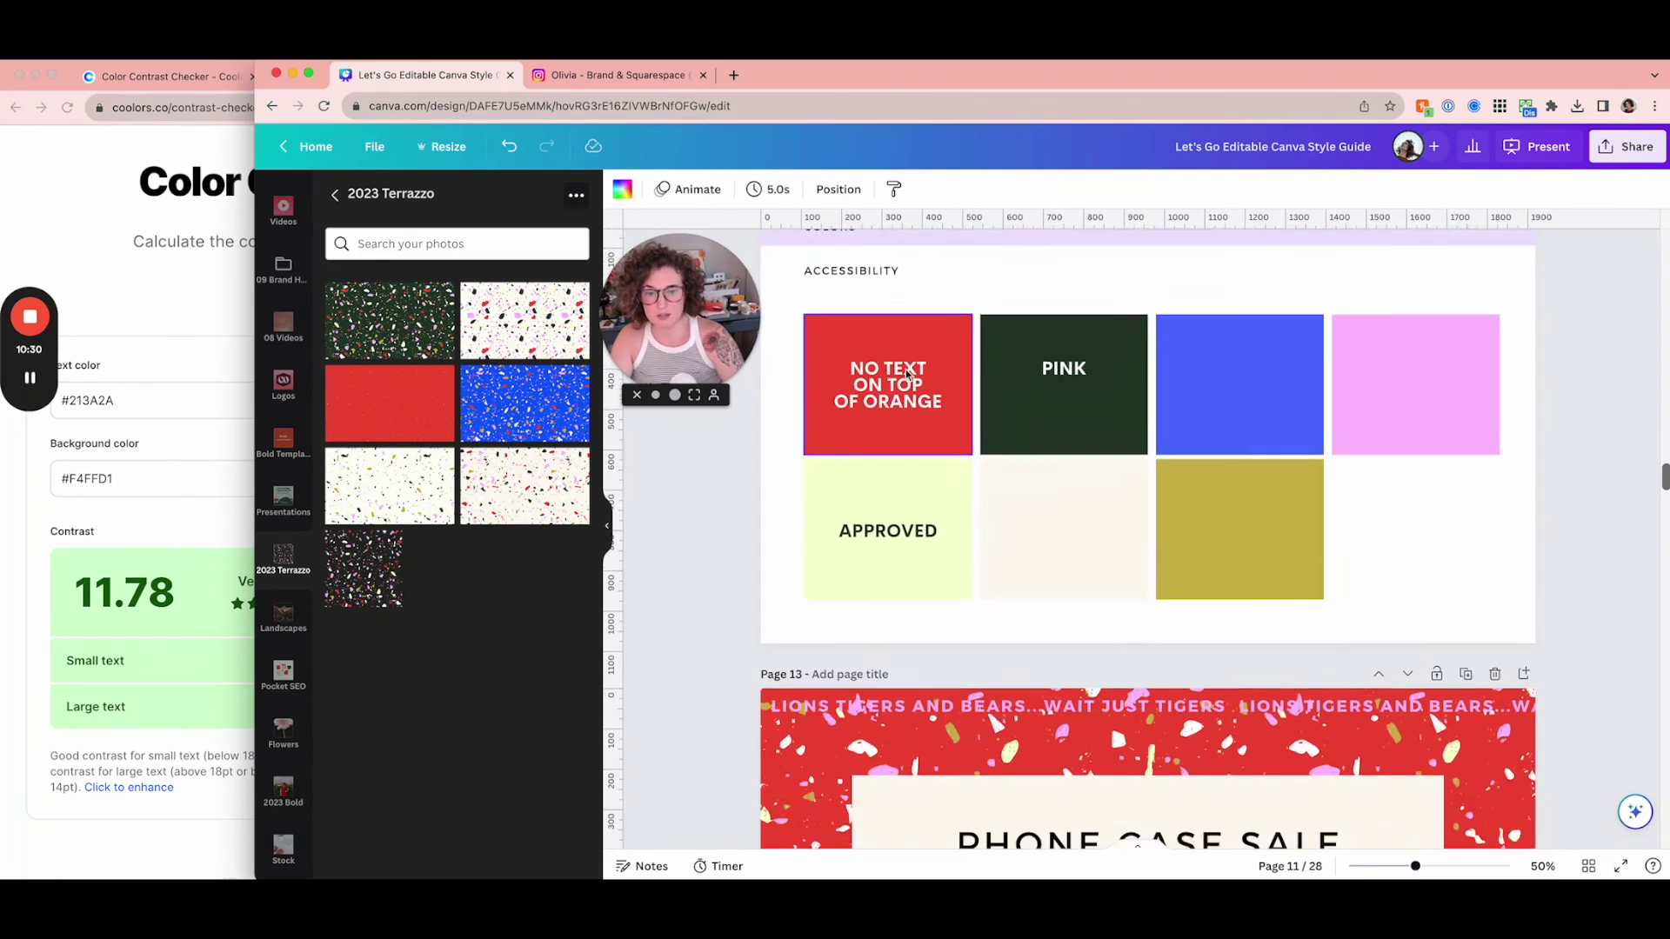
left_click(193, 522)
scroll(217, 479, "up", 2)
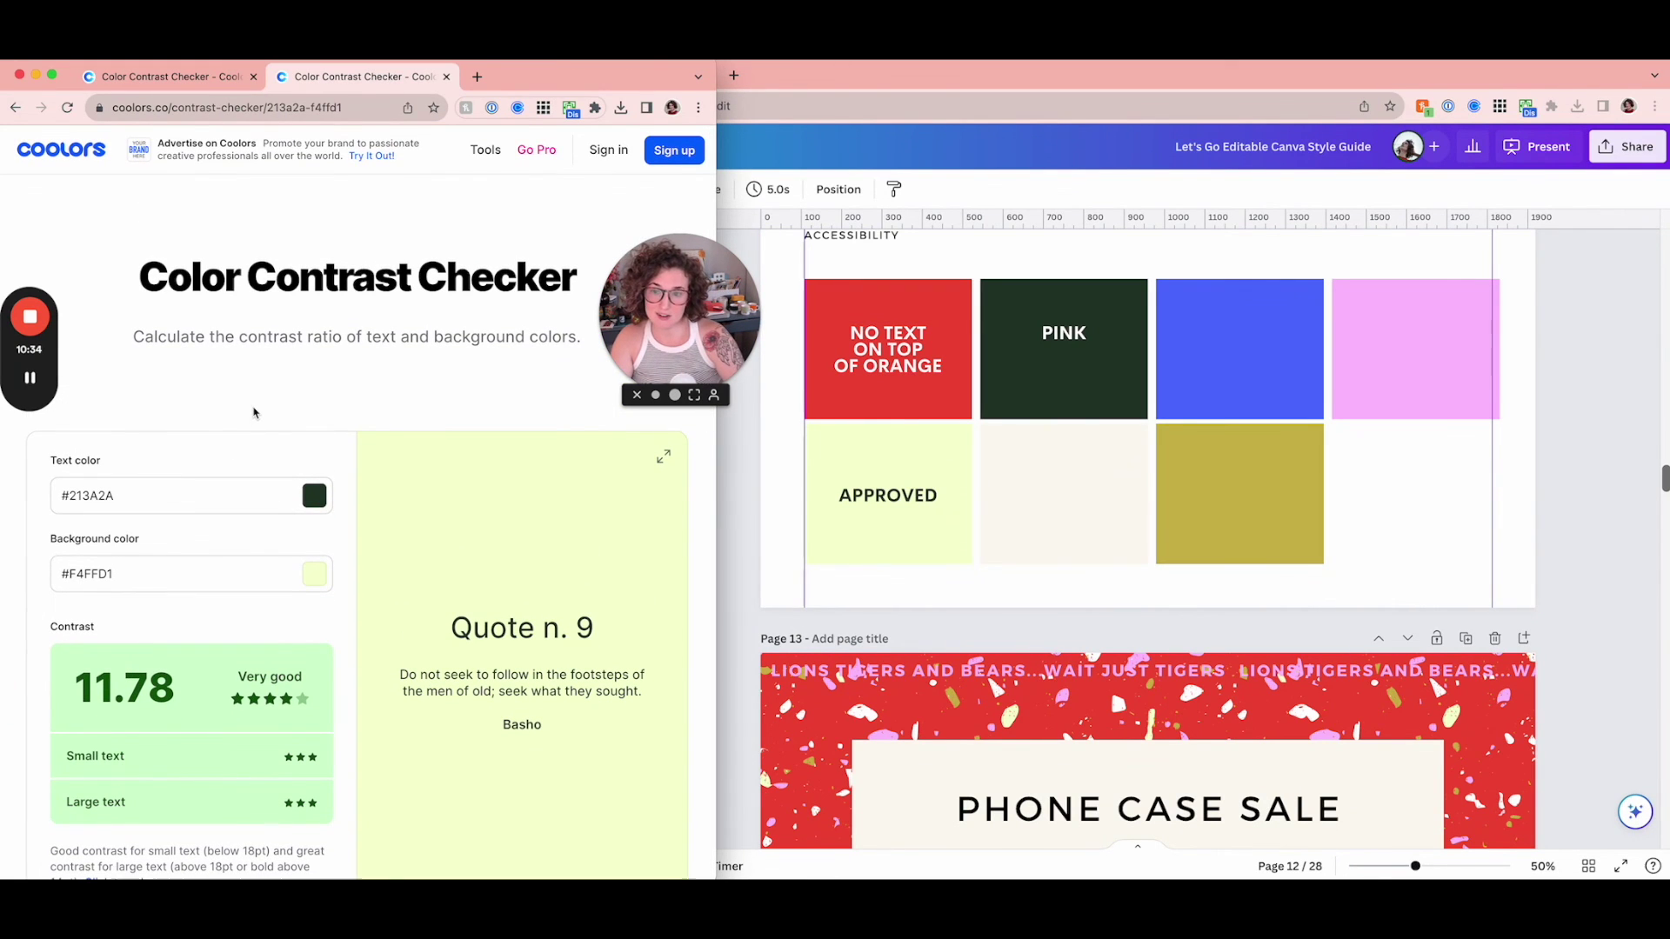
scroll(253, 411, "up", 2)
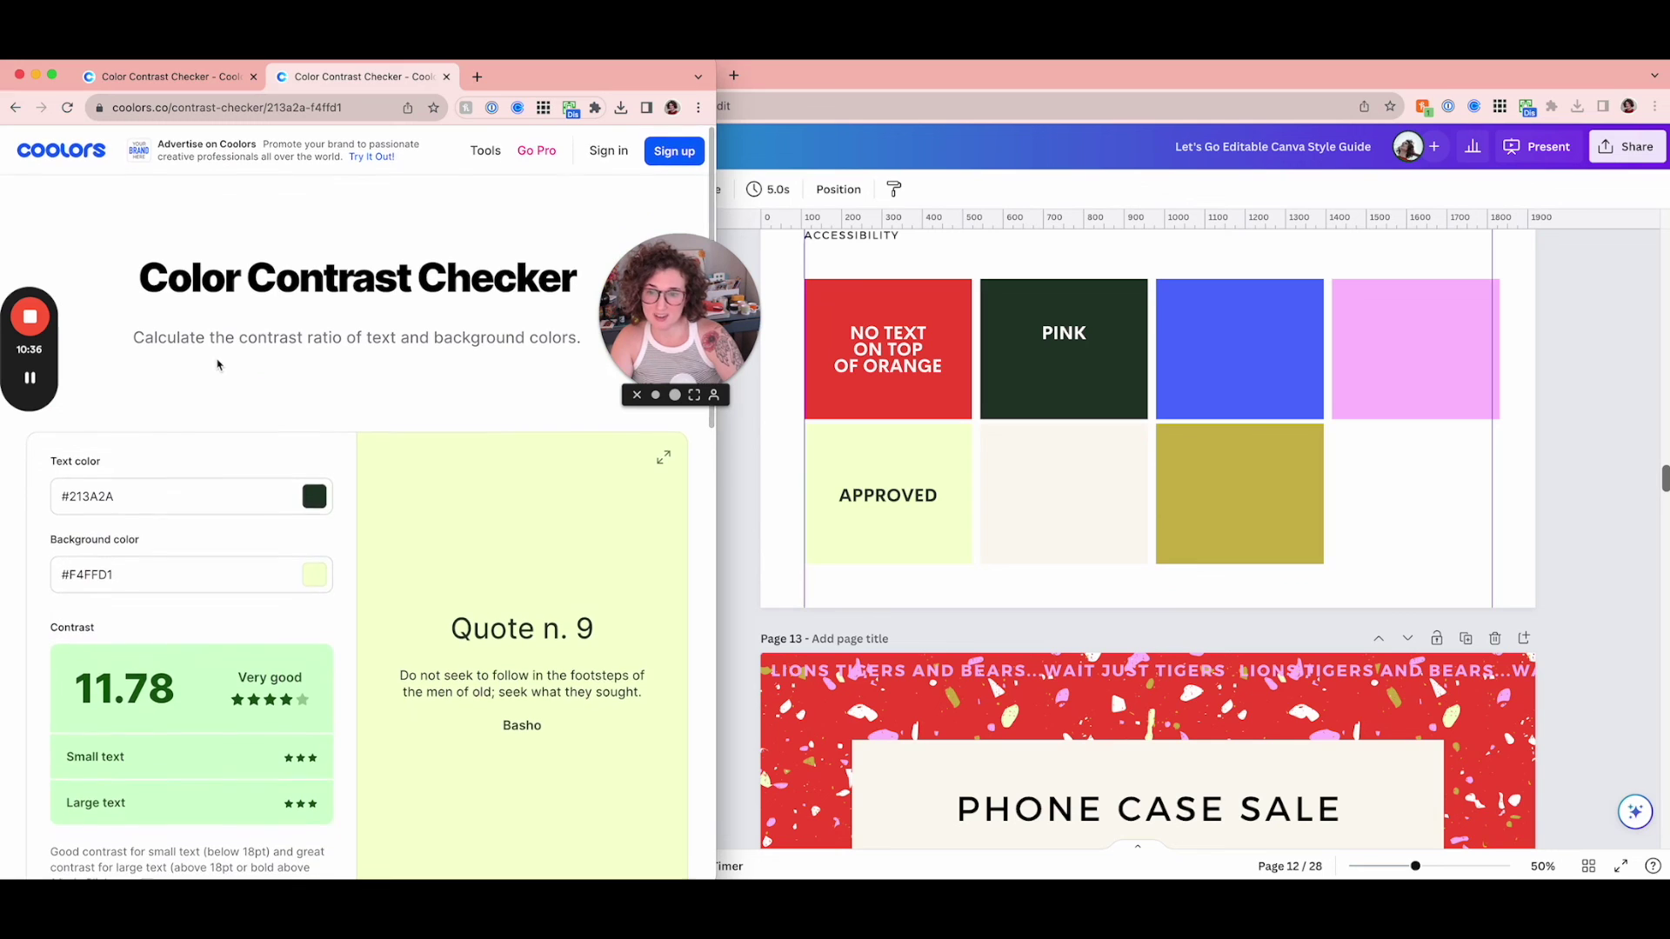
mouse_move(24, 324)
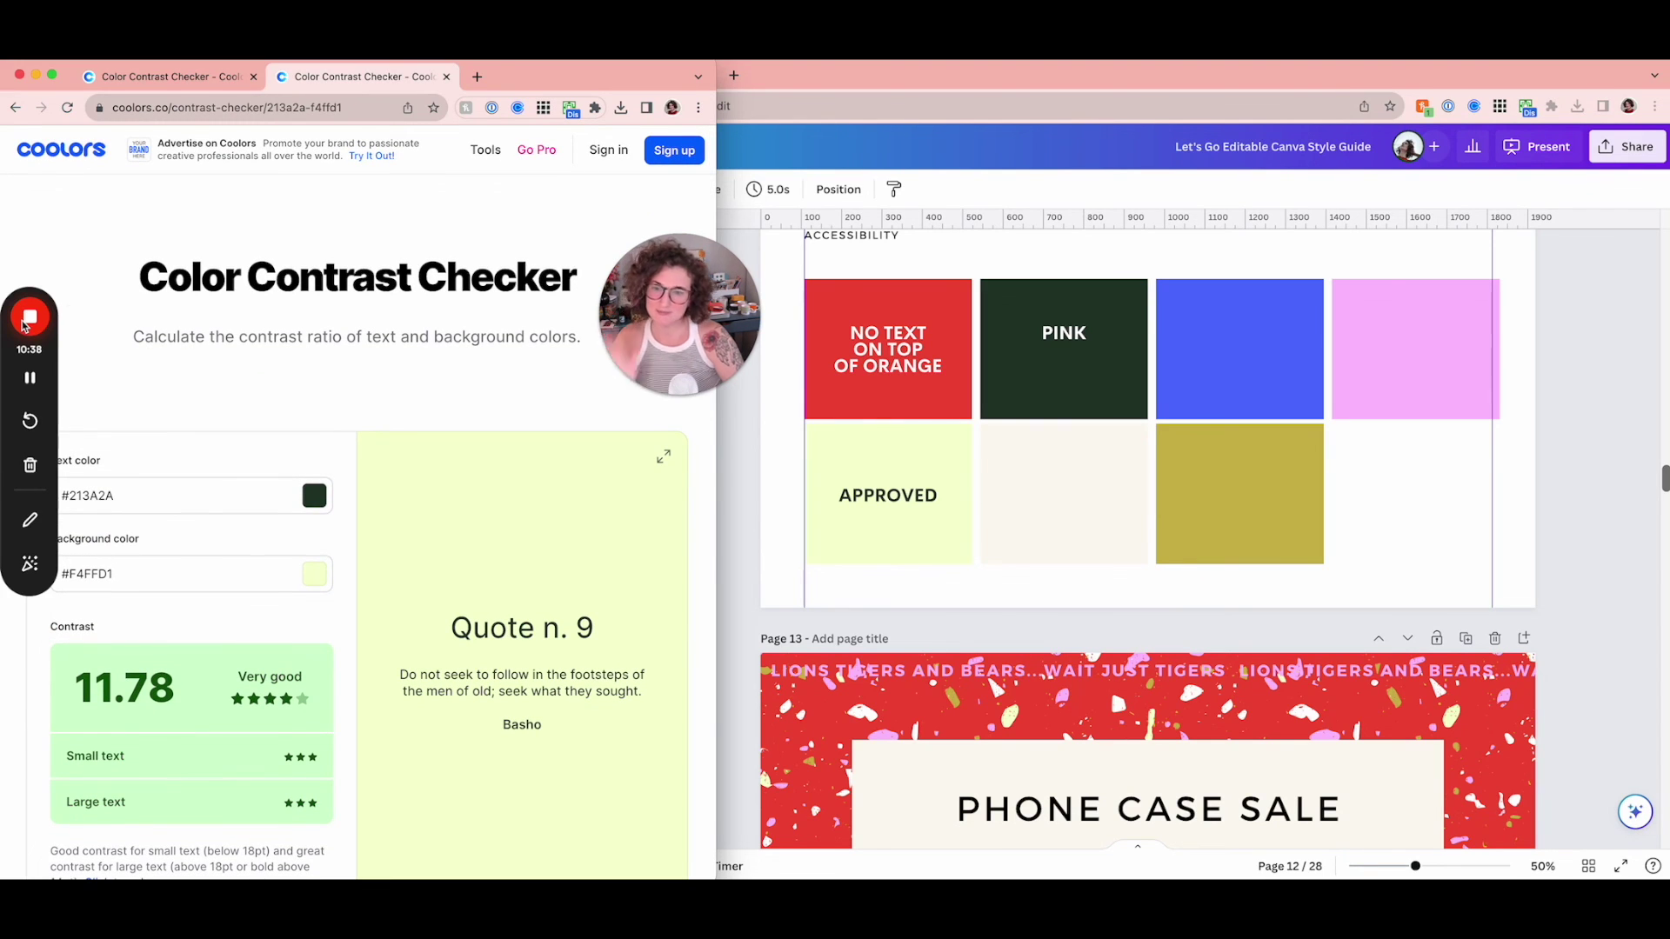